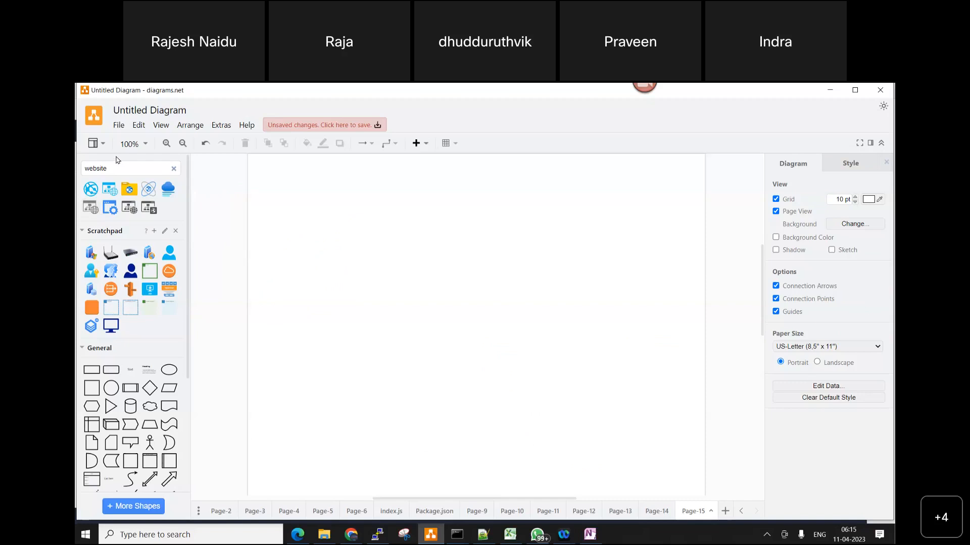
Clear the shape search, add the scratchpad's VPC container, and enlarge it from the page's left margin to nearly its full visible height
double_click(80, 171)
key("BackSpace")
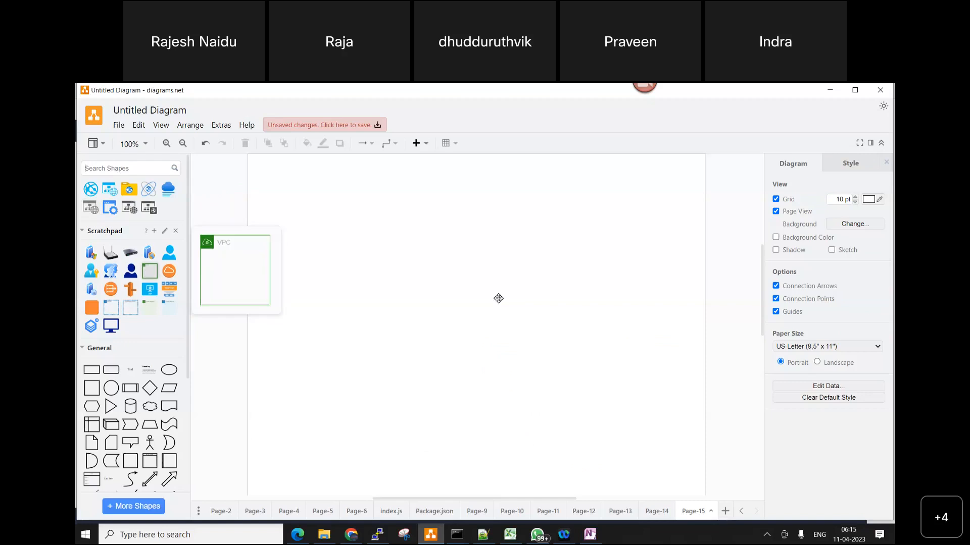
left_click(146, 273)
left_click_drag(447, 295, 260, 200)
left_click_drag(322, 267, 545, 478)
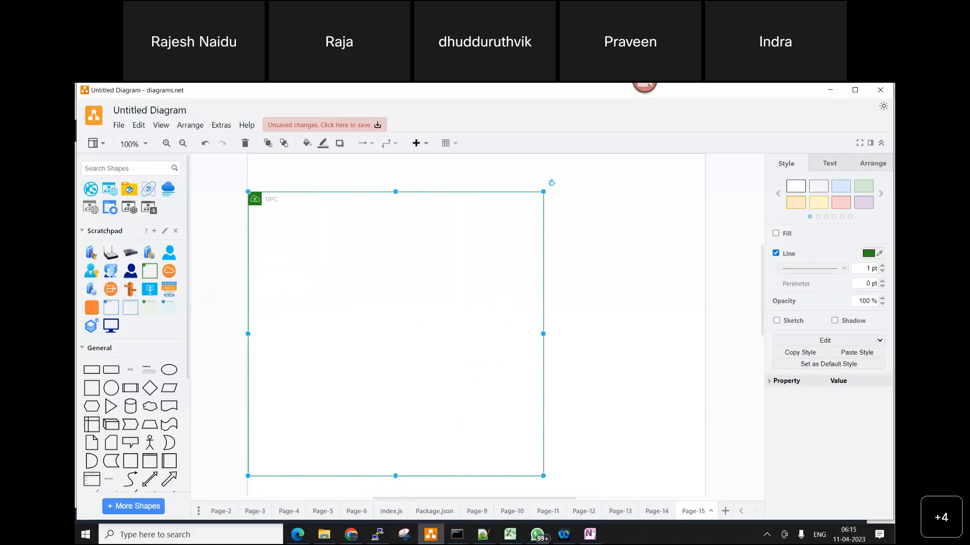
Switch to Notepad++ and create a new blank file
key("alt+Tab")
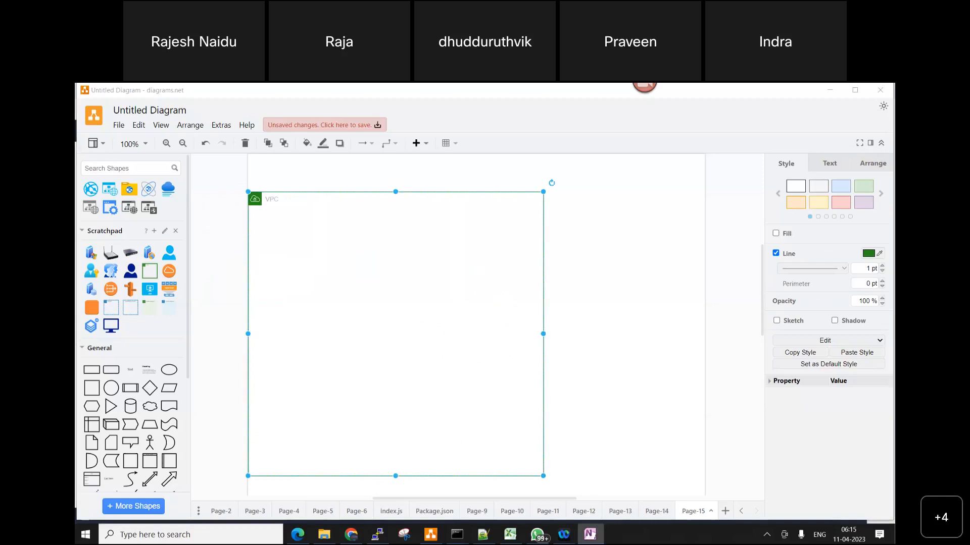
left_click(486, 538)
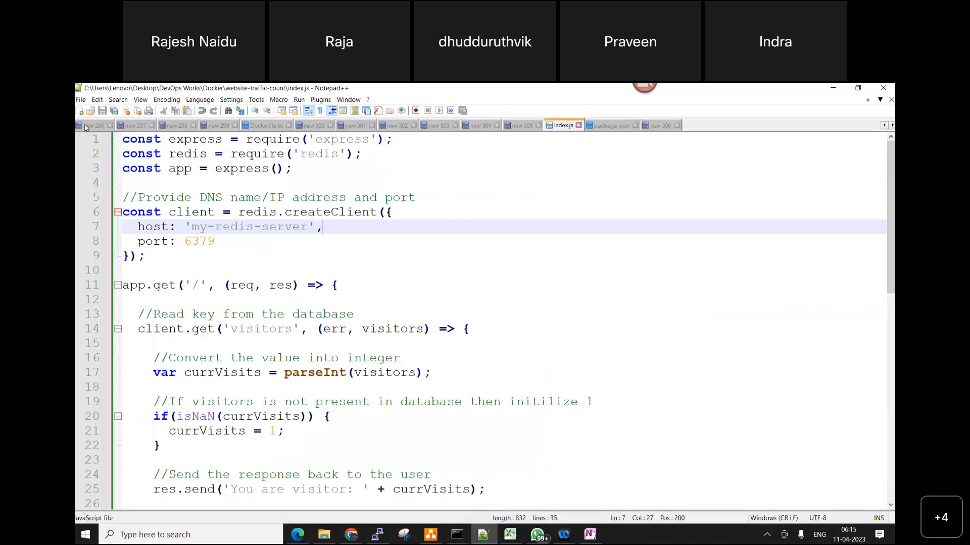
key("ctrl+n")
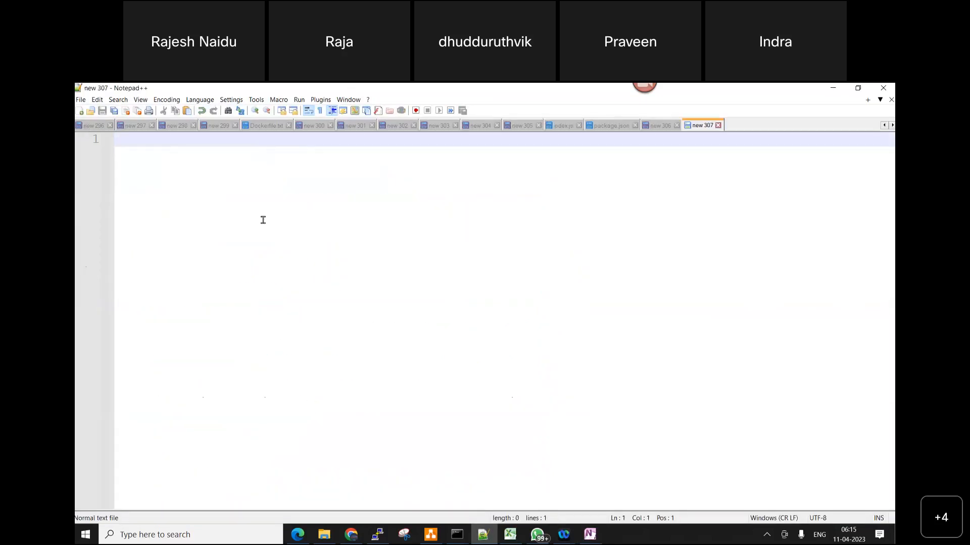
Write the heading "Custom VPC creation with real time setup:" on the first line of the new file
type("Custom VPC creat")
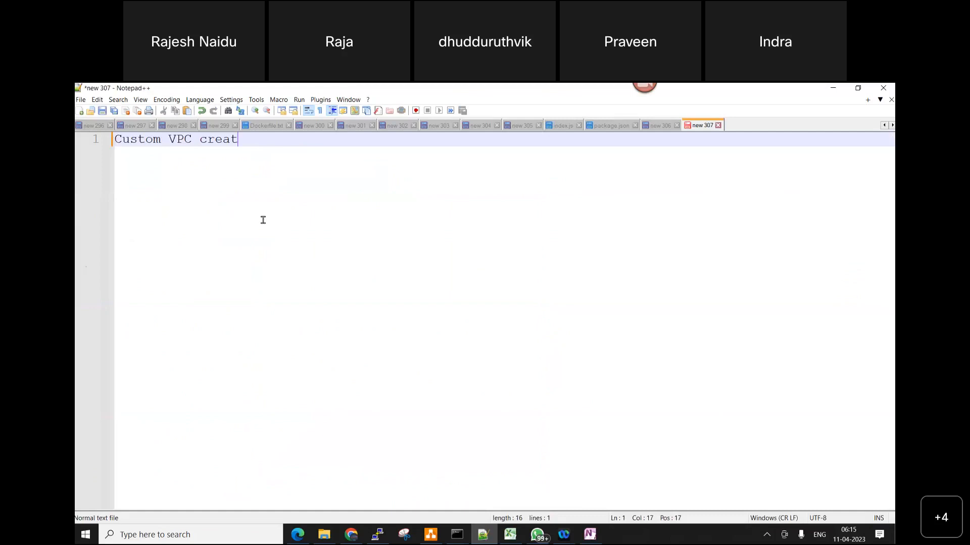
type("ion with real time setup")
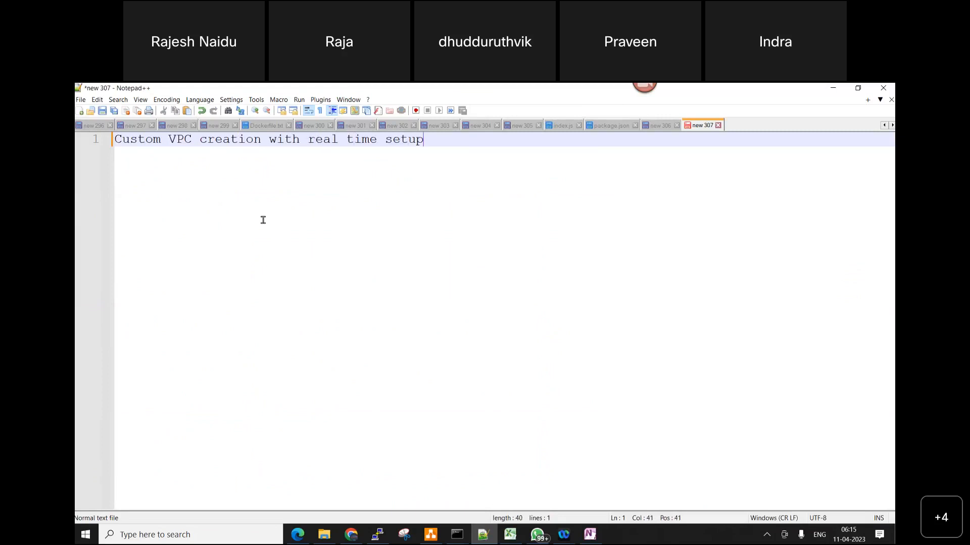
type(":")
Leave a blank line below the heading and add the item "1. Create Custom VPC in North Virginia."
key("Return")
key("Return")
type("1. Cre")
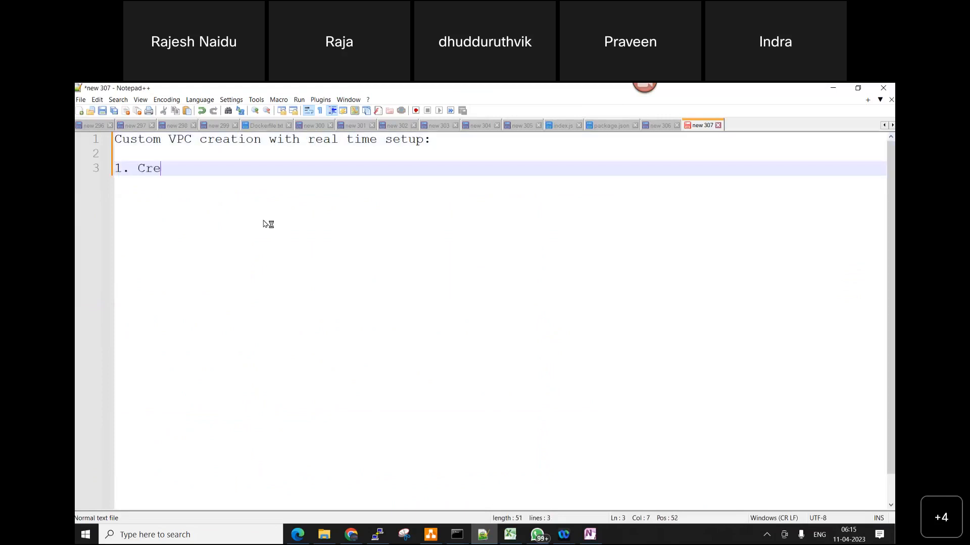
type("ate Custom ")
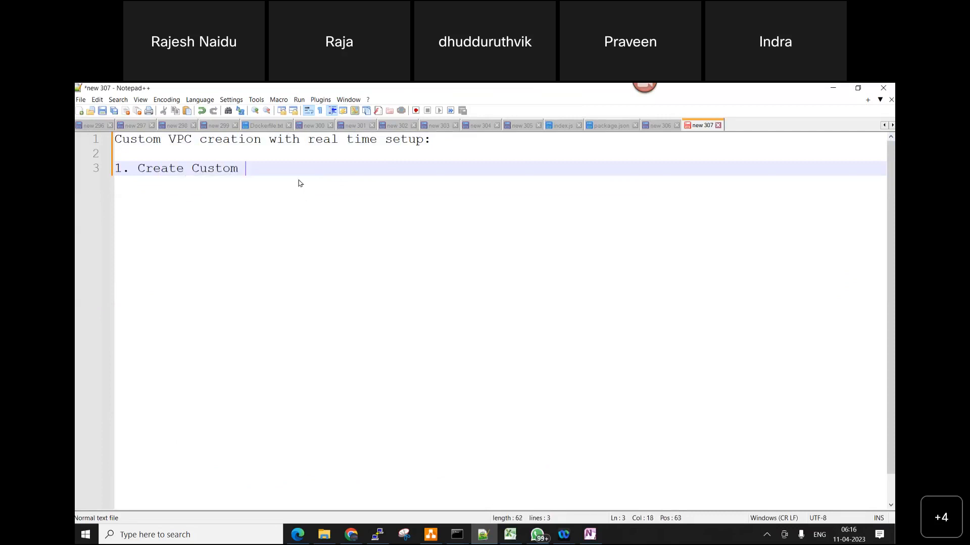
type("VP")
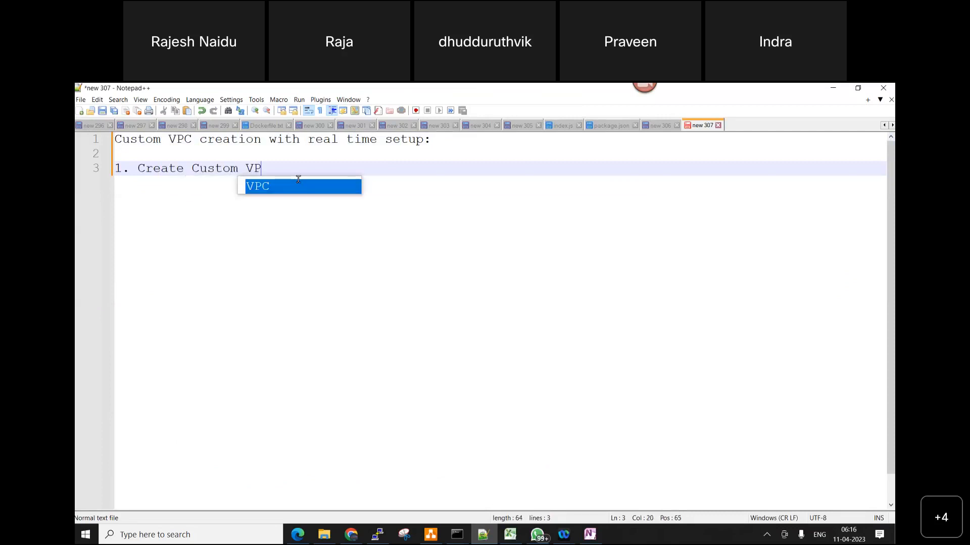
type("C in ")
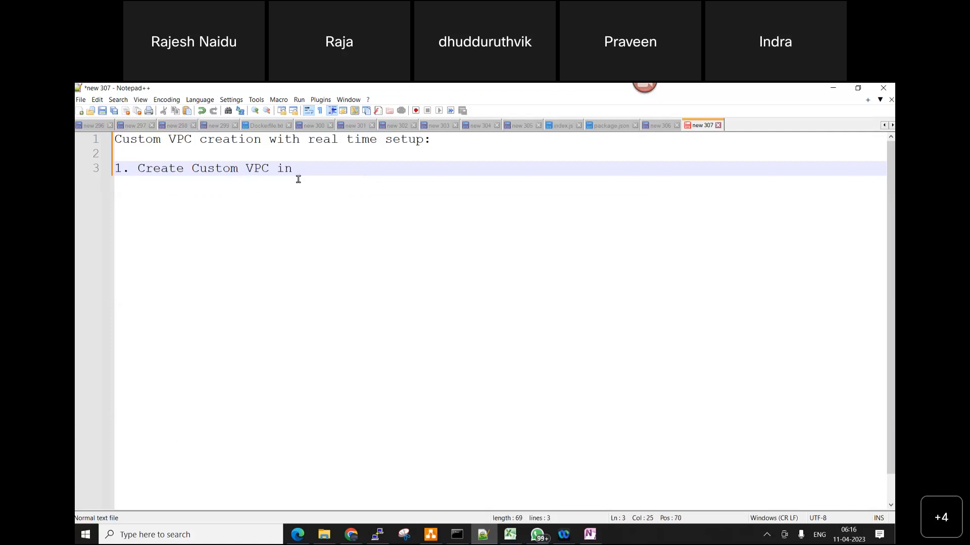
type("North V")
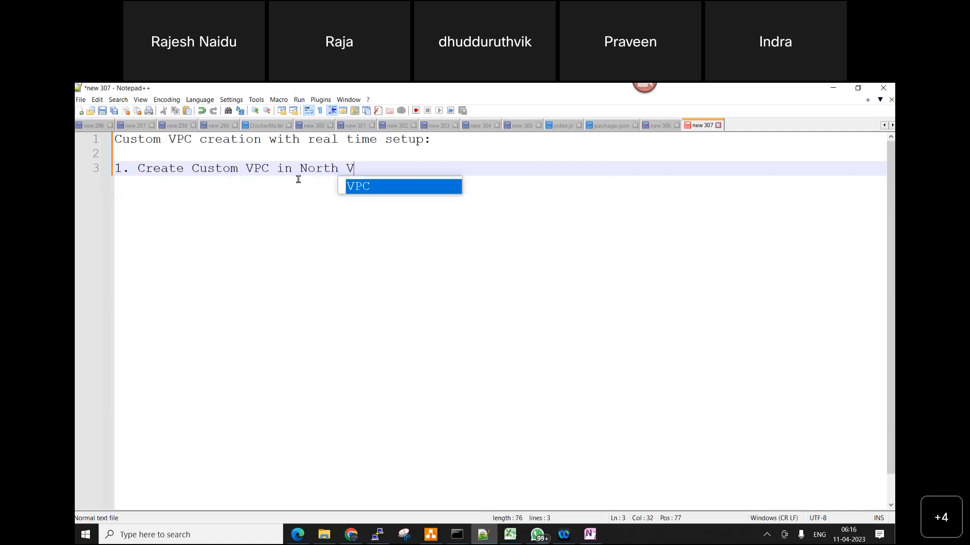
type("irg")
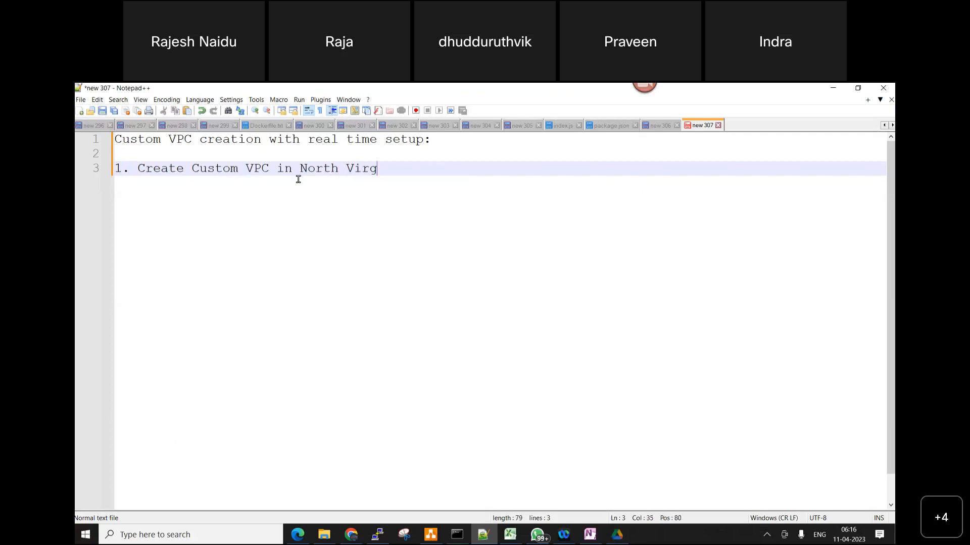
type("inia .")
Switch to the AWS console in Edge and duplicate the EC2 Instances browser tab
left_click(589, 534)
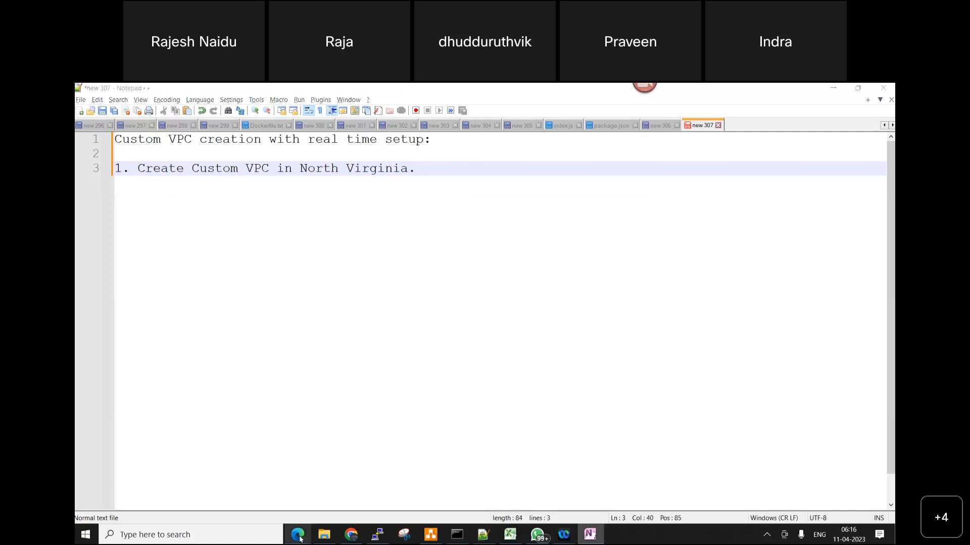
left_click(298, 537)
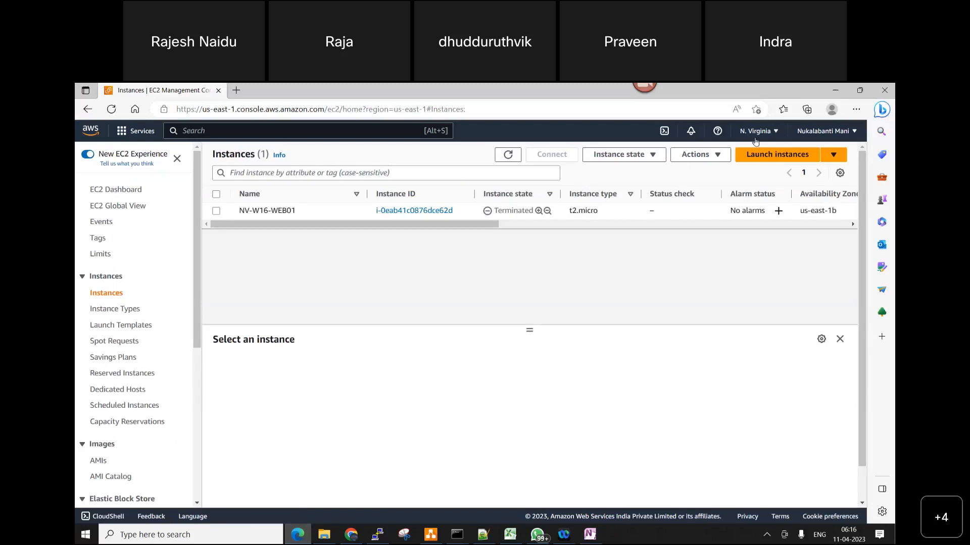
left_click(589, 535)
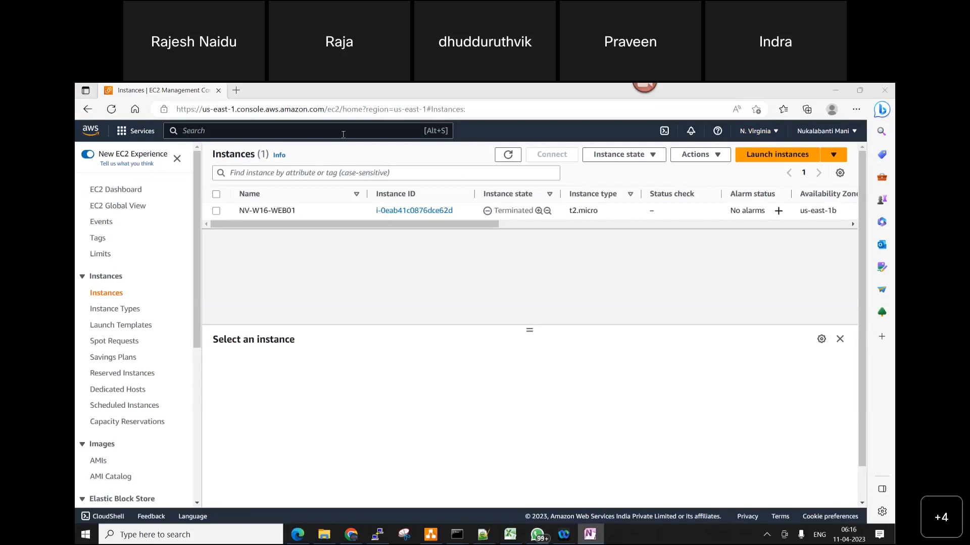
right_click(165, 93)
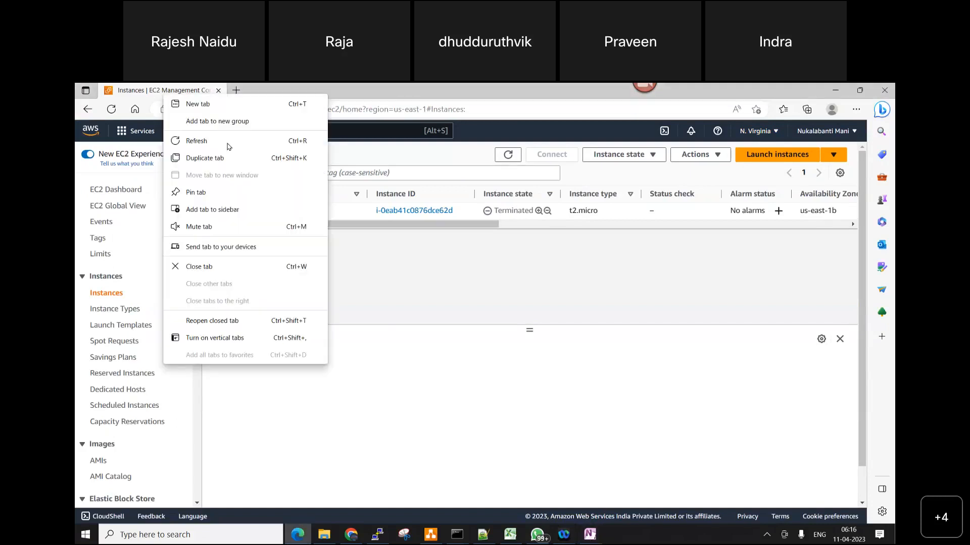
left_click(212, 157)
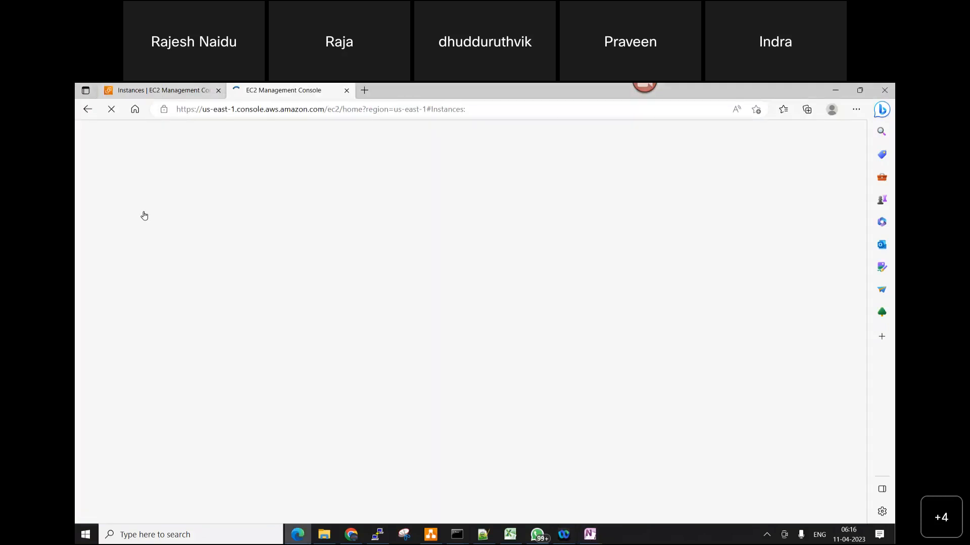
In the original EC2 browser tab, open the VPC service from the Networking & Content Delivery category
left_click(162, 91)
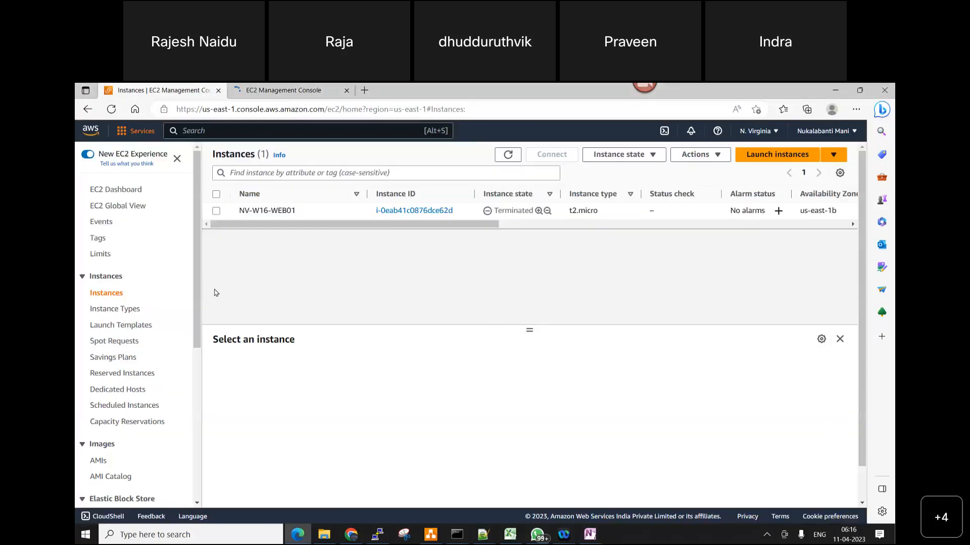
left_click(136, 131)
scroll(184, 383, "down", 4)
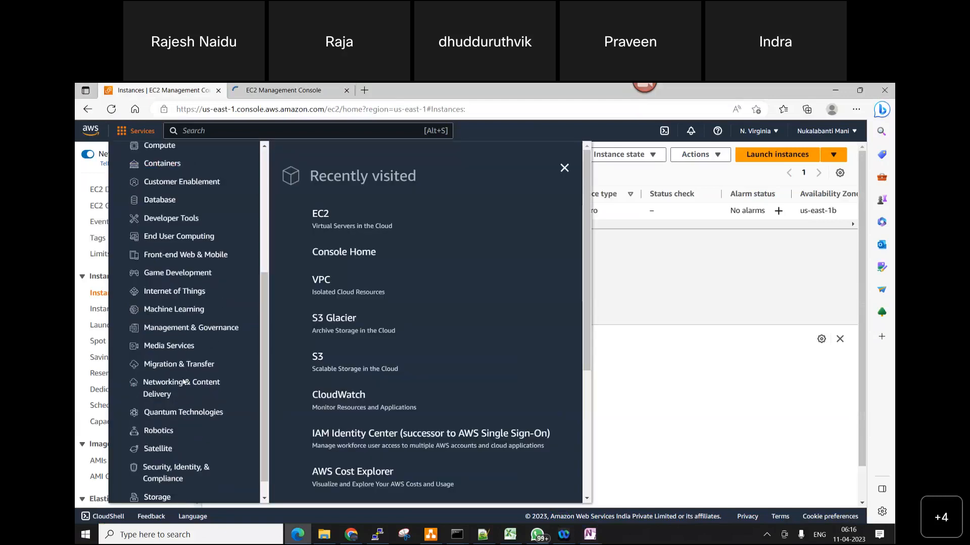
scroll(184, 382, "down", 1)
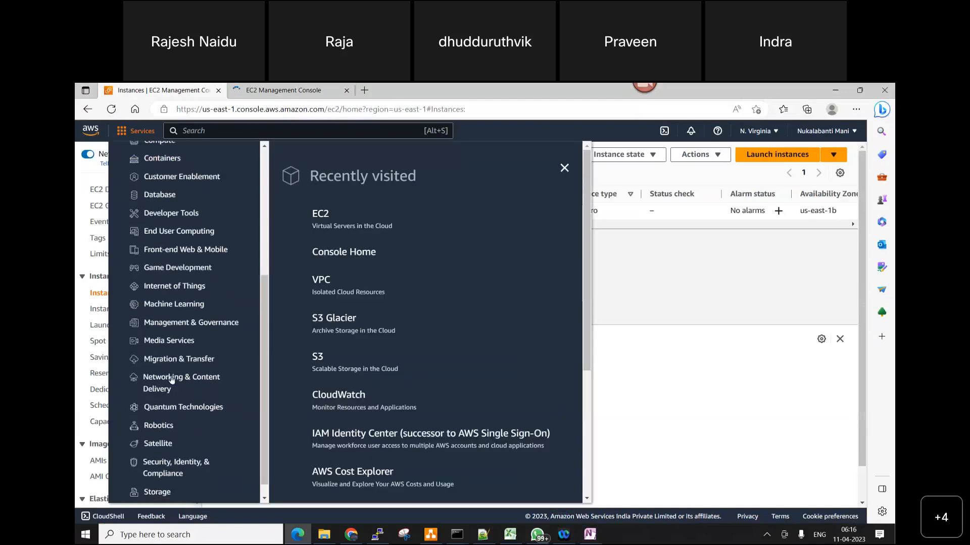
left_click(172, 380)
scroll(317, 452, "down", 3)
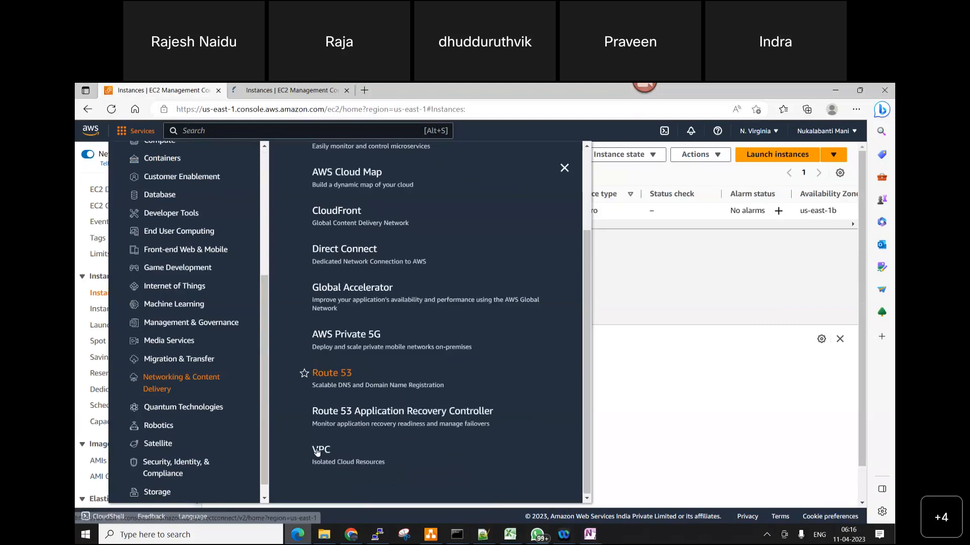
left_click(317, 451)
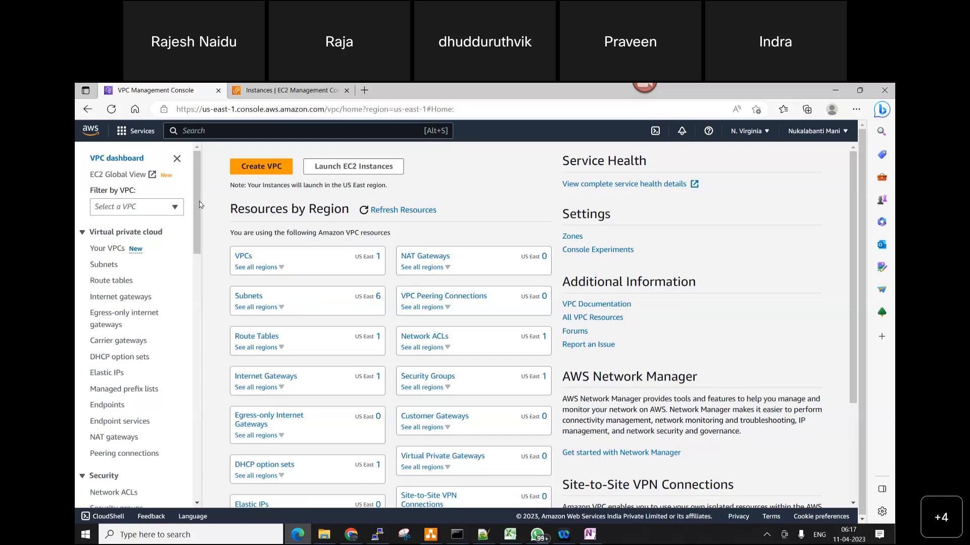
Open EC2 Global View from the VPC dashboard and sort the resource counts per Region by State in descending order
left_click(118, 174)
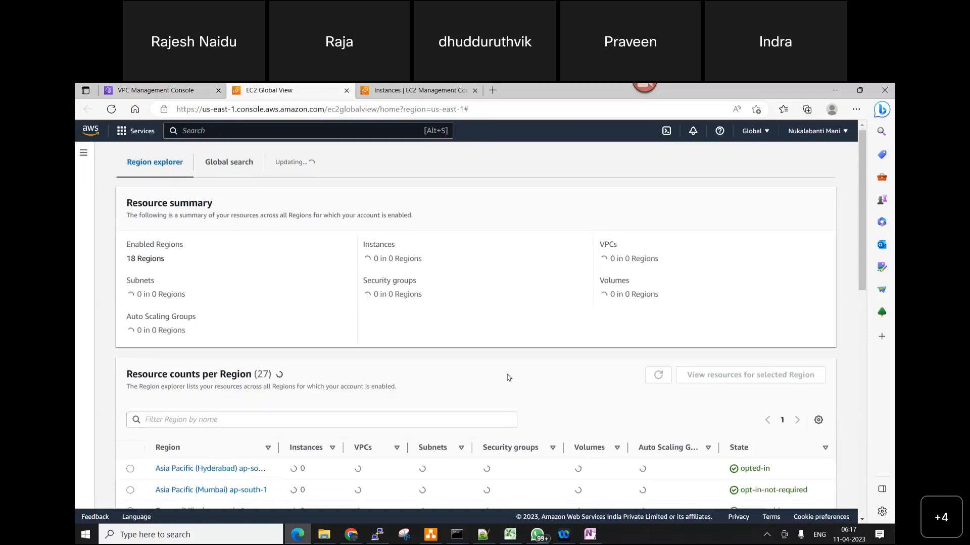
scroll(509, 378, "down", 4)
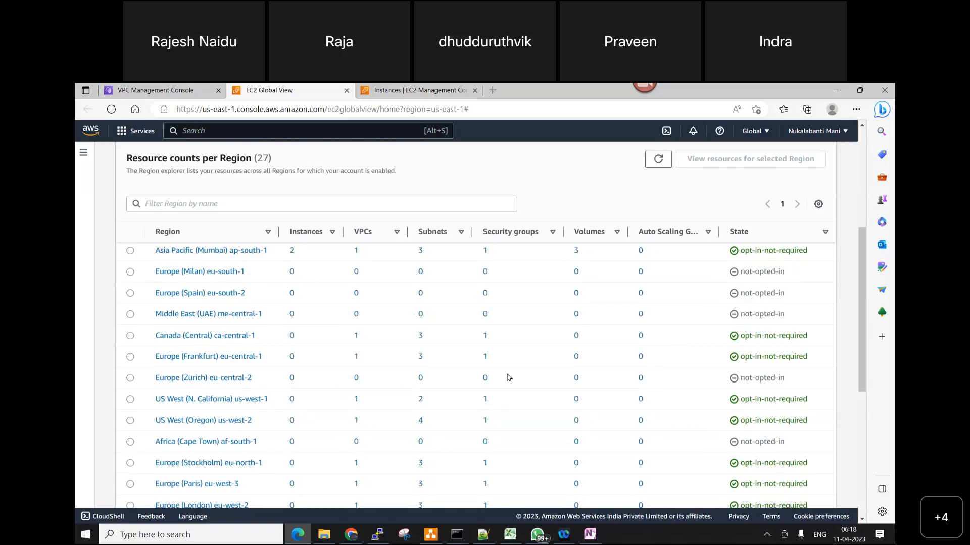
left_click(826, 233)
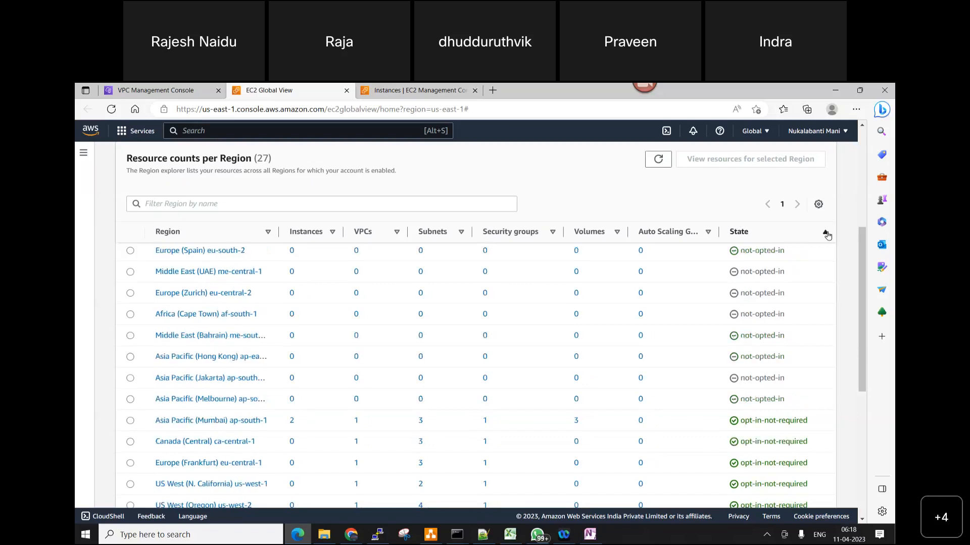
left_click(745, 233)
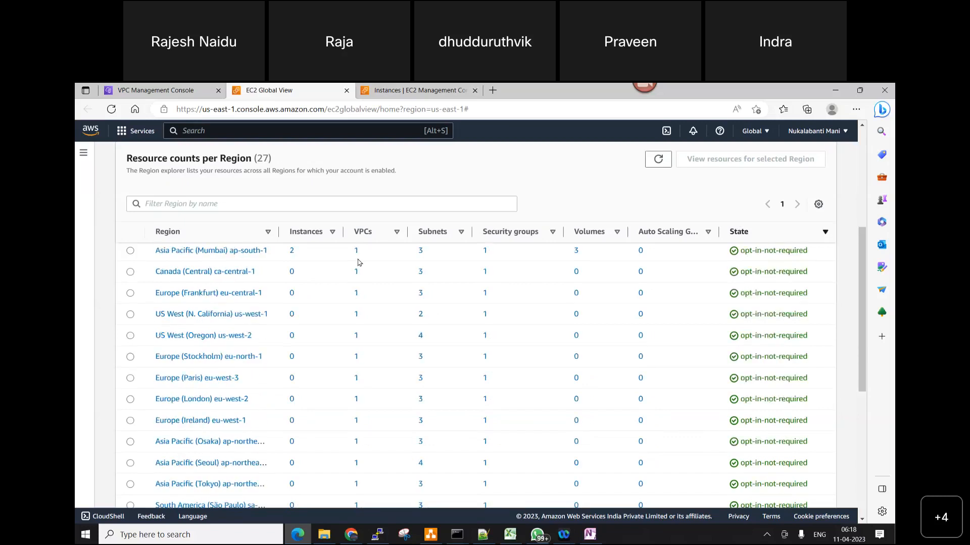
Examine the VPC and instance counts of the opted-in and not-opted-in Regions in the Region list
scroll(361, 300, "down", 5)
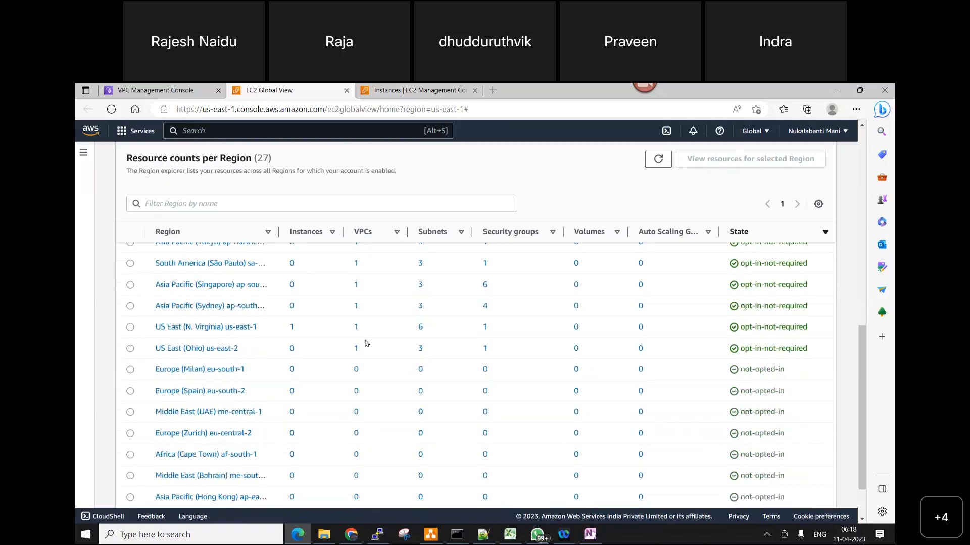
scroll(366, 343, "down", 2)
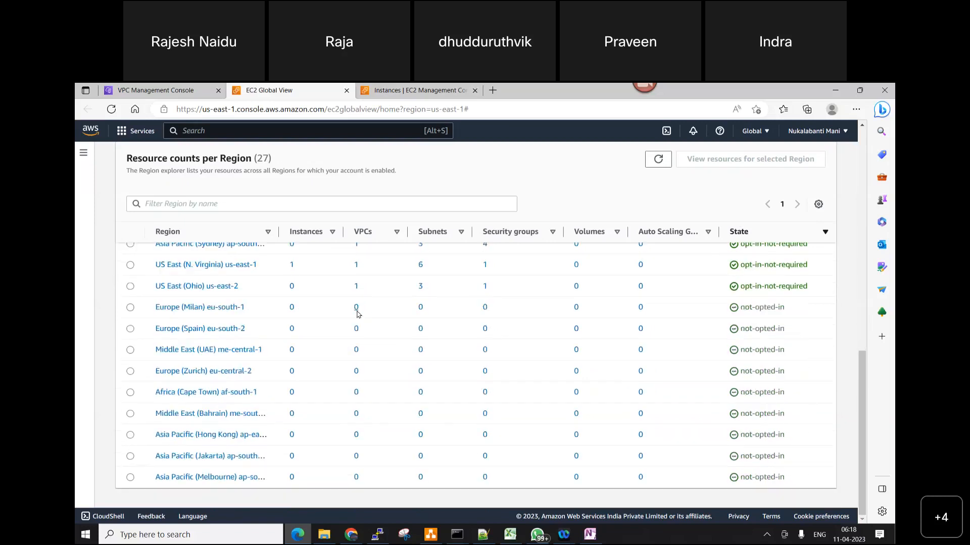
scroll(357, 323, "up", 5)
scroll(358, 339, "up", 5)
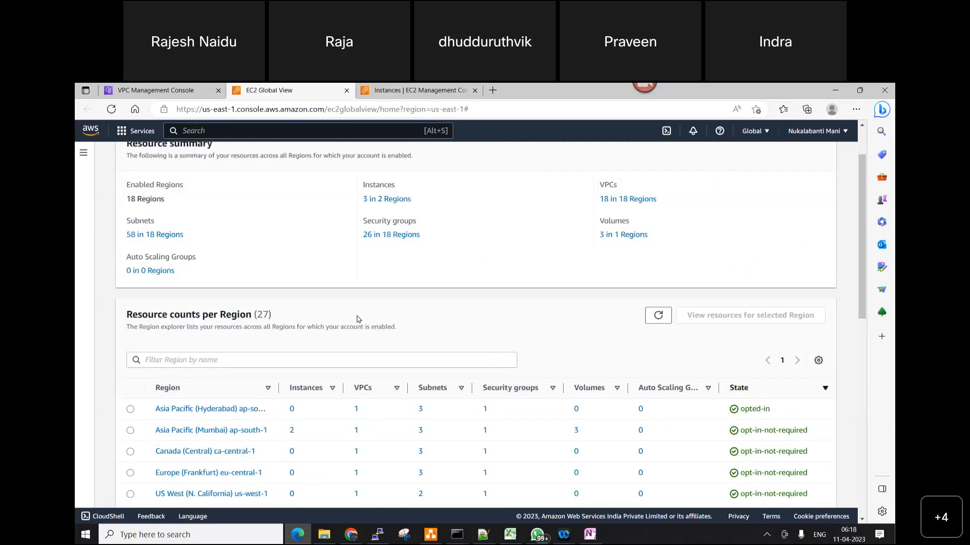
scroll(357, 340, "down", 4)
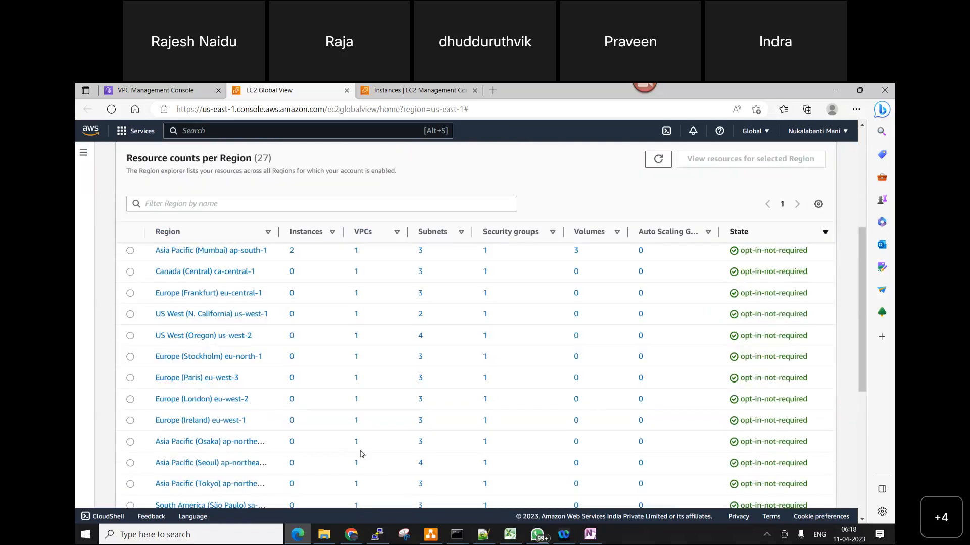
scroll(362, 454, "up", 1)
scroll(361, 453, "up", 1)
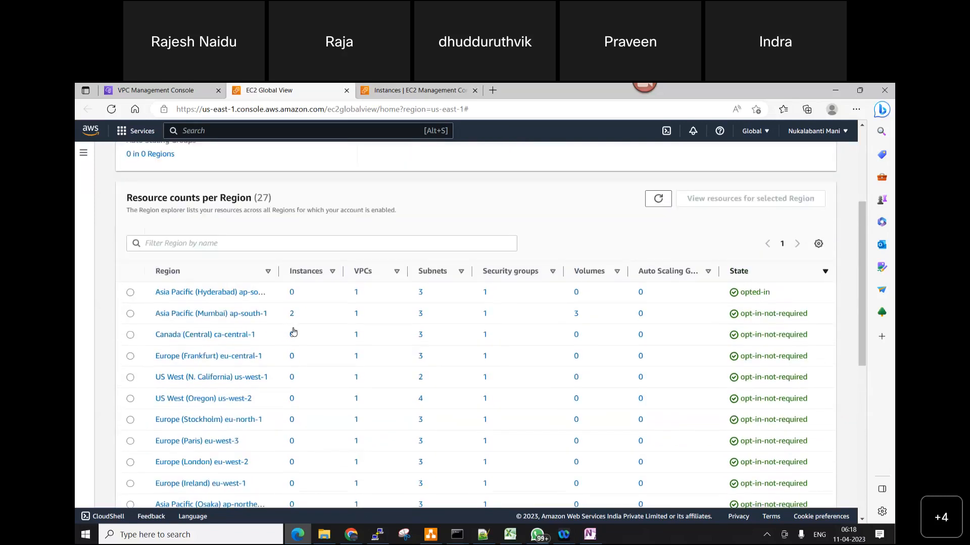
scroll(276, 320, "down", 1)
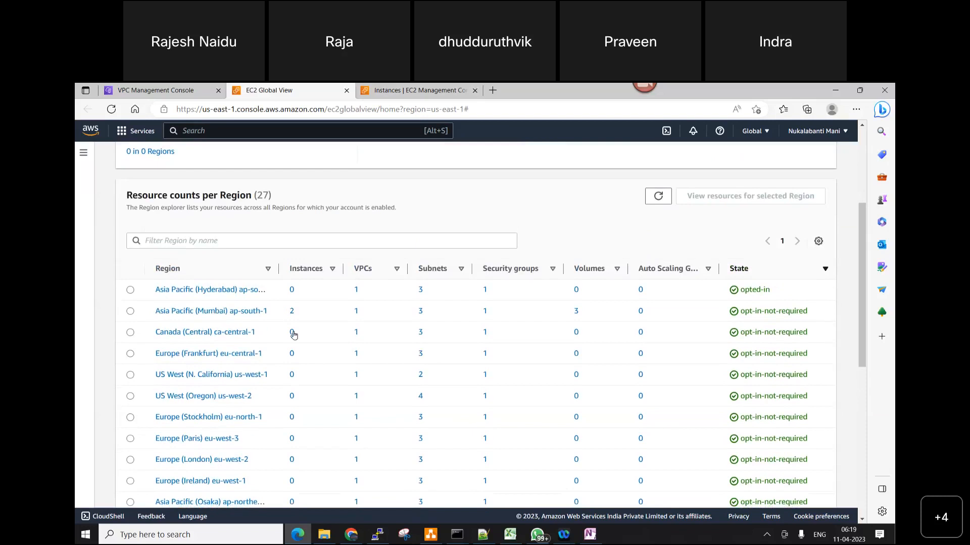
scroll(293, 336, "down", 1)
scroll(293, 336, "down", 3)
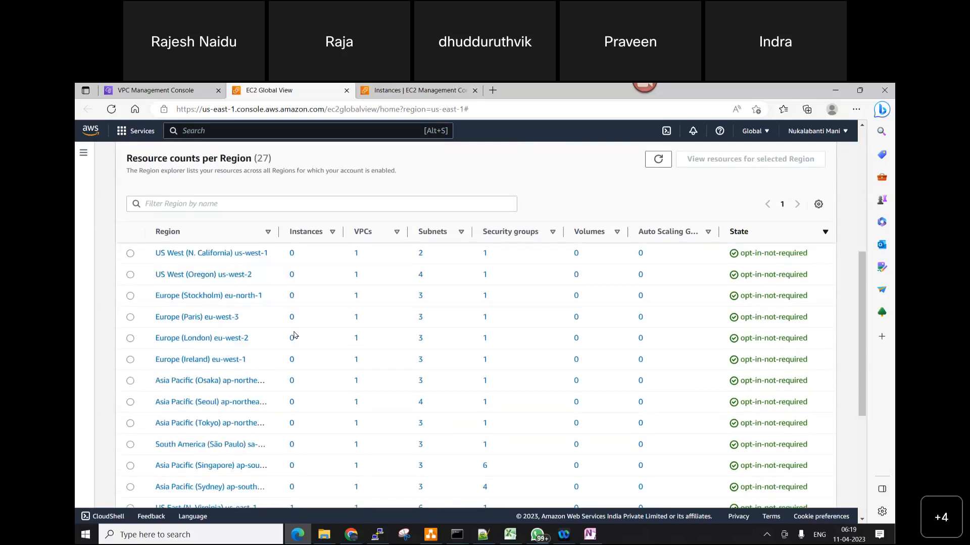
scroll(210, 386, "down", 2)
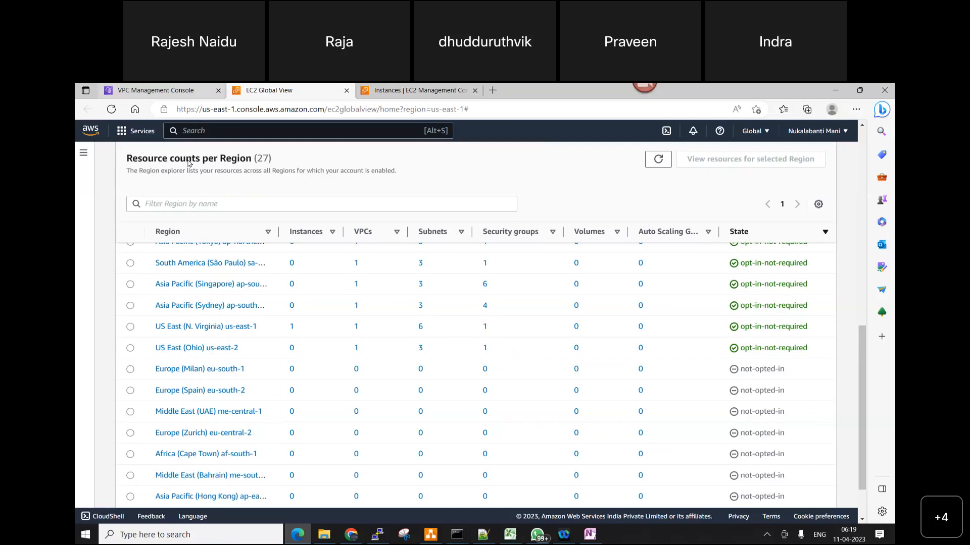
Return to the VPC dashboard browser tab and open the list of your VPCs in North Virginia
left_click(170, 91)
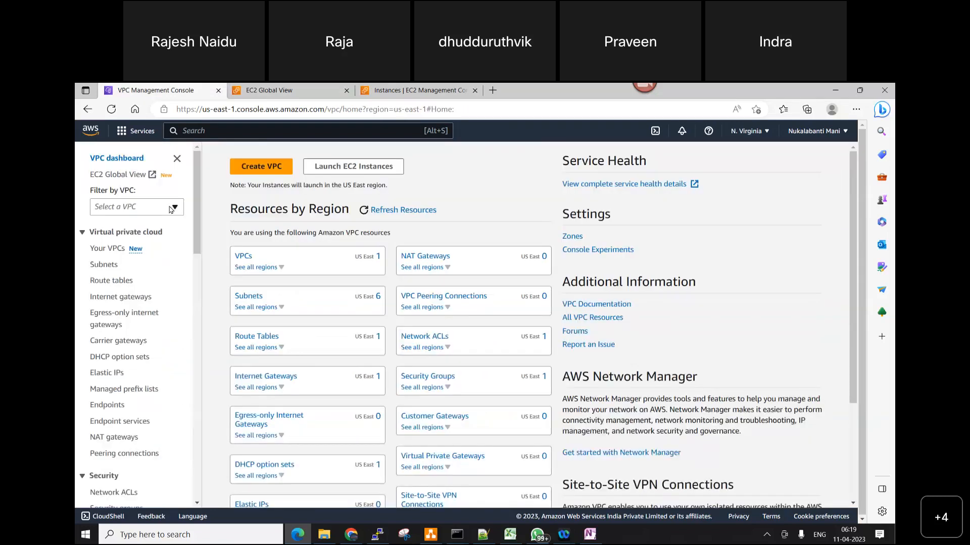
left_click(171, 209)
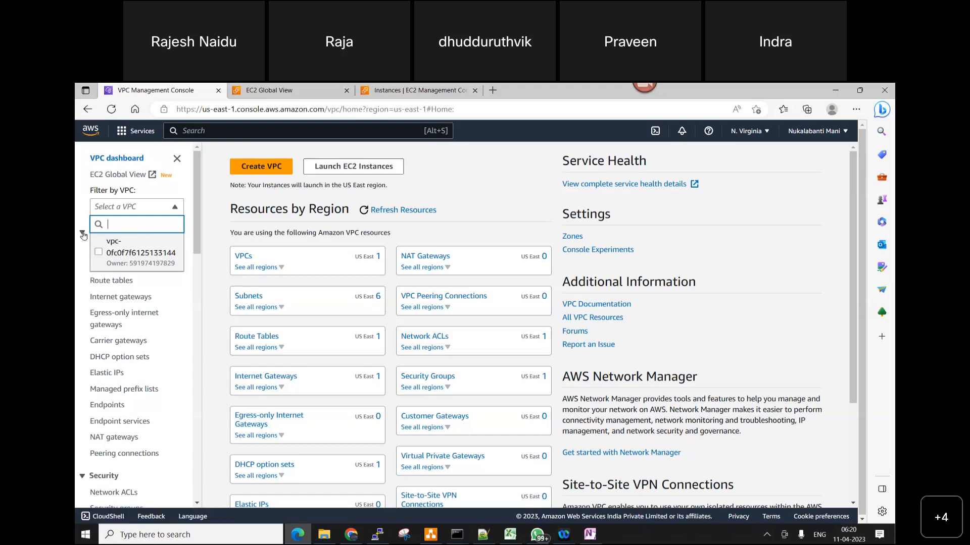
left_click(175, 206)
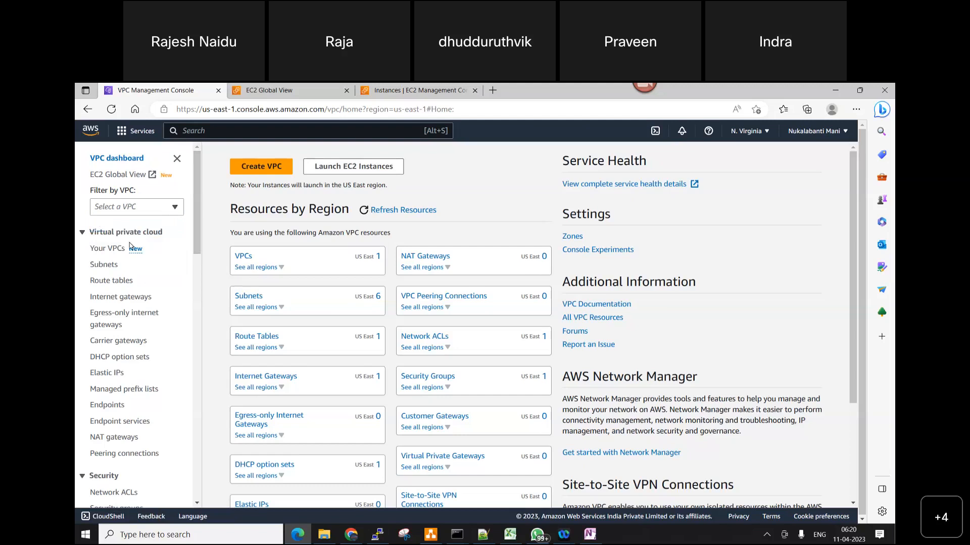
left_click(107, 252)
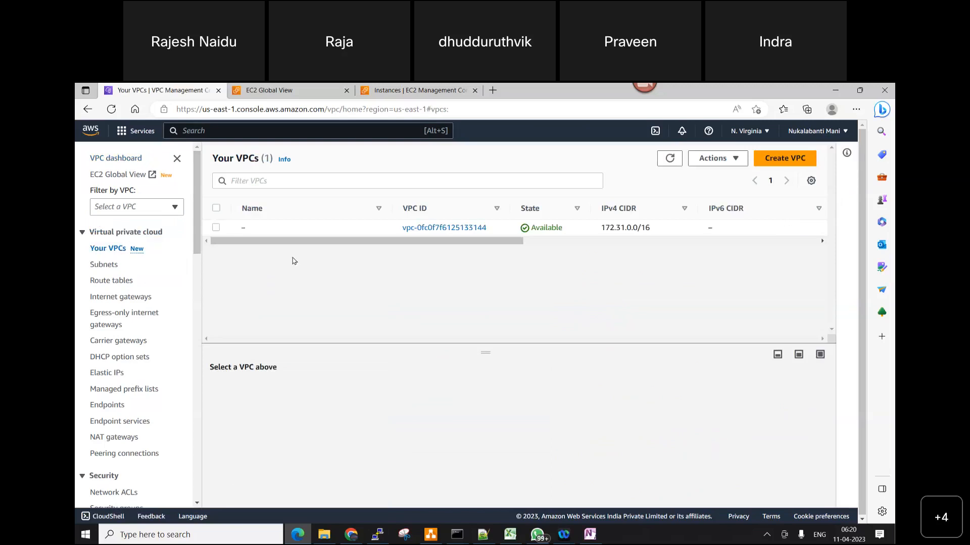
Name the existing 172.31.0.0/16 VPC Default-VPC and save the name
mouse_move(250, 231)
left_click(253, 228)
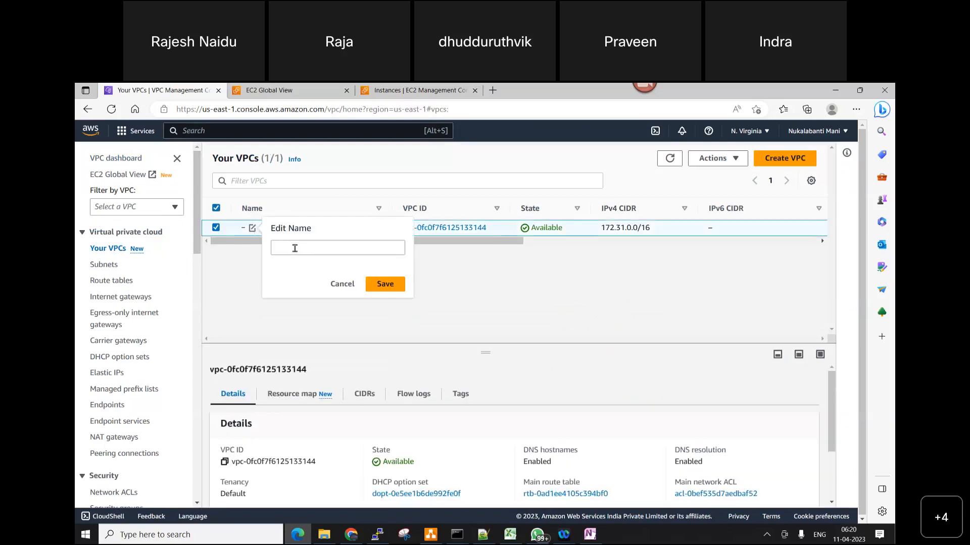
type("DefaultVPC")
left_click(300, 248)
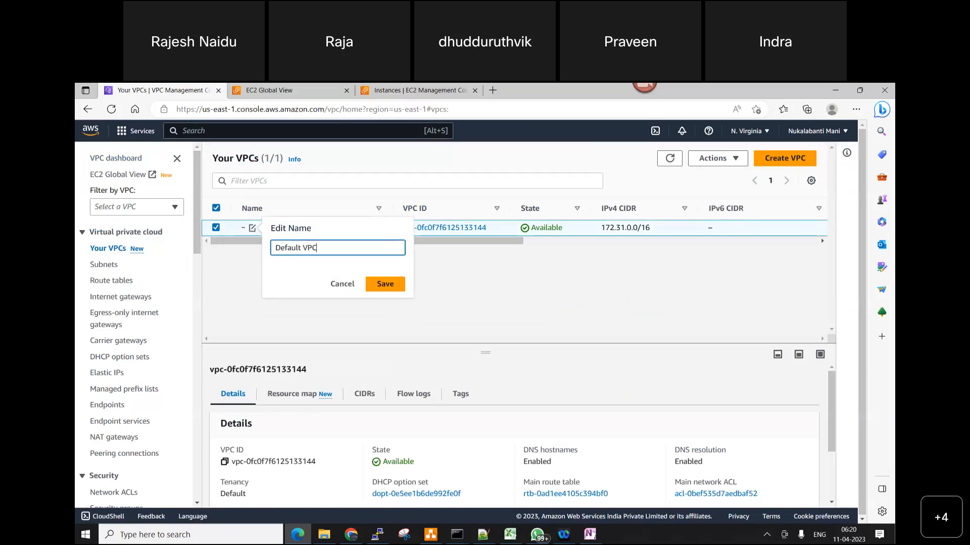
key("BackSpace")
type("-")
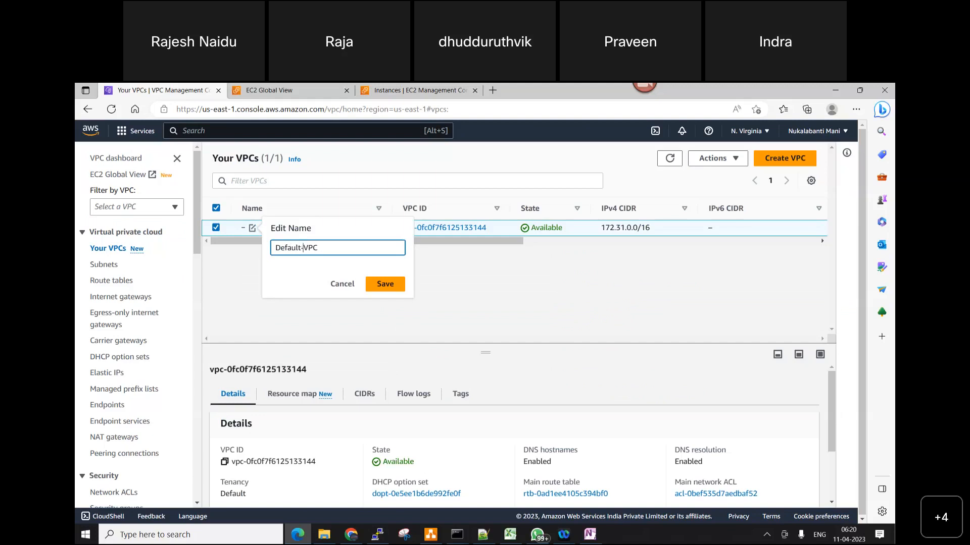
left_click(388, 284)
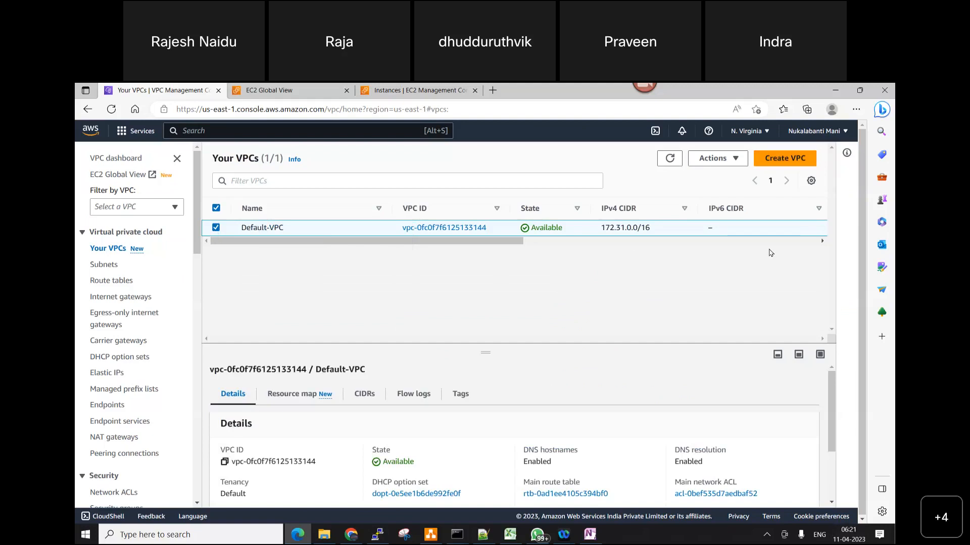
Start creating a new VPC with the VPC only option and set its name tag to NVVPC
left_click(776, 228)
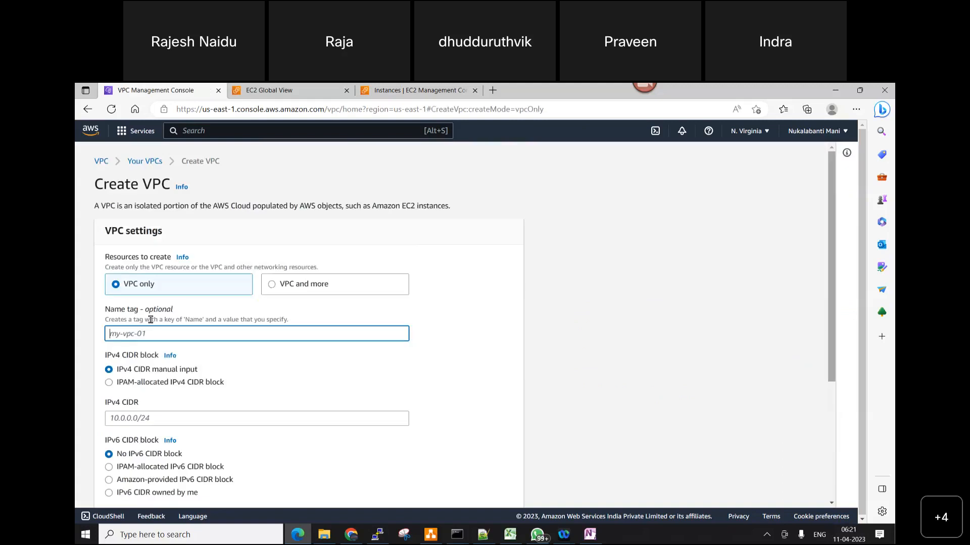
scroll(482, 226, "down", 1)
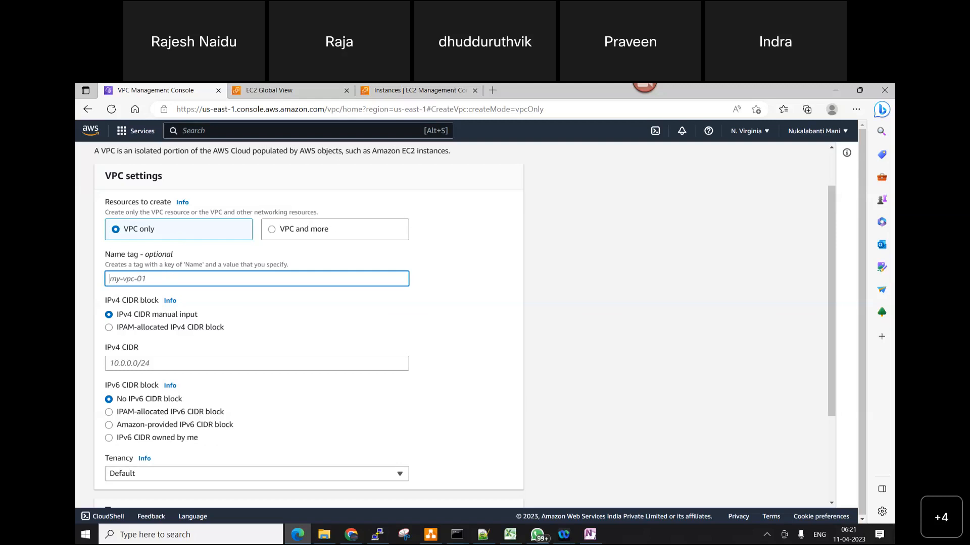
left_click(257, 279)
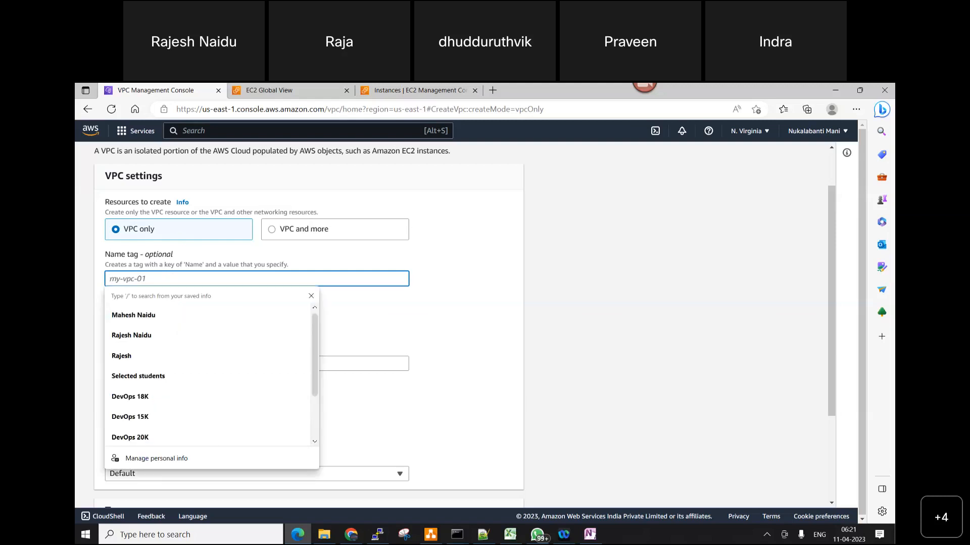
key("alt+Tab")
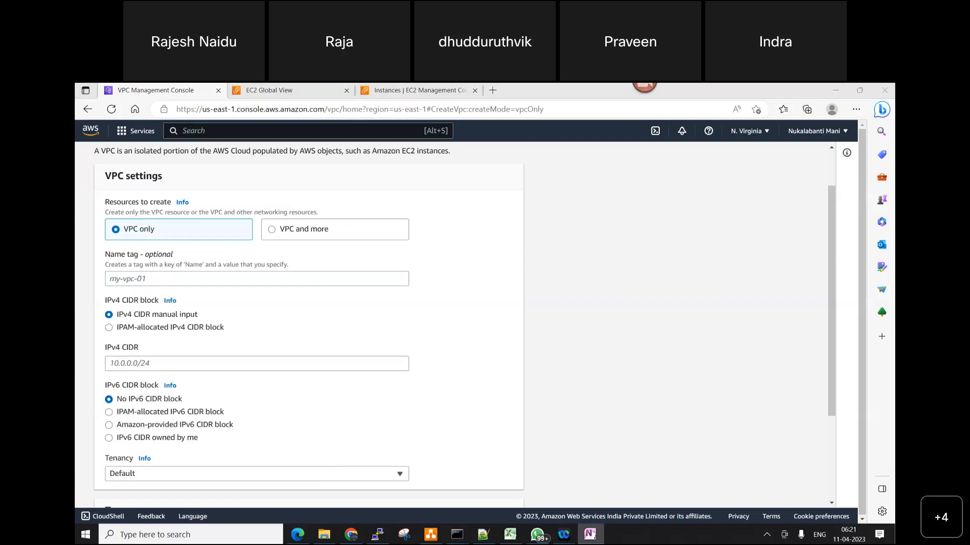
left_click(155, 279)
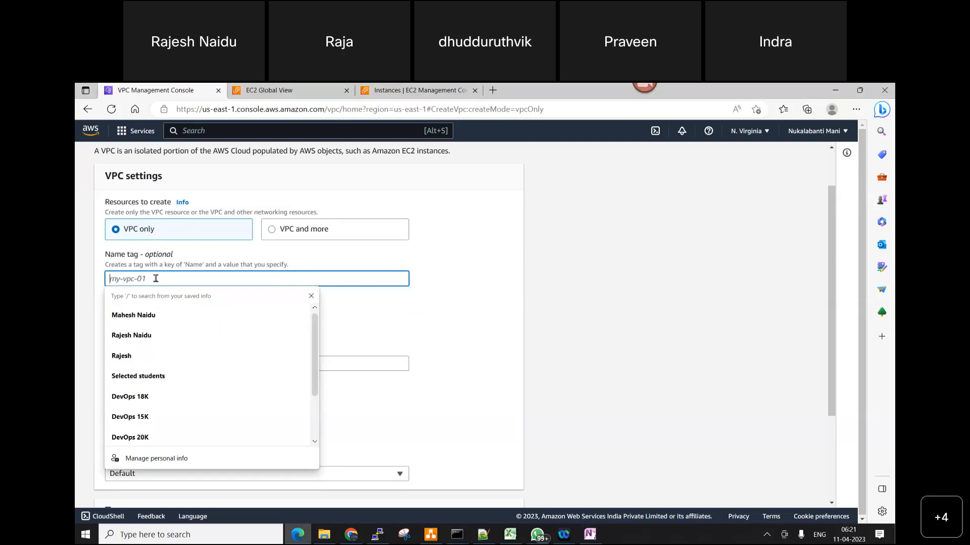
type("N")
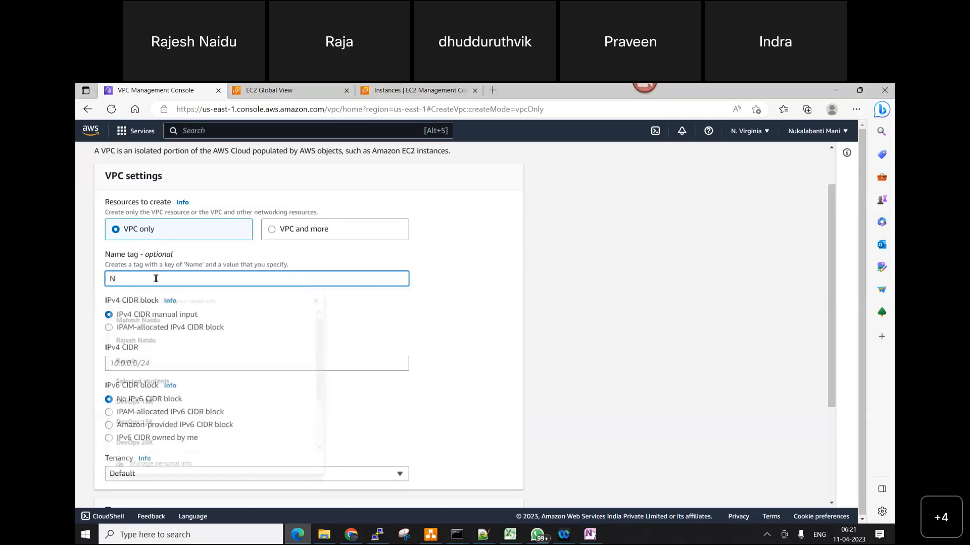
type("V-")
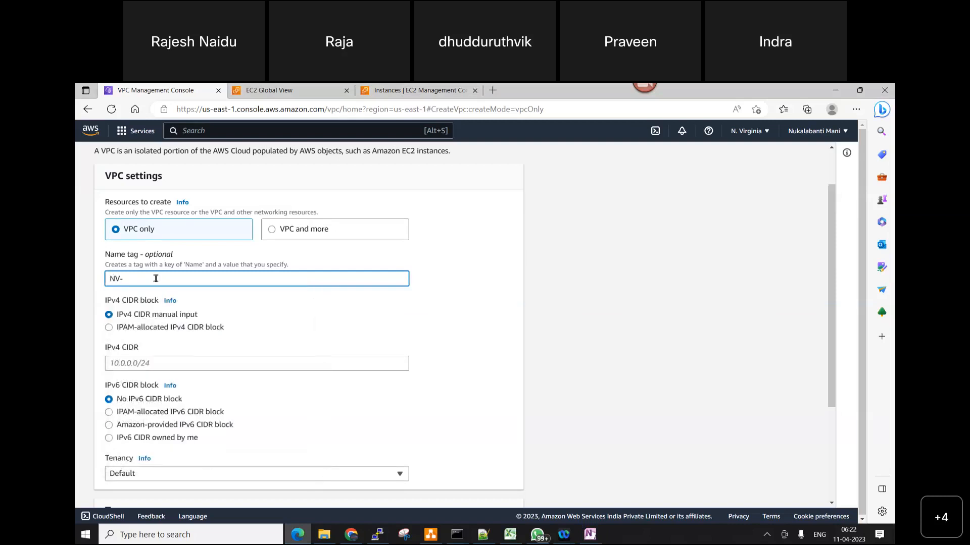
key("BackSpace")
type("VPC")
Set the new VPC's manually entered IPv4 CIDR to 192.168.0.0/16
scroll(136, 254, "down", 2)
left_click(134, 253)
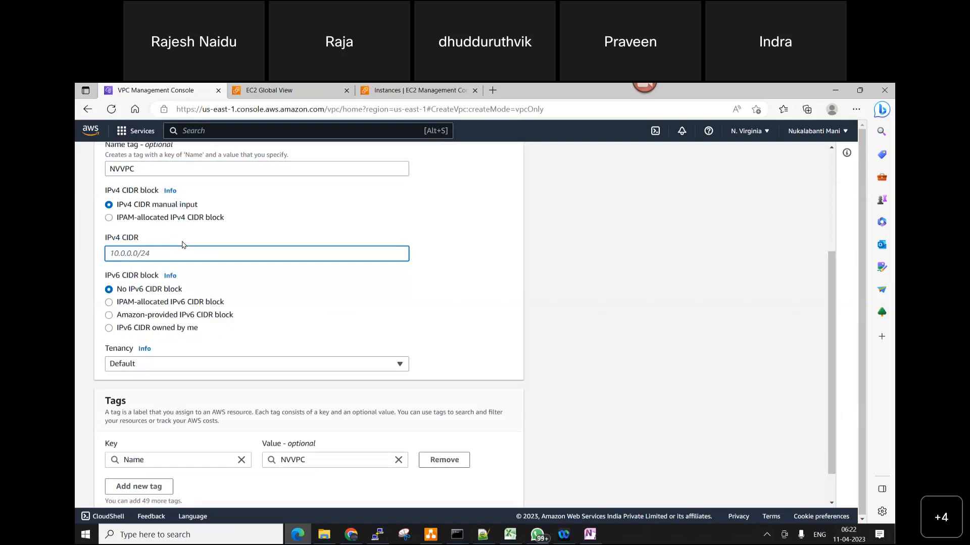
type("192.168.0.0/16")
Switch to Notepad++, create a new file and write the CIDR block 192.168.0.0/16 on its first line
left_click(483, 534)
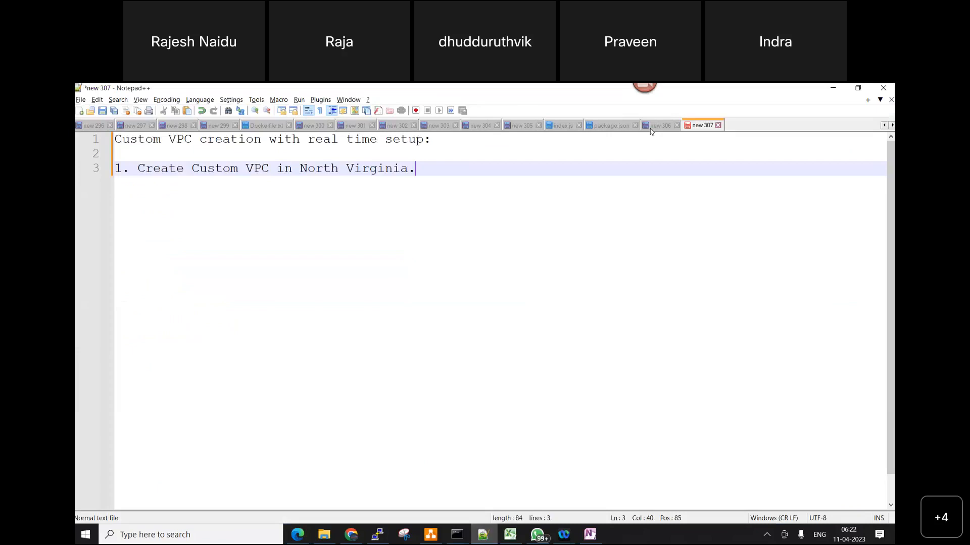
left_click(657, 126)
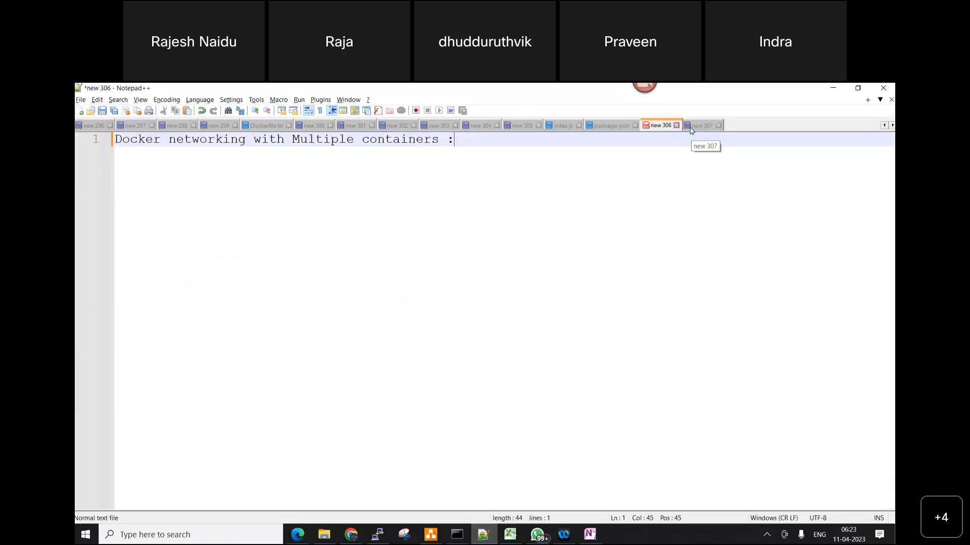
key("shift+Home")
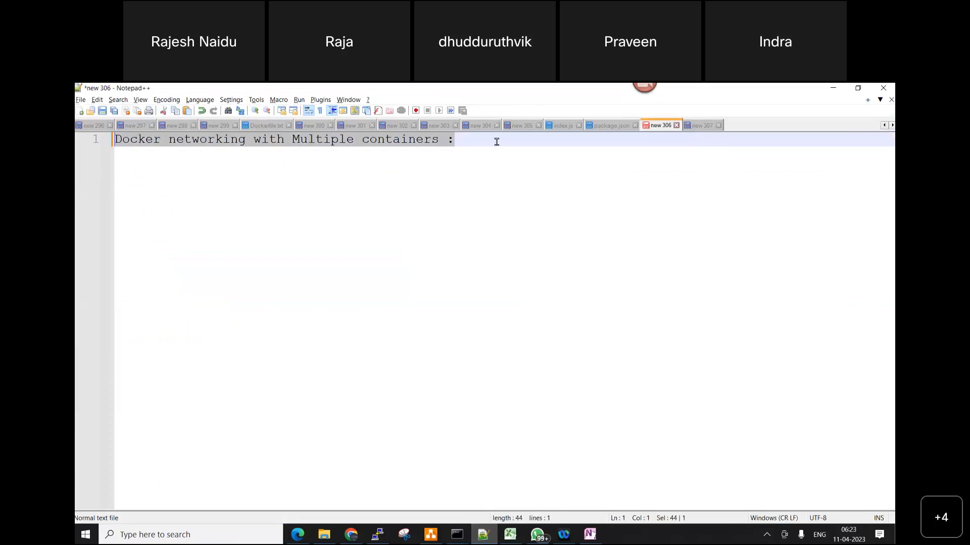
key("ctrl+Tab")
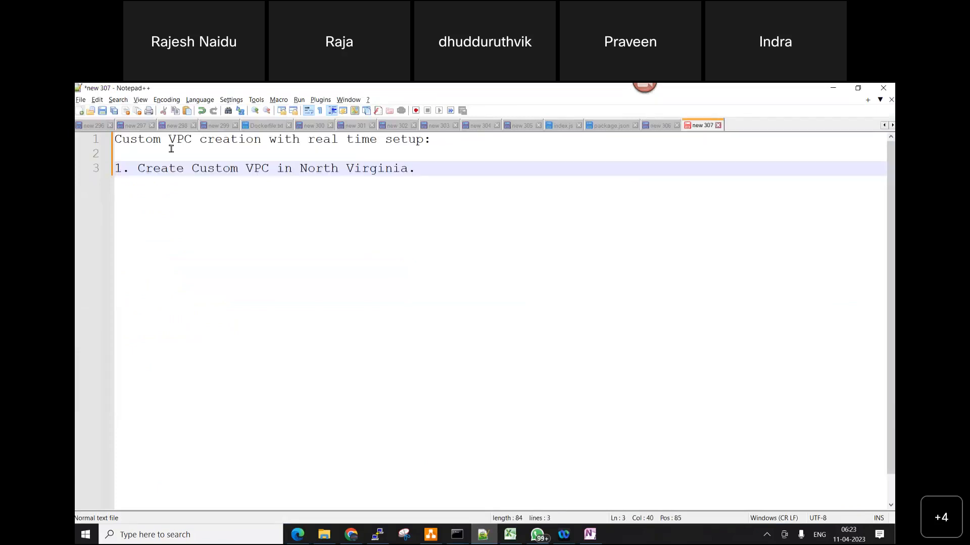
key("ctrl+n")
type("192")
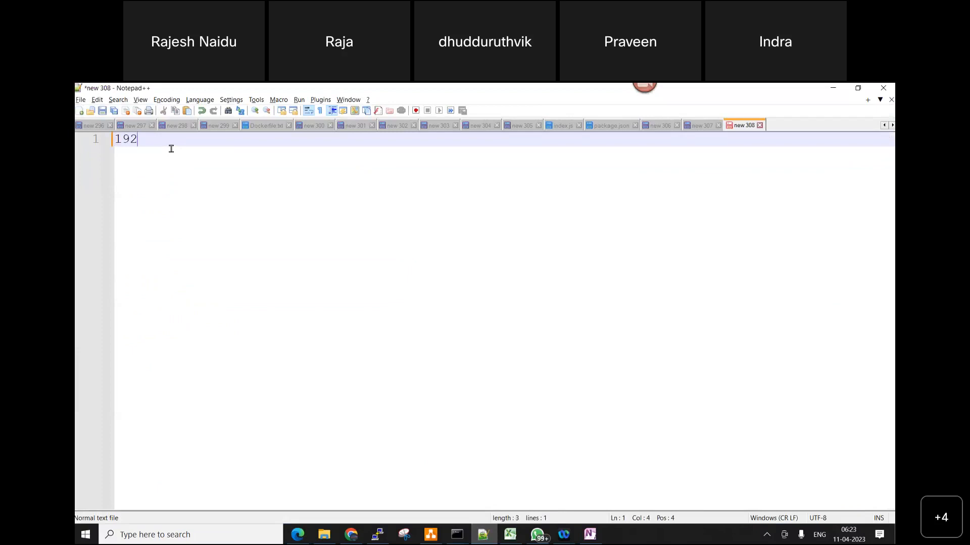
type(".168.0.0/16")
key("Return")
key("Return")
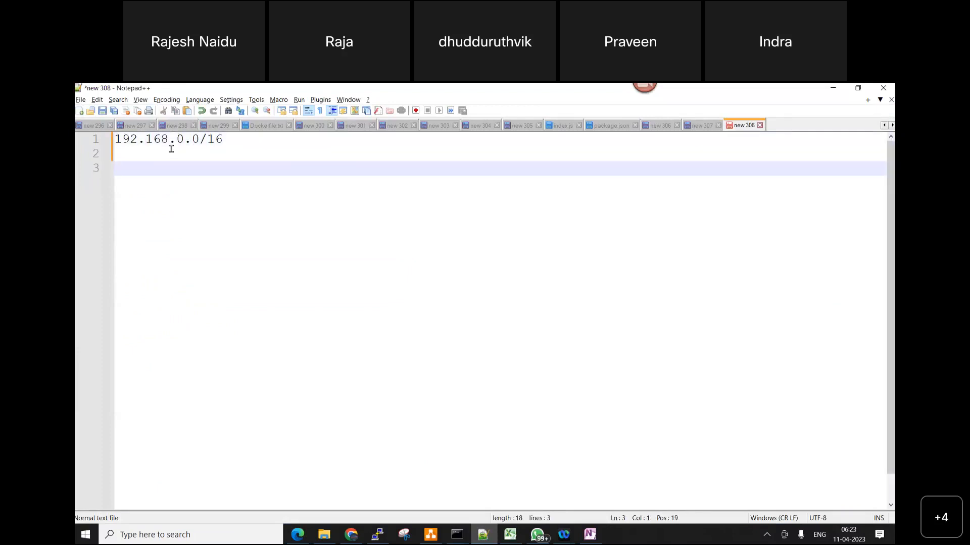
Write the address range "192.168.0.1 to 192.168.255.254" on the third line and highlight that line
type("192.168.0.1 to 192.")
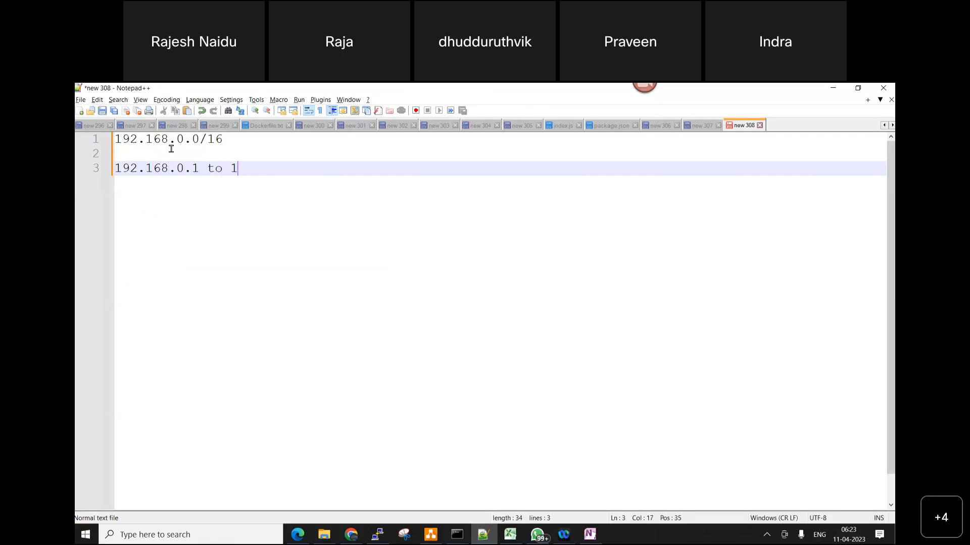
type("168.")
double_click(218, 137)
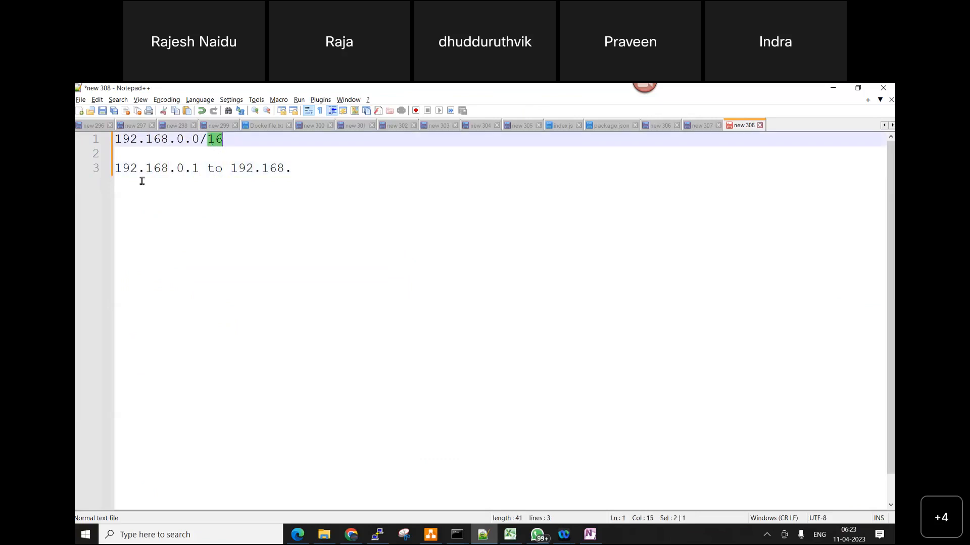
left_click_drag(168, 168, 113, 167)
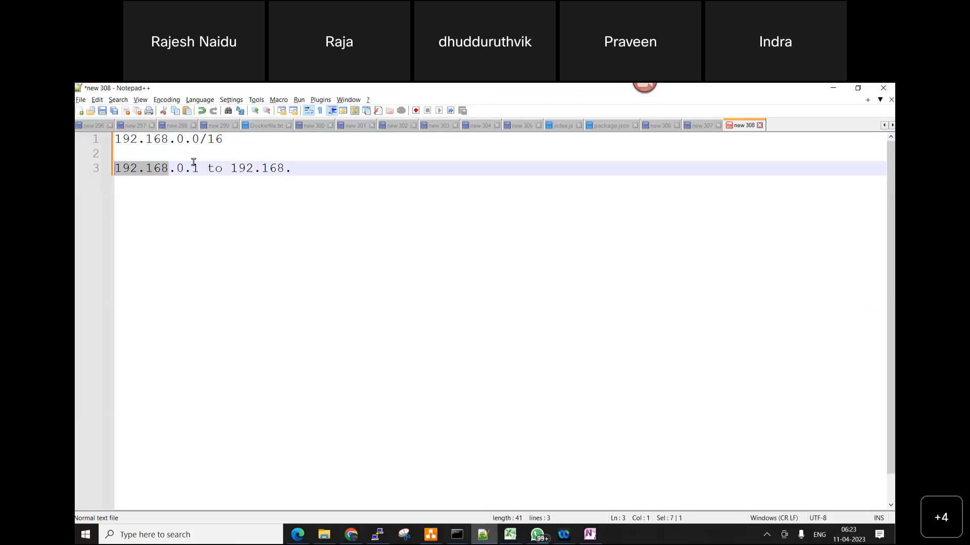
left_click_drag(176, 166, 199, 166)
left_click(301, 172)
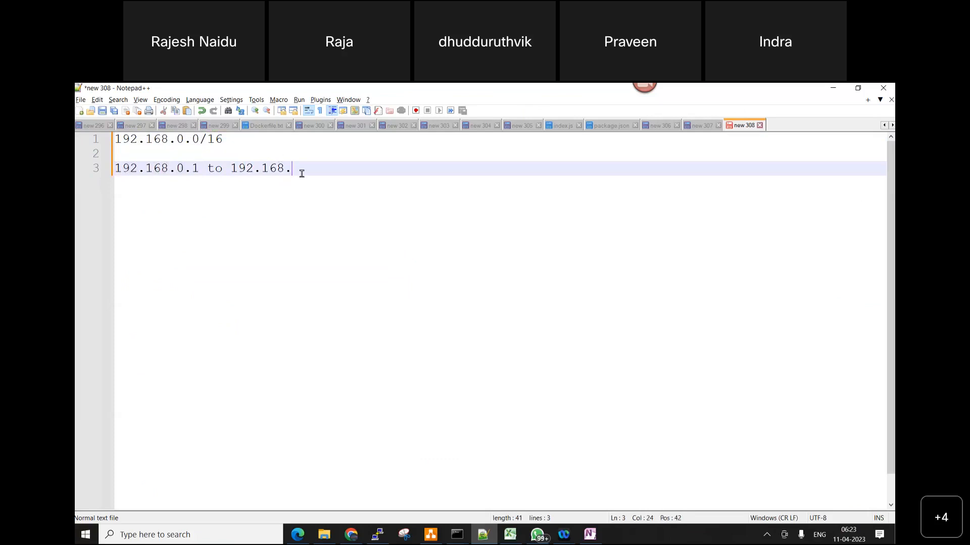
type("255.254")
left_click(136, 170, "shift")
key("shift+Home")
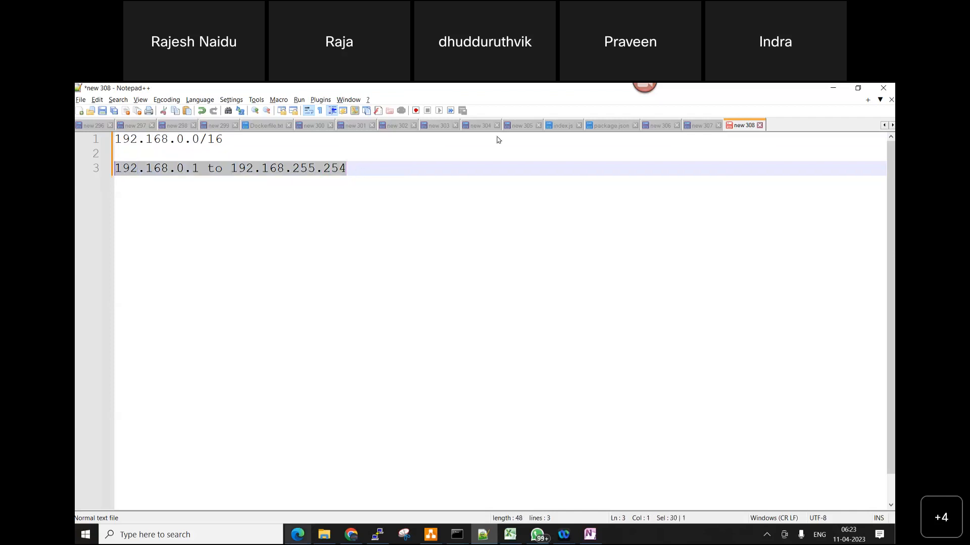
Switch to Edge, search the web for "ip subnet calculator" in a new tab and open the subnet-calculator.com result
key("alt+Tab")
left_click(495, 89)
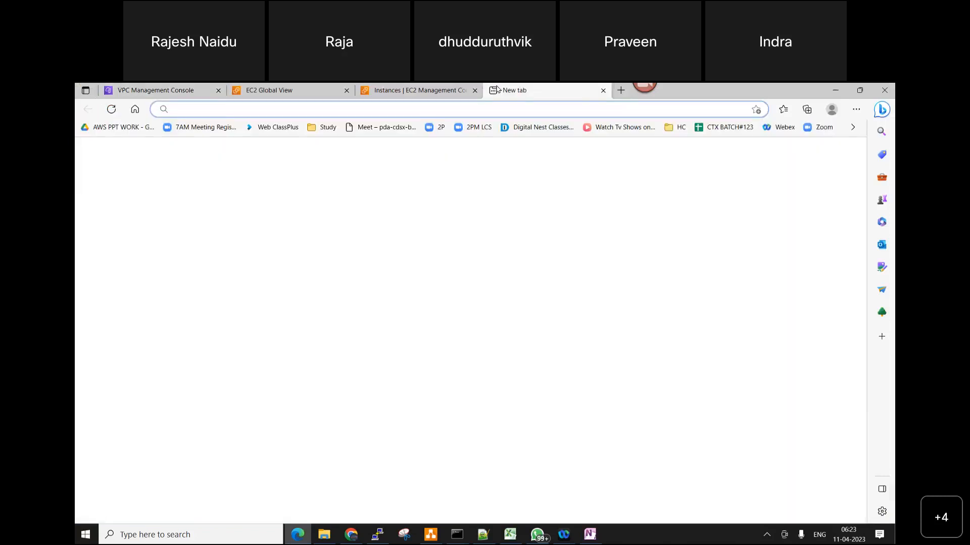
type("IP")
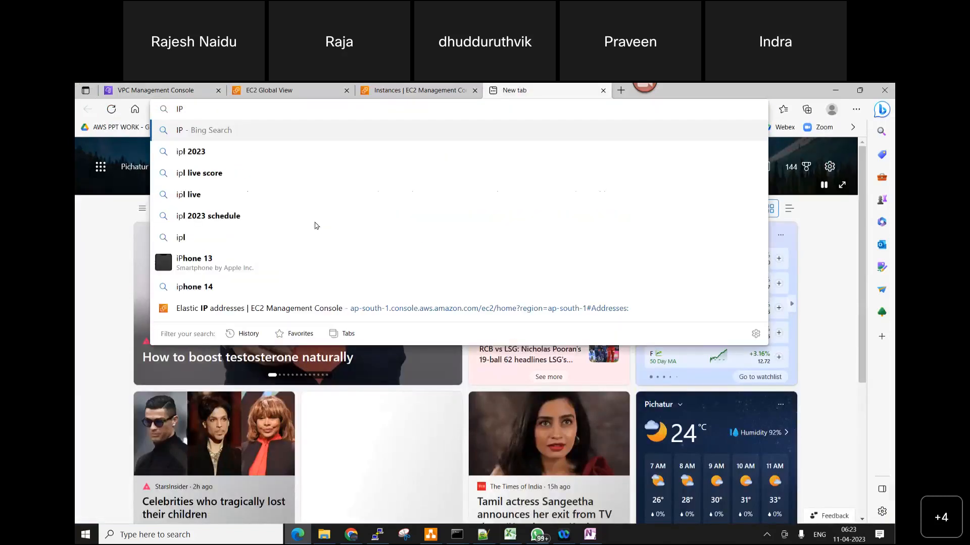
type(" s")
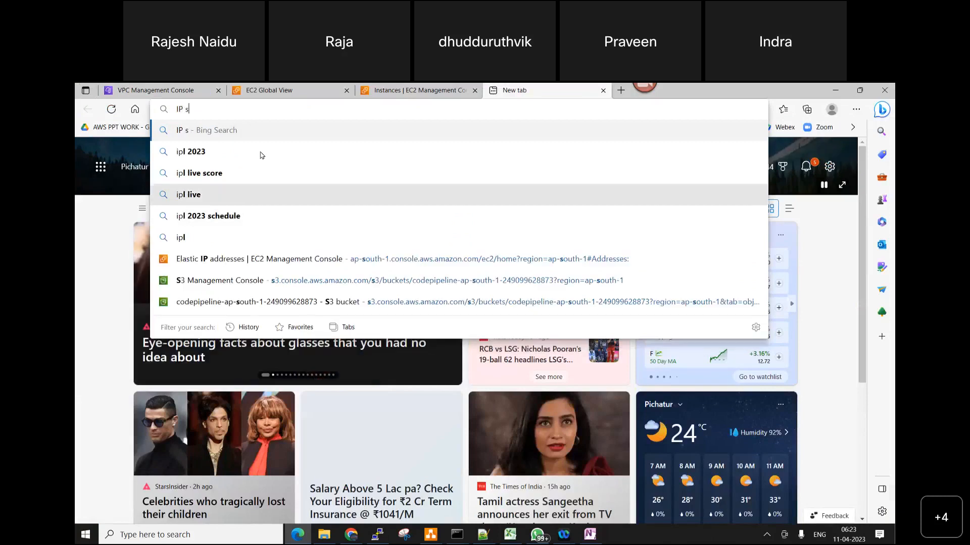
left_click(417, 153)
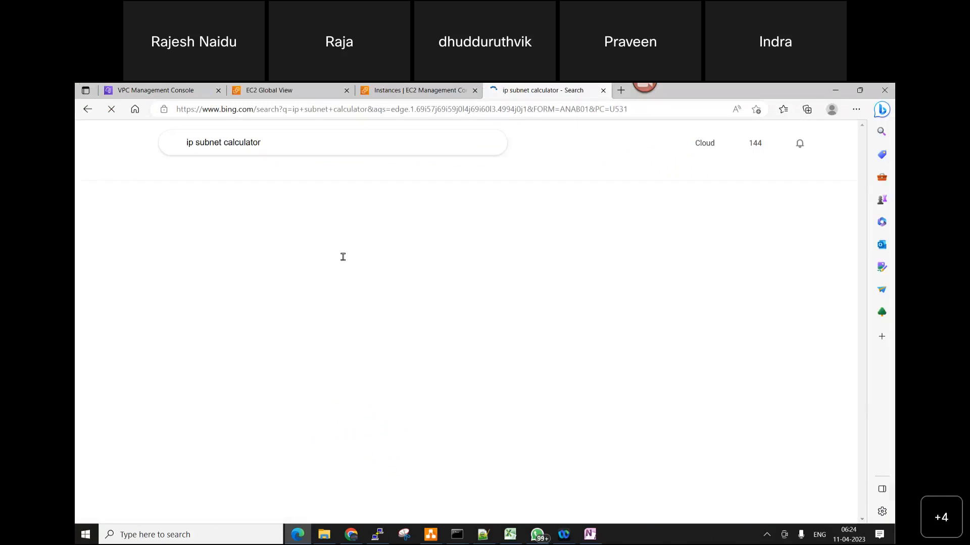
scroll(235, 254, "down", 5)
scroll(464, 286, "down", 3)
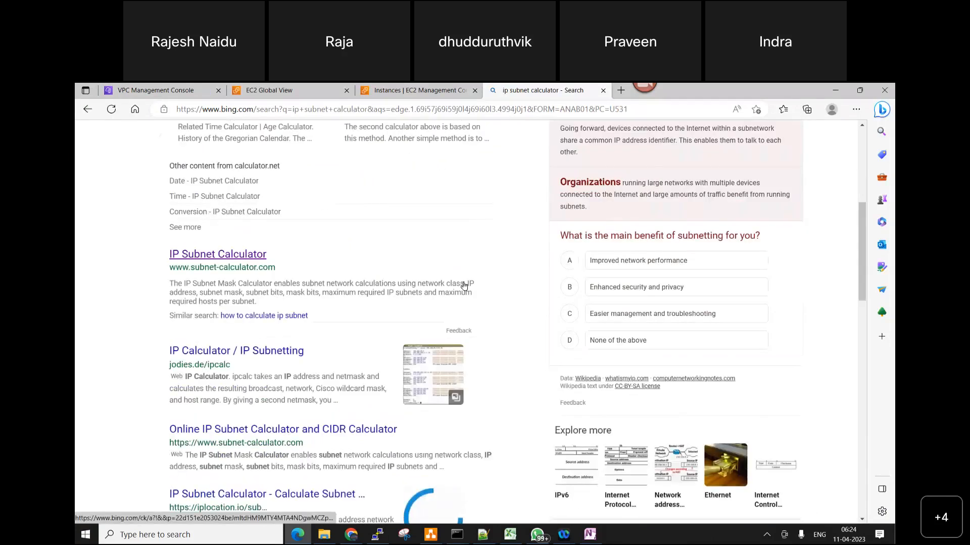
left_click(464, 286)
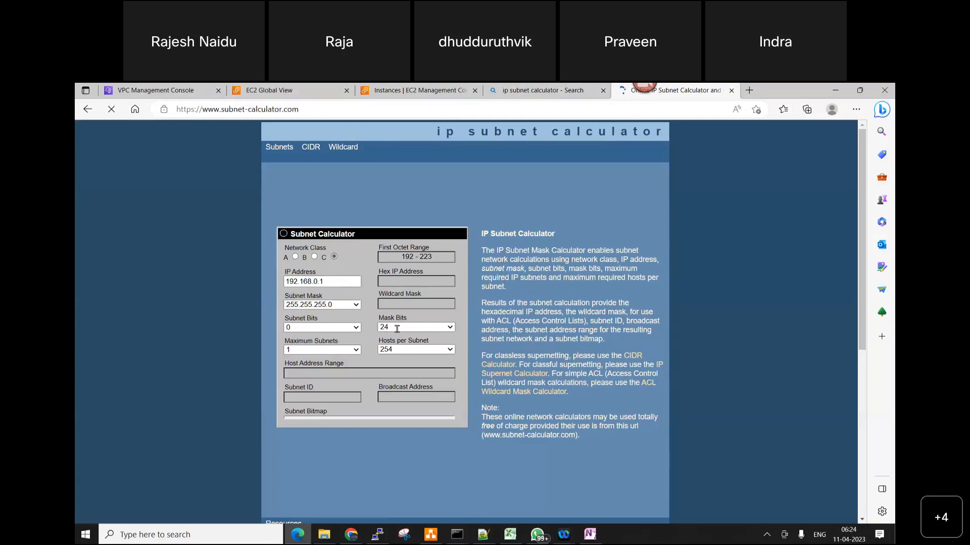
Look through the class C mask bits and subnet mask choices, and set the mask bits to 30
left_click(450, 328)
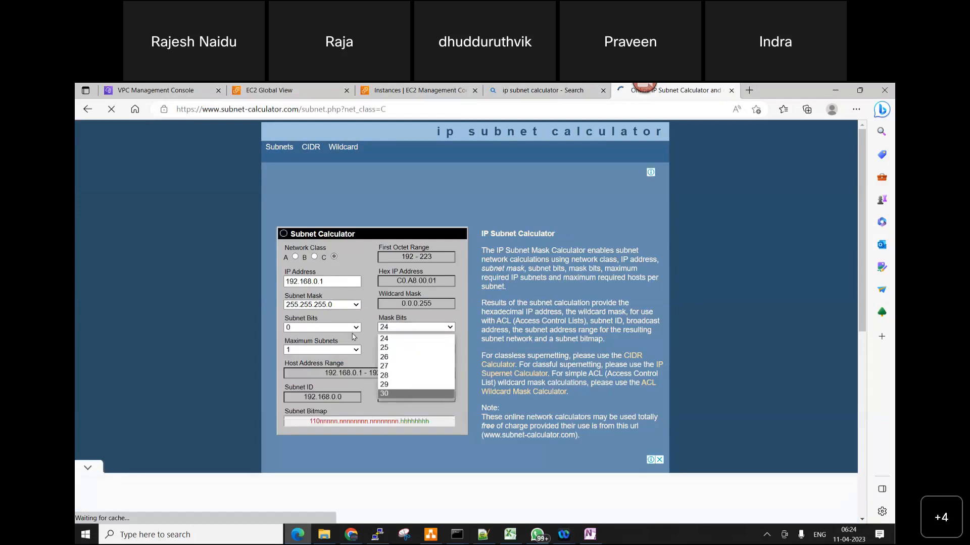
left_click(356, 305)
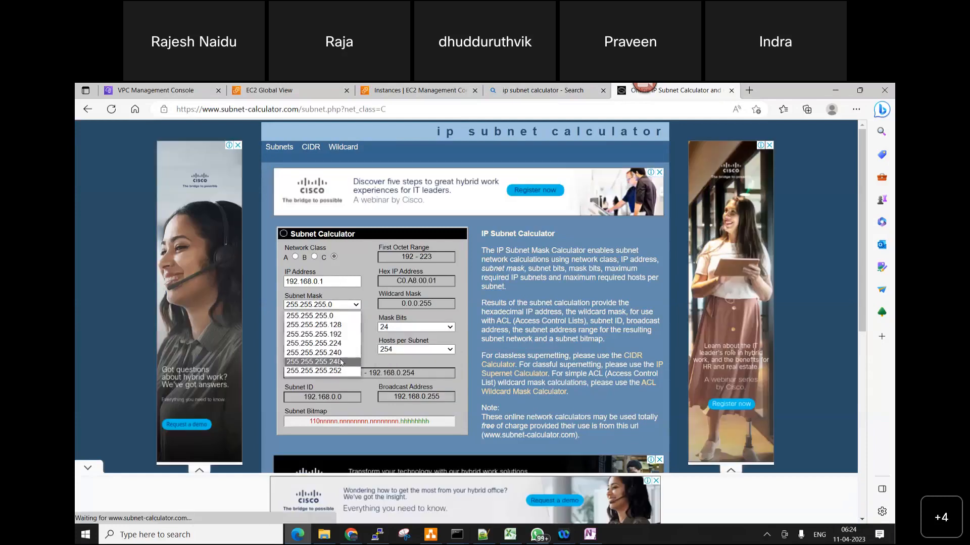
left_click(368, 274)
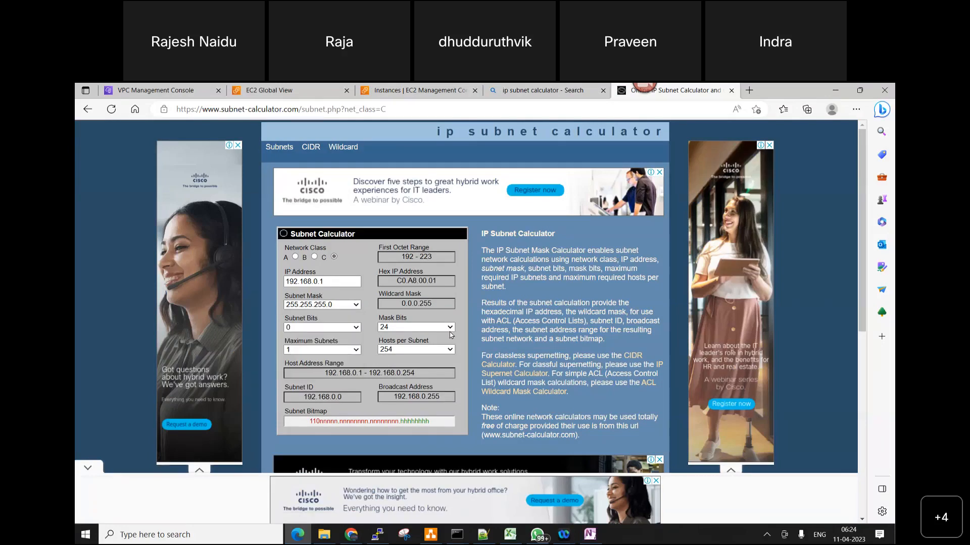
left_click(450, 327)
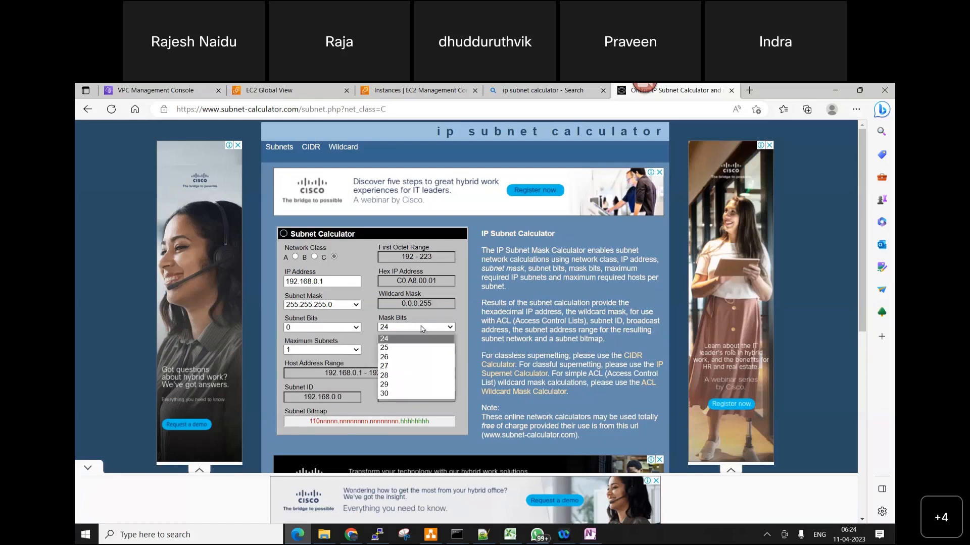
key("Down")
key("Down")
key("End")
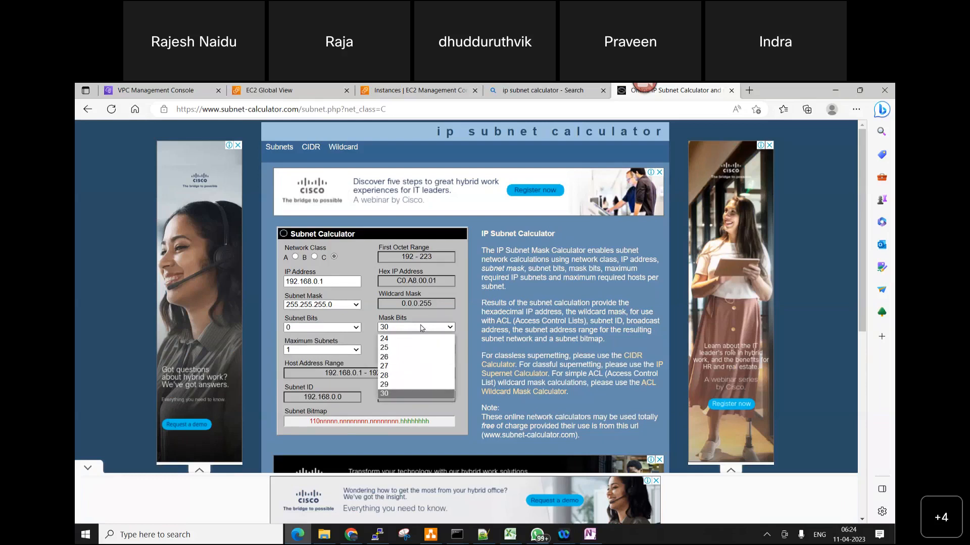
Try maximum subnets values of 2, 8 and 16 in the subnet calculator
left_click(356, 350)
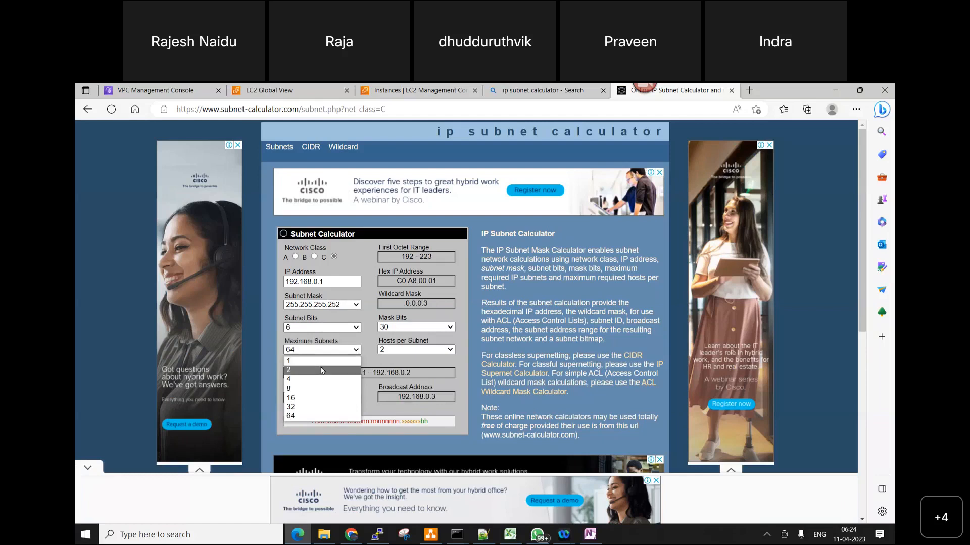
left_click(321, 371)
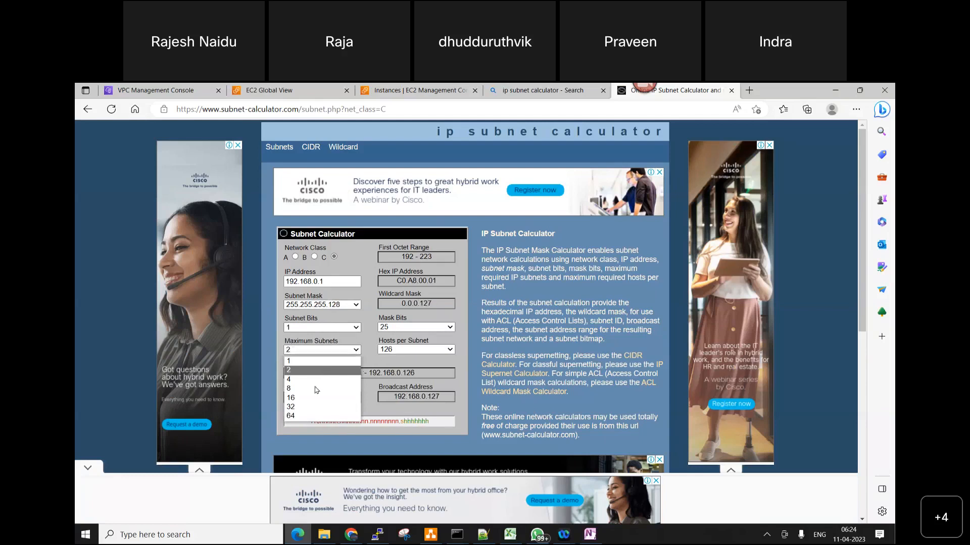
left_click(316, 389)
left_click(328, 350)
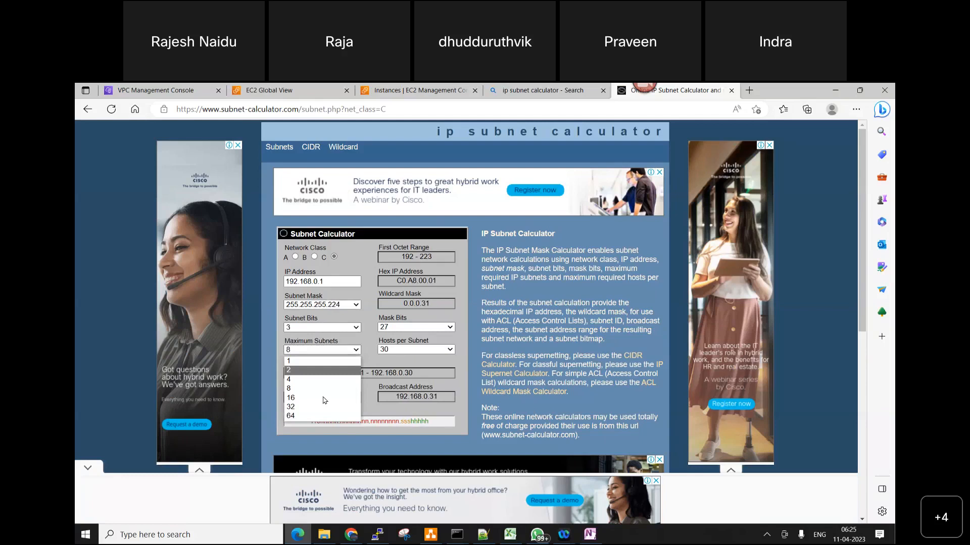
left_click(325, 398)
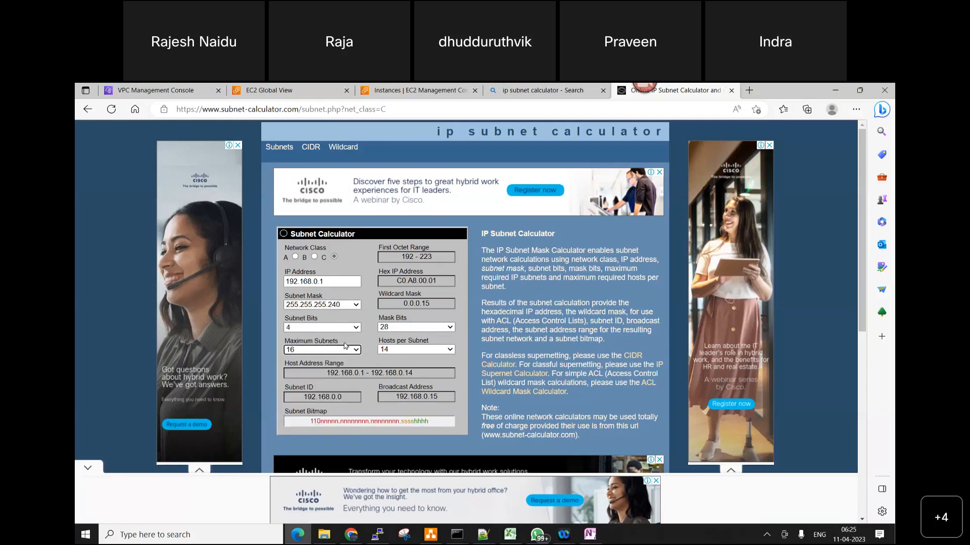
Check the hosts-per-subnet and subnet bits choices, and switch the network class to B and back to C
left_click(433, 350)
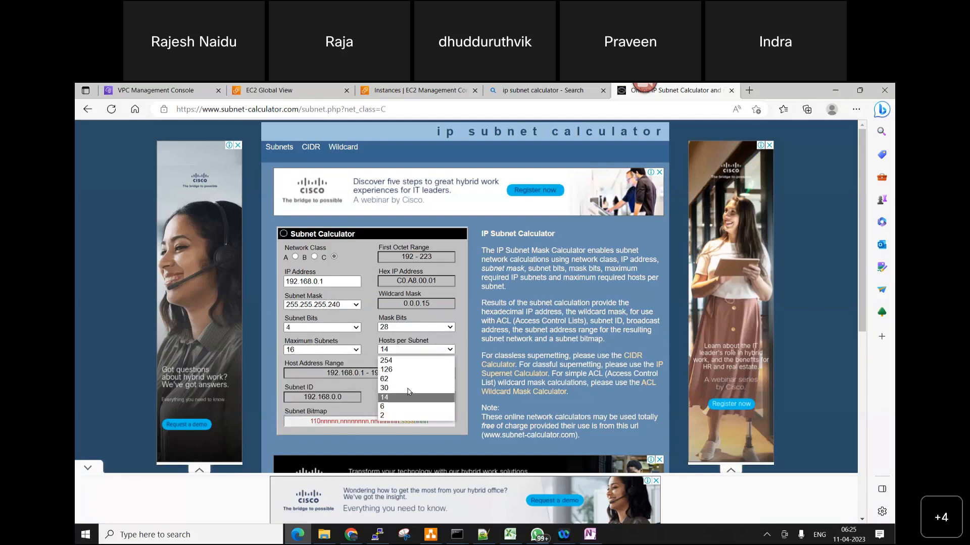
left_click(347, 328)
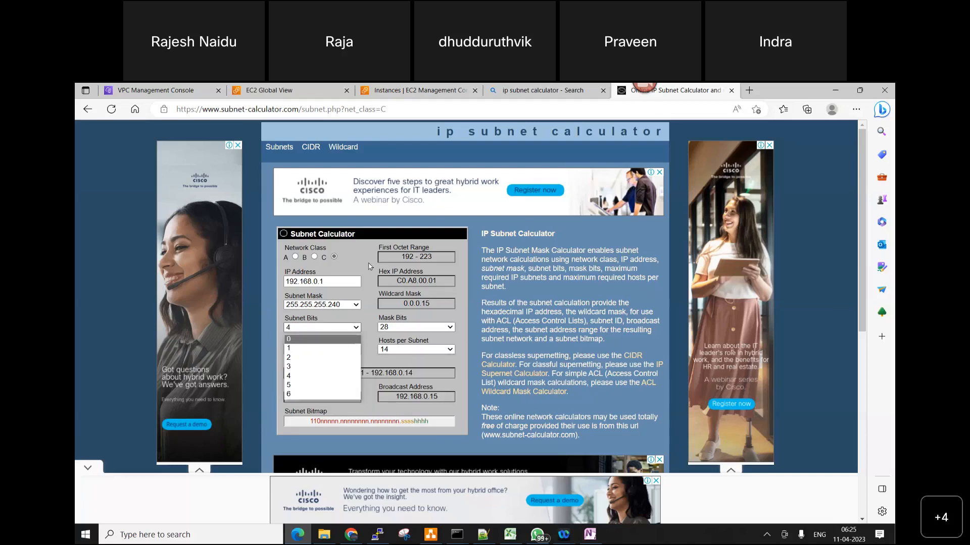
left_click(315, 257)
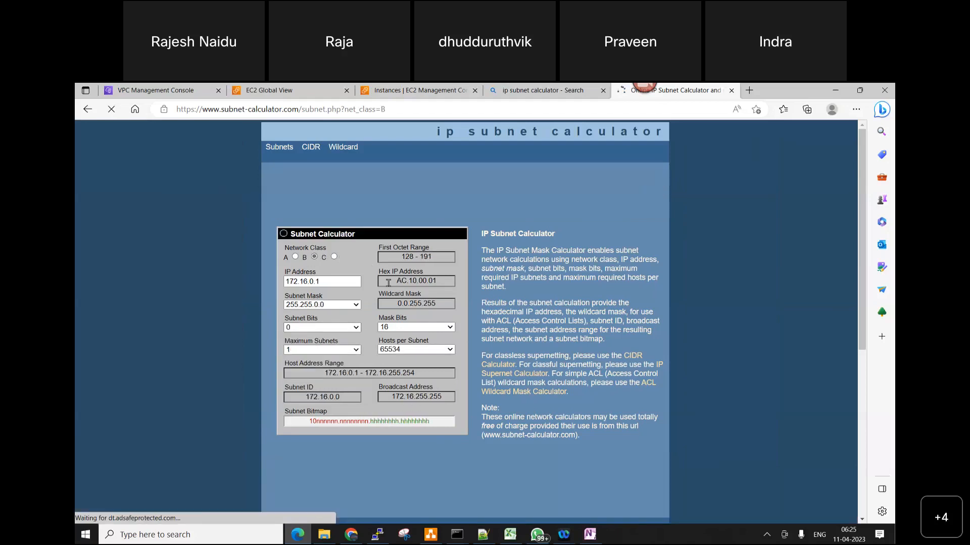
left_click(334, 256)
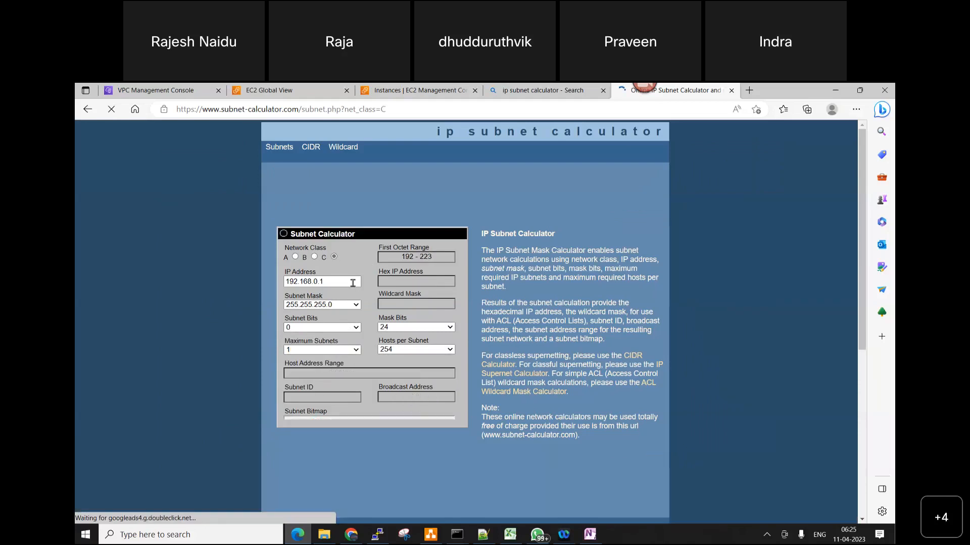
Set the calculator's IP address to 192.168.0.0 and check the available mask bits and subnet bits choices
left_click(352, 283)
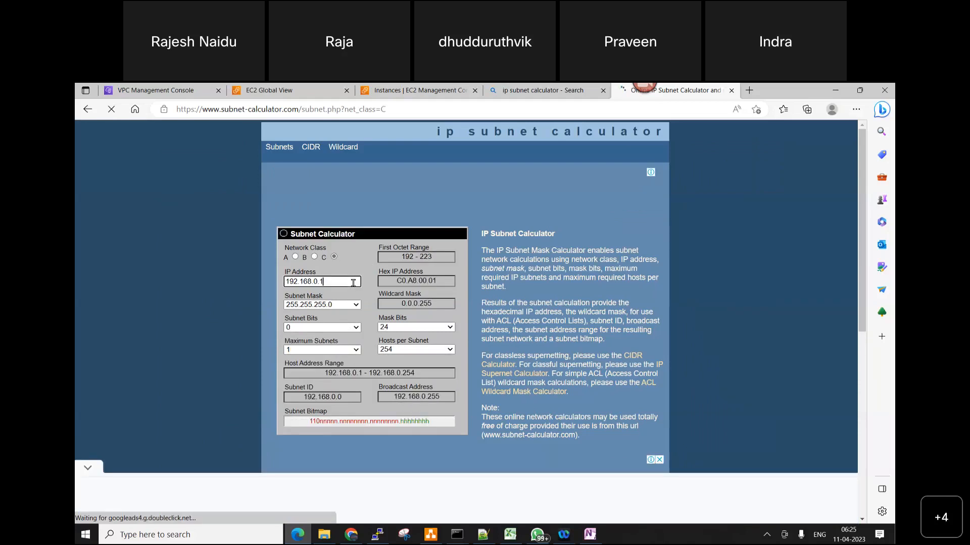
key("BackSpace")
type("0")
left_click(418, 328)
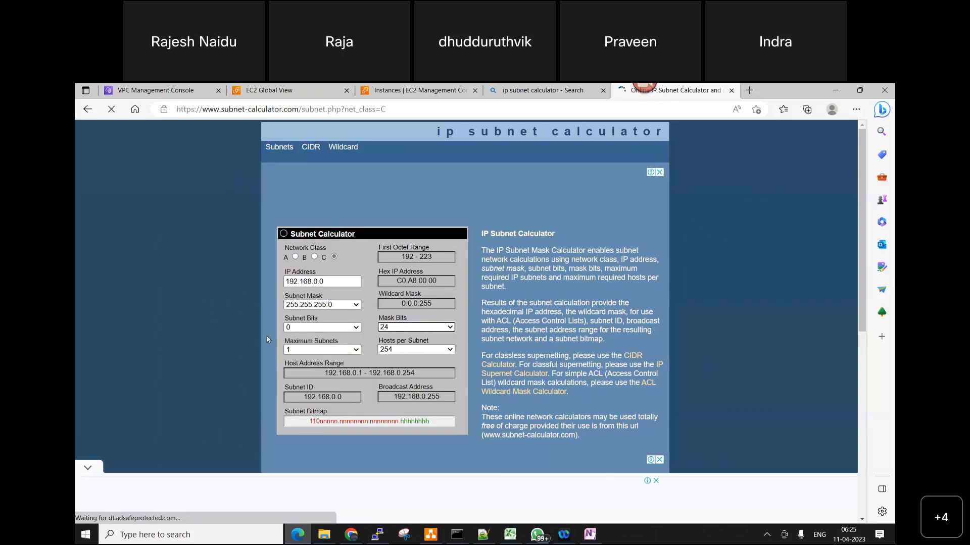
left_click(323, 327)
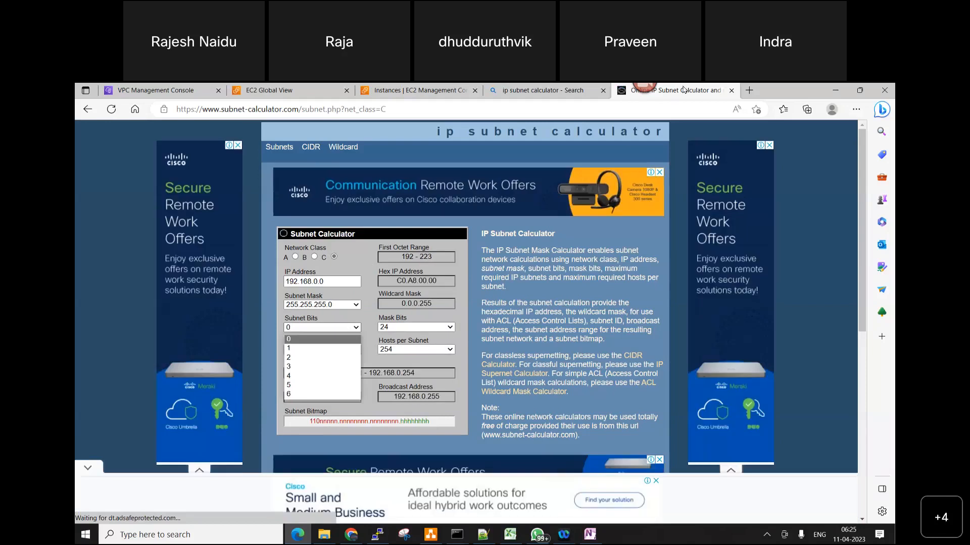
Return to the "ip subnet calculator" search results and open the Calculator.net IP Subnet Calculator
left_click(547, 90)
scroll(290, 236, "up", 2)
right_click(234, 219)
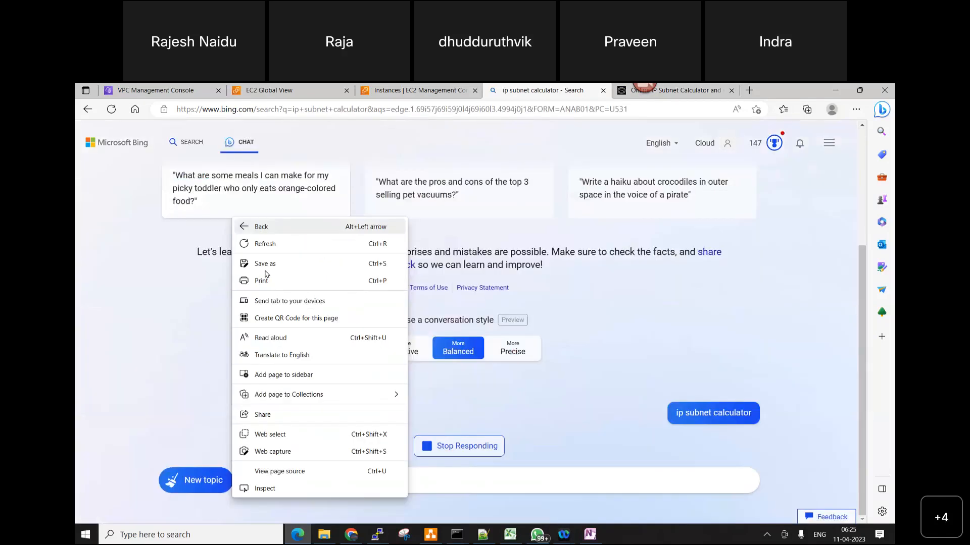
key("Escape")
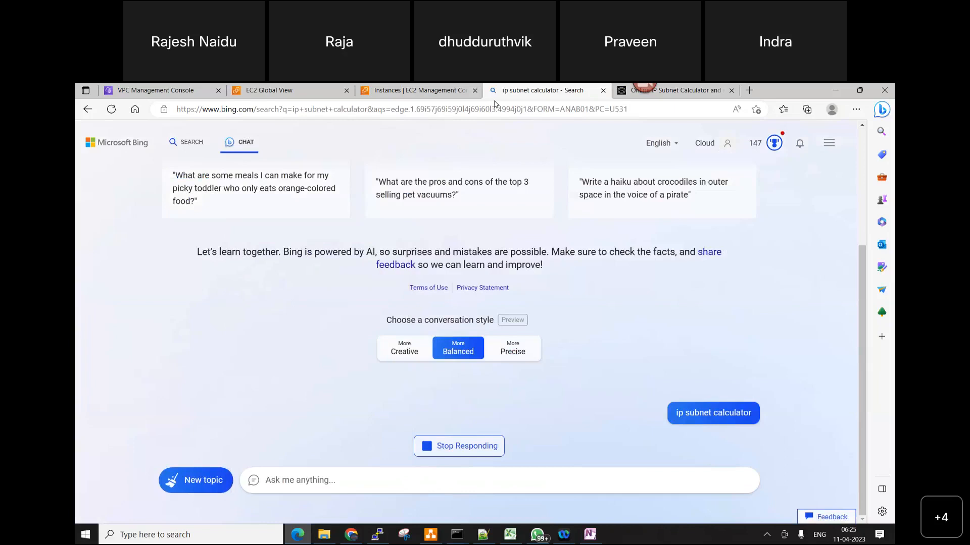
key("alt+Left")
left_click(319, 241)
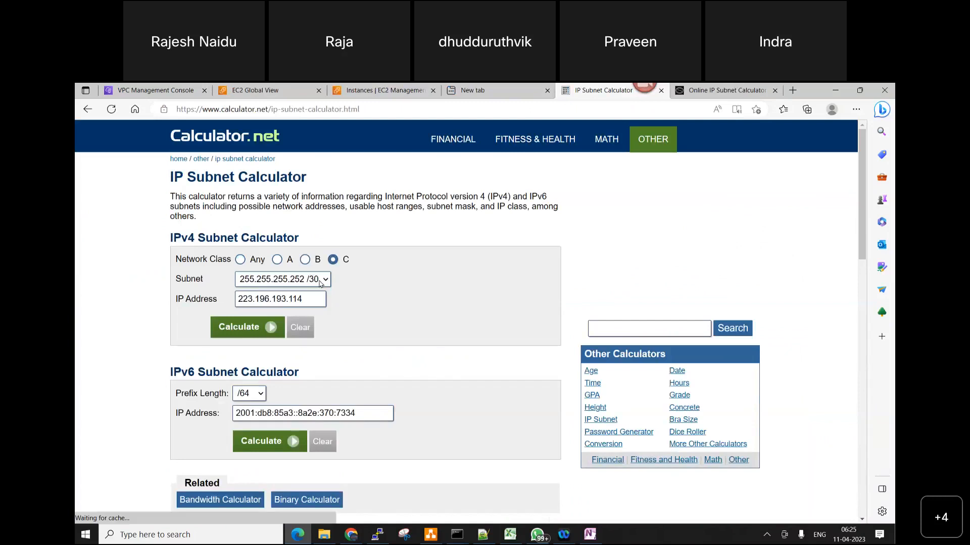
Check the class C subnet choices and clear the prefilled IP address in the IPv4 Subnet Calculator
left_click(316, 281)
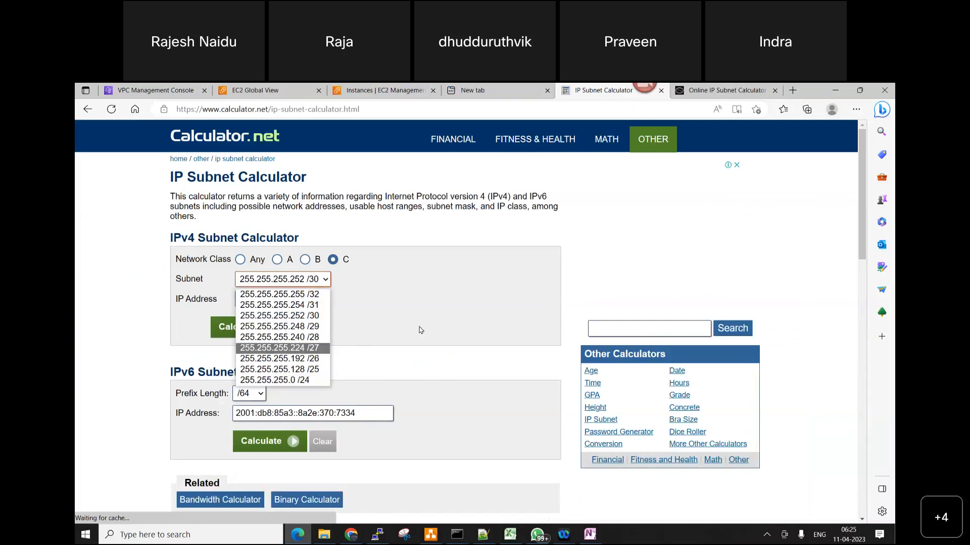
left_click(316, 298)
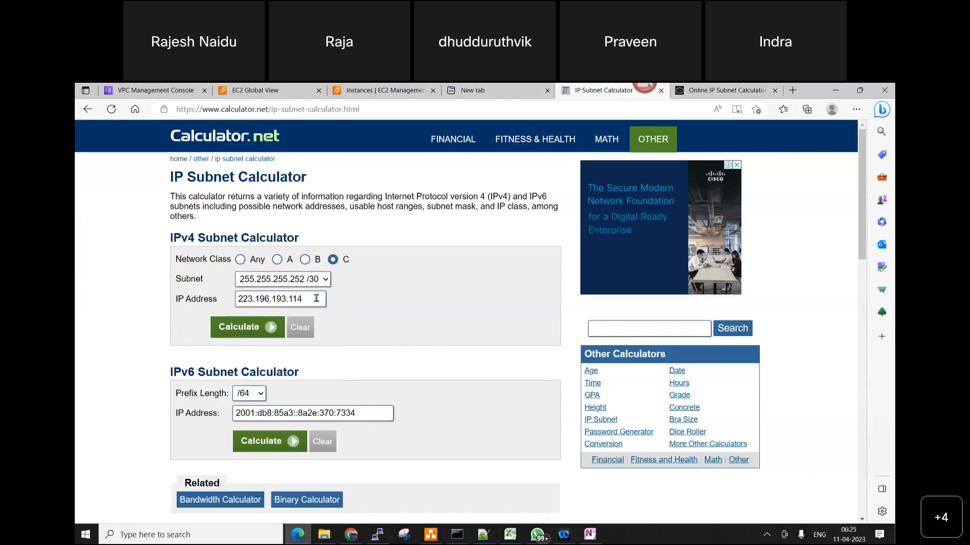
key("Tab")
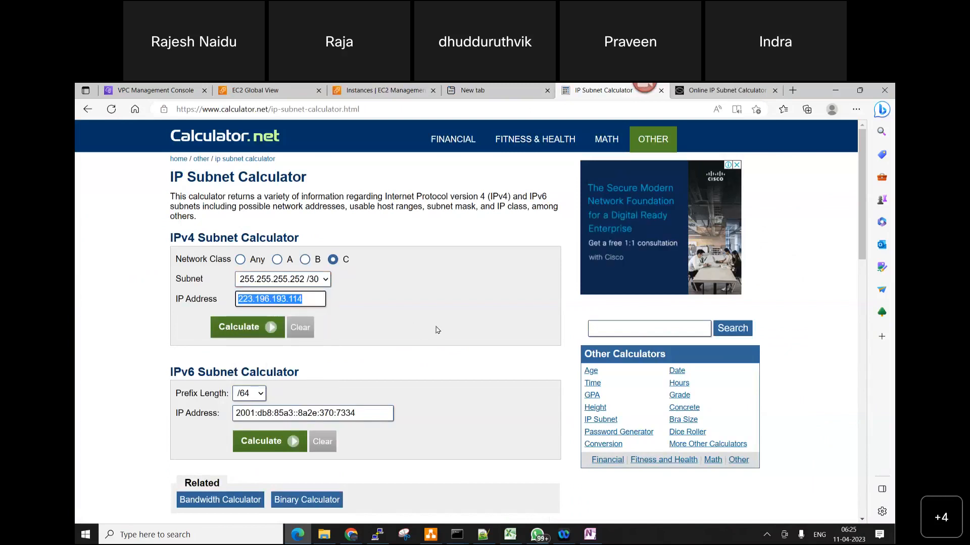
type("1")
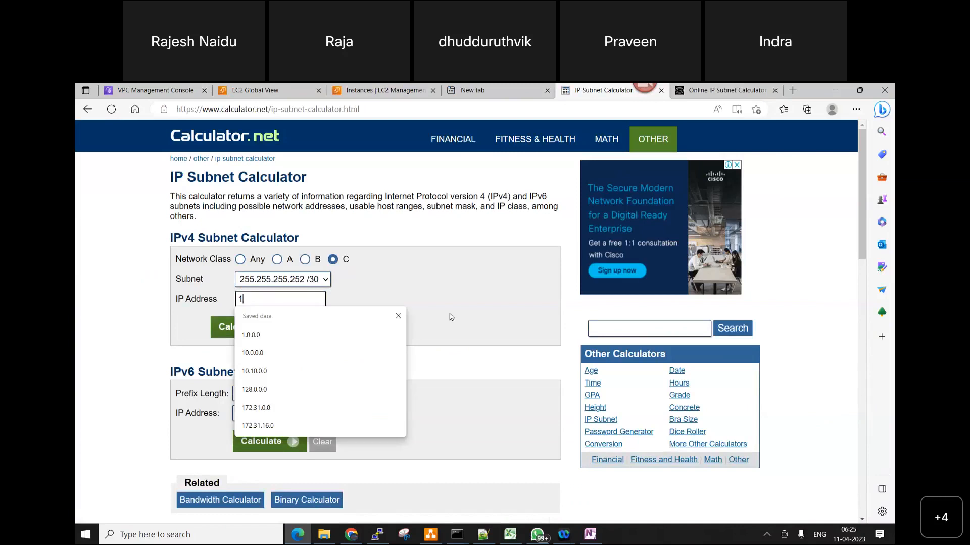
left_click(294, 301)
left_click(295, 327)
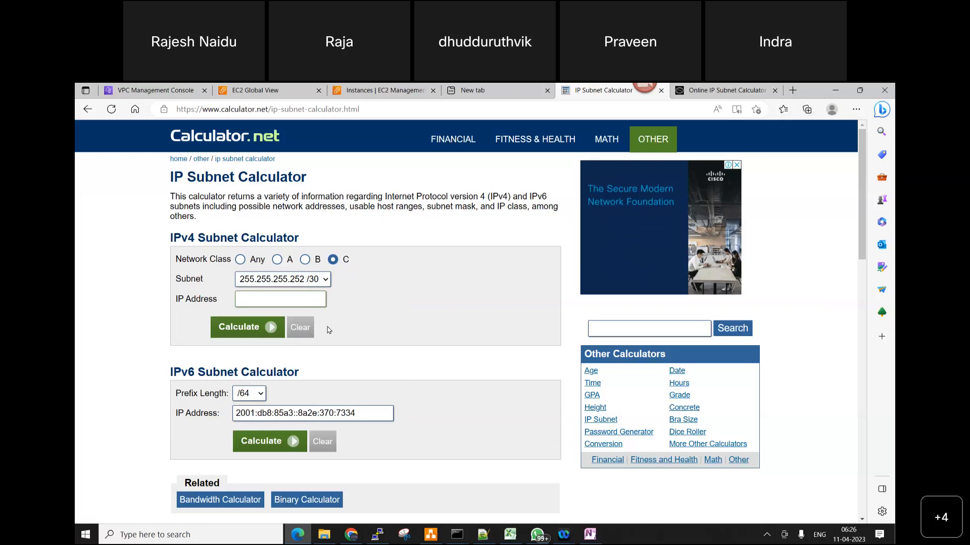
Set the IPv4 calculator's network class to Any and its subnet to 255.255.0.0 /16
left_click(319, 279)
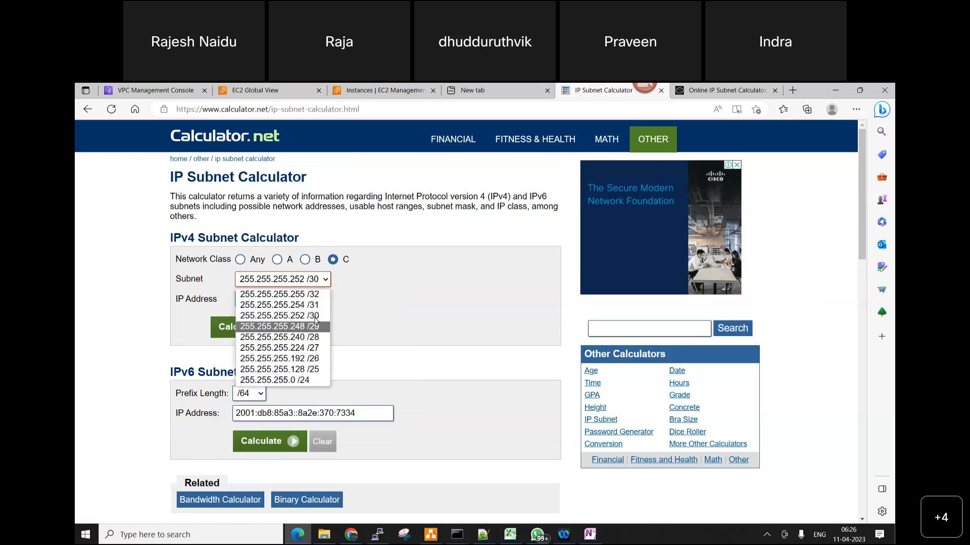
left_click(240, 262)
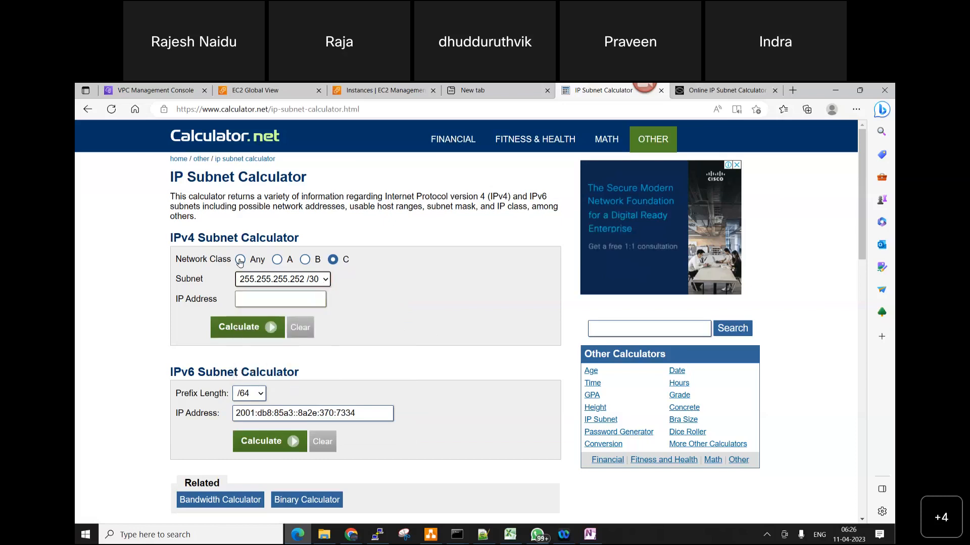
left_click(240, 260)
left_click(273, 279)
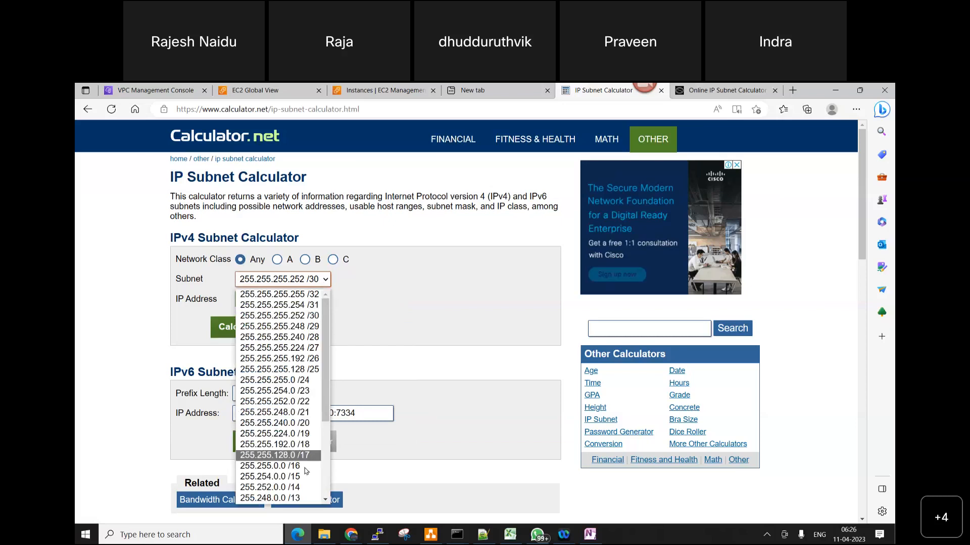
left_click(283, 466)
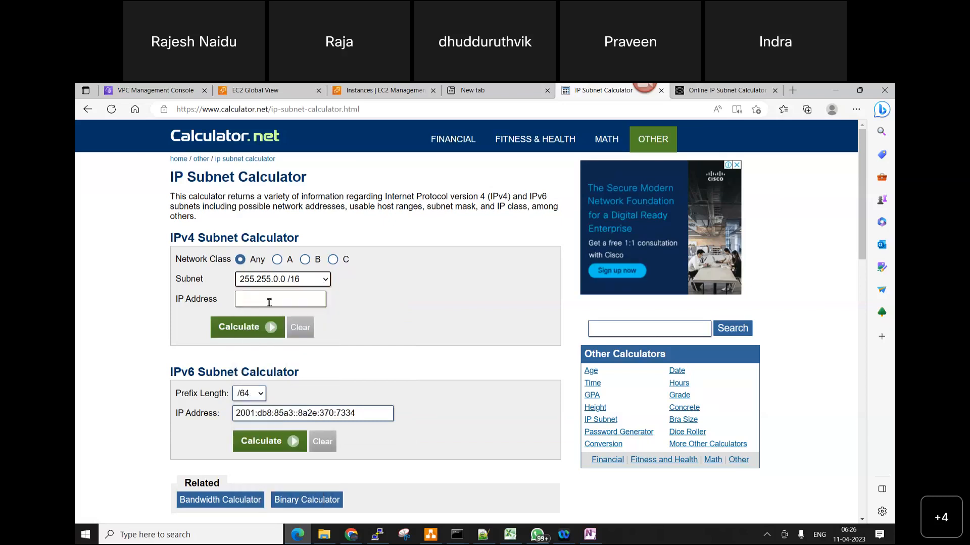
Enter the IP address 192.168.0.0 in the IPv4 Subnet Calculator and calculate the result
left_click(269, 302)
type("192")
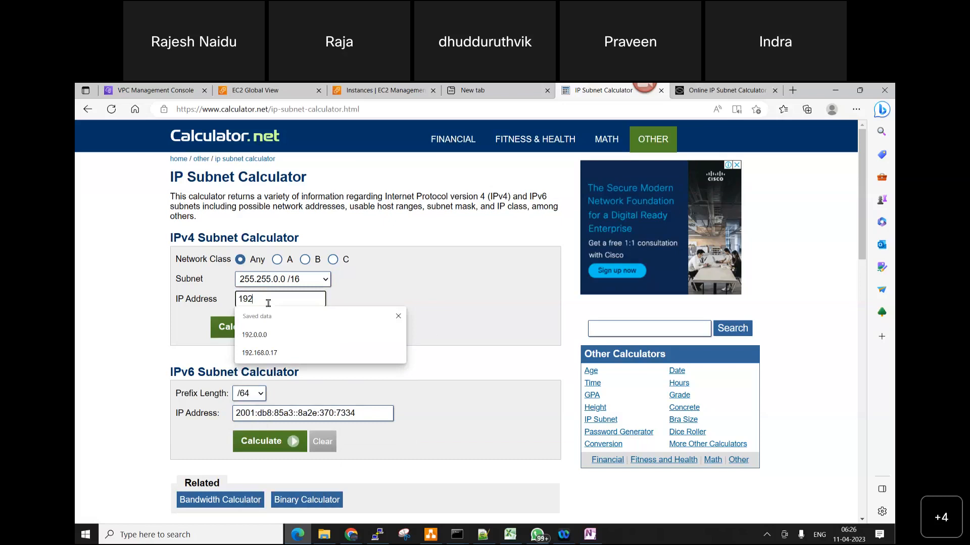
type(".168.0")
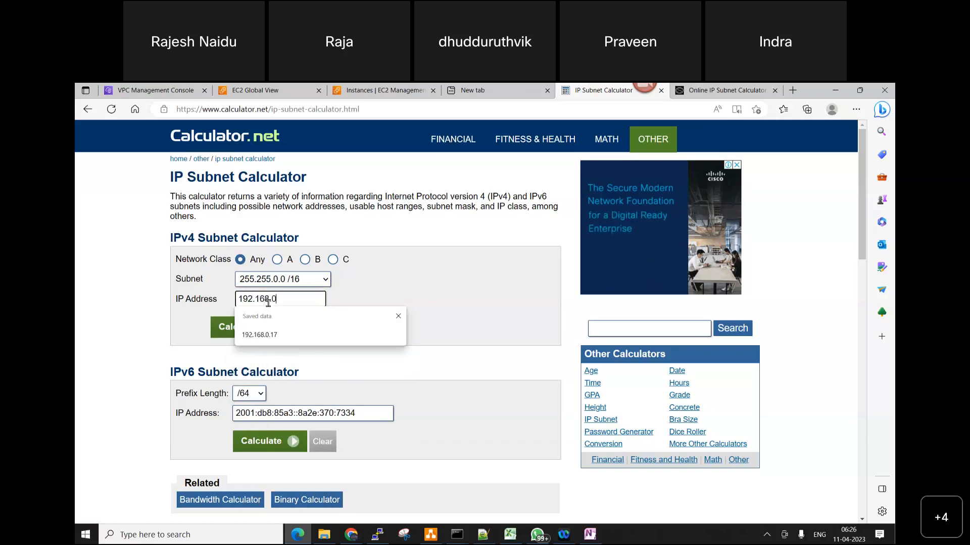
type(".0")
left_click(255, 331)
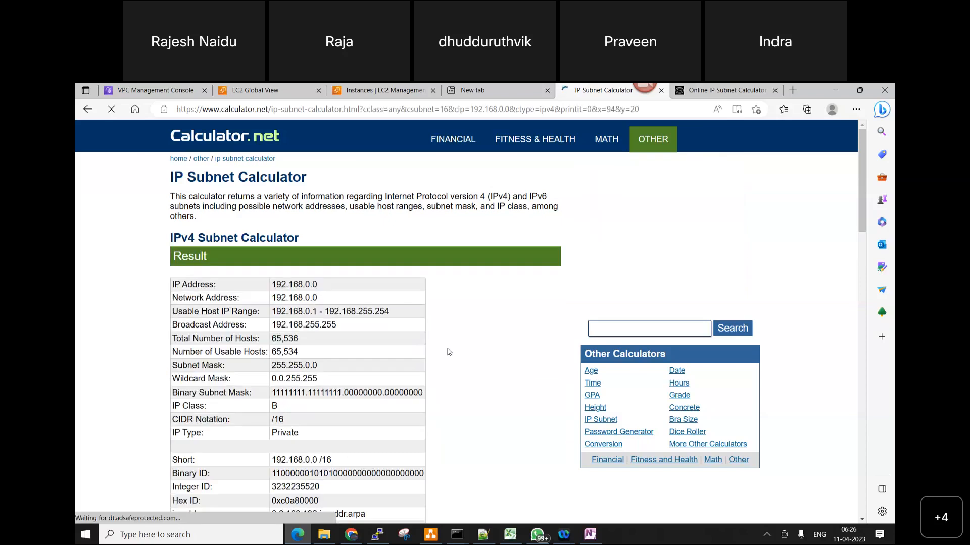
Examine the IPv4 result table, highlighting the number of usable hosts and the start of the usable host IP range
scroll(384, 283, "down", 2)
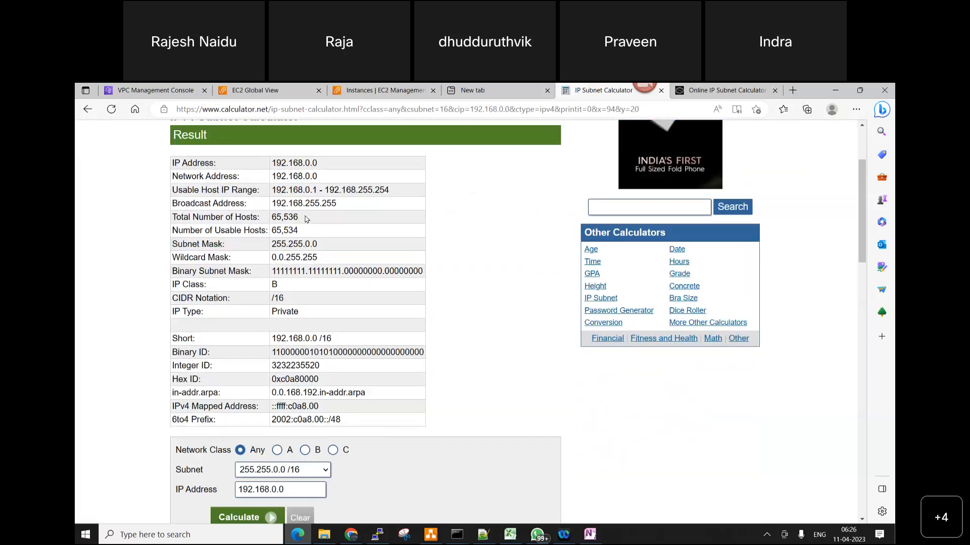
left_click_drag(301, 232, 271, 231)
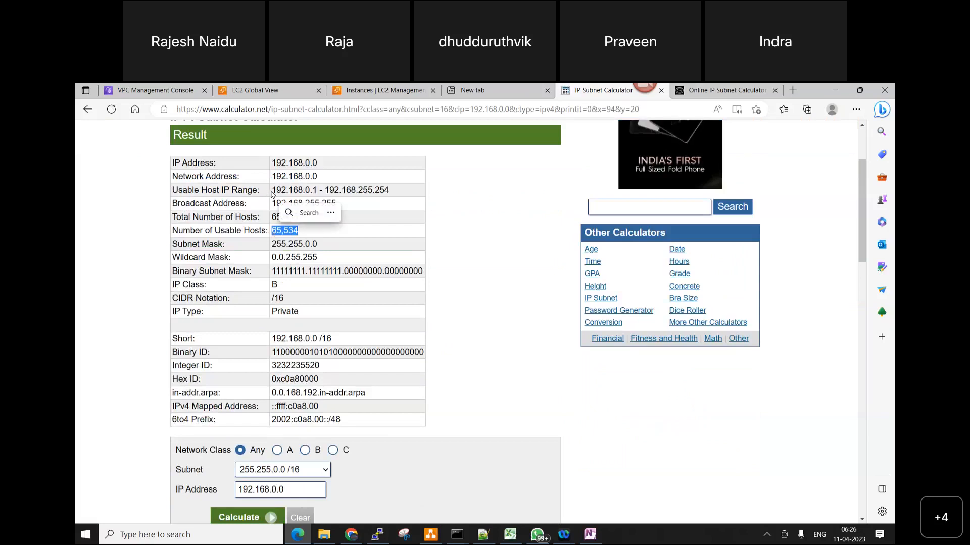
mouse_move(272, 191)
left_mouse_down()
mouse_move(399, 194)
mouse_move(270, 192)
left_mouse_up()
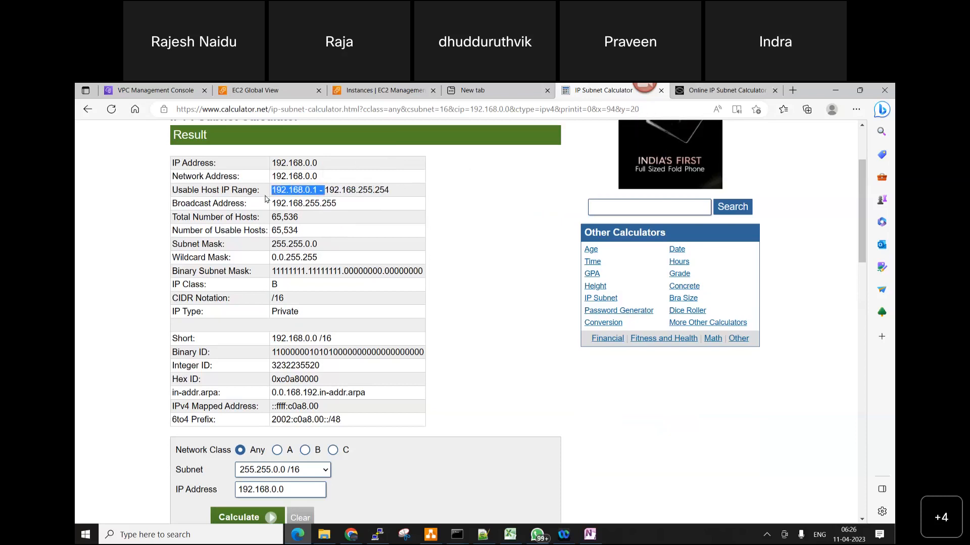
left_click_drag(302, 231, 271, 231)
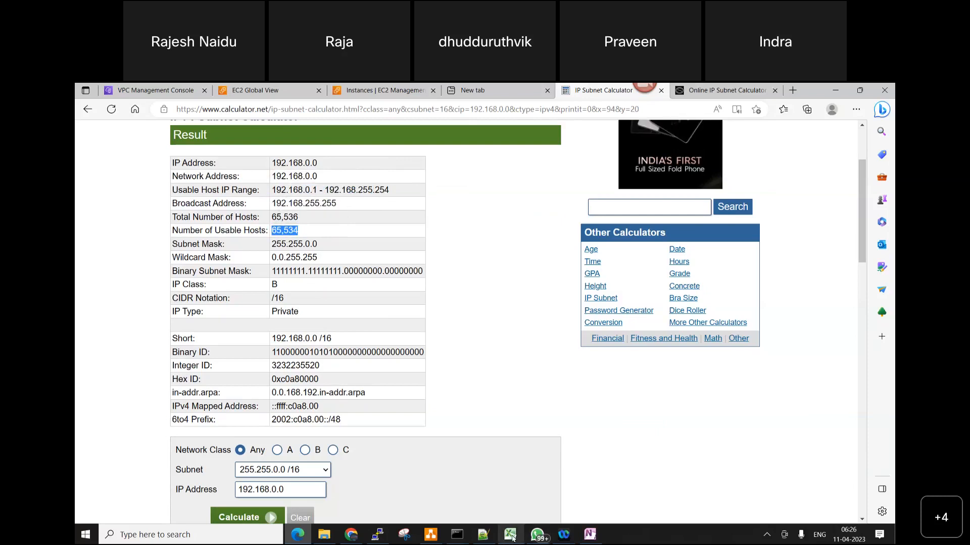
Return to the AWS console, create the NVVPC network with CIDR 192.168.0.0/16, and open the list of VPCs
left_click(158, 89)
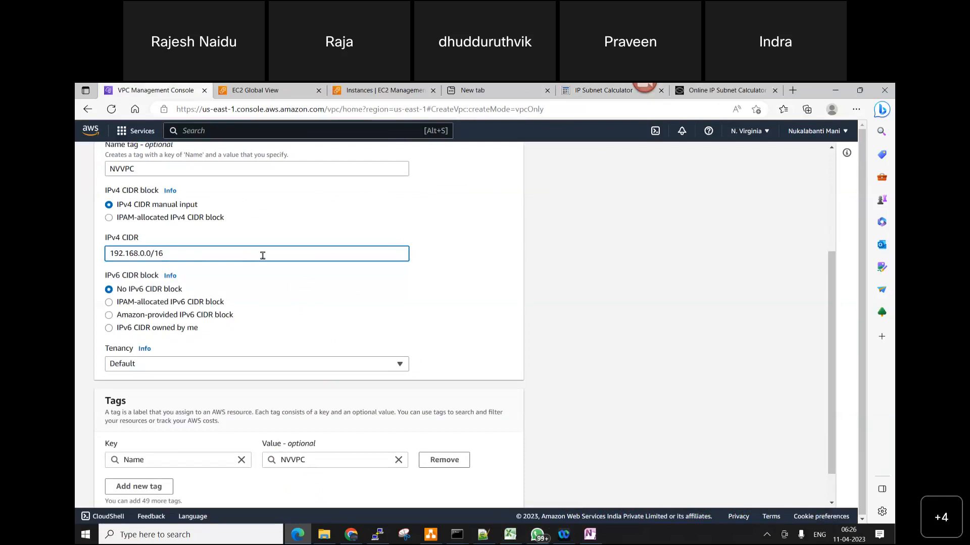
scroll(280, 282, "down", 1)
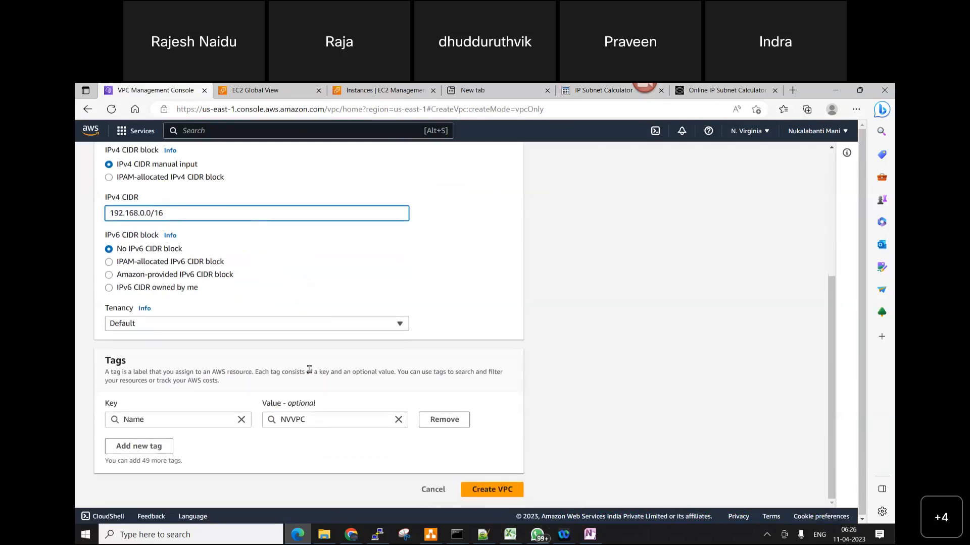
left_click(480, 490)
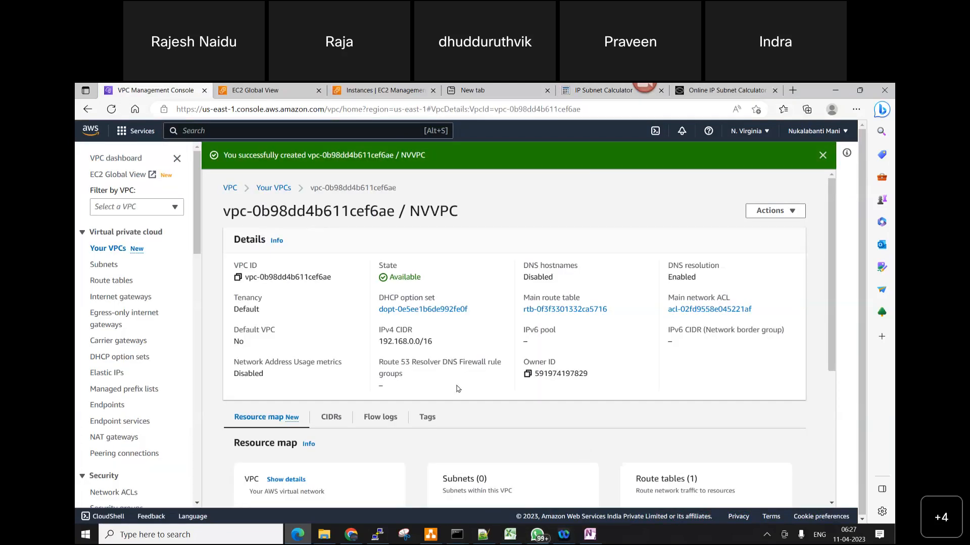
left_click(101, 249)
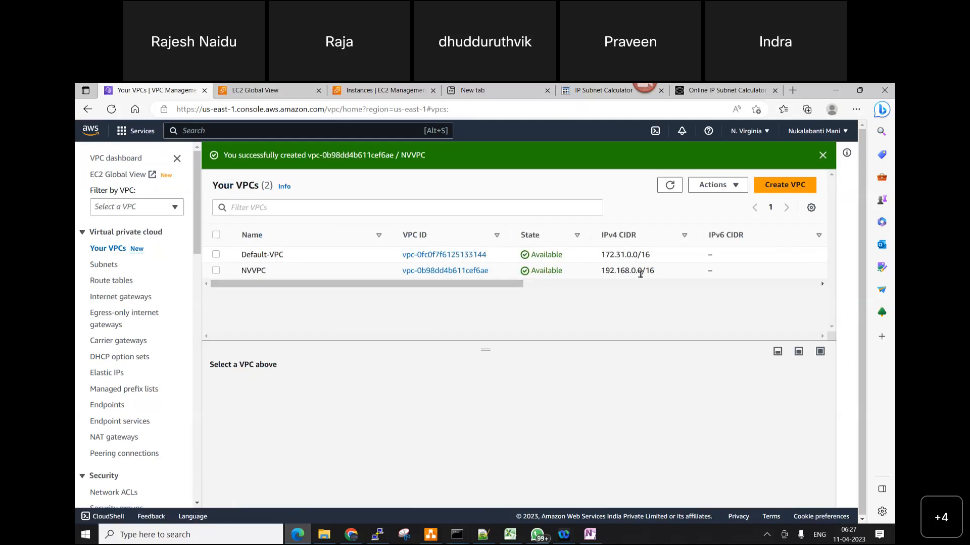
Switch to diagrams.net and label the VPC container "VPC Name: NVVPVC" with "CIDR: 192.168.0.0/16" on a second line
left_click(430, 534)
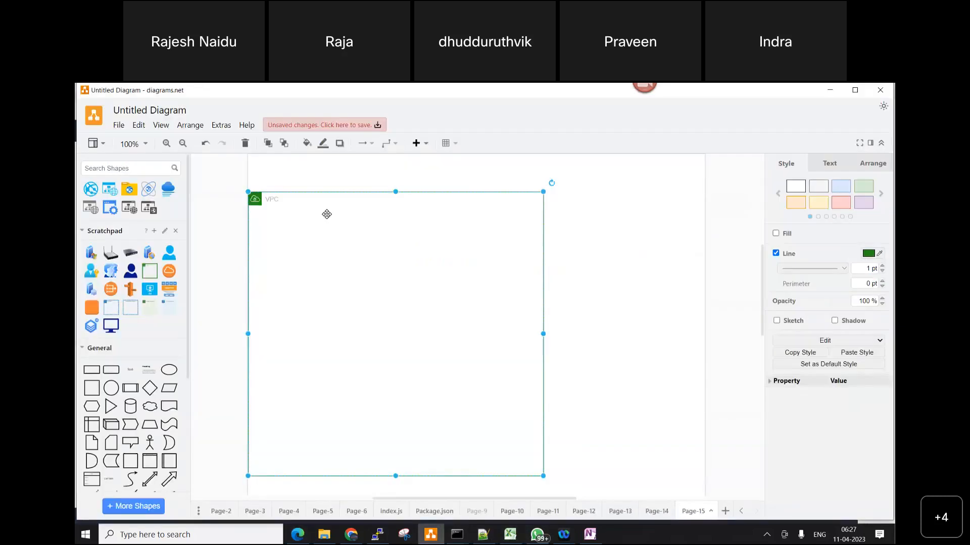
double_click(292, 201)
left_click(291, 200)
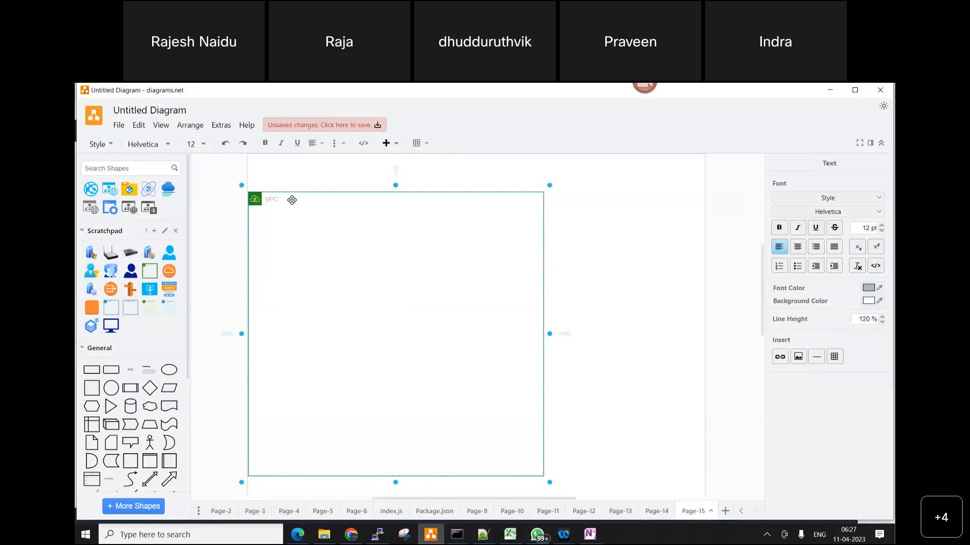
type("Name: NVVF")
type("VC")
key("Return")
type("CIDR: 192")
mouse_move(649, 93)
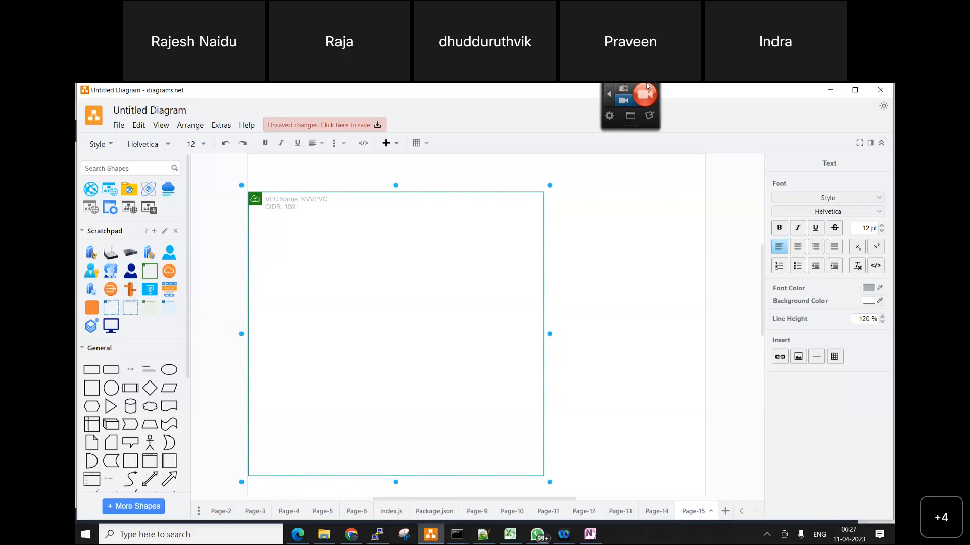
type("92 168.0.0/16")
Change the font color of the entire VPC container label to near-black
key("ctrl+a")
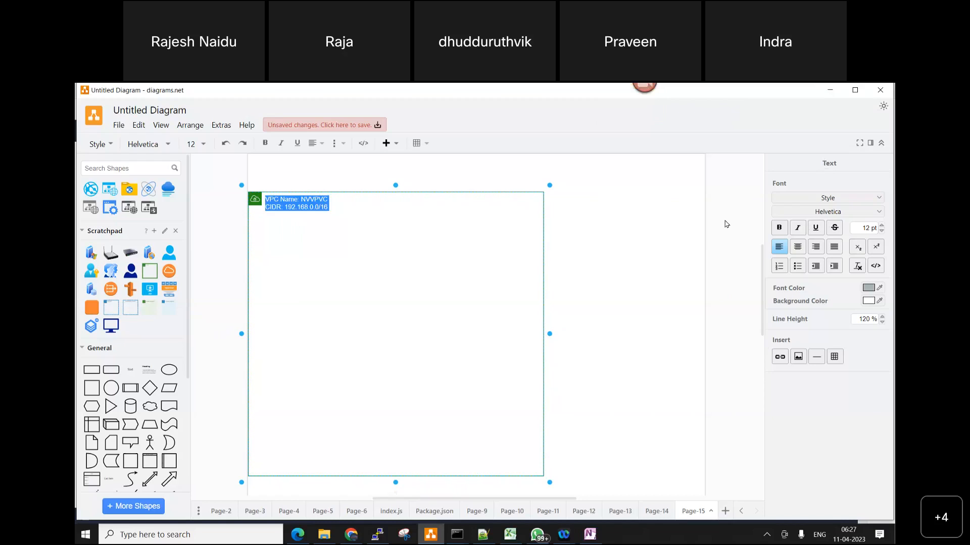
scroll(619, 387, "up", 5)
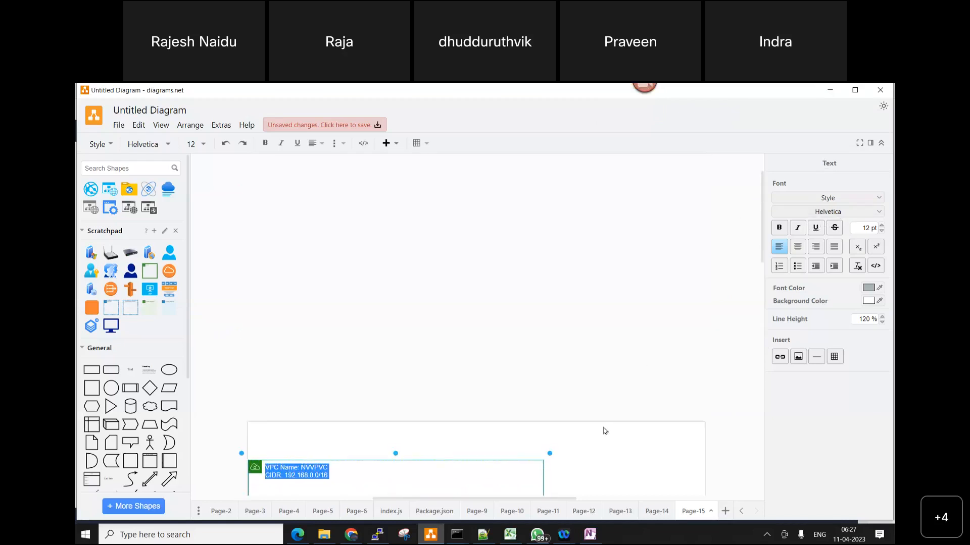
scroll(680, 350, "down", 6)
scroll(434, 315, "up", 1)
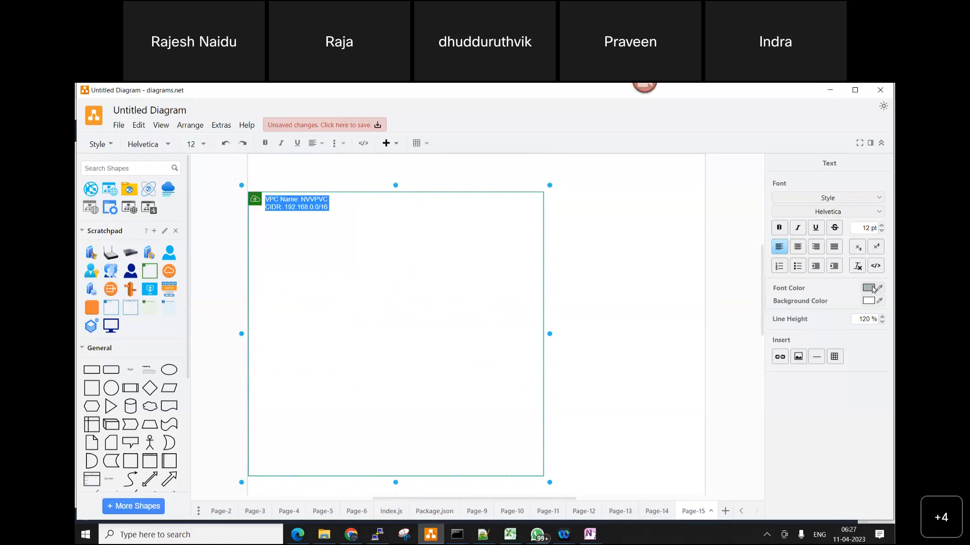
left_click(870, 288)
left_click(527, 260)
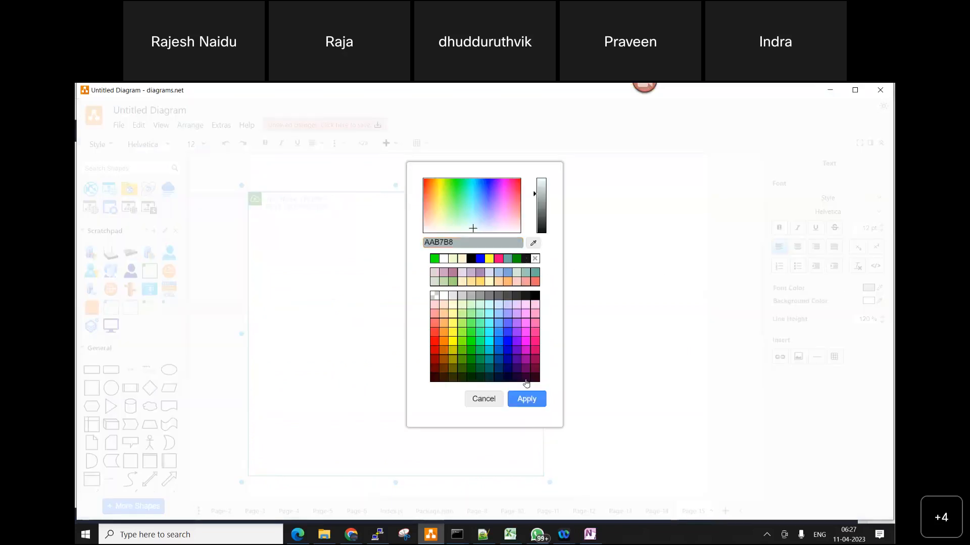
left_click(527, 400)
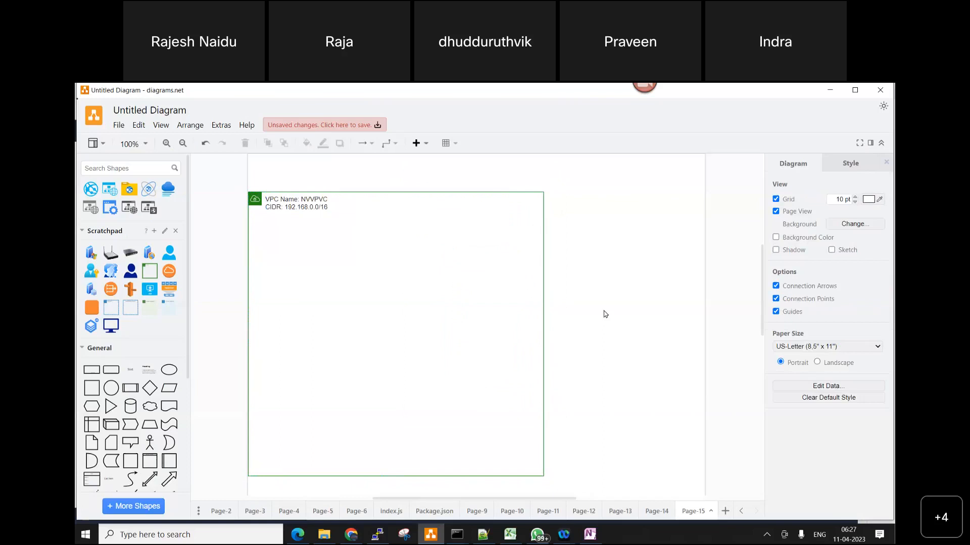
key("alt+Tab")
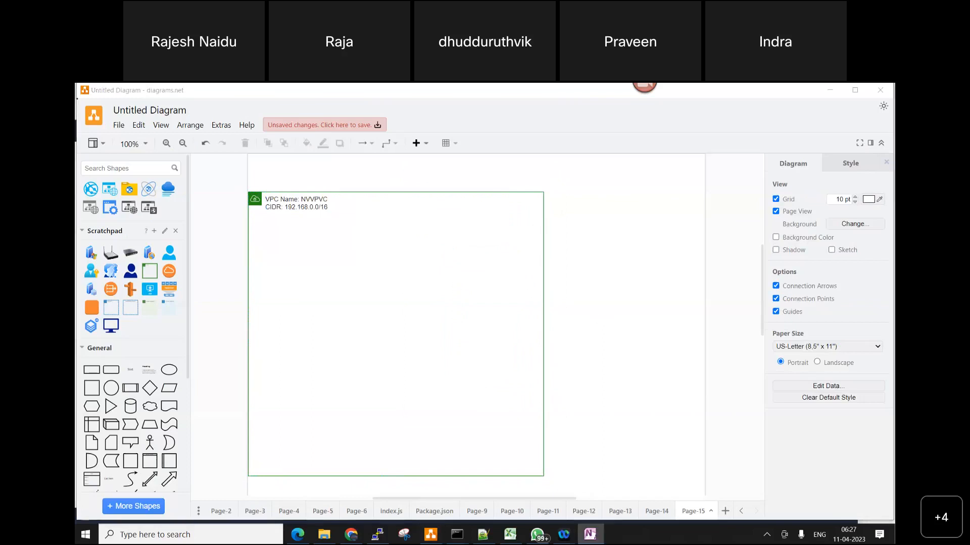
left_click(248, 207)
left_click(367, 238)
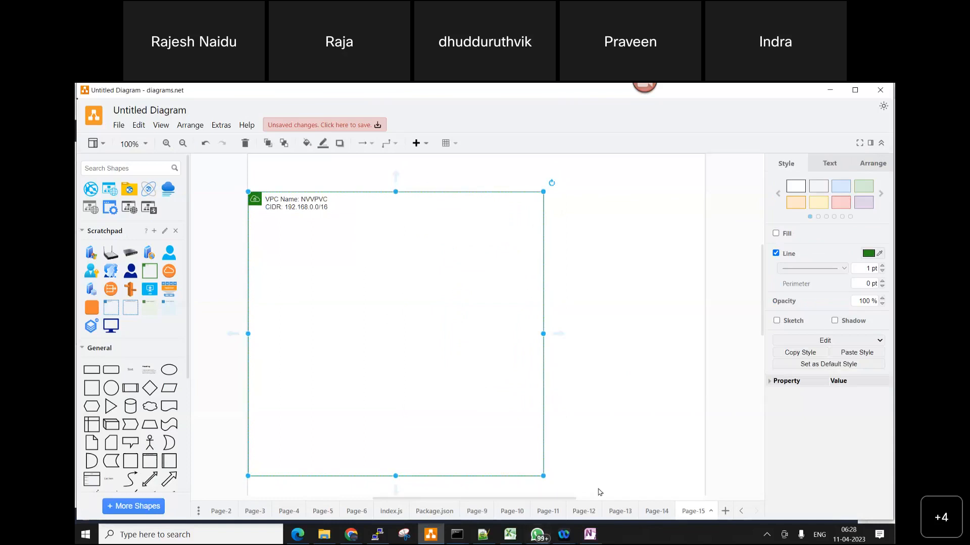
left_click(656, 511)
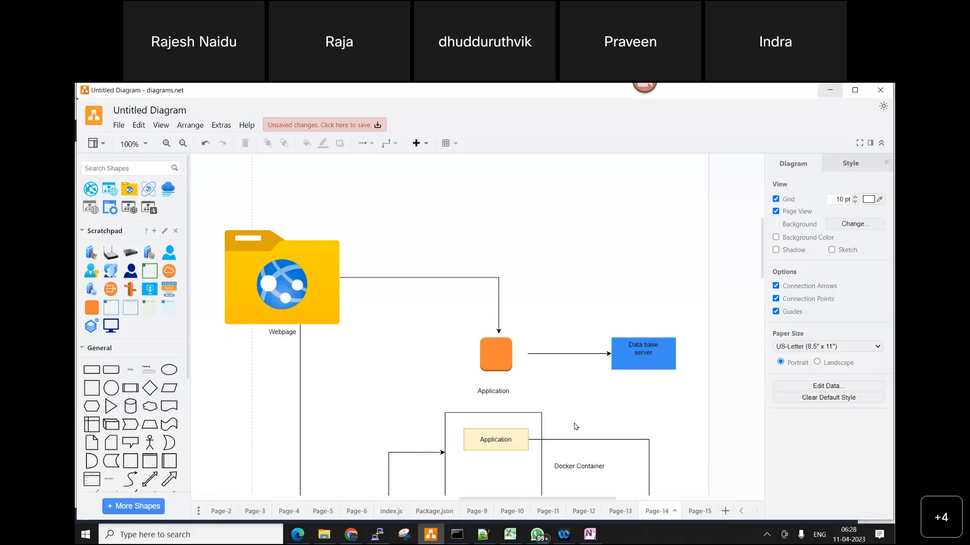
left_click(703, 512)
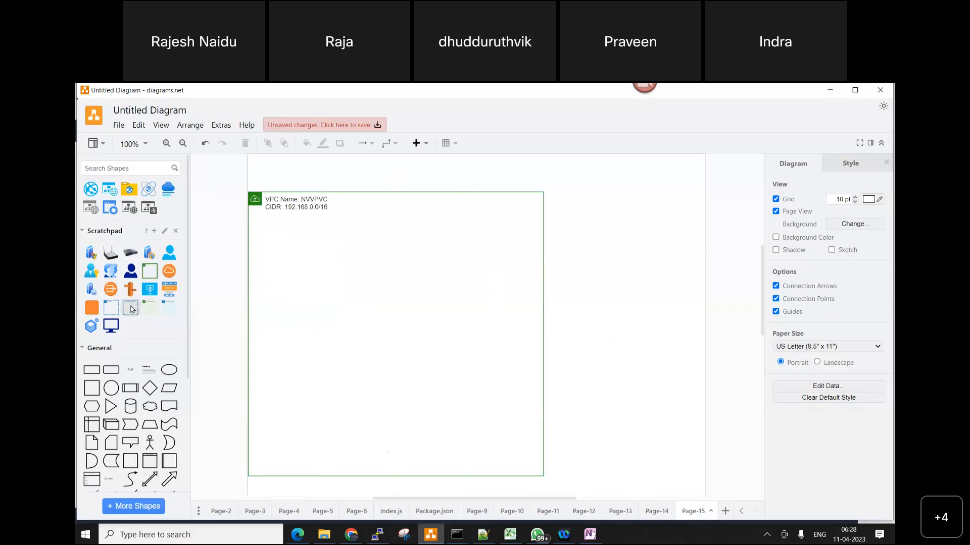
Place and widen a Public subnet box below the label inside the VPC container, deleting the stray Private subnet box
left_click(168, 310)
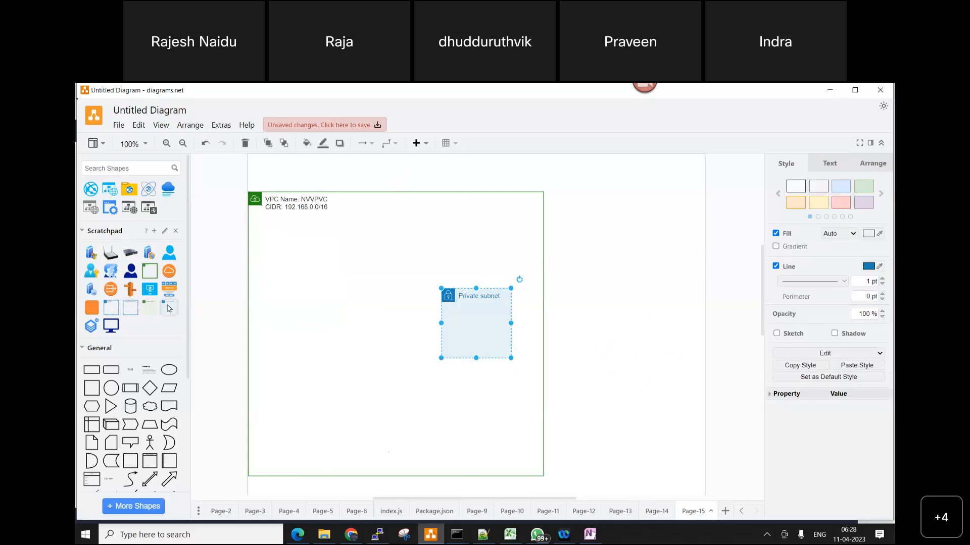
left_click_drag(149, 308, 363, 309)
left_click(496, 325)
key("Delete")
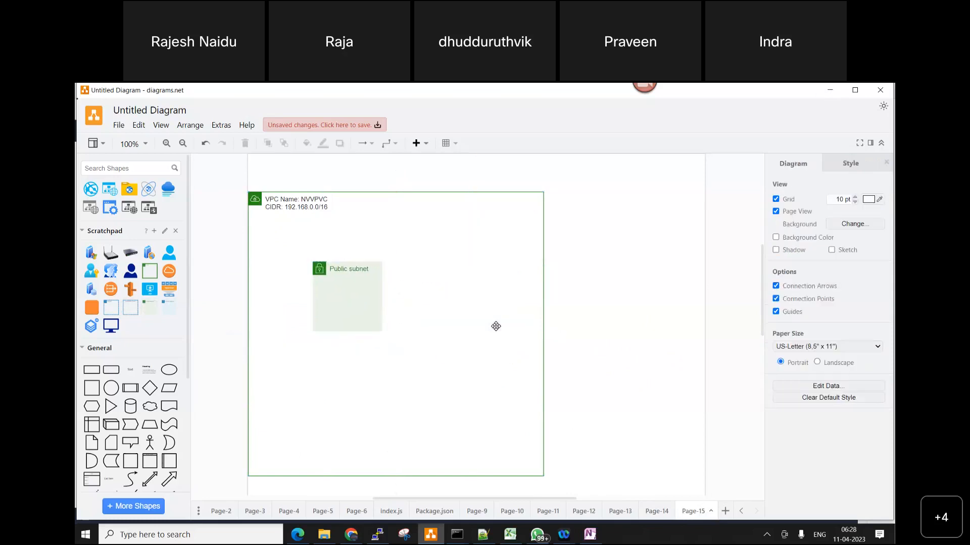
left_click_drag(350, 309, 387, 264)
left_click_drag(327, 231, 328, 236)
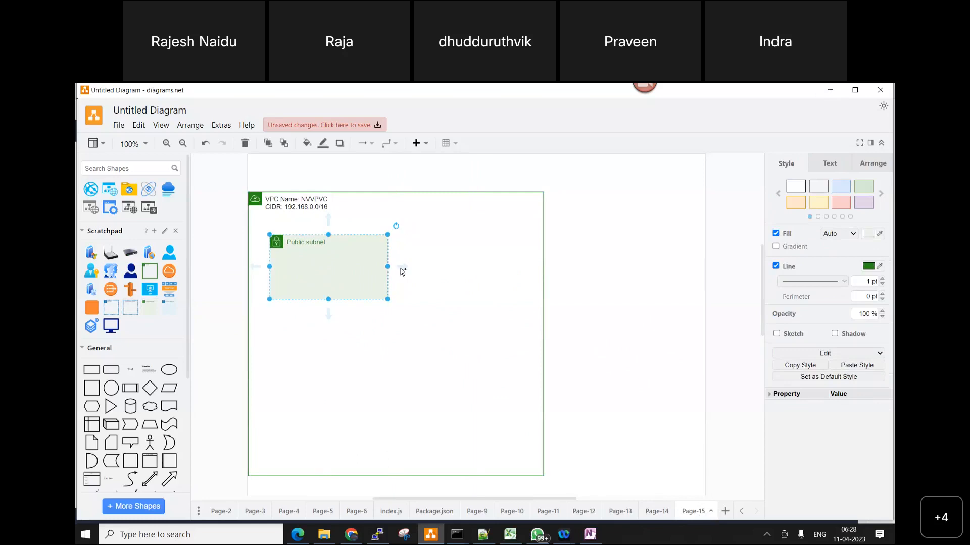
Switch to the AWS console in the browser, list the region's subnets, and widen the VPC column to show full names
left_click(298, 534)
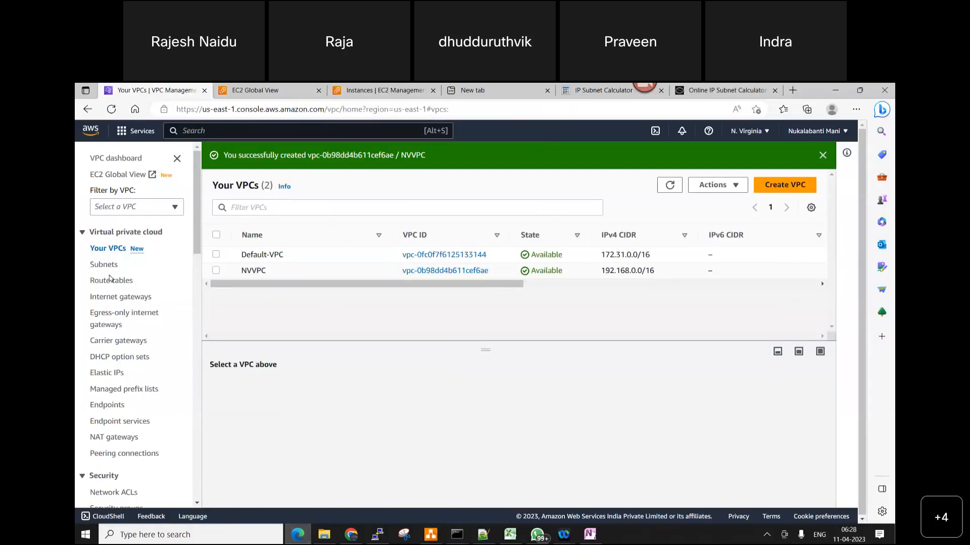
left_click(108, 266)
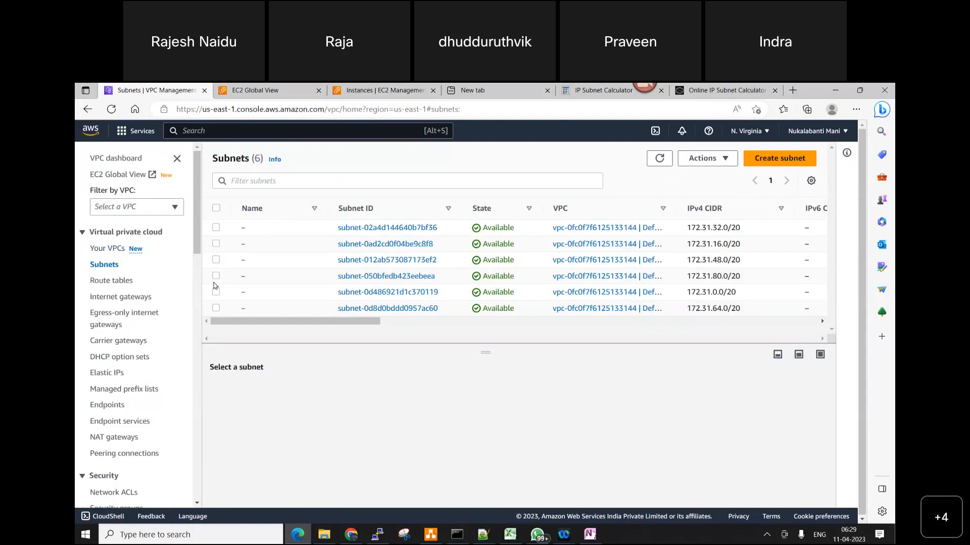
left_click_drag(486, 354, 498, 385)
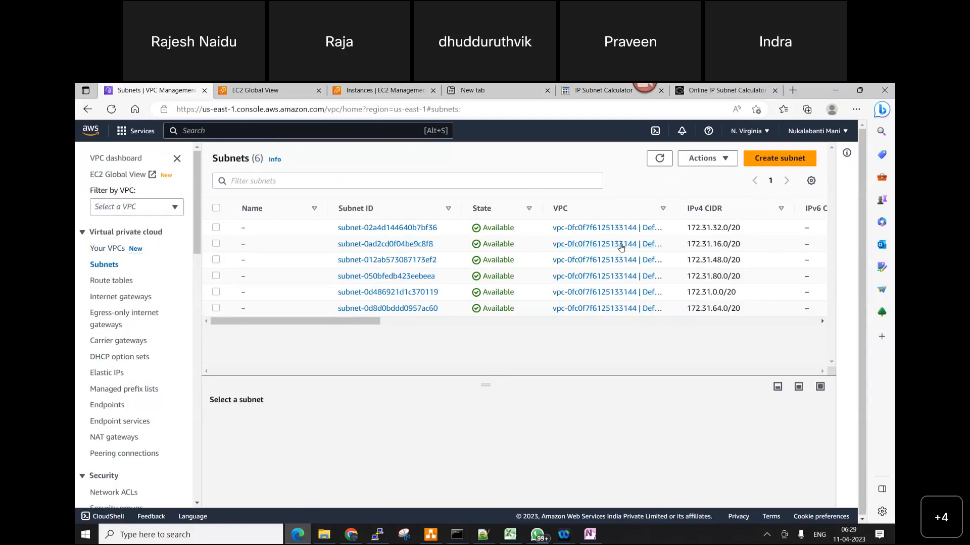
left_click_drag(673, 207, 722, 207)
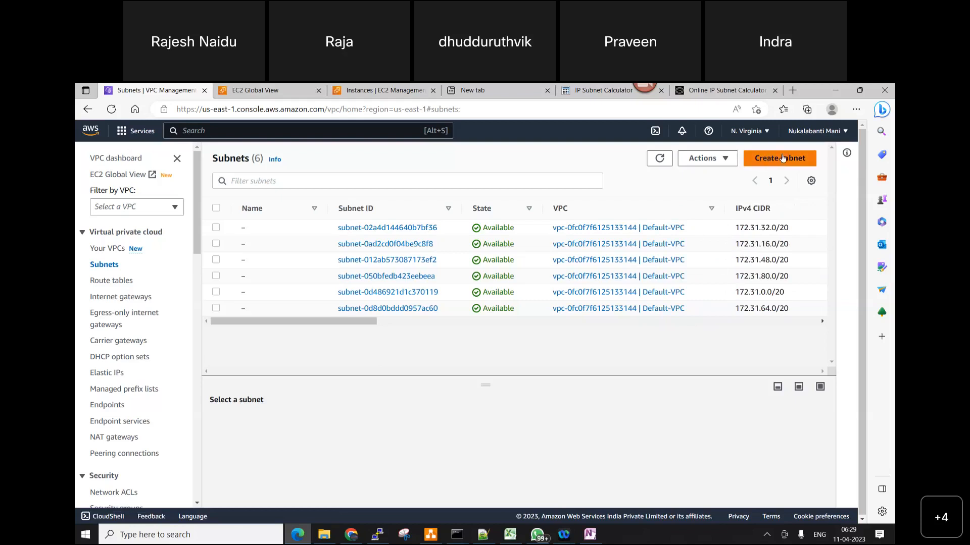
Start creating a subnet and assign it to the NVVPC network
left_click(782, 158)
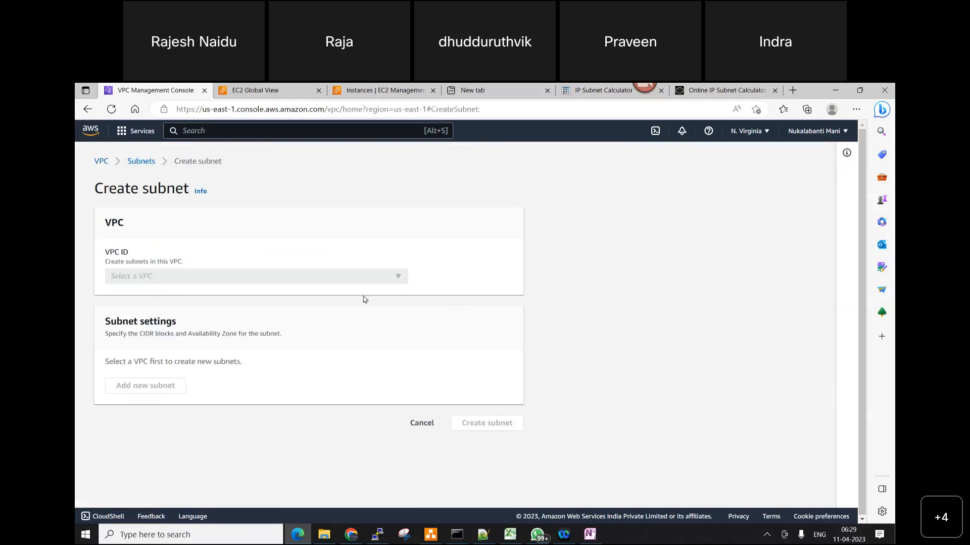
left_click(403, 281)
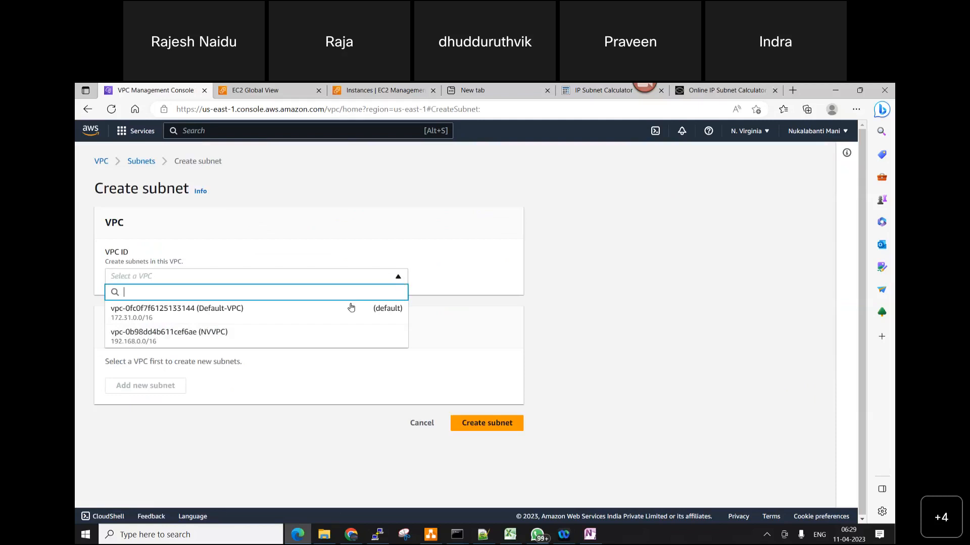
left_click(273, 344)
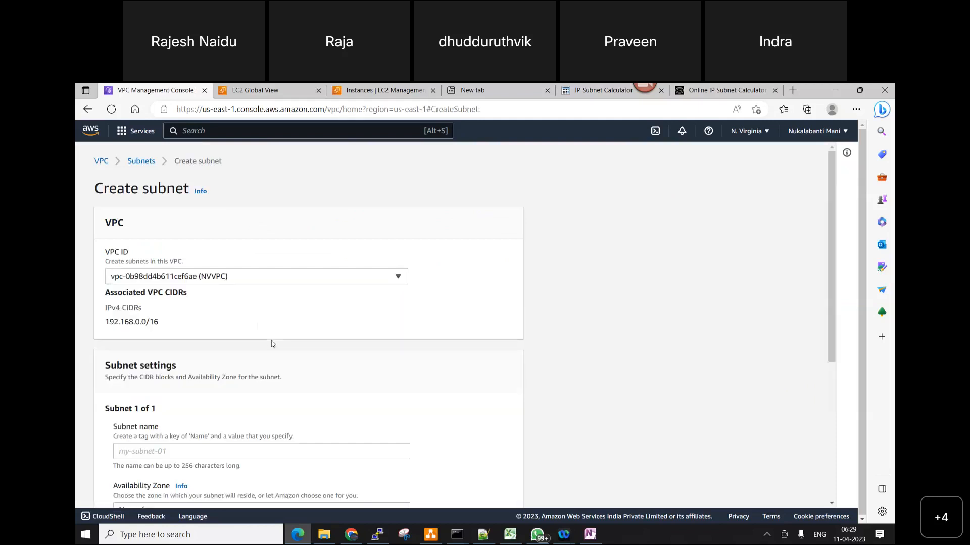
Name the new subnet NV-PUB-SUBNET
scroll(273, 344, "down", 3)
left_click(172, 288)
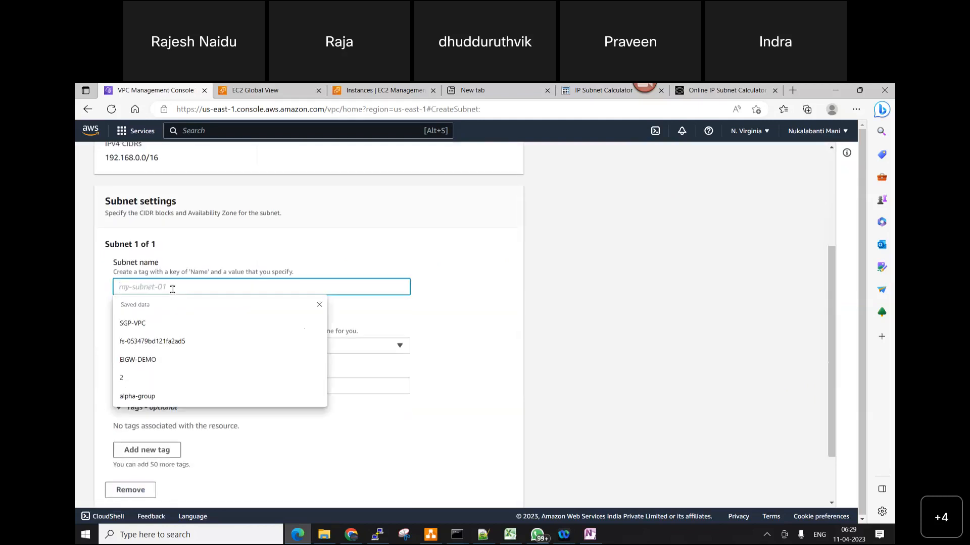
key("alt+Tab")
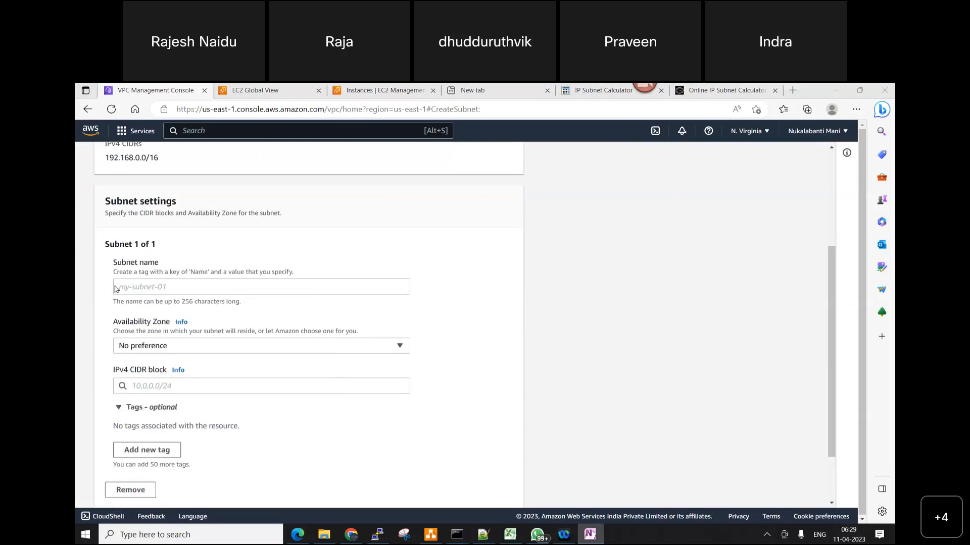
left_click(148, 290)
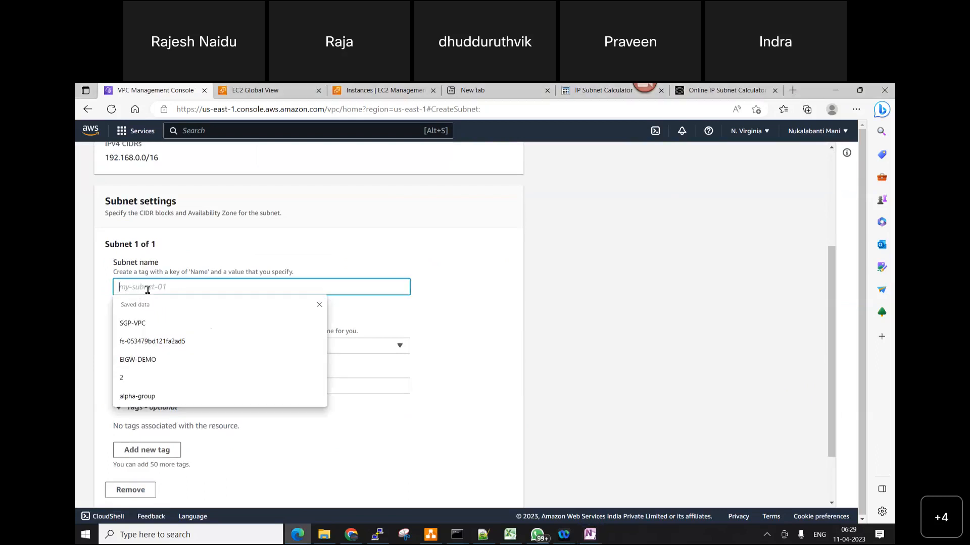
type("NV")
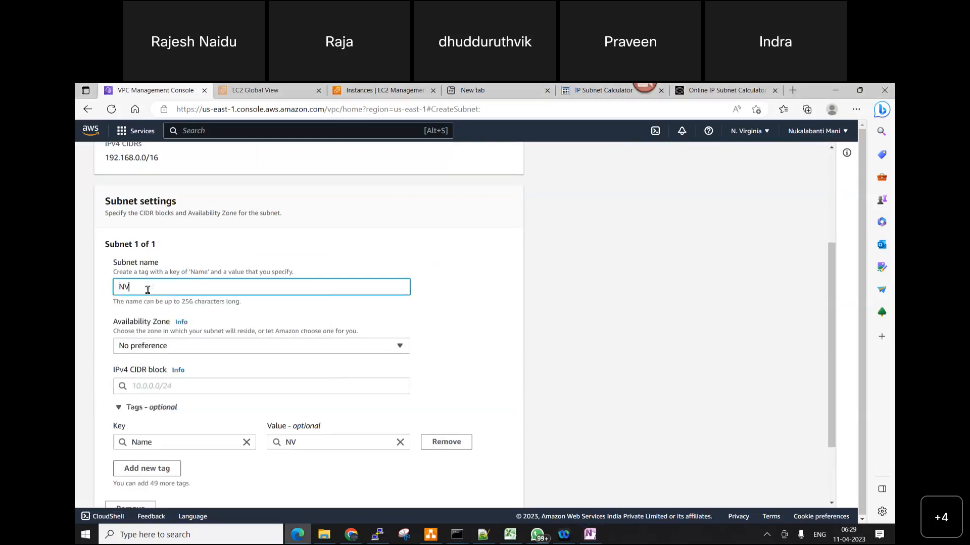
type("-PUB-SUBNET")
Set the new subnet's Availability Zone to US East (N. Virginia) / us-east-1a
left_click(397, 349)
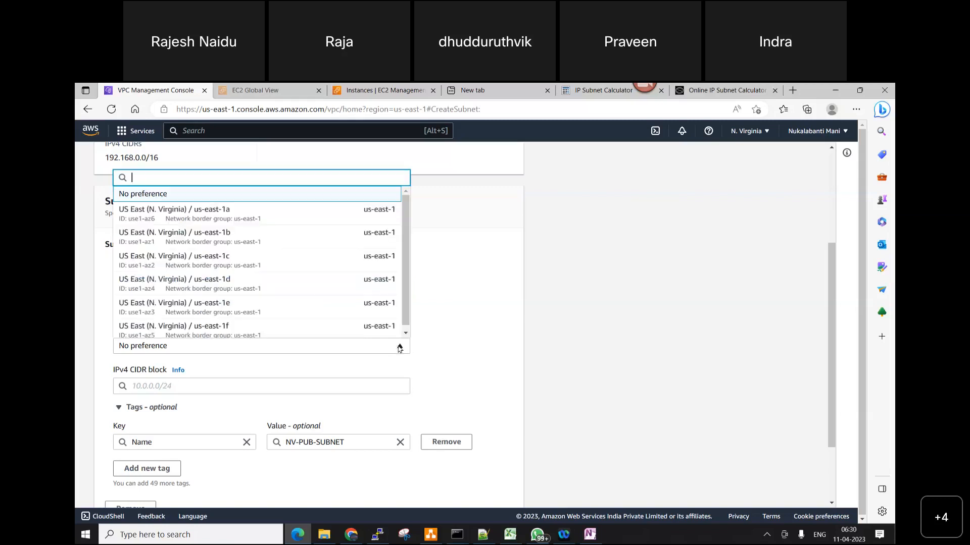
scroll(407, 303, "down", 1)
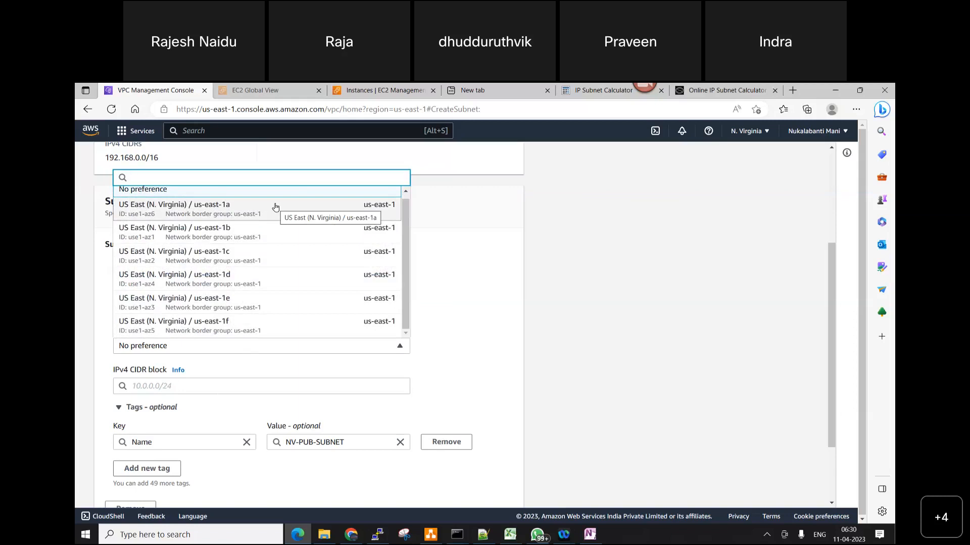
left_click(227, 216)
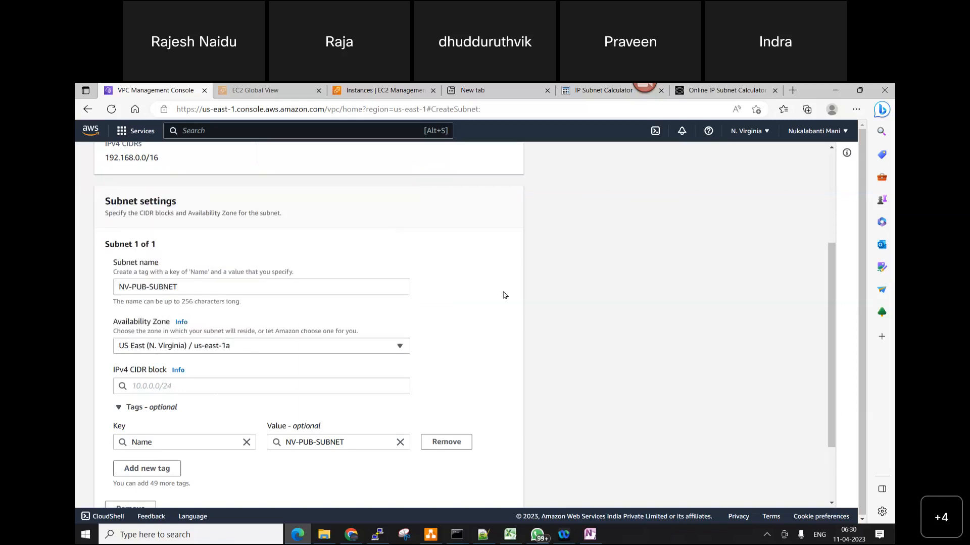
Go to the subnet's IPv4 CIDR block field, and switch to Sheet3 of the IP address workbook in Excel
scroll(503, 296, "down", 2)
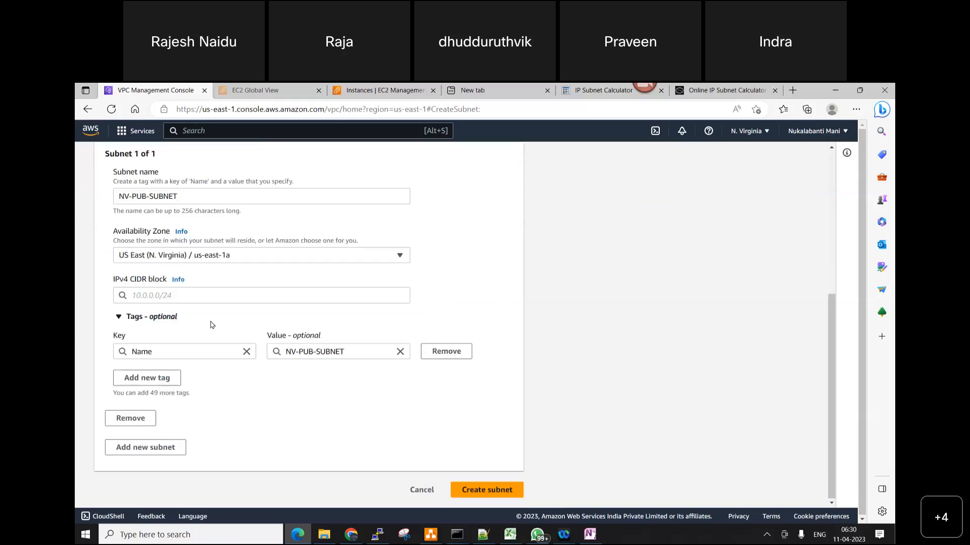
left_click(177, 293)
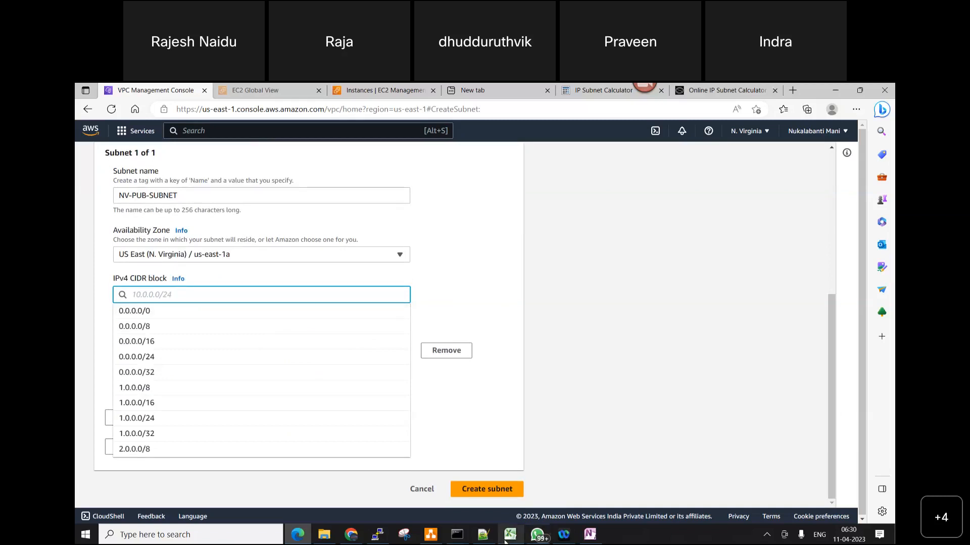
mouse_move(513, 536)
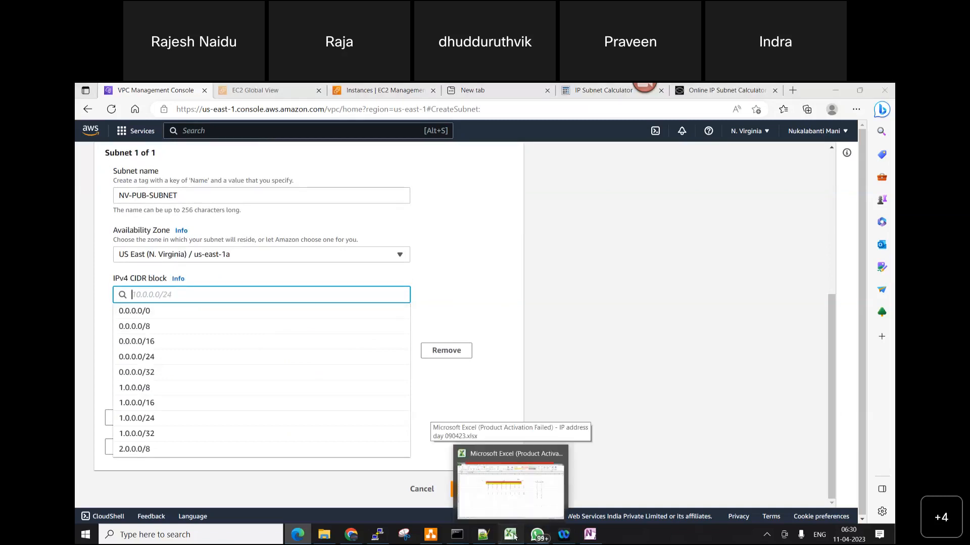
left_click(513, 536)
left_click(181, 508)
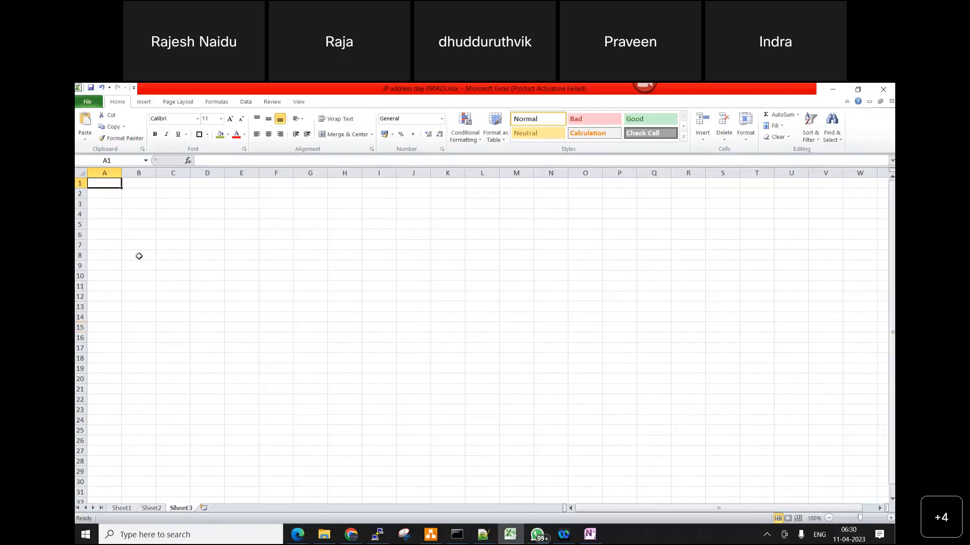
Widen column A and enter NVVPC in cell A3
left_click(109, 204)
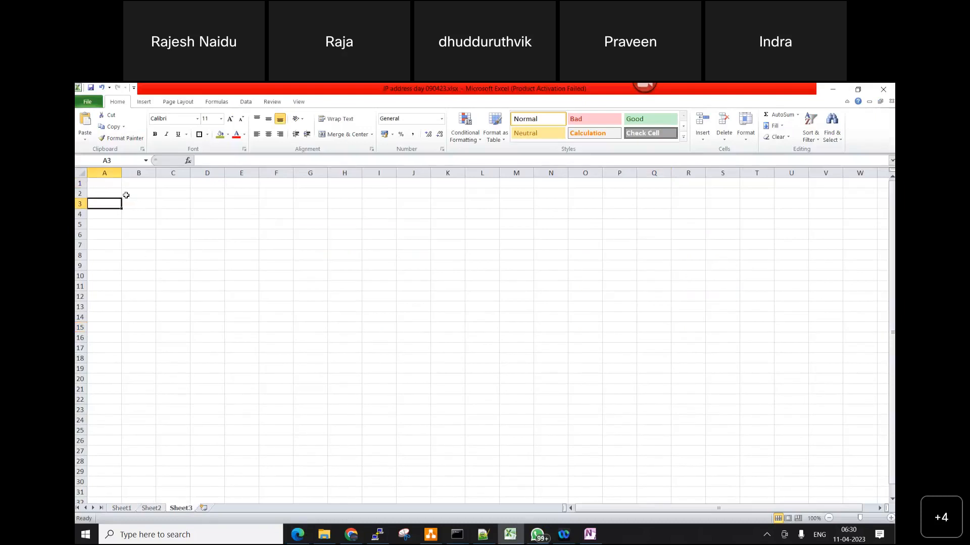
left_click_drag(120, 173, 146, 173)
double_click(121, 203)
type("NV-VPC")
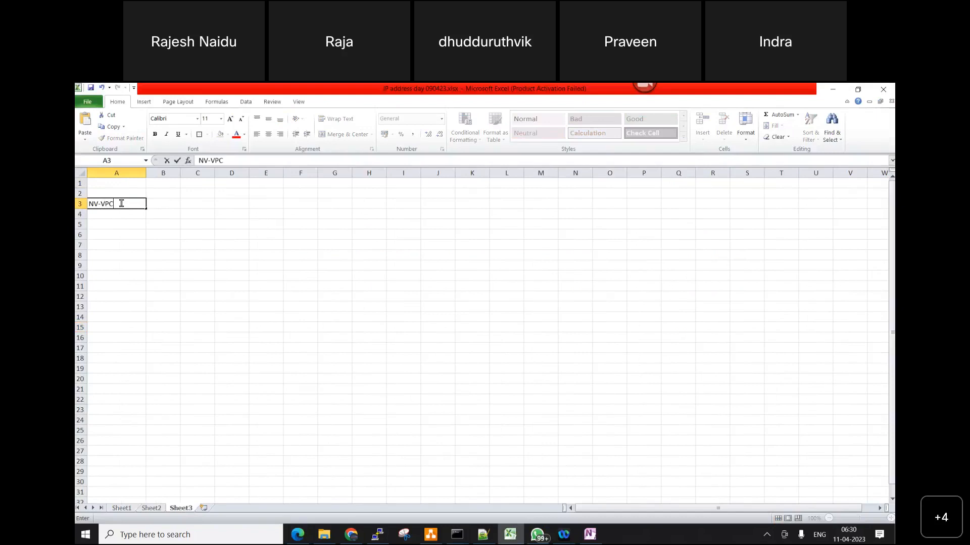
key("BackSpace")
key("BackSpace")
key("BackSpace")
type("VPC")
key("Tab")
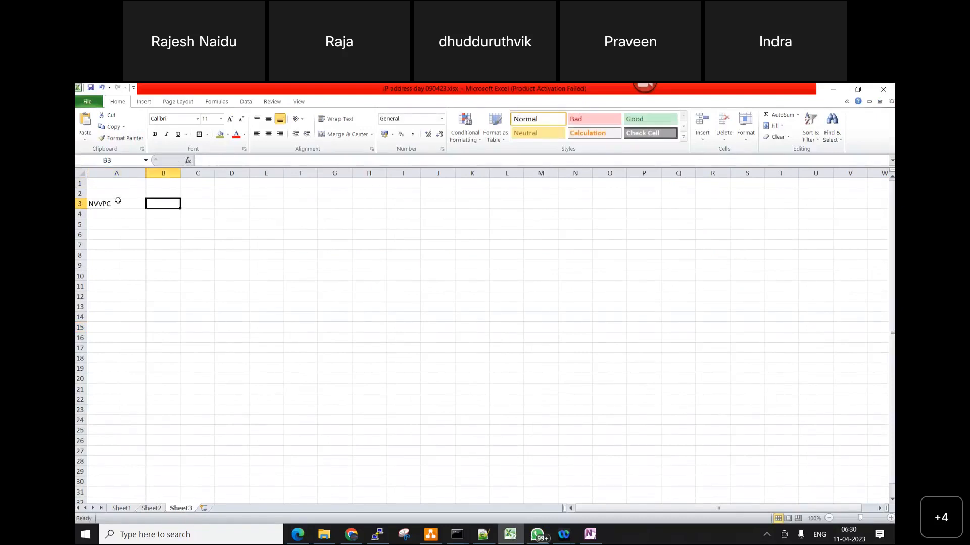
Enter the network range 192.168.0.0/16 in cell A4, below the NVVPC label
left_click_drag(99, 223, 102, 217)
left_click(110, 216)
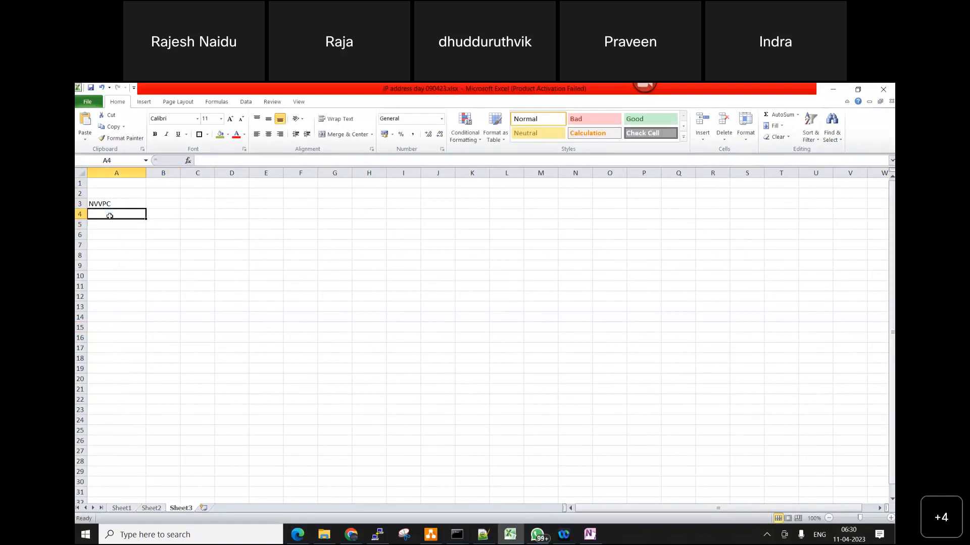
type("192.168.0.")
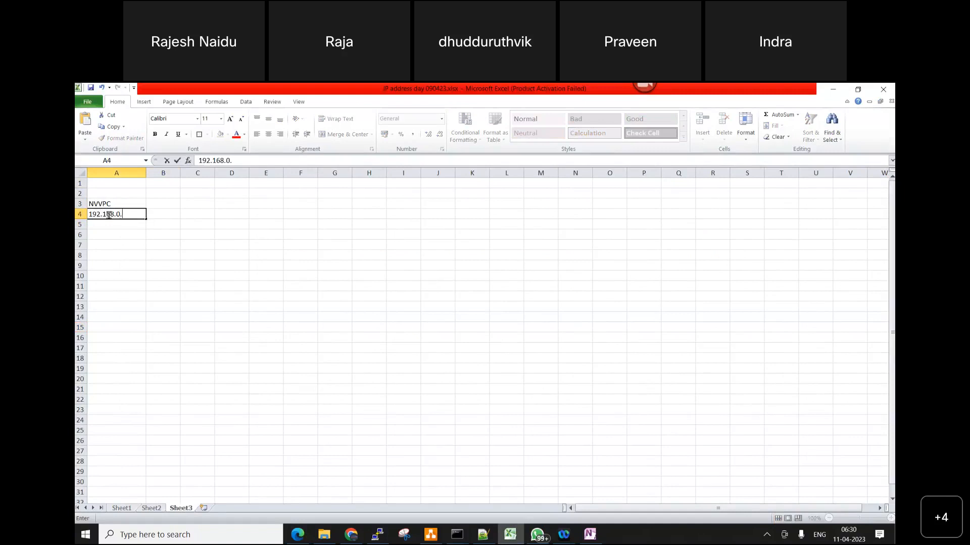
type("0/16")
key("Tab")
Enter 192.168.0.1 in cell C4, narrowing column B and widening column C to fit the address
left_click_drag(181, 173, 161, 175)
key("Tab")
type("192")
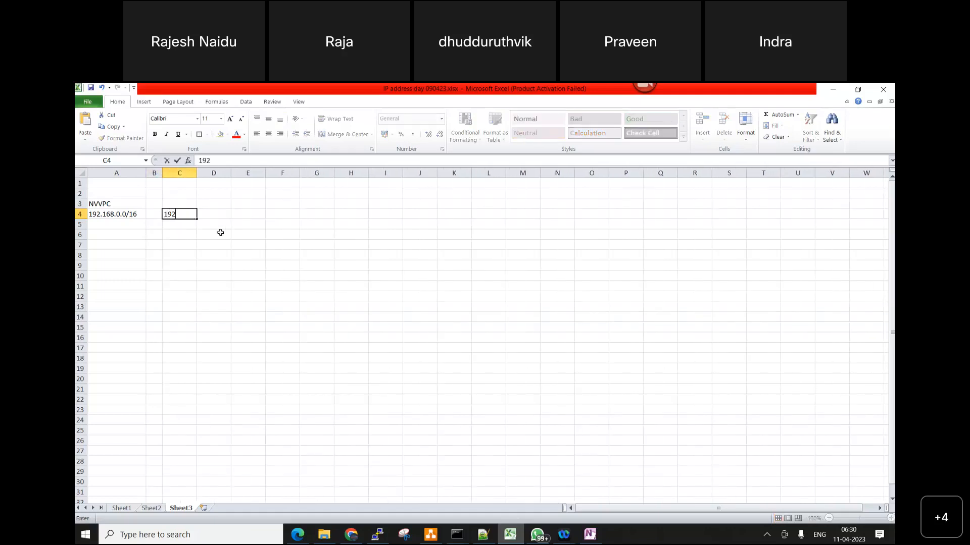
type(".168.0.1")
left_click(272, 296)
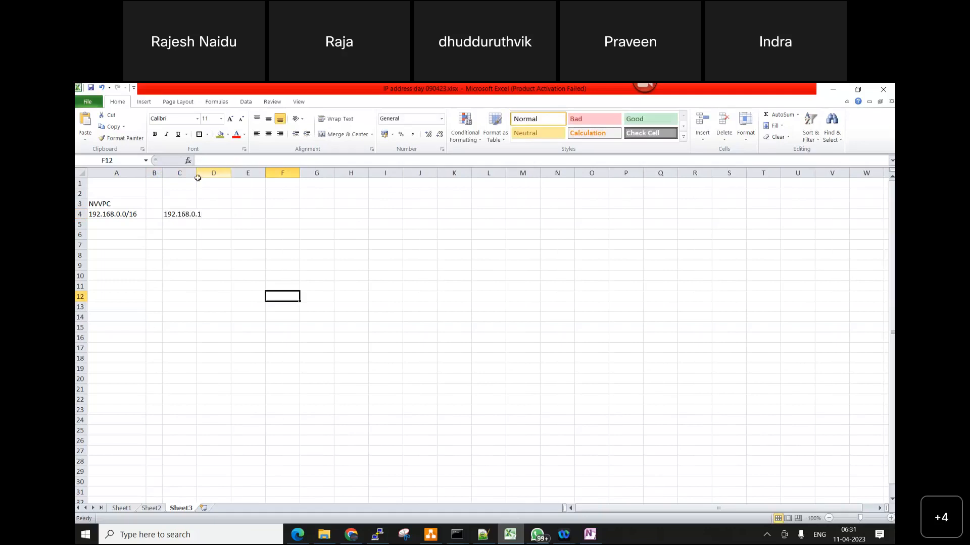
left_click_drag(194, 175, 212, 175)
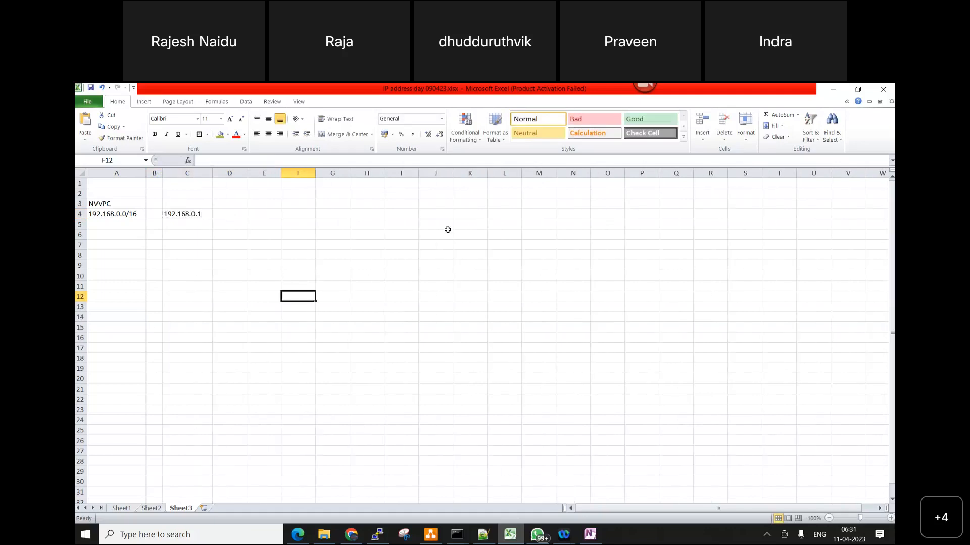
Enter 192.168.255.254 in cell V4 and fit column V to the address
left_click(204, 215)
key("Right")
key("Right")
key("Right")
key("Right")
key("Right")
key("Right")
key("Right")
key("Right")
key("Right")
key("Right")
key("Right")
key("Right")
key("Right")
key("Right")
key("Right")
key("Right")
key("Right")
key("Right")
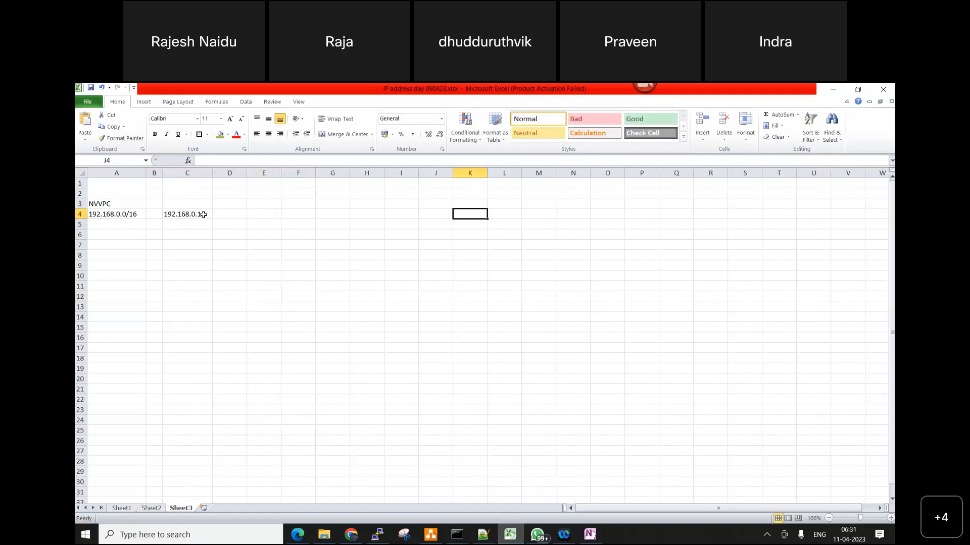
key("Right")
type("19")
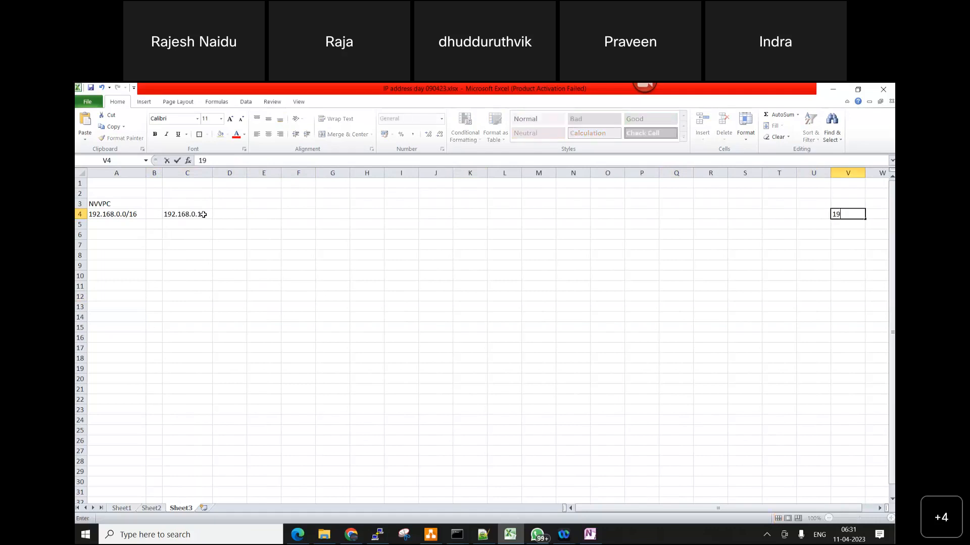
type("2.168.255.254")
key("Return")
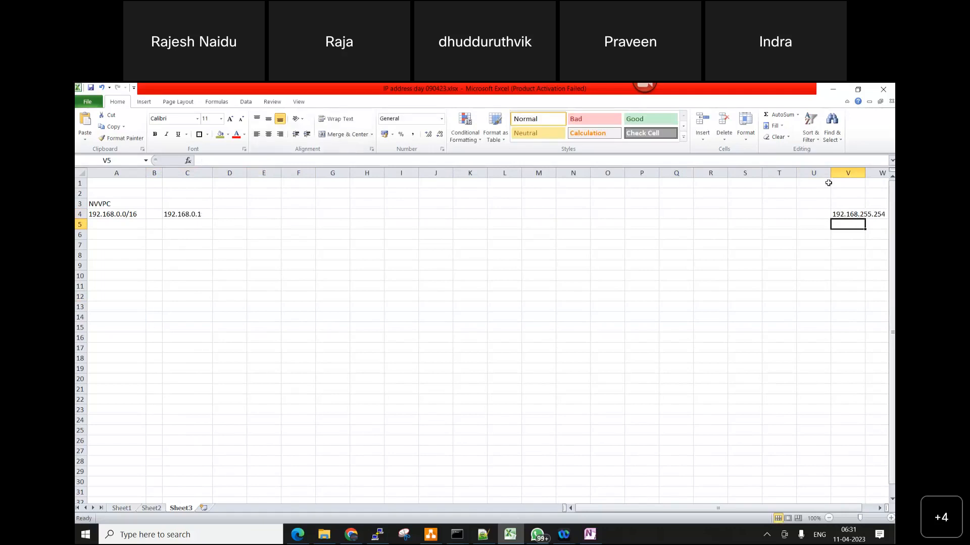
double_click(866, 173)
Label the first address by entering Start in cell C3
left_click(195, 210)
left_click(202, 201)
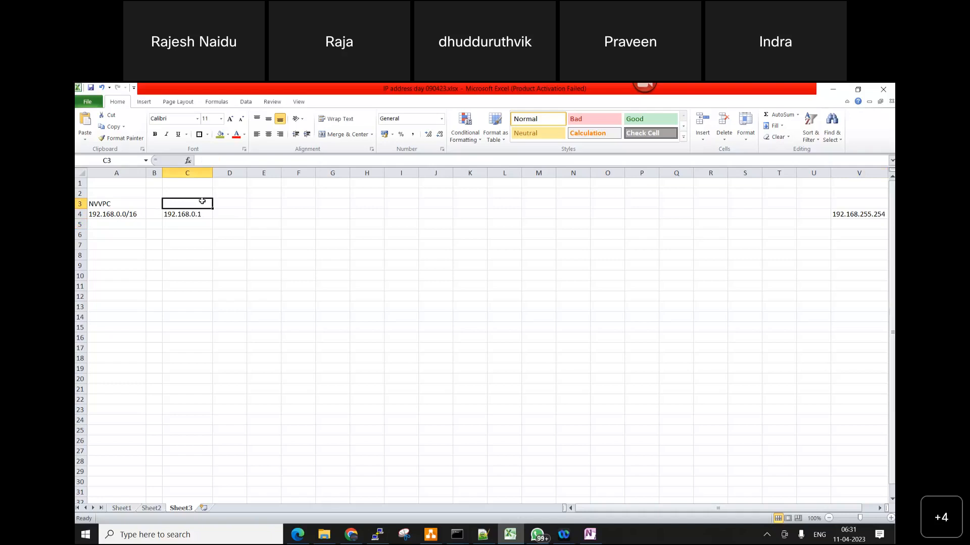
type("S")
type("rt")
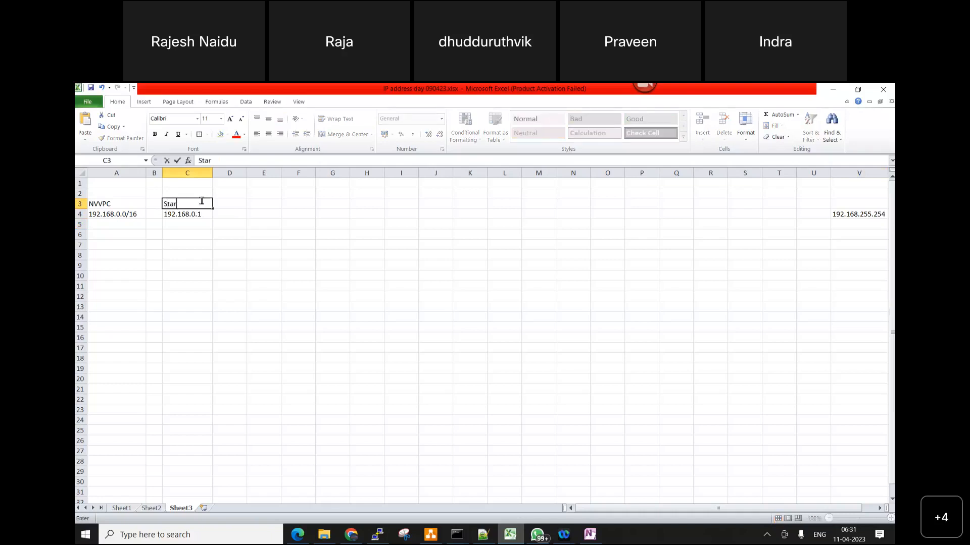
Label the last address by entering Ending in cell V3
key("Right")
key("Right")
key("Right")
key("Right")
key("Right")
key("Right")
key("Right")
key("Right")
key("Right")
key("Right")
key("Right")
key("Right")
key("Right")
key("Right")
key("Right")
key("Right")
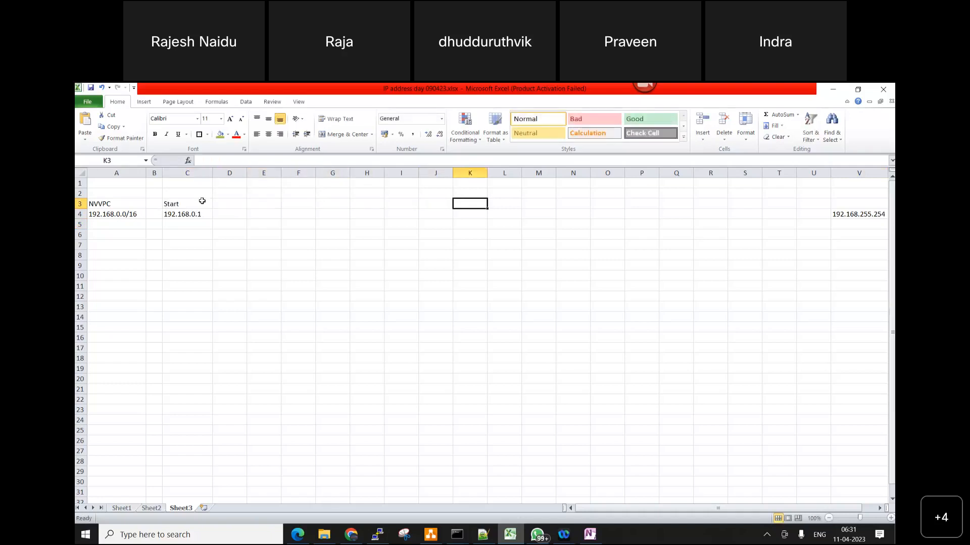
key("Right")
key("Right")
key("Right")
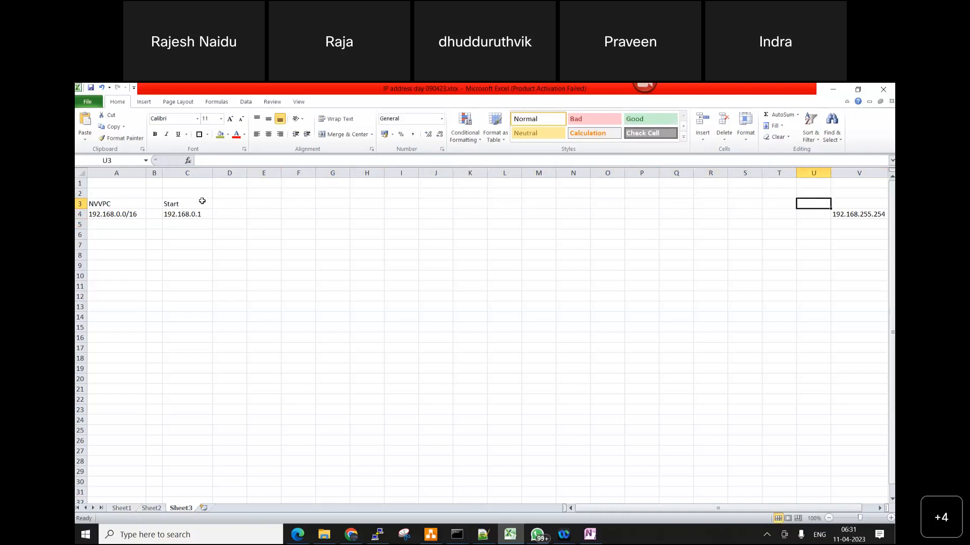
type("Ending")
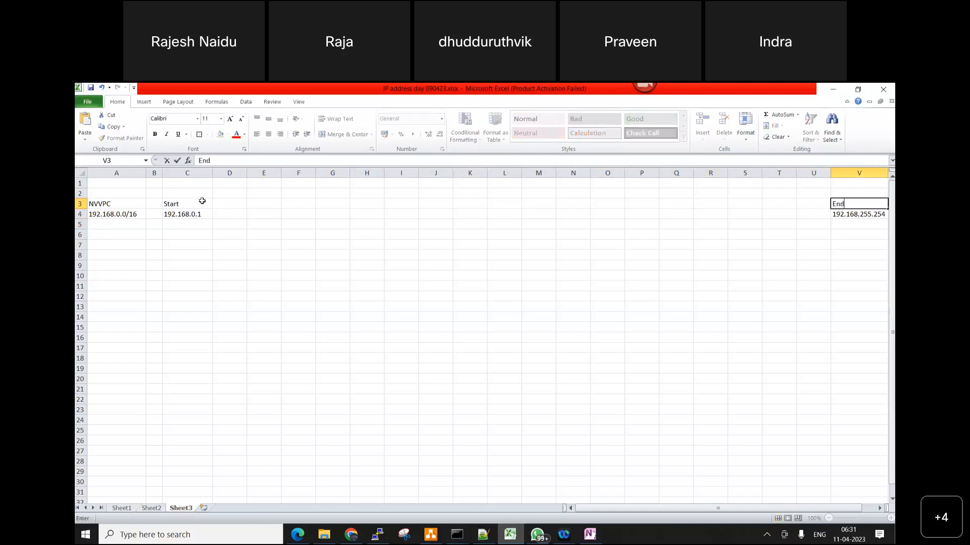
left_click(510, 359)
Enter 192.168.0.2 in cell C5, below the starting address
left_click_drag(191, 203, 195, 214)
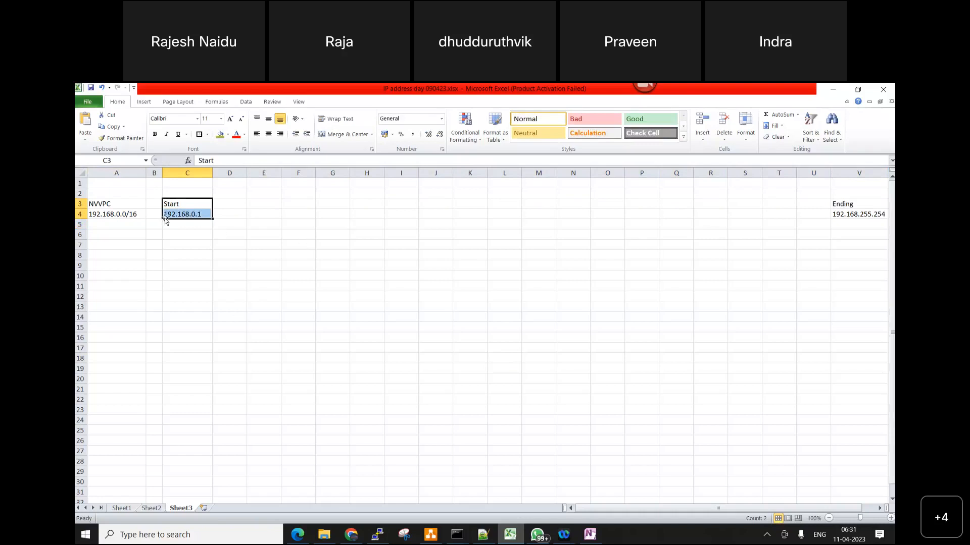
left_click(189, 225)
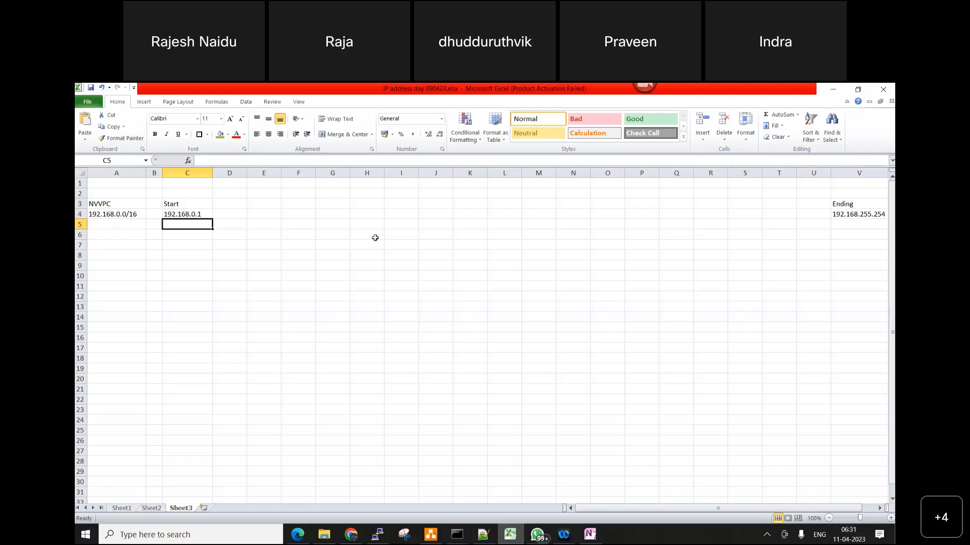
type("192.")
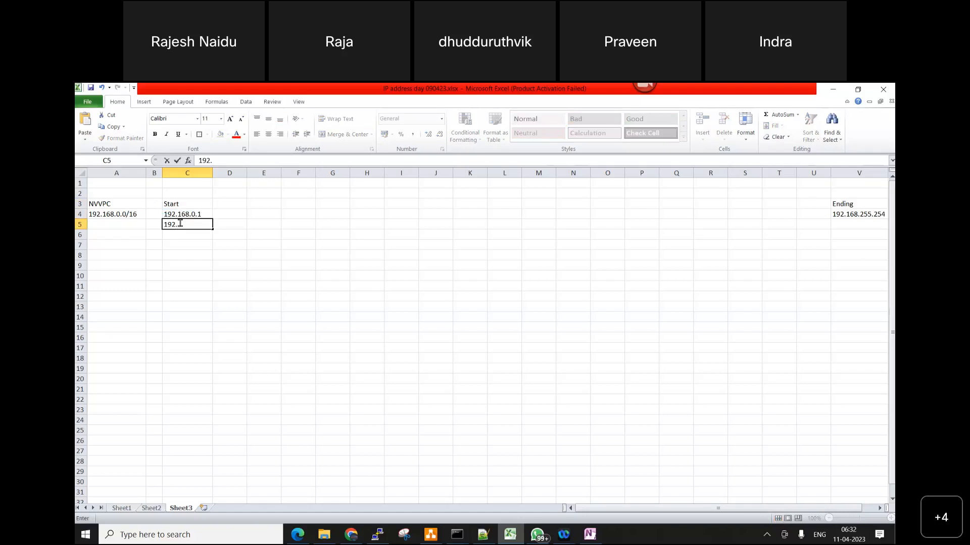
type("6")
key("BackSpace")
type("168.0.2")
key("Return")
Enter 192.168.0.3 in cell C6 and fill the address series down to 192.168.0.12 in C15
type("192.168.")
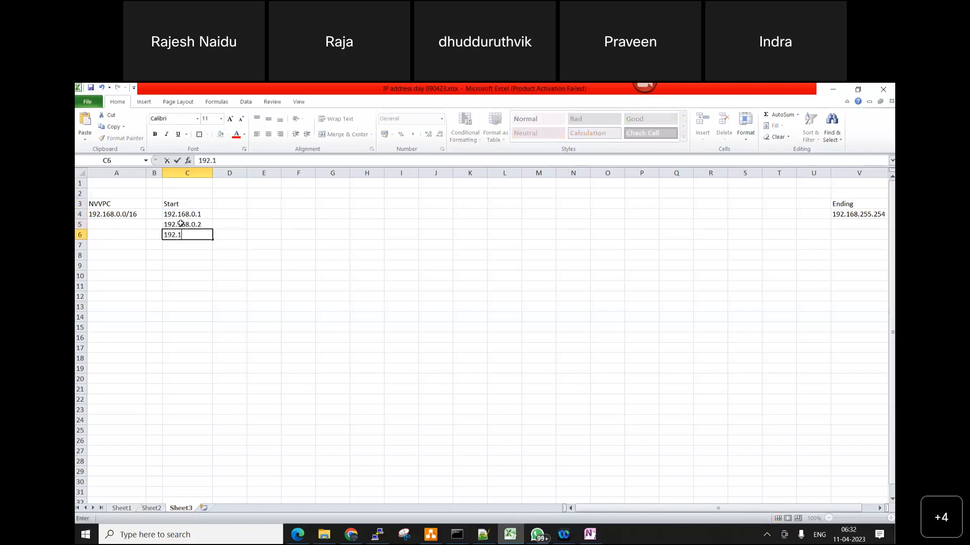
type("0.3")
left_click(203, 297)
left_click_drag(196, 214, 213, 328)
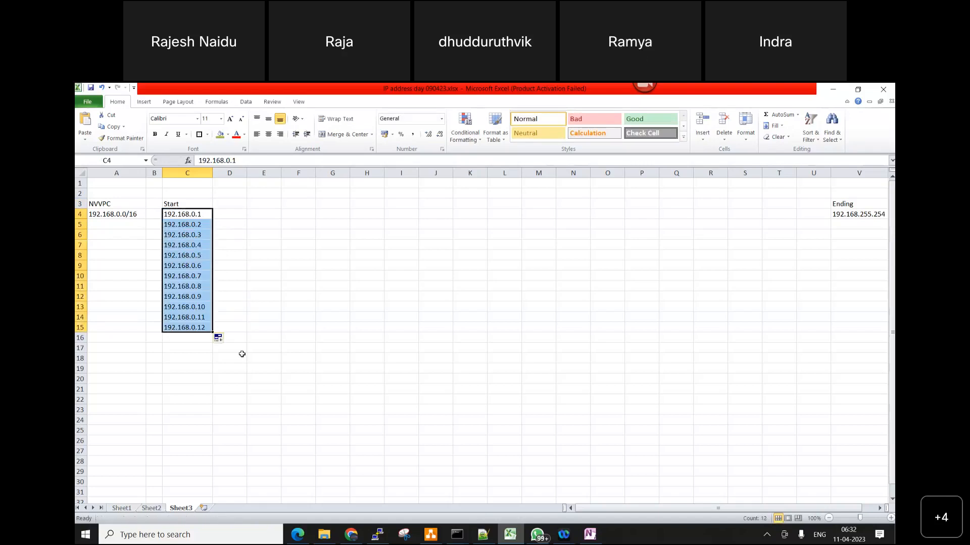
Enter the closing addresses 192.168.0.254 in cell C17 and 192.168.0.255 in cell C18
left_click(191, 346)
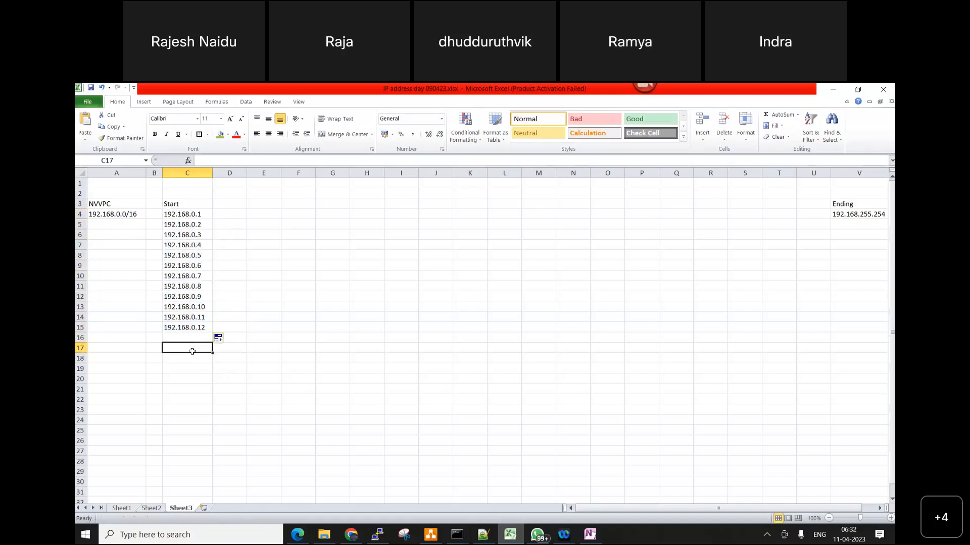
type("192")
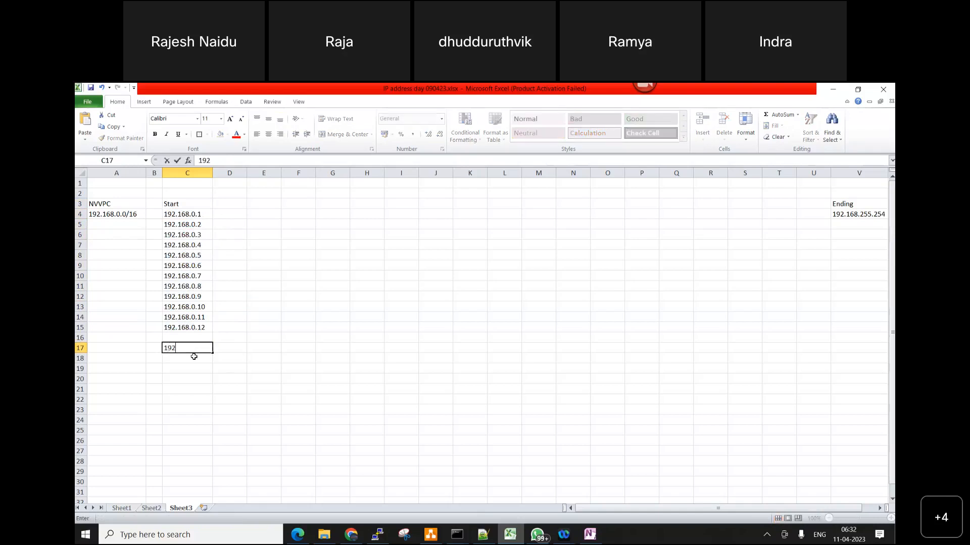
type(".168.0.254")
key("Return")
type("192")
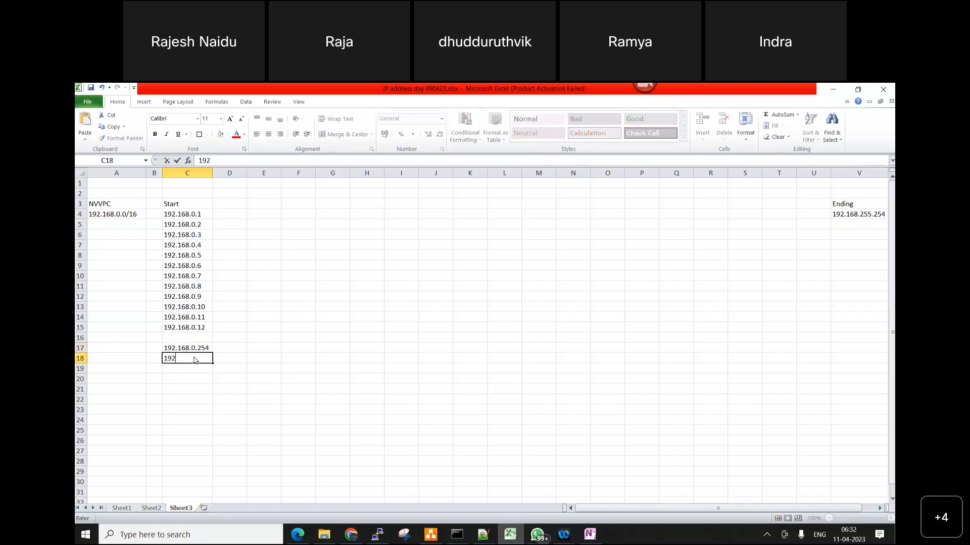
type(".168.0.255")
left_click(309, 416)
Enter 192.168.1.0 in cell D4 and fit column D to the address
left_click(235, 216)
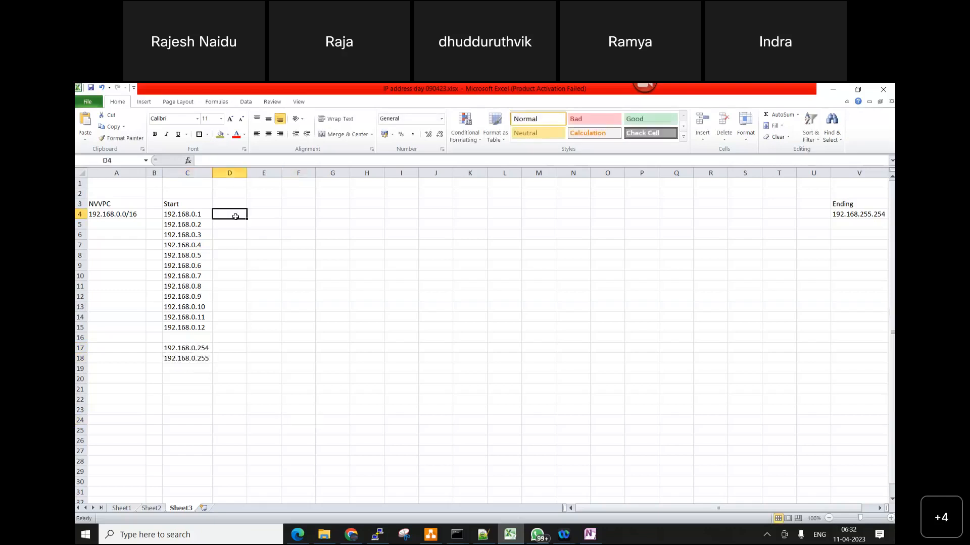
type("192.1")
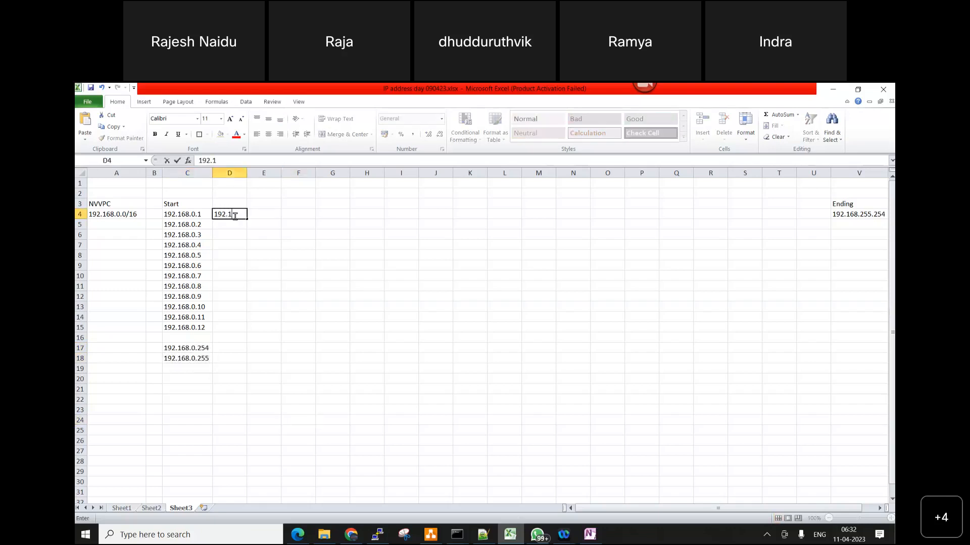
type("68.1.0")
left_click(310, 315)
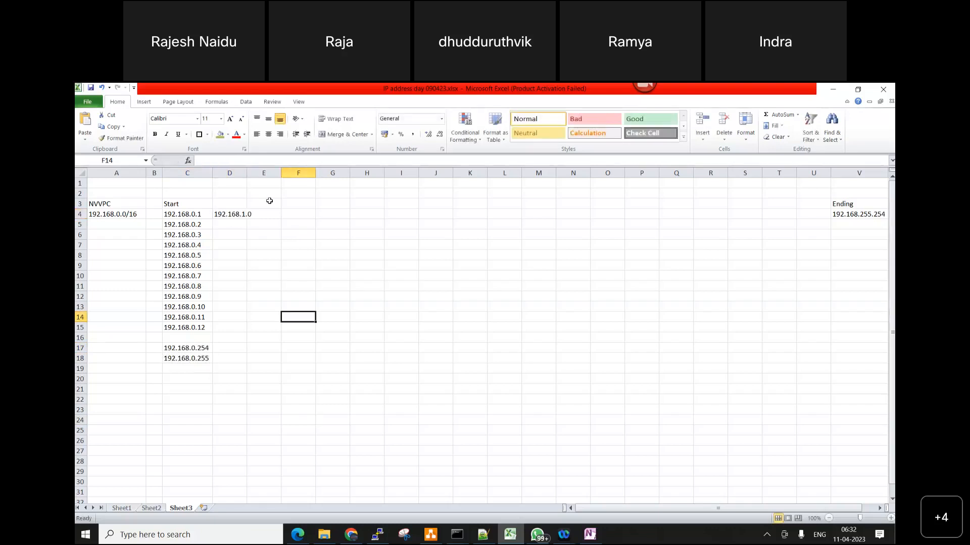
double_click(247, 176)
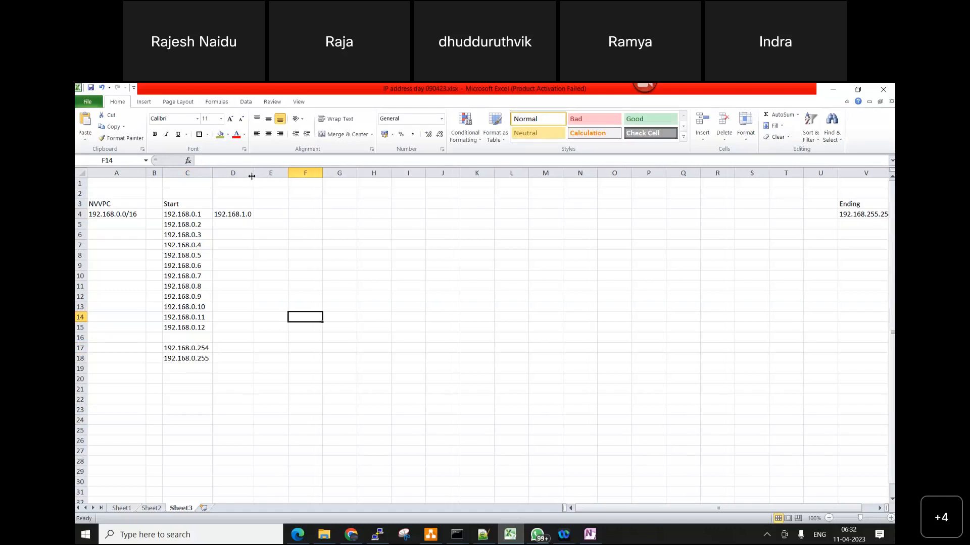
Continue the second address column with 192.168.1.1 in cell D5 and 192.168.1.2 in cell D6
left_click(237, 227)
type("19")
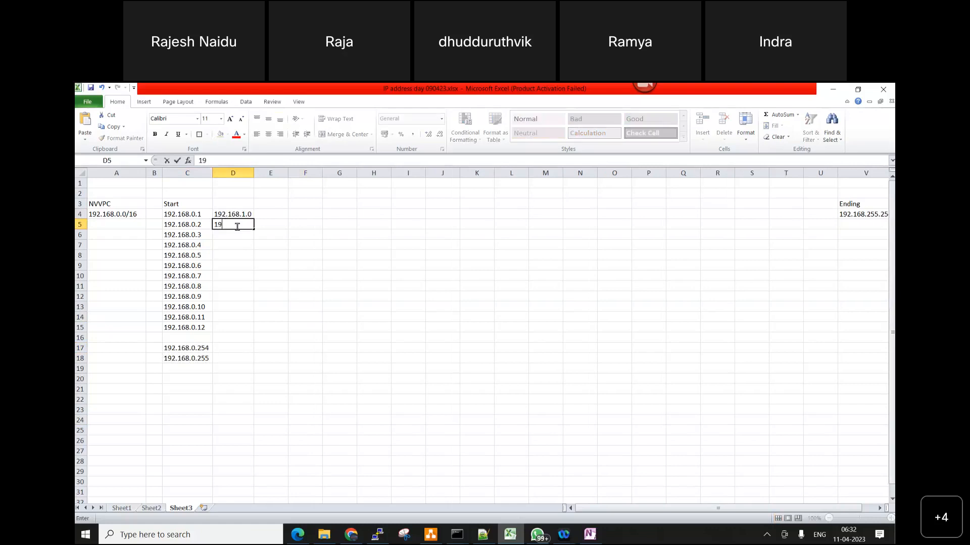
type("2.168.1.1")
key("Return")
type("192.")
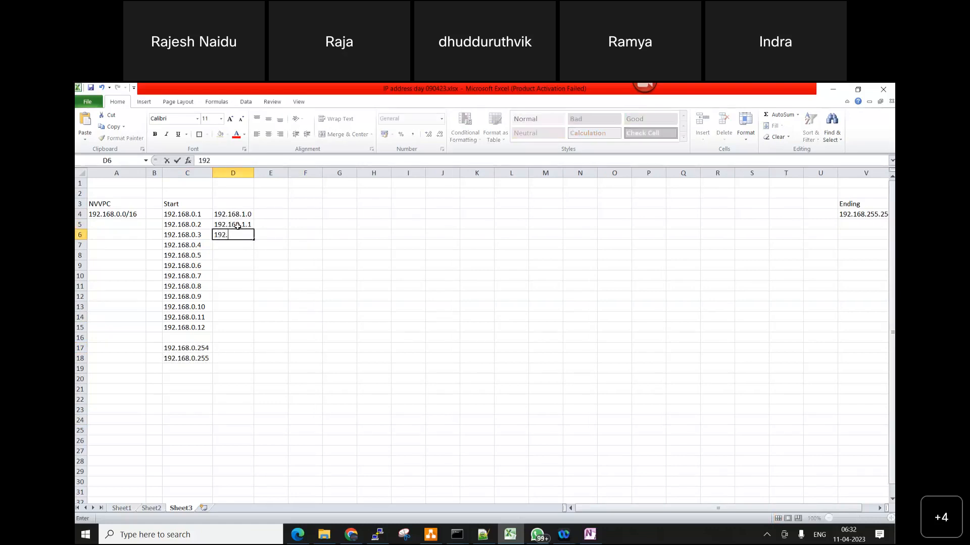
type("168.1.2")
left_click(268, 430)
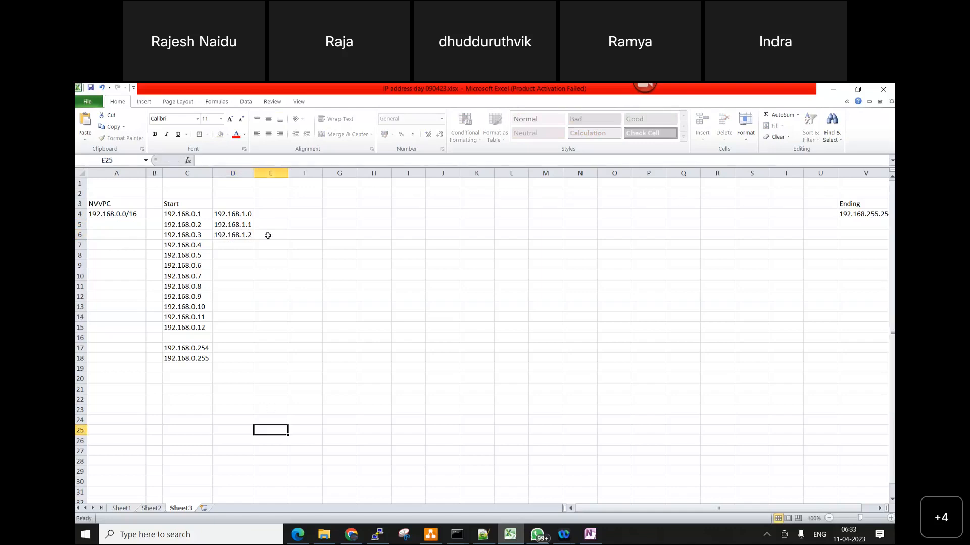
Fill column D's address series down to 192.168.1.11 in D15, and enter 192.168.1.254 in D17 and 192.168.1.255 in D18
left_click_drag(245, 215, 255, 331)
left_click(313, 377)
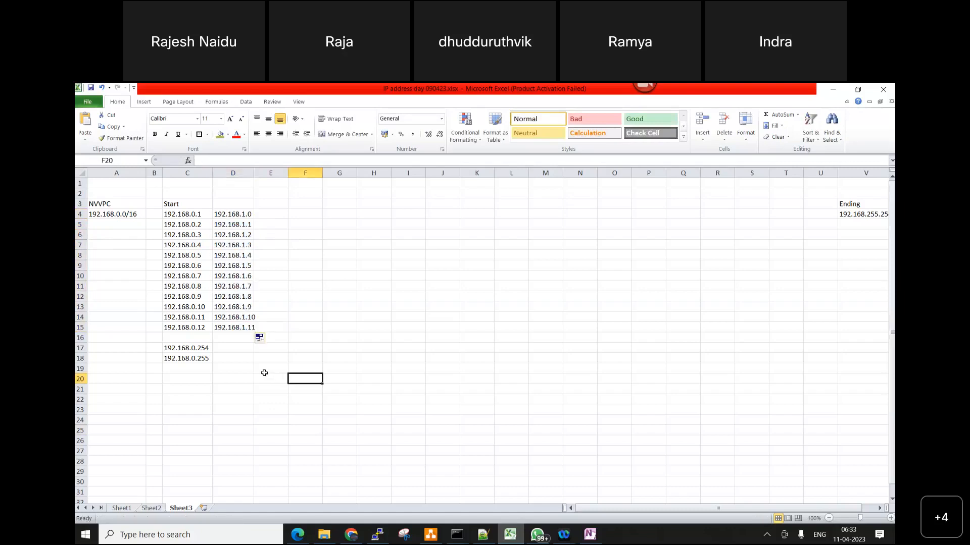
left_click(245, 351)
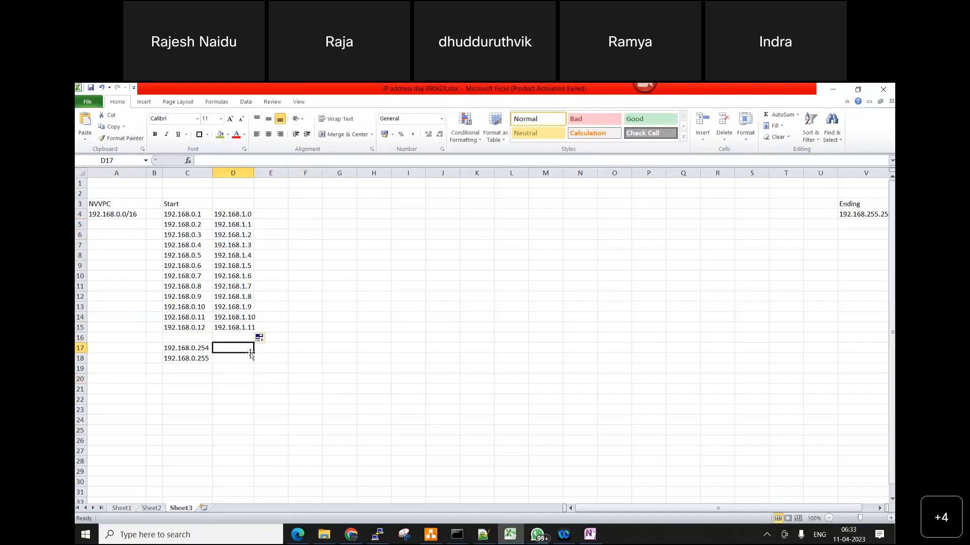
type("192.16")
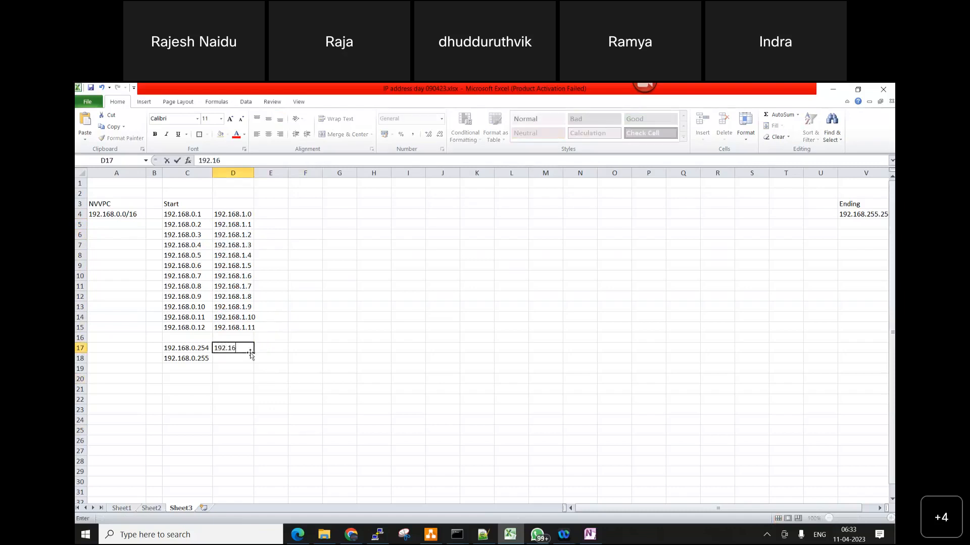
type("8.1.254")
key("Return")
type("192.168.1.255")
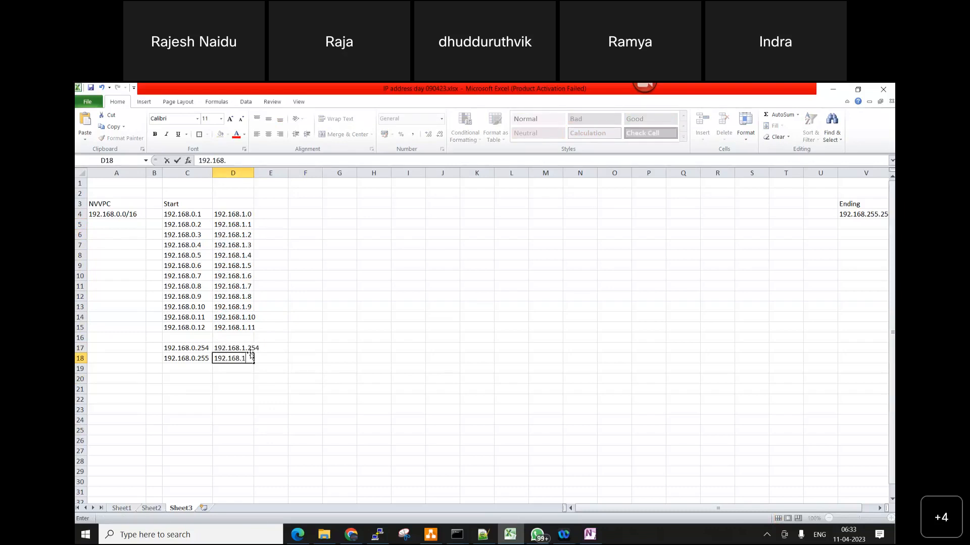
left_click(480, 343)
Enter 192.168.2.0 in cell E4 and fit column E to the address
left_click(282, 214)
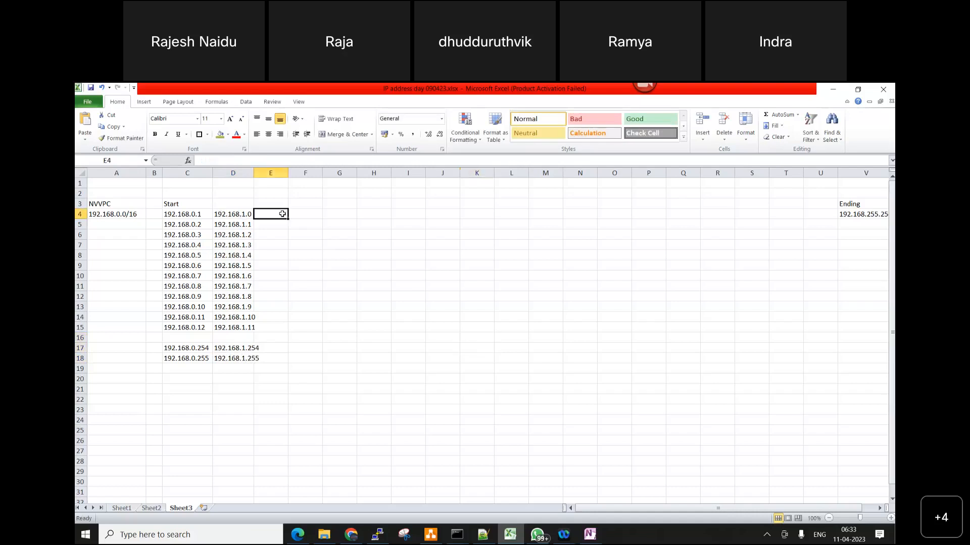
type("192.168.20")
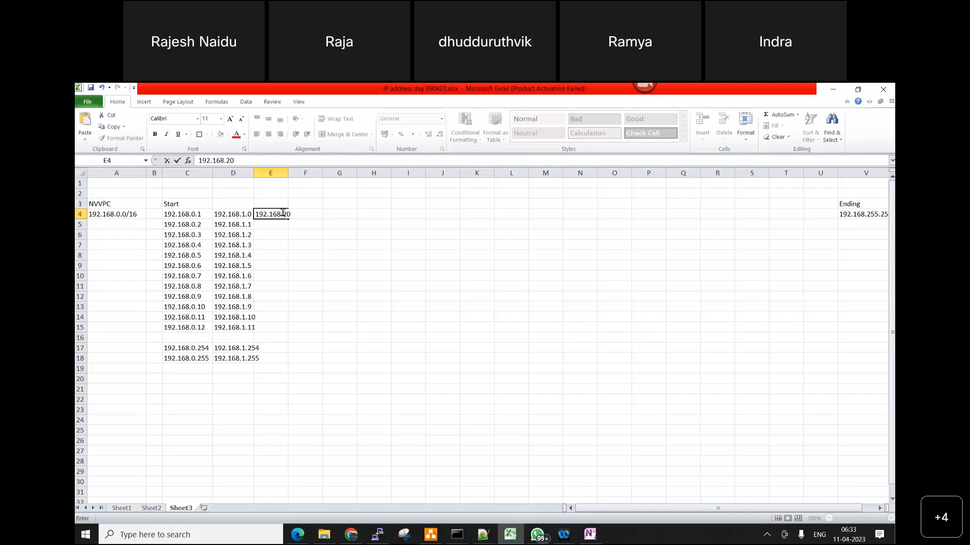
type(".0")
left_click(448, 286)
double_click(288, 173)
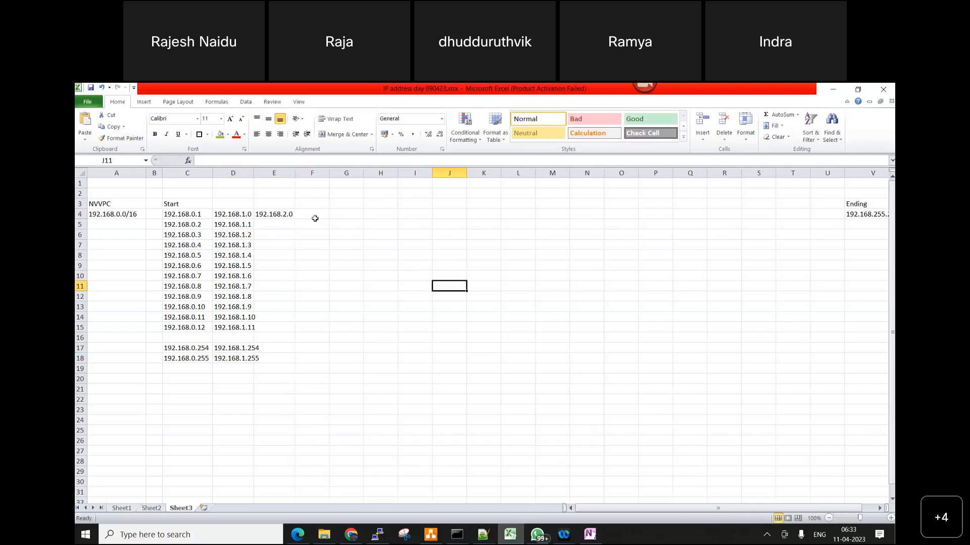
Enter 192.168.3.0 in cell F4 and widen column F to show the whole address
left_click(314, 218)
type("192.168")
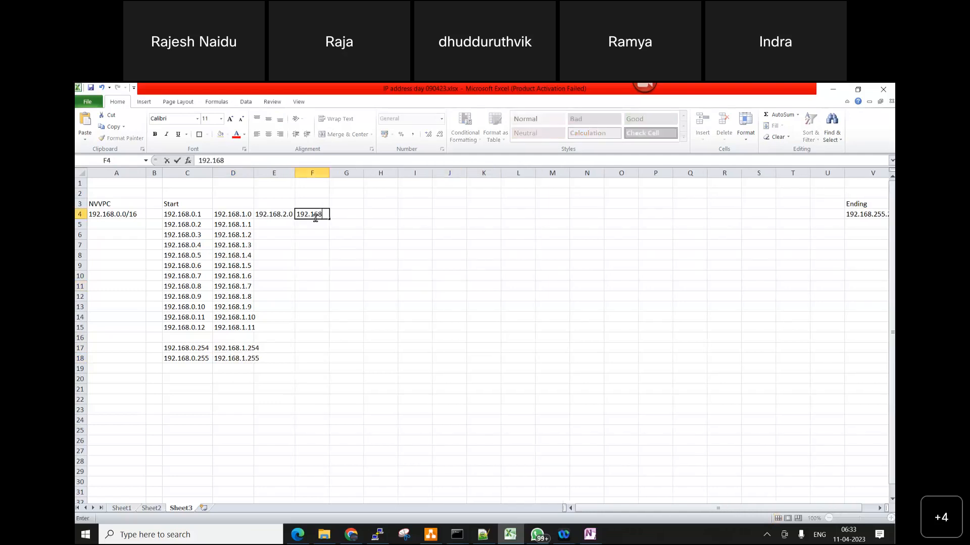
type(".30")
type(".0")
left_click(483, 297)
left_click_drag(336, 172, 348, 173)
left_click_drag(233, 214, 342, 217)
Enter 192.168.4.0 in cell G4 and fit column G to the address
left_click(364, 214)
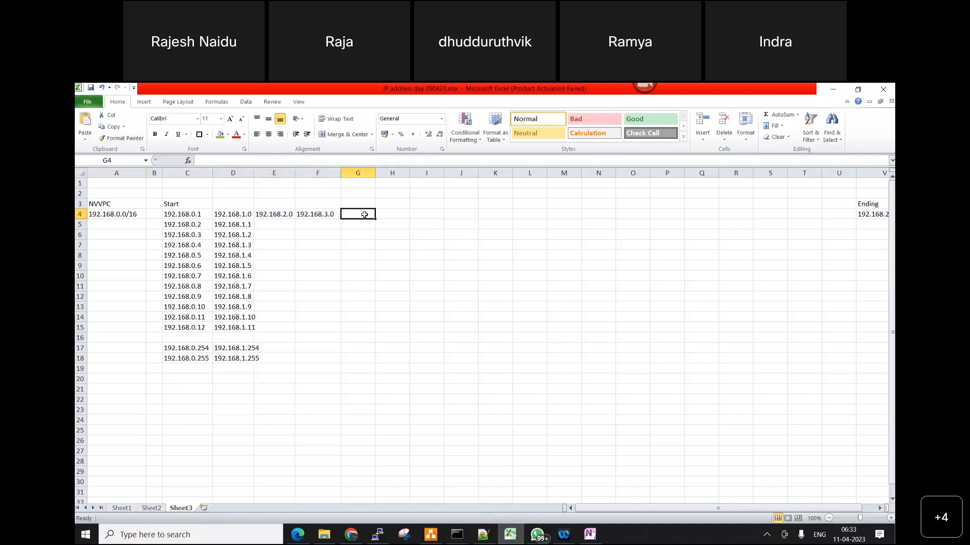
type("192.168.4.0")
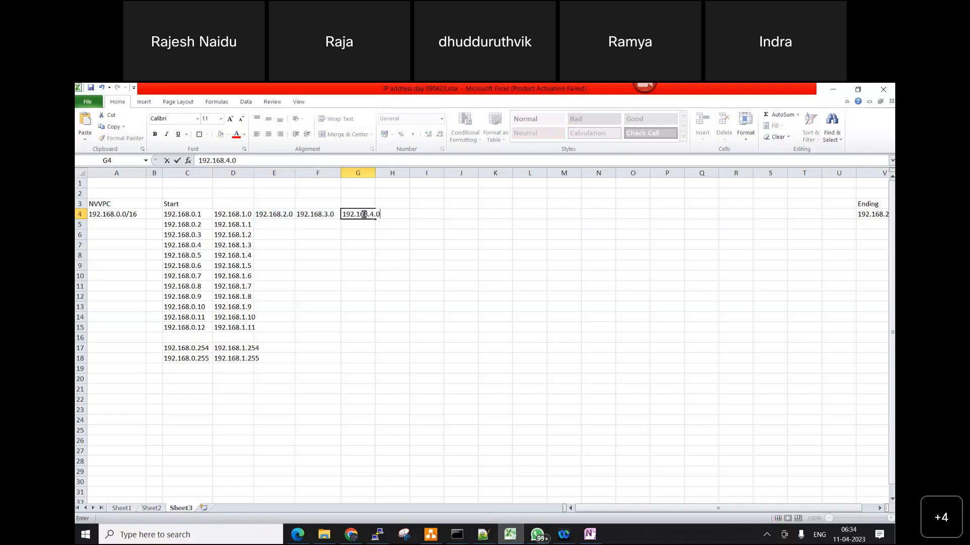
key("Tab")
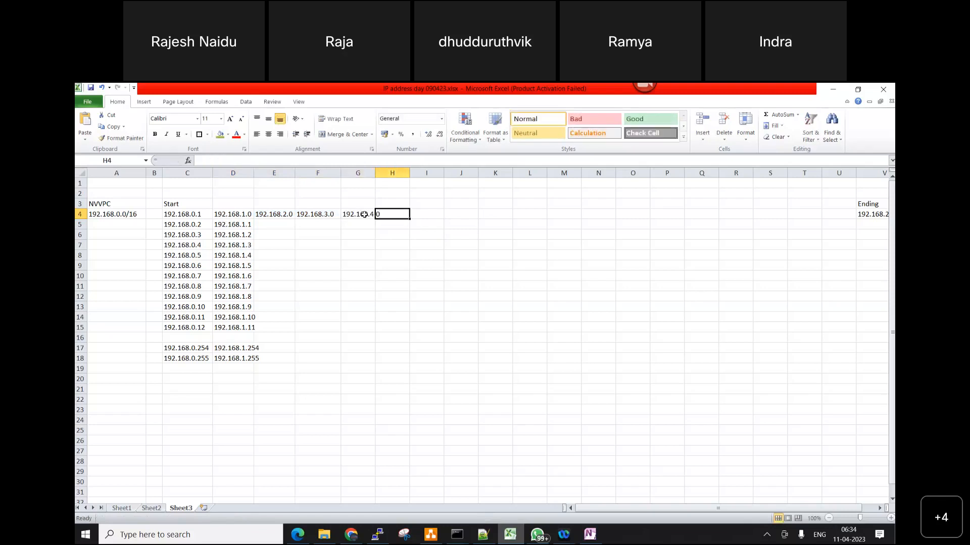
double_click(376, 174)
Leave column H empty, enter 192.168.10.0 in cell I4 and fit column I to the address
left_click(426, 214)
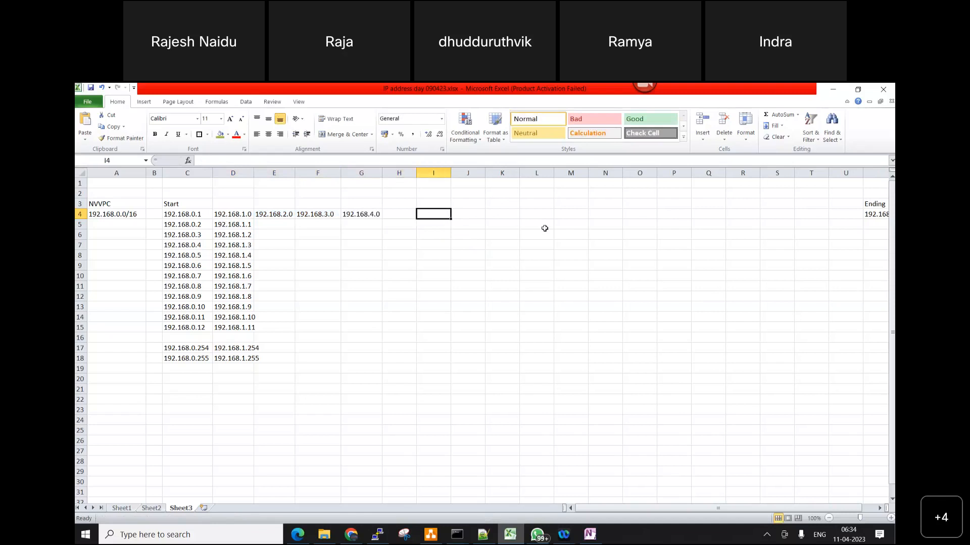
type("192")
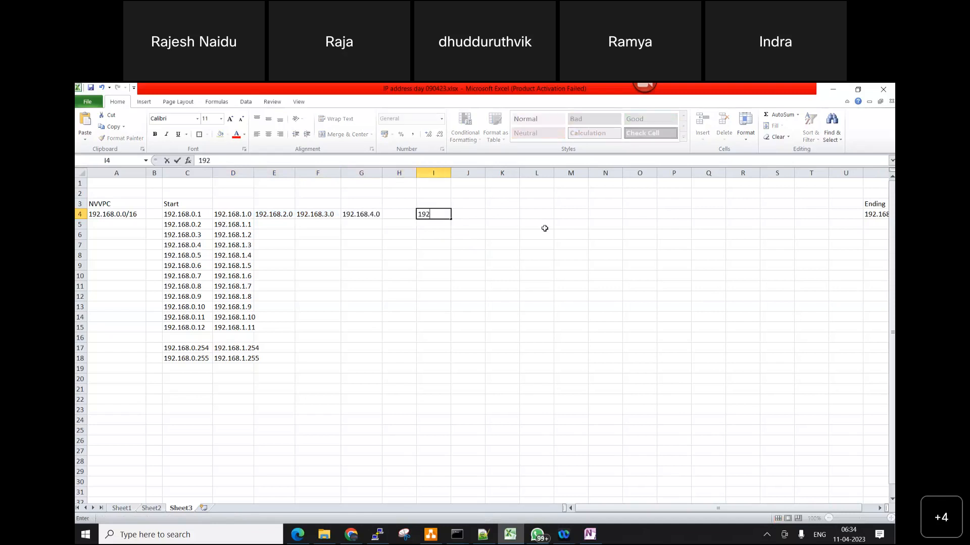
type(".168.10.0")
key("Tab")
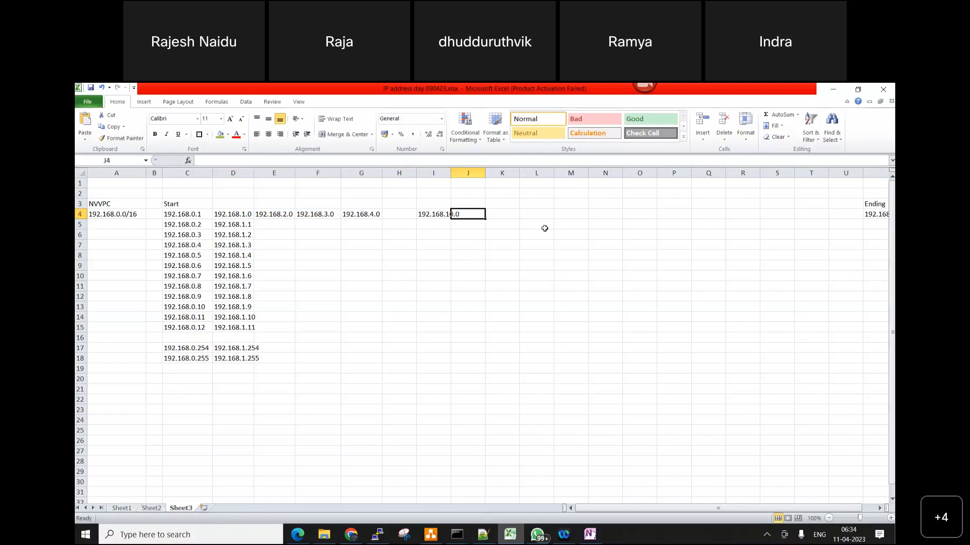
double_click(450, 172)
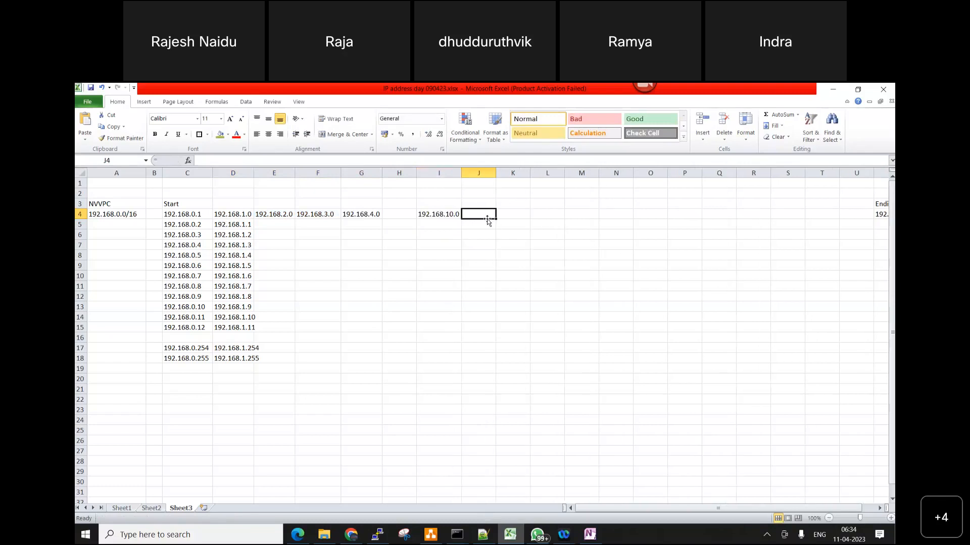
Enter 192.168.11.0 in cell J4 and fit column J to the address
type("192.168")
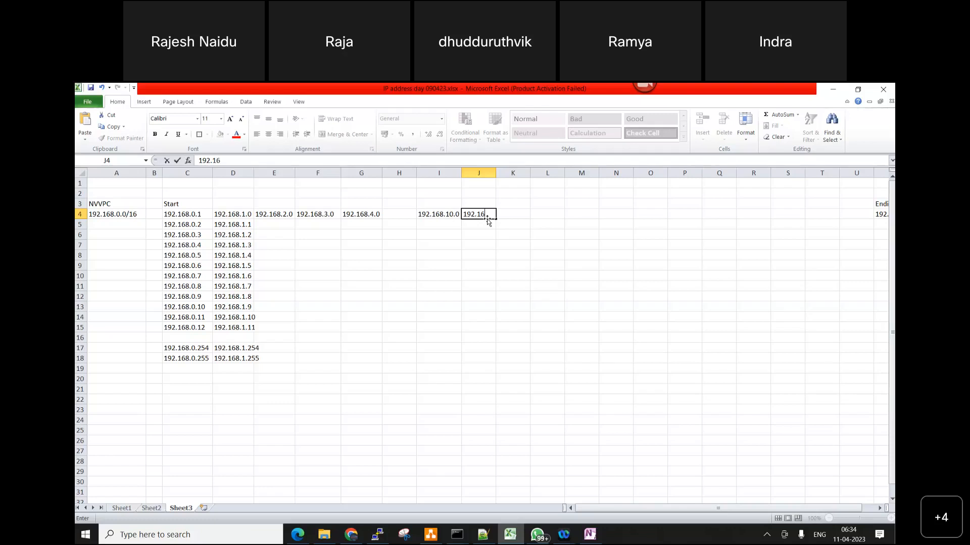
mouse_move(643, 86)
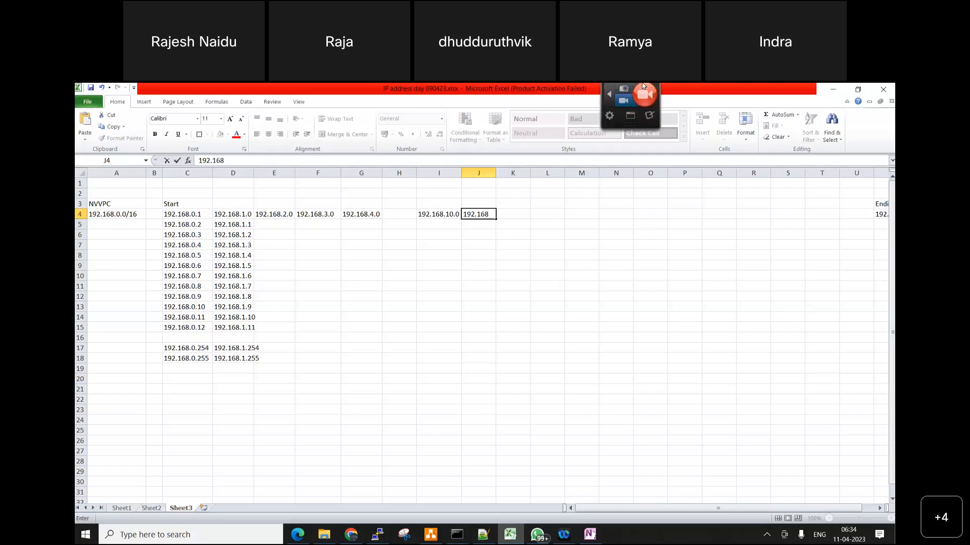
type(".11.0")
key("Tab")
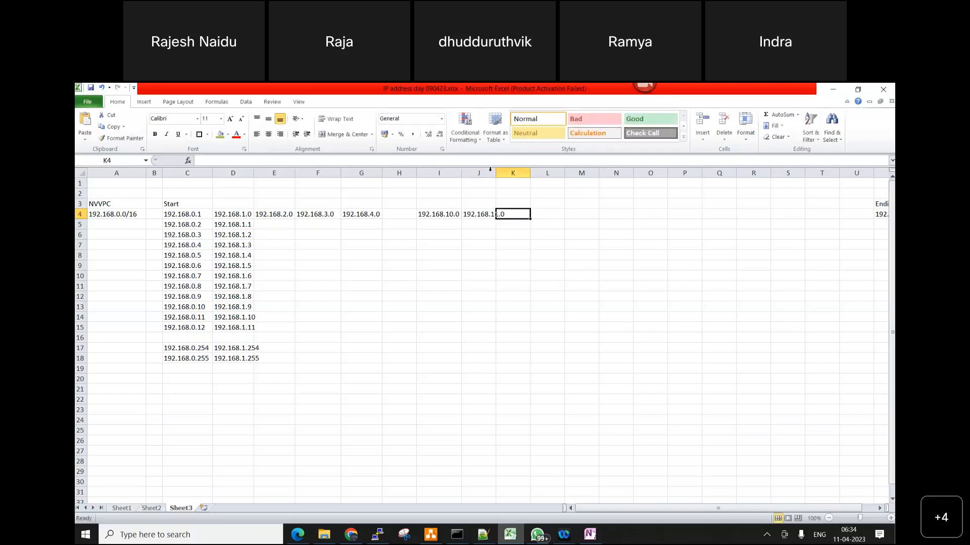
left_click_drag(492, 182, 504, 180)
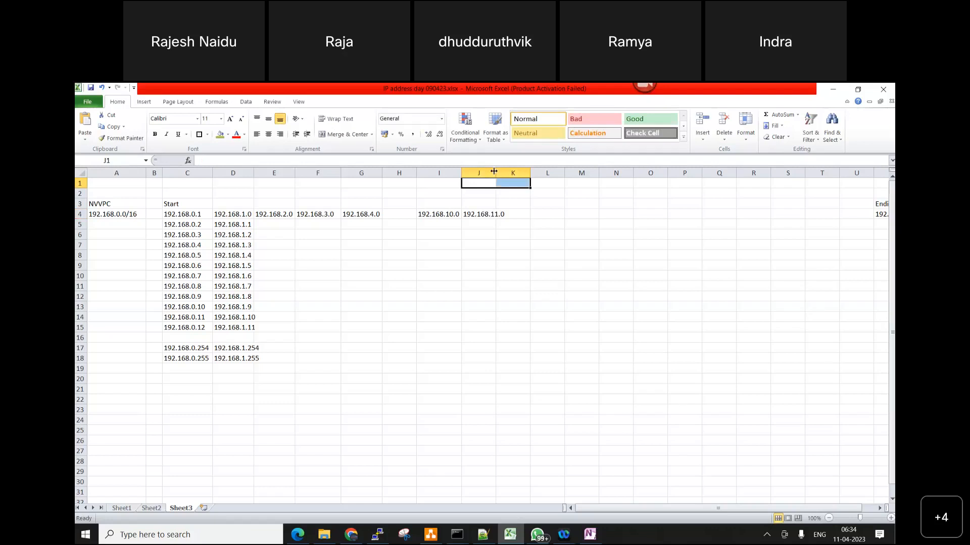
double_click(494, 172)
Leave columns K and L empty, enter 192.168.20.0 in cell M4 and widen column M
left_click(537, 217)
left_click(555, 217)
left_click(591, 215)
type("192")
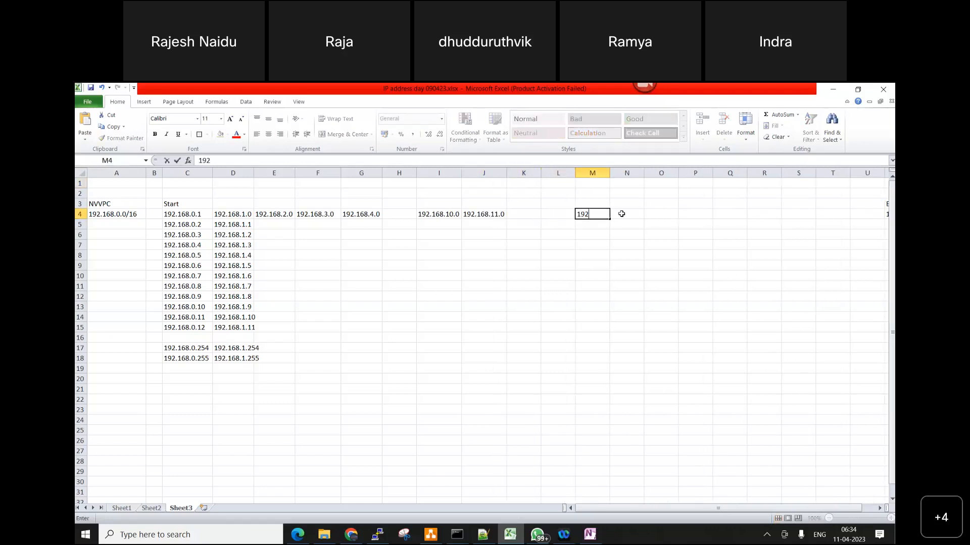
type(".168.20.0")
key("Return")
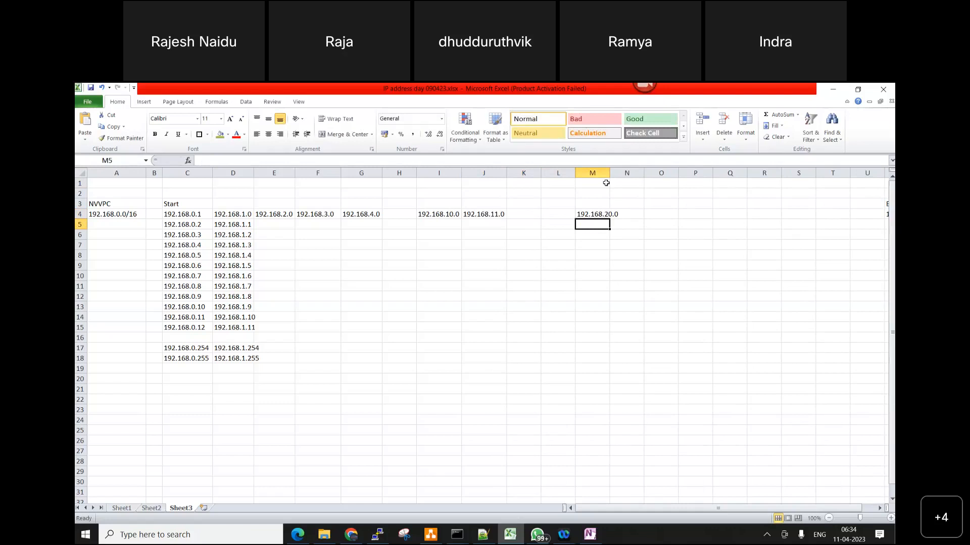
left_click_drag(609, 172, 624, 173)
Review the ending address in column V and the VPC's CIDR block in cell A4
left_click_drag(606, 509, 633, 509)
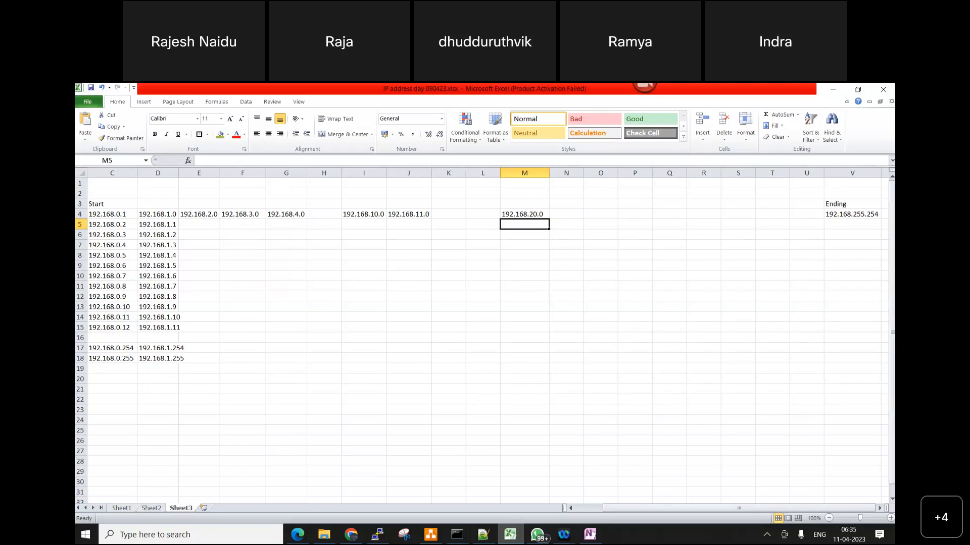
left_click(850, 222)
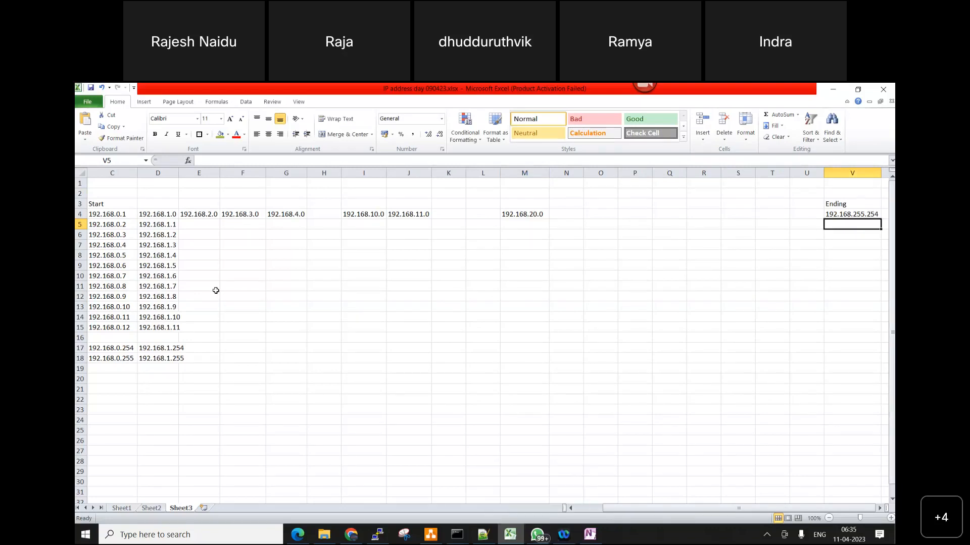
left_click(585, 512)
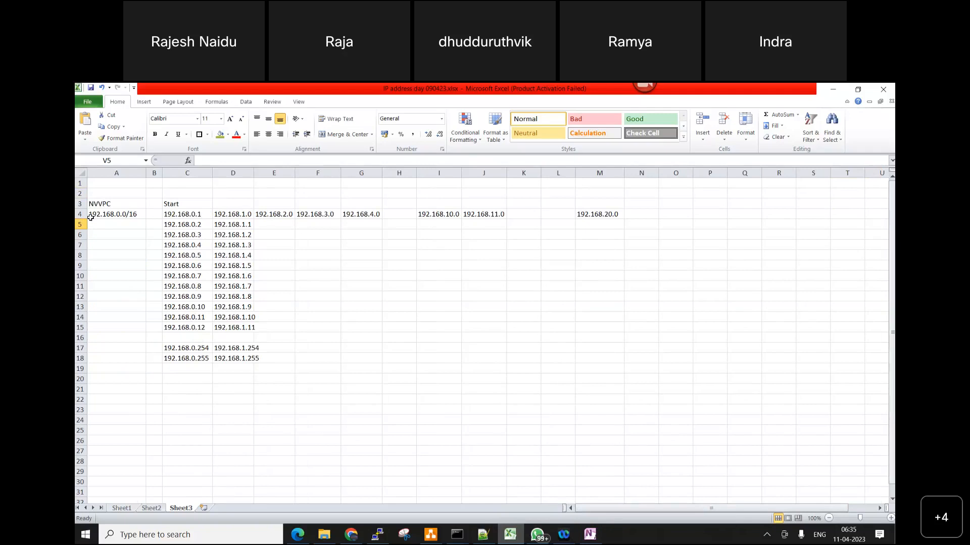
left_click(131, 218)
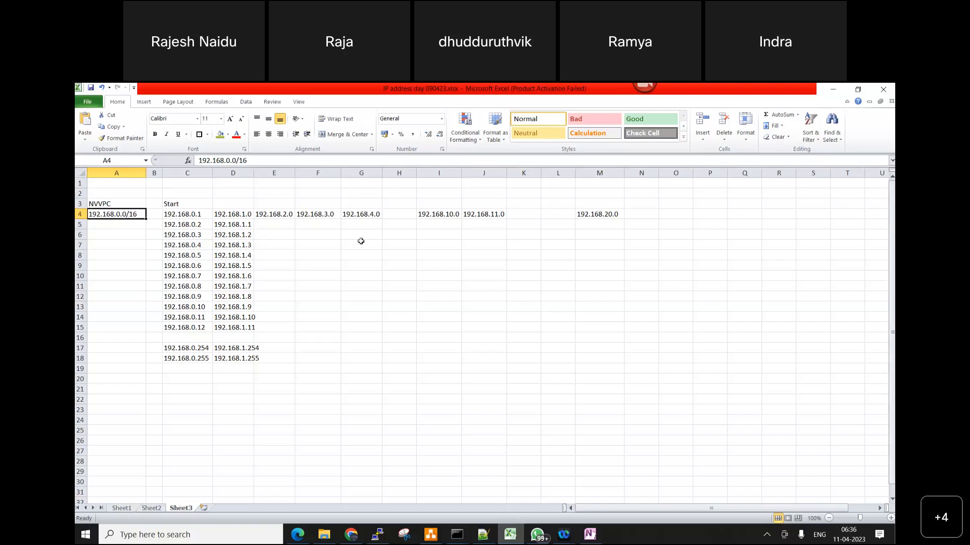
Widen column J and enter the label NV-PUB-SUBNET in cell J3, above the 192.168.11.0 address
left_click(493, 201)
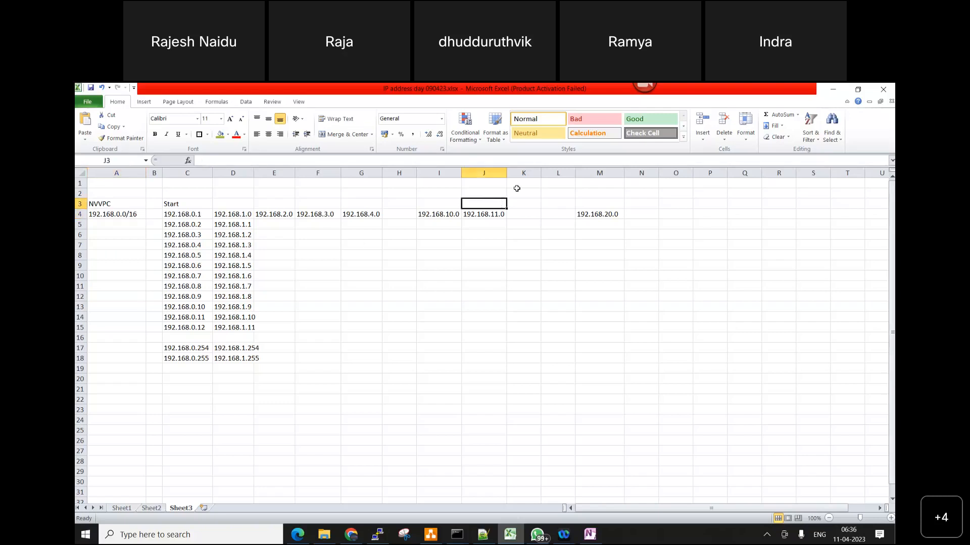
left_click_drag(507, 173, 532, 174)
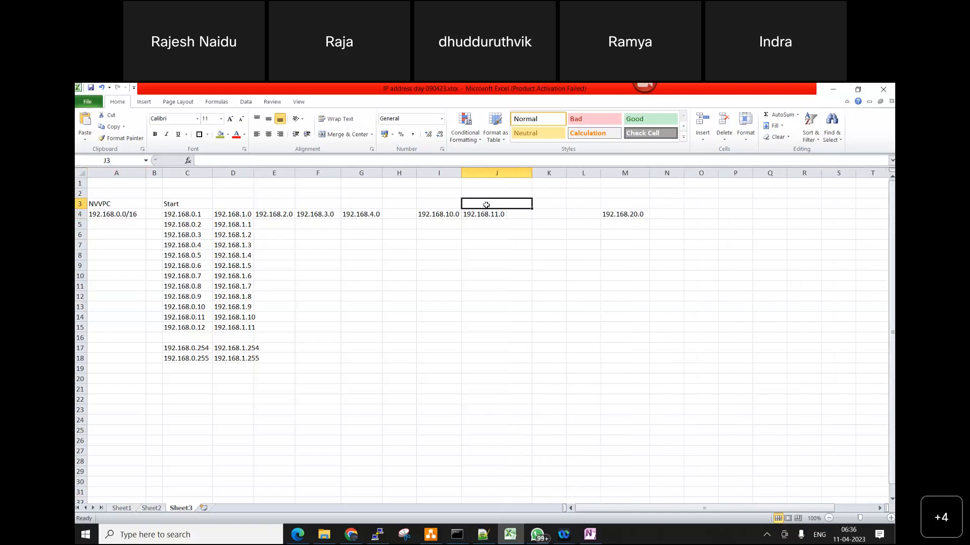
double_click(487, 203)
type("N")
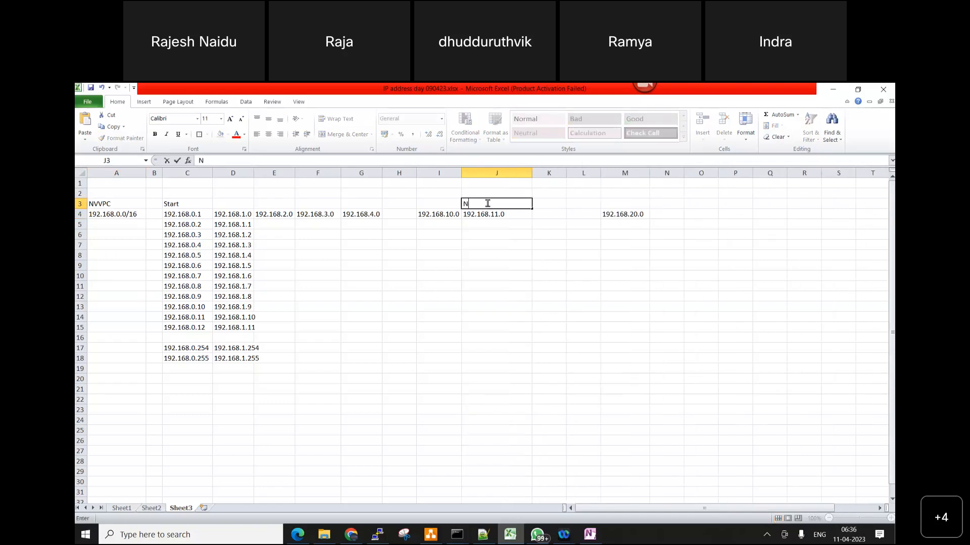
type("V-PUB-SUBNET")
left_click(561, 269)
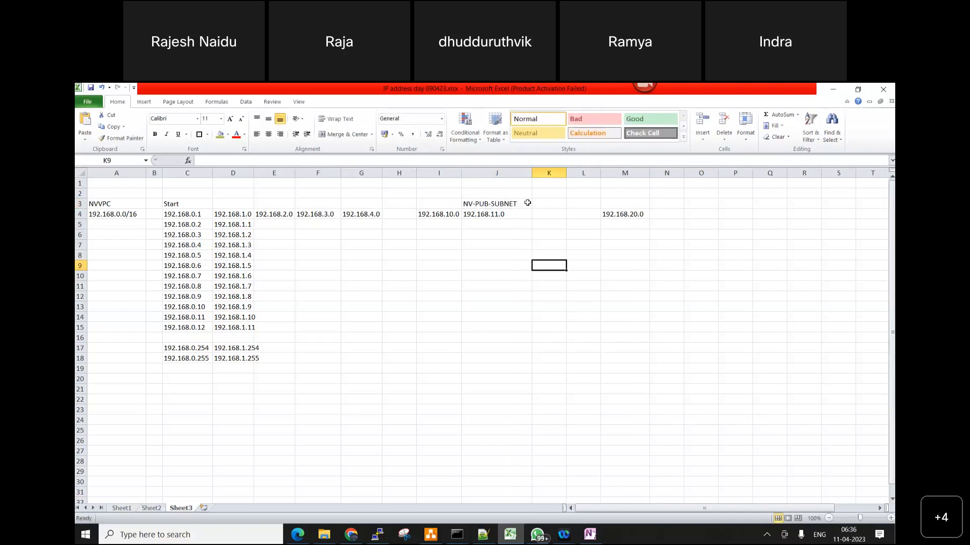
Move the NV-PUB-SUBNET label from J3 to I3, above 192.168.10.0, and fit column I to it
left_click(512, 207)
key("ctrl+c")
left_click(448, 205)
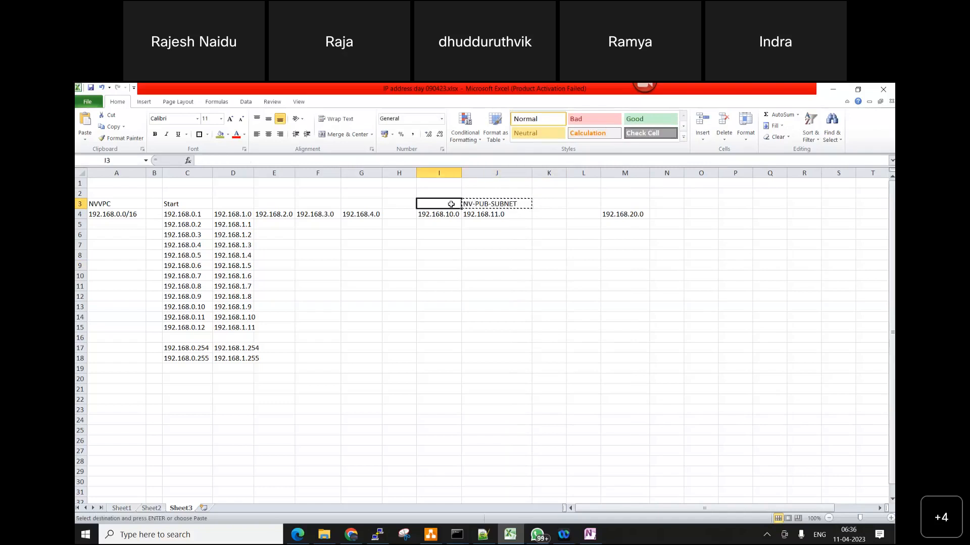
key("ctrl+v")
double_click(461, 173)
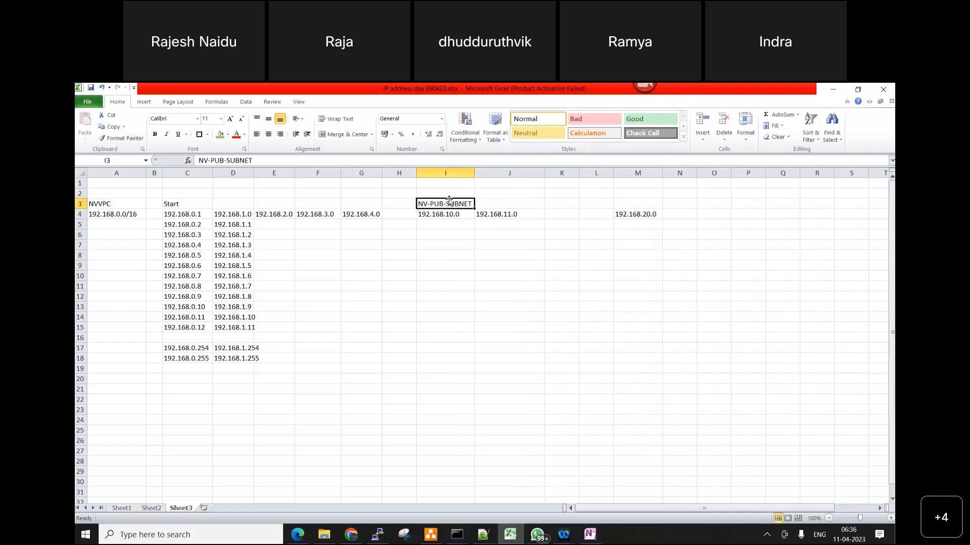
Move the NV-PUB-SUBNET label up one row from I3 to I2
key("ctrl+c")
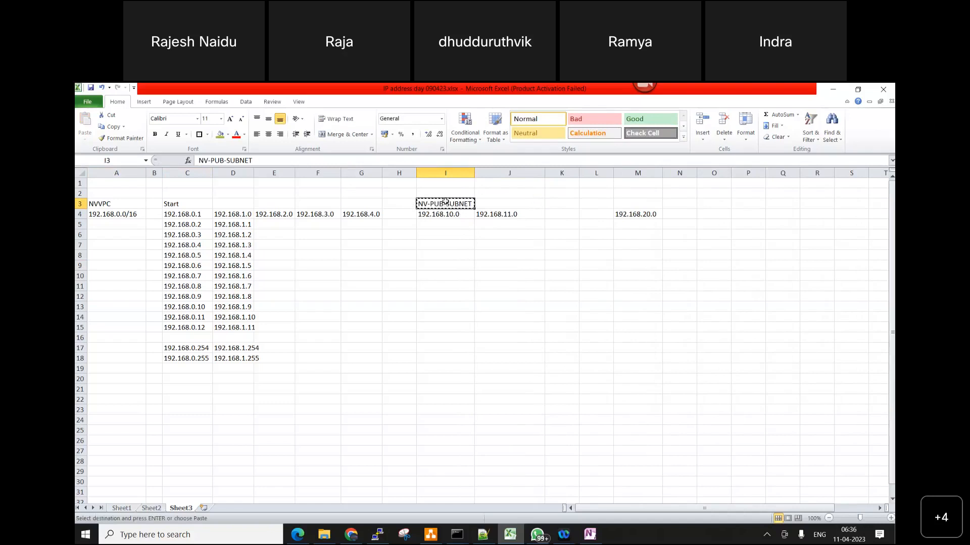
left_click(444, 195)
key("ctrl+v")
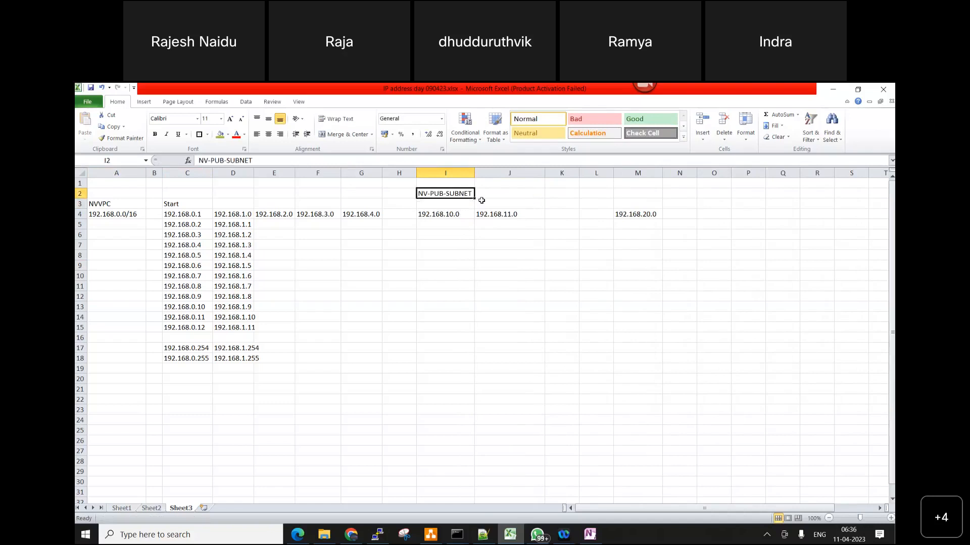
Enter the CIDR block 192.168.10.0/24 in cell I3, beneath the NV-PUB-SUBNET label
key("Return")
type("1")
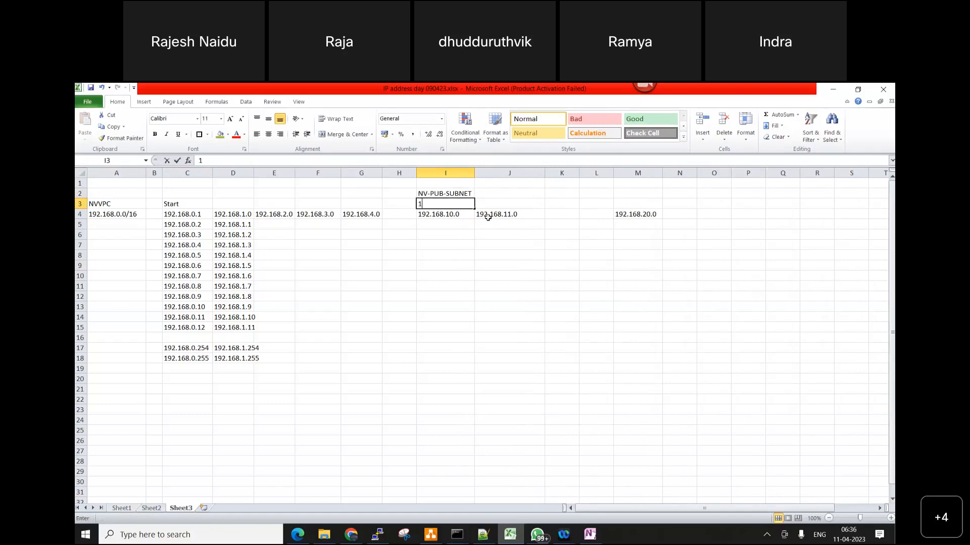
type("92.1")
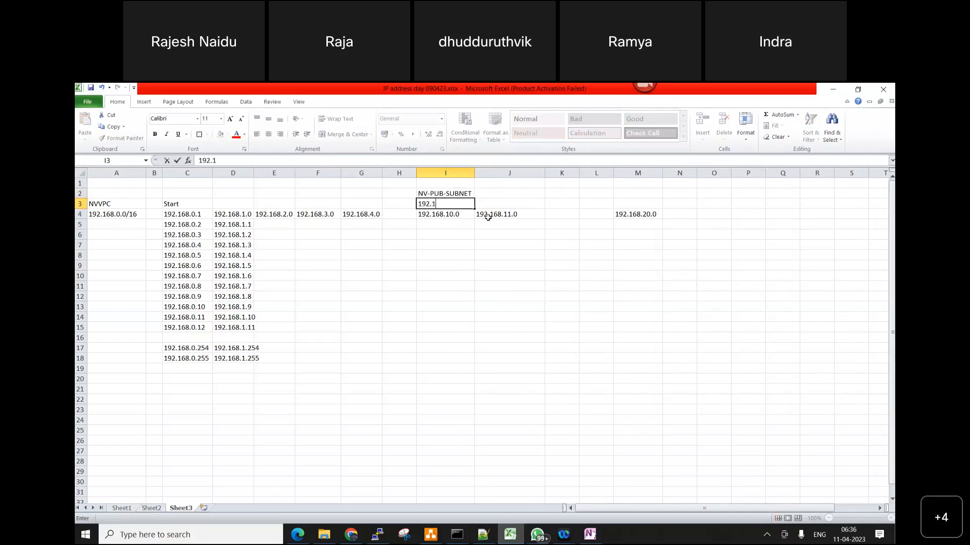
type("68.10.0/24")
left_click(507, 261)
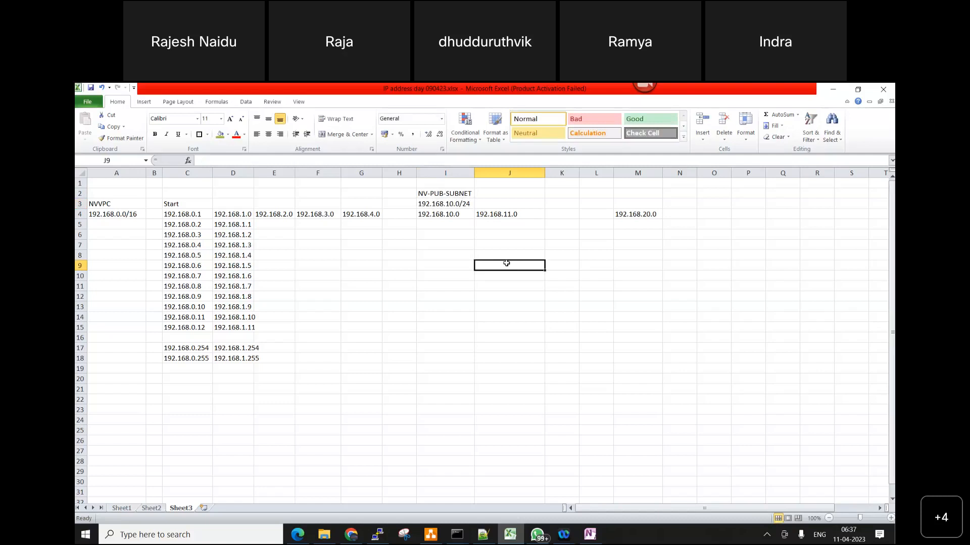
Enter the label NV-PRI-SUBNET in cell M2, above the 192.168.20.0 address, and fit column M to it
left_click(651, 195)
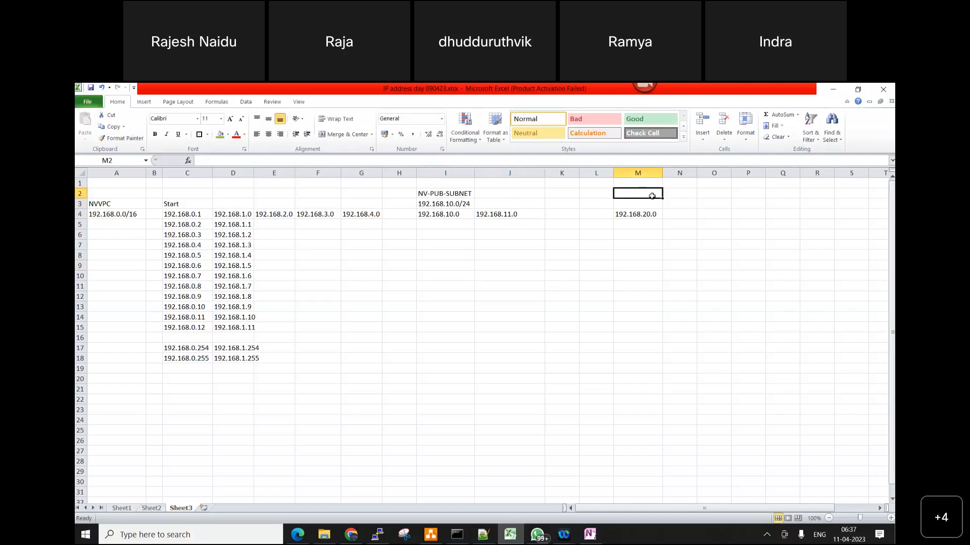
type("NV")
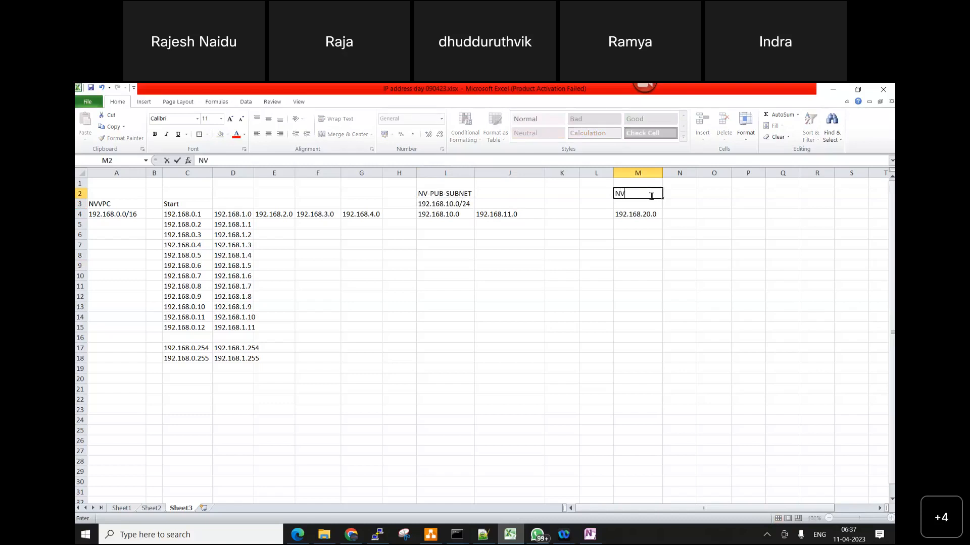
type("-PRI-SUBNET")
left_click(670, 277)
double_click(663, 173)
Enter the CIDR block 192.168.20.0/24 in cell M3 beneath the NV-PRI-SUBNET label, and select the public subnet's CIDR cell I3
left_click(641, 206)
type("192")
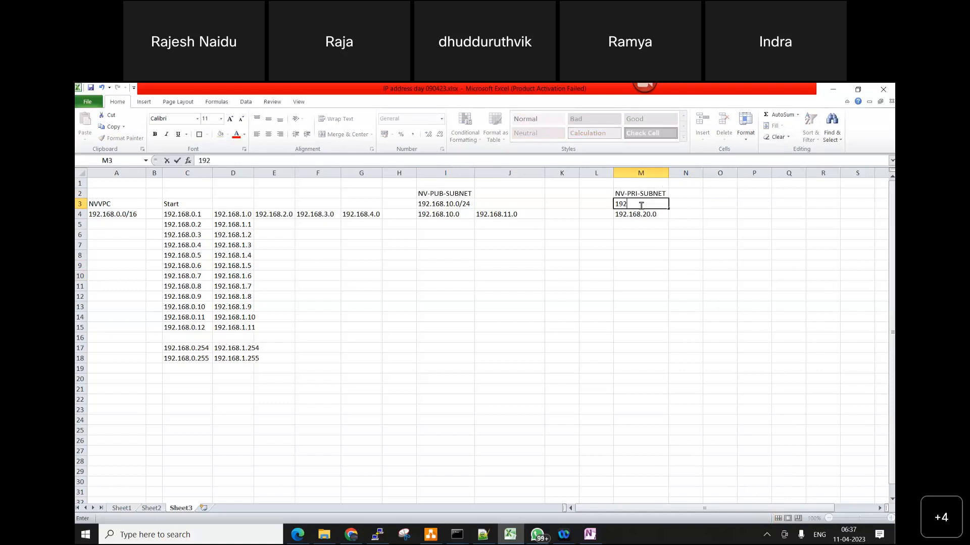
type(".168.20.0/24")
left_click(685, 348)
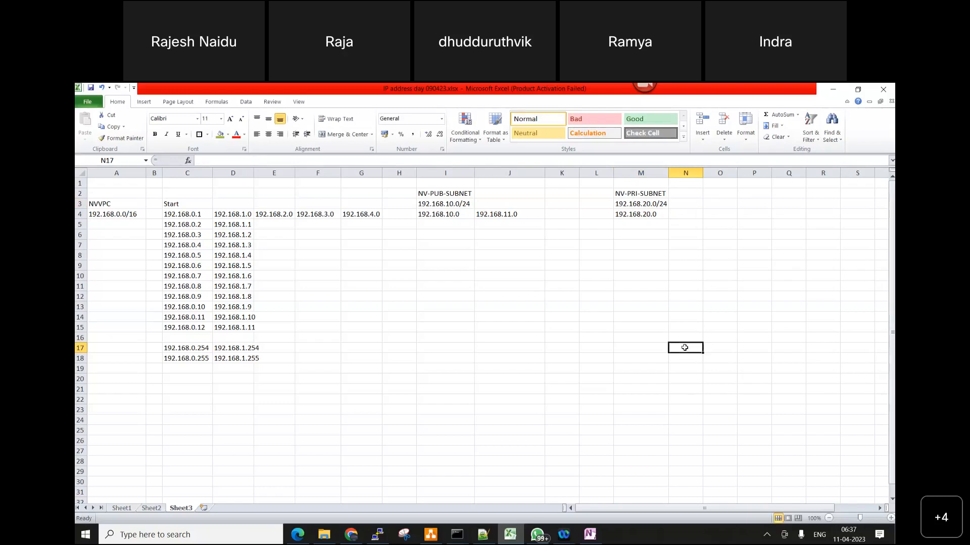
left_click(457, 201)
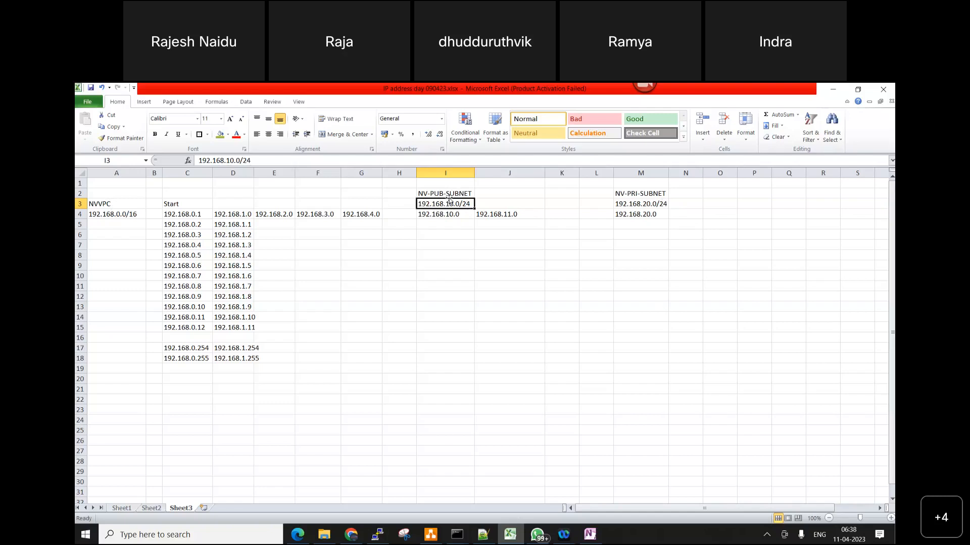
Switch to the diagrams.net diagram, append a colon to the Public subnet label, and widen the subnet box inside the VPC
left_click(652, 207)
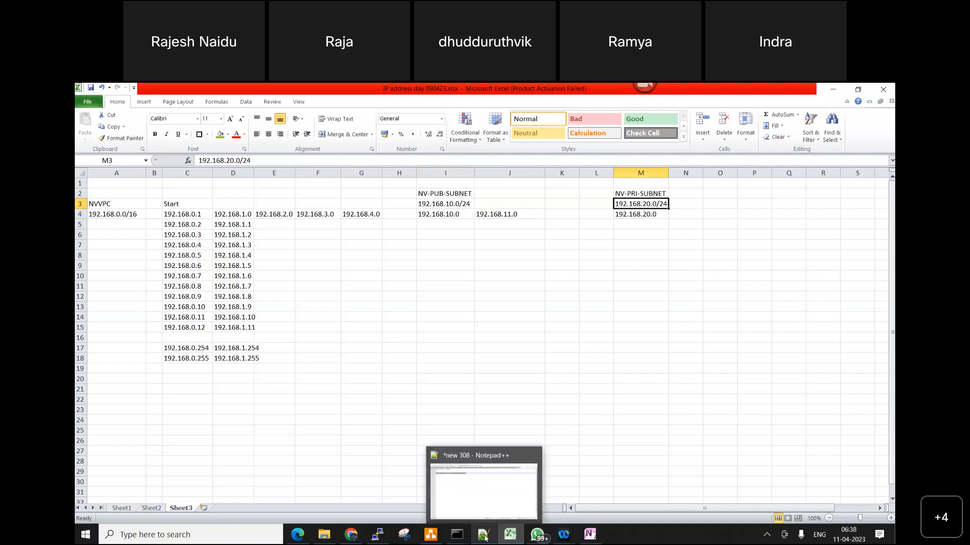
left_click(430, 535)
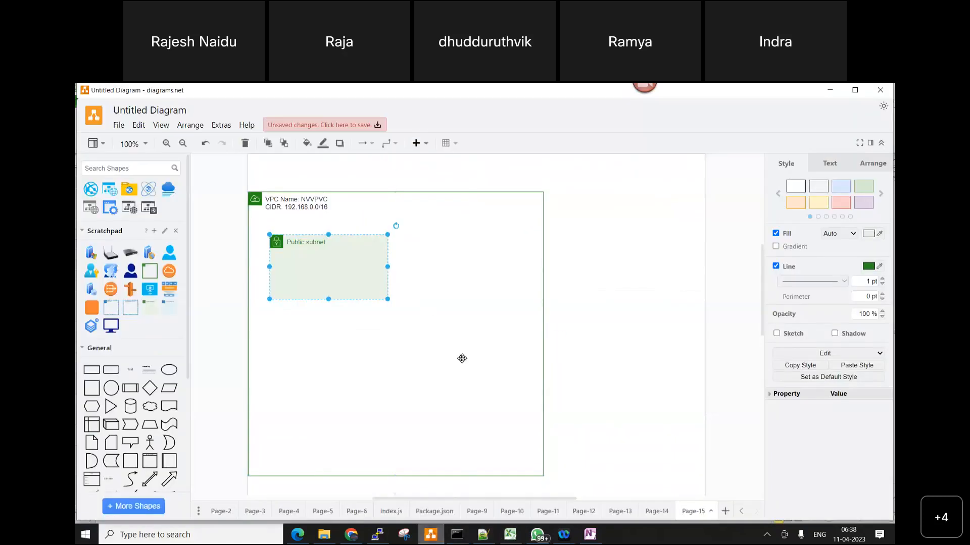
double_click(337, 243)
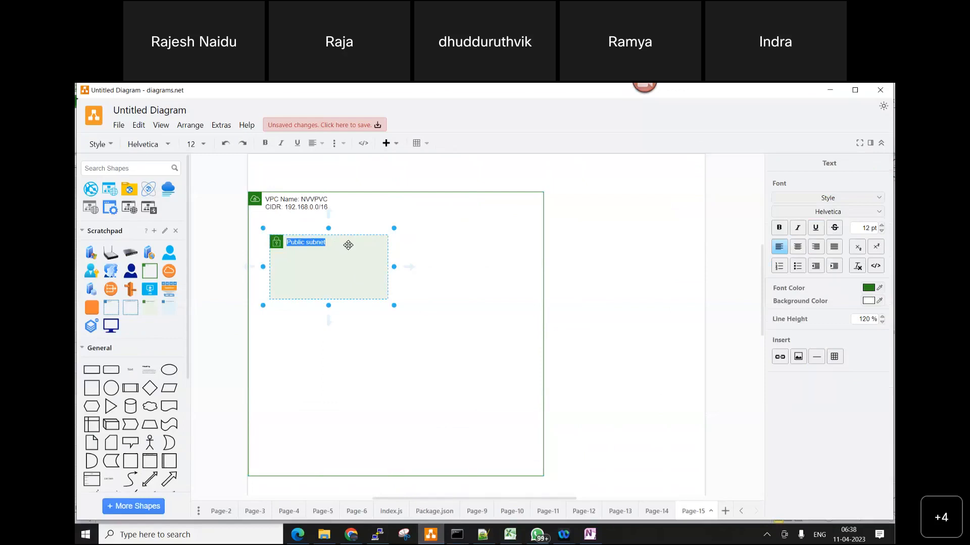
left_click(348, 245)
type(":")
left_click_drag(394, 266, 424, 266)
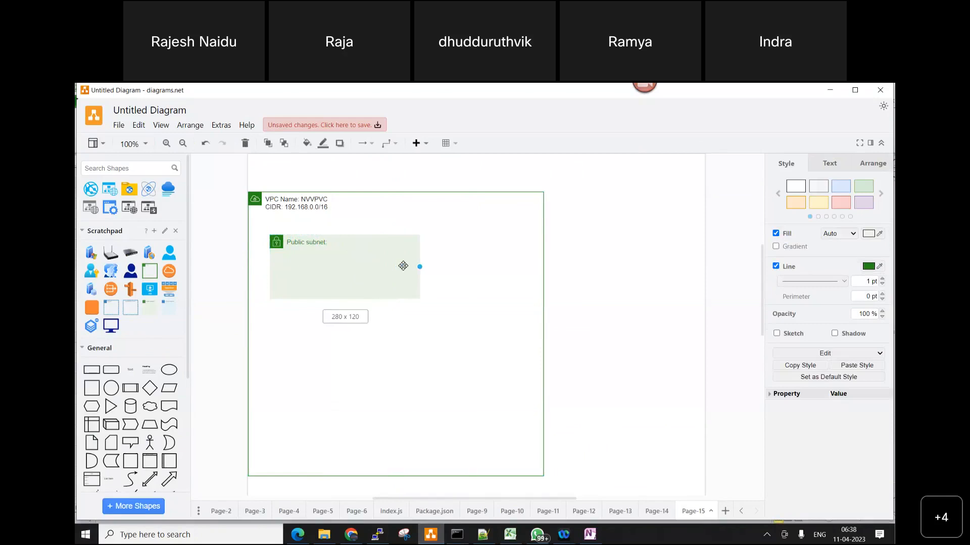
Add the name NV-PUB-SUBNET to the Public subnet label, with a second line reading CIDR: 192.168.10.0/24
double_click(337, 243)
left_click(338, 242)
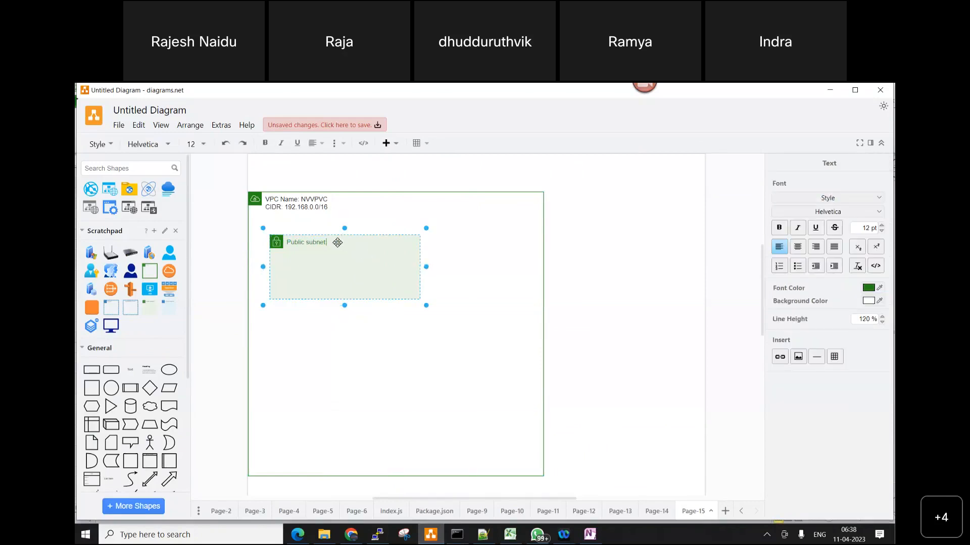
type("NV-PUB-SUBNET")
key("Return")
type("CIDR: 192.168.10")
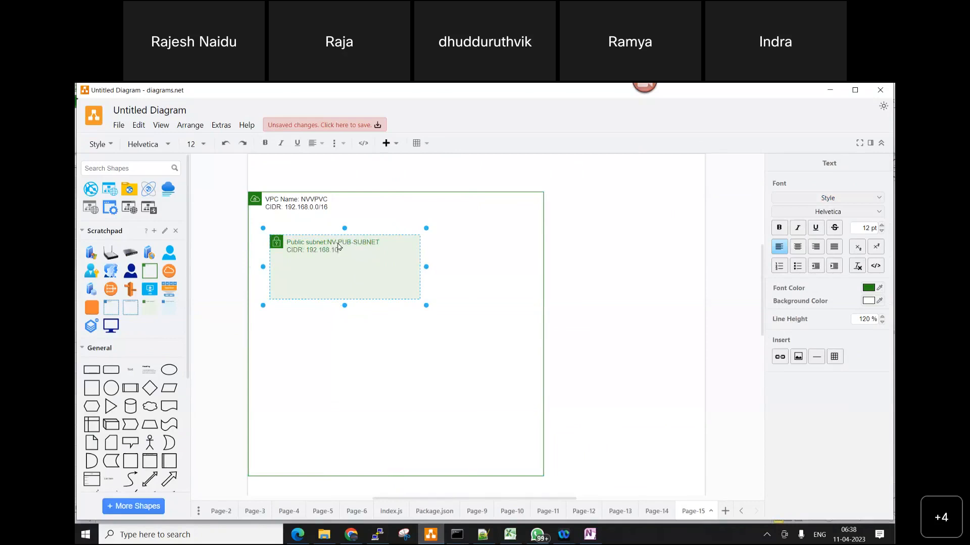
type(".0/24")
left_click(515, 307)
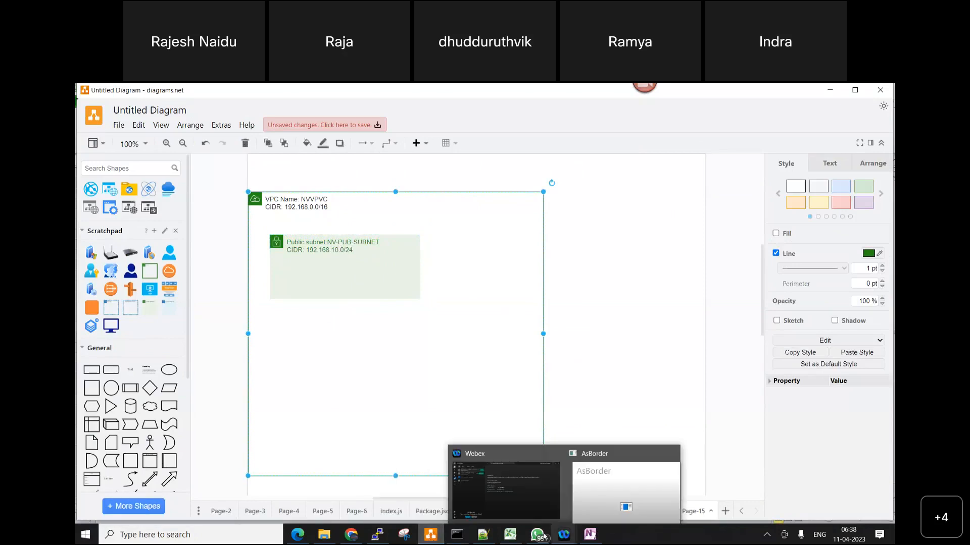
Switch to the Excel workbook and fill the subnet name and CIDR cells I2:I3 and M2:M3 with green
left_click(510, 535)
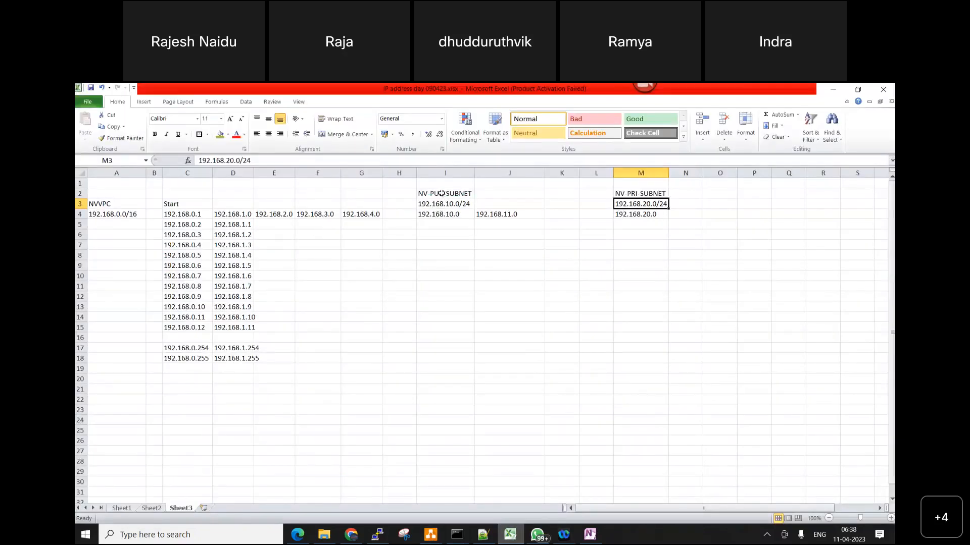
mouse_move(441, 193)
left_mouse_down()
mouse_move(444, 217)
mouse_move(446, 207)
left_mouse_up()
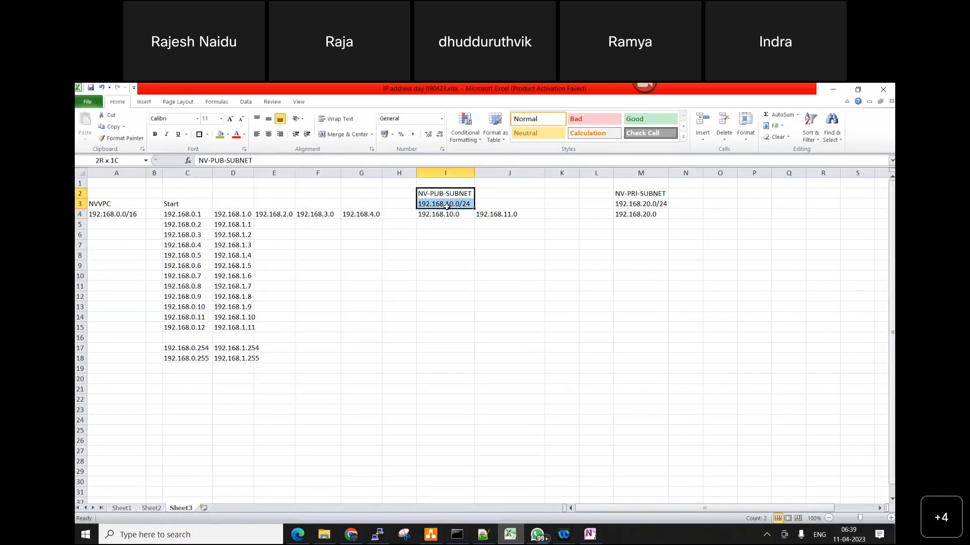
left_click(220, 134)
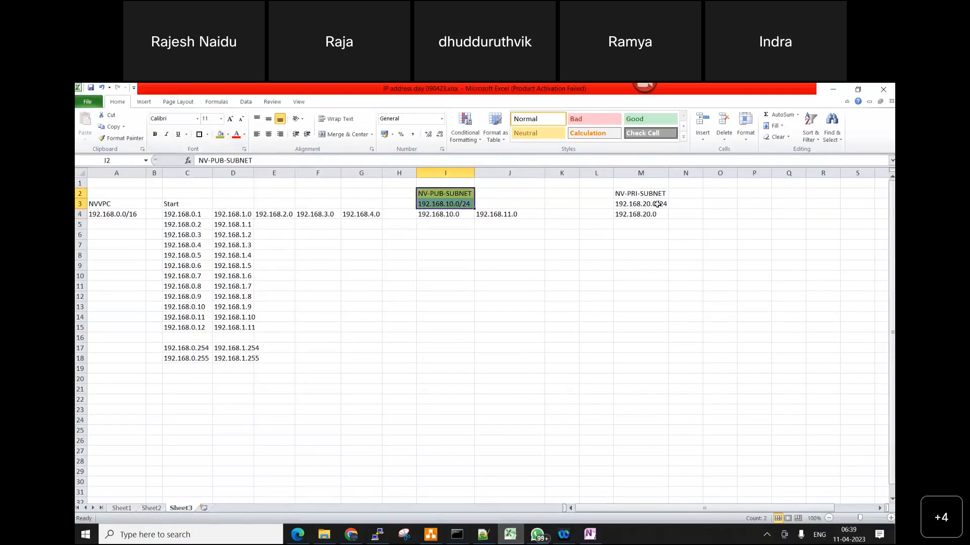
left_click_drag(655, 194, 636, 204)
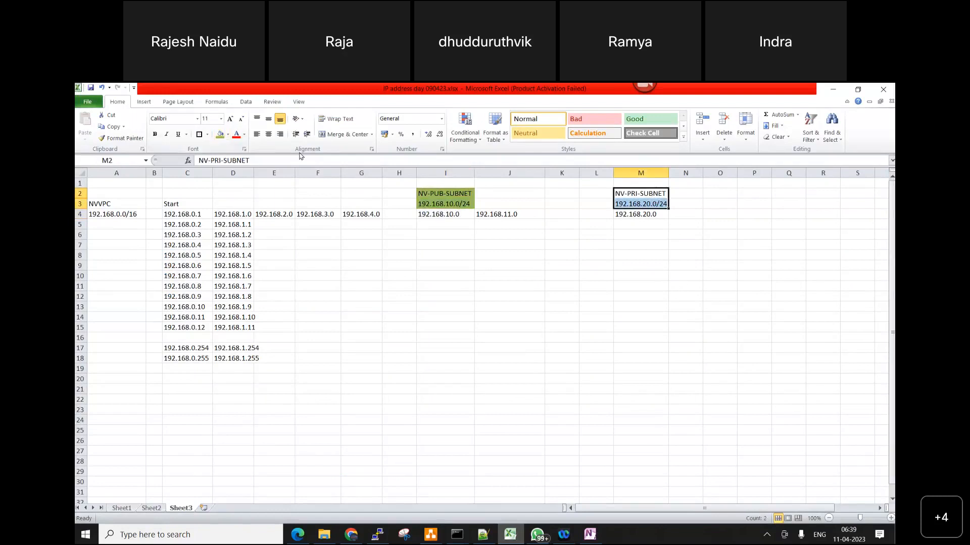
left_click(220, 133)
left_click(561, 331)
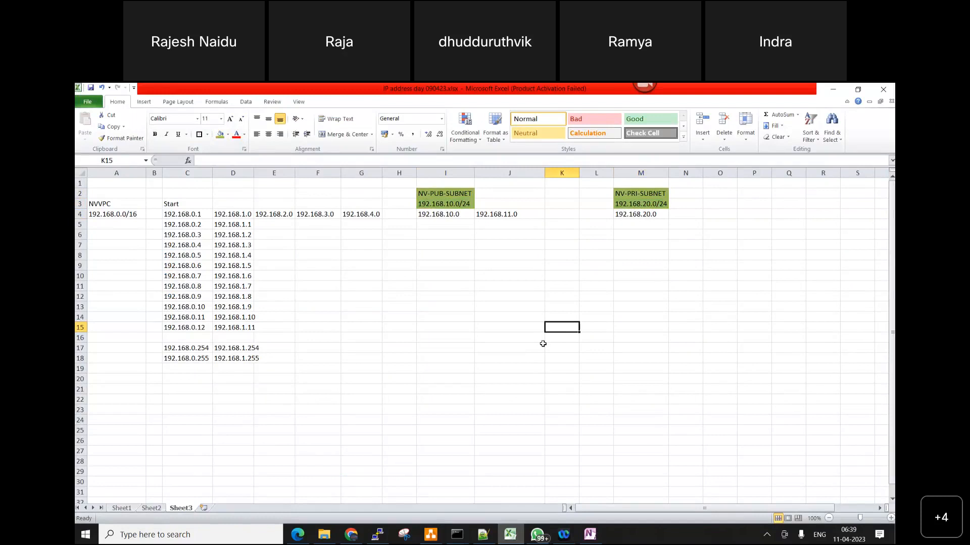
left_click(832, 91)
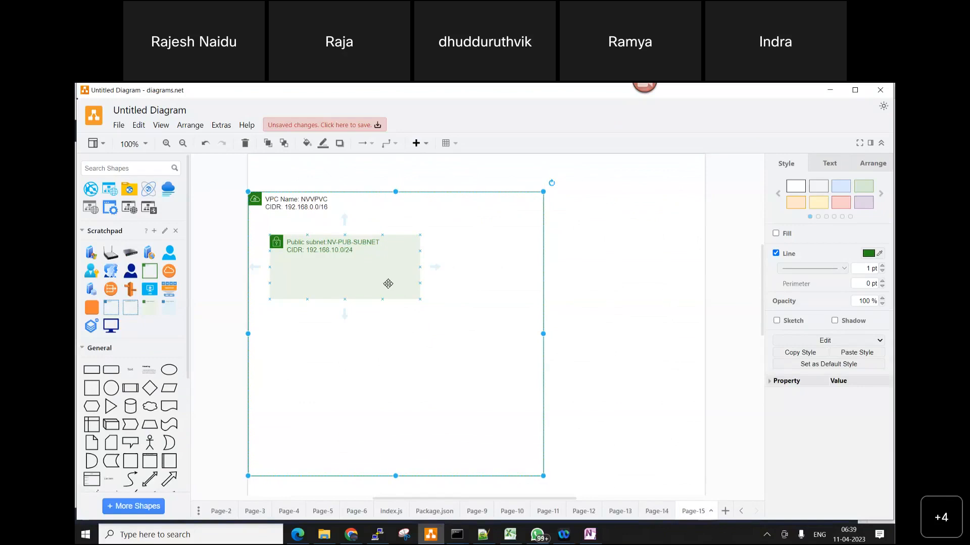
Switch to the AWS console in Edge, set NV-PUB-SUBNET's IPv4 CIDR block to 192.168.10.0/24, and create the subnet
left_click(298, 534)
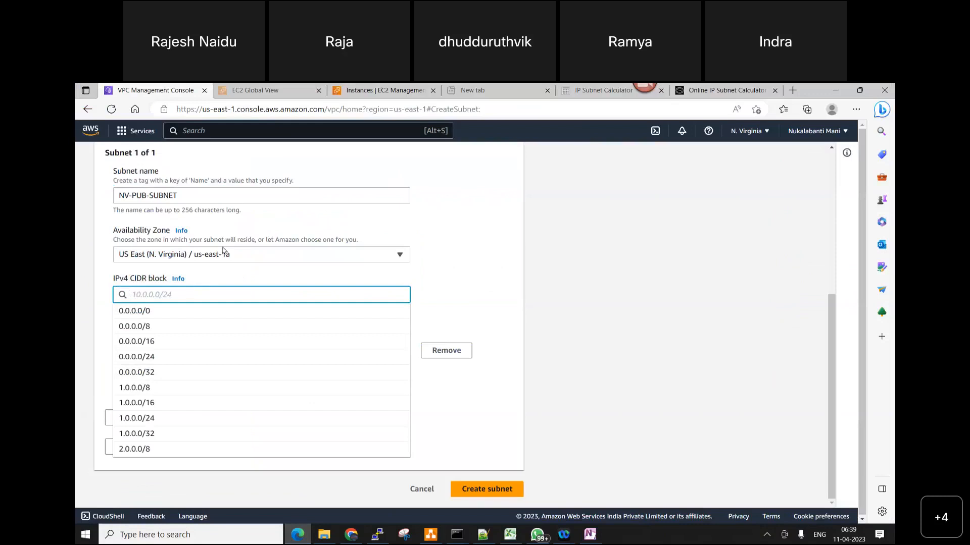
type("192")
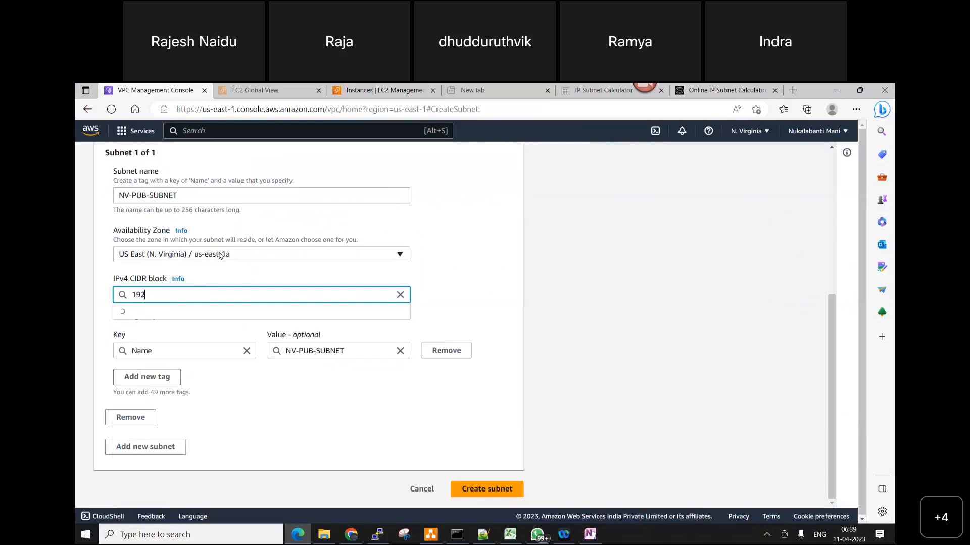
type(".168")
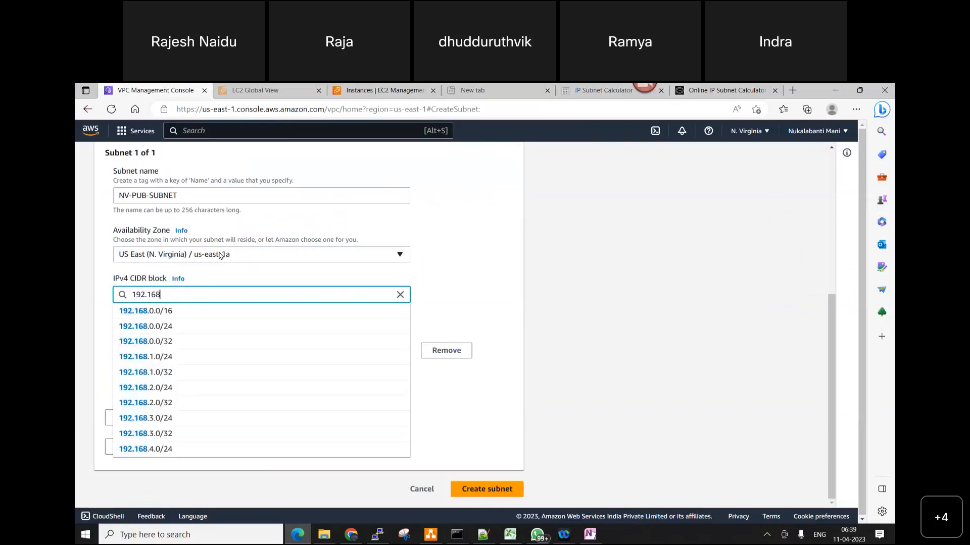
type(".1")
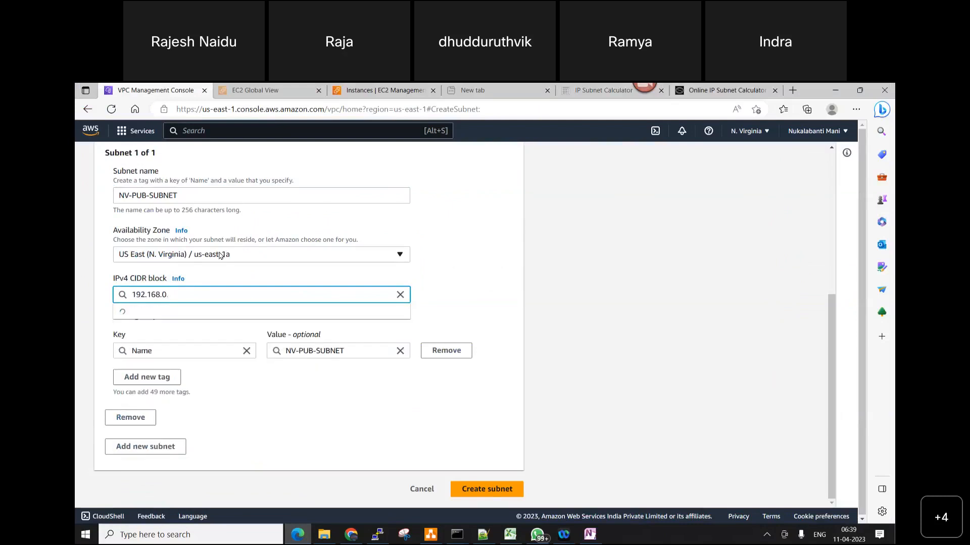
type("0.0")
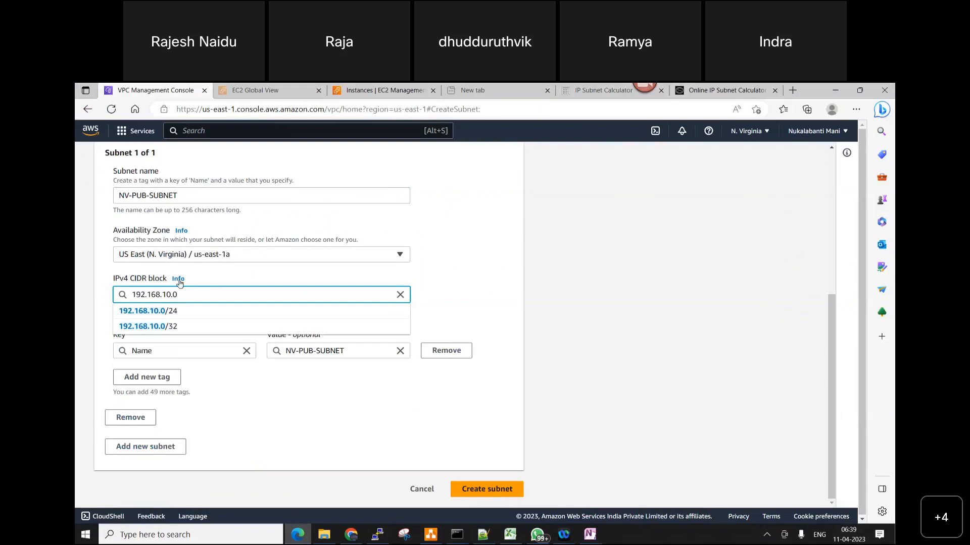
left_click(175, 310)
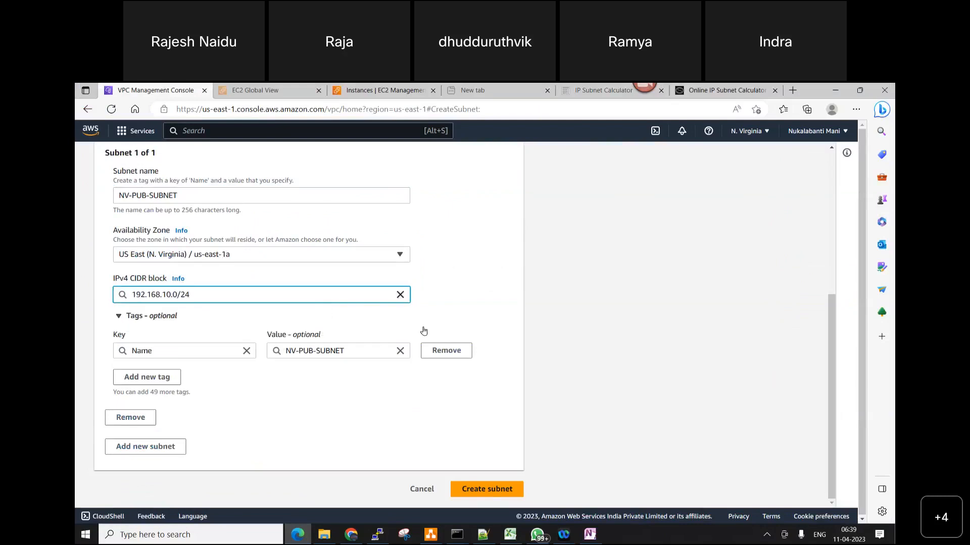
left_click(502, 492)
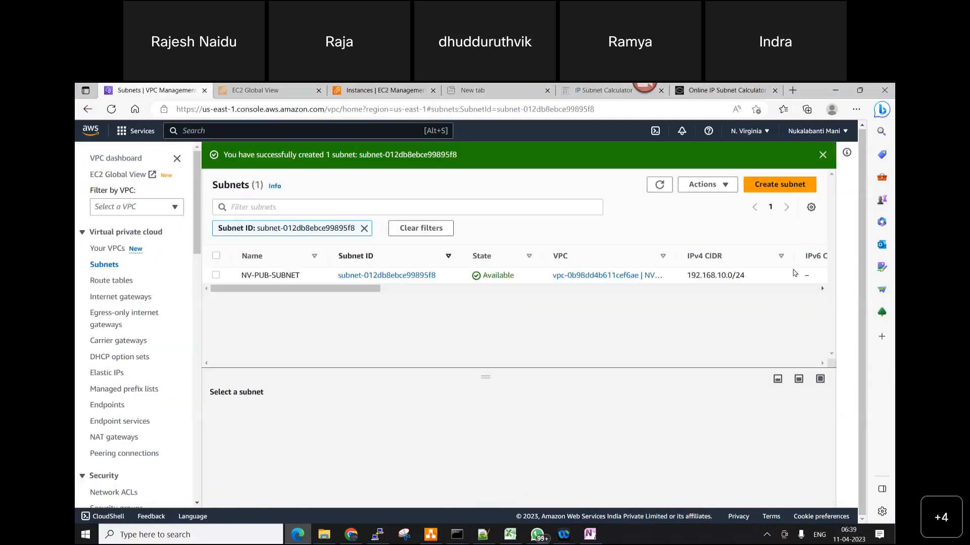
Switch to Notepad++ and add the line "2. Create Public subnet in" below item 1 in the new 307 notes
key("alt+Tab")
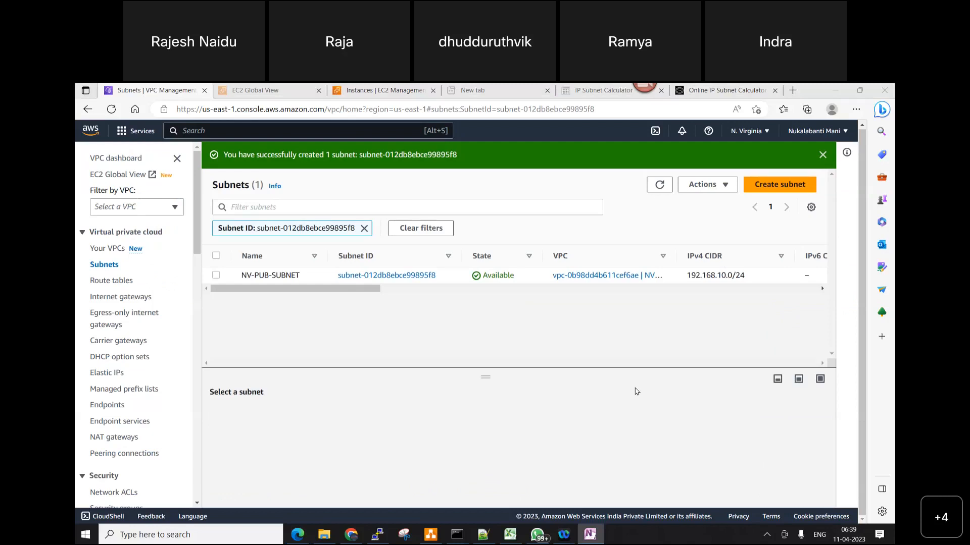
left_click(483, 534)
left_click(472, 170)
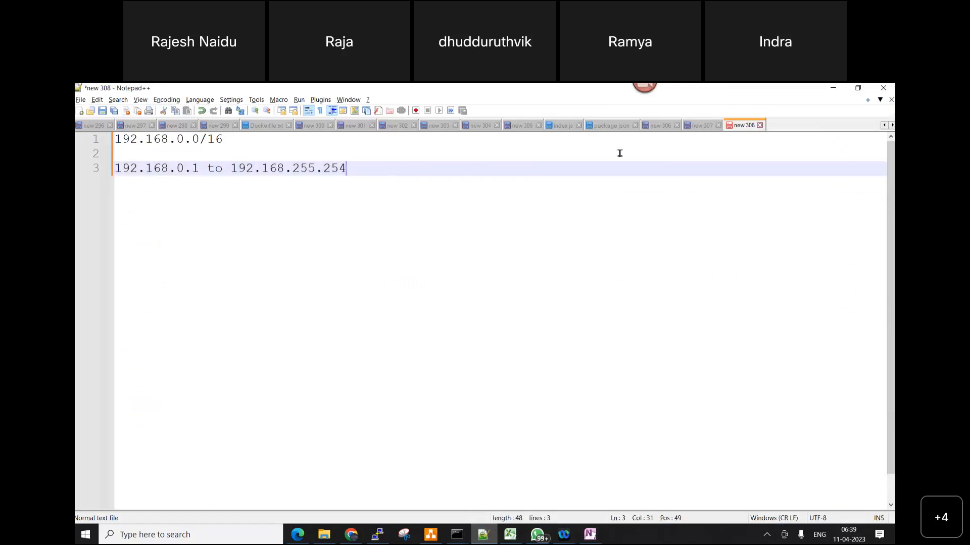
left_click(701, 125)
key("Return")
key("Return")
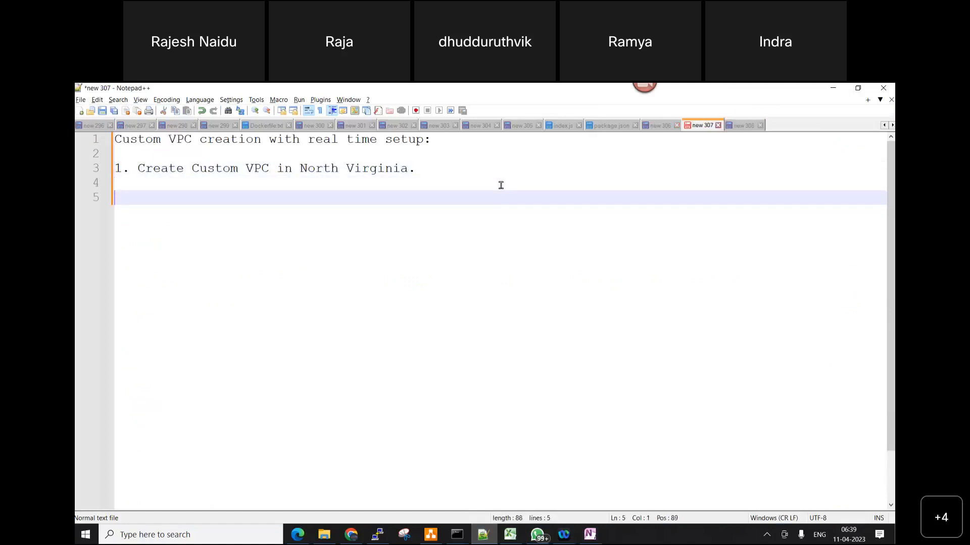
type("2. Create Pu")
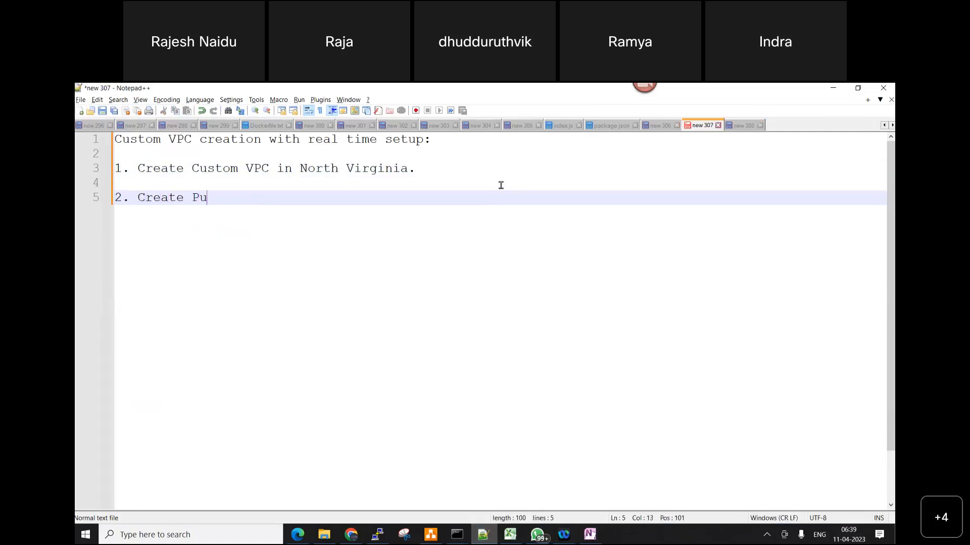
type("blic subnet in")
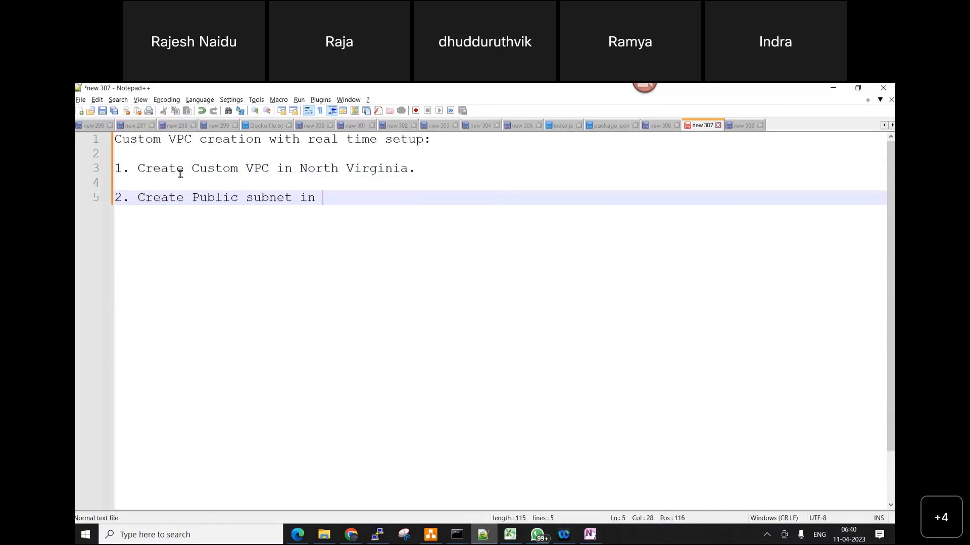
Insert the VPC name "NVVPC" in double quotes after "Custom VPC" in item 1
left_click(276, 170)
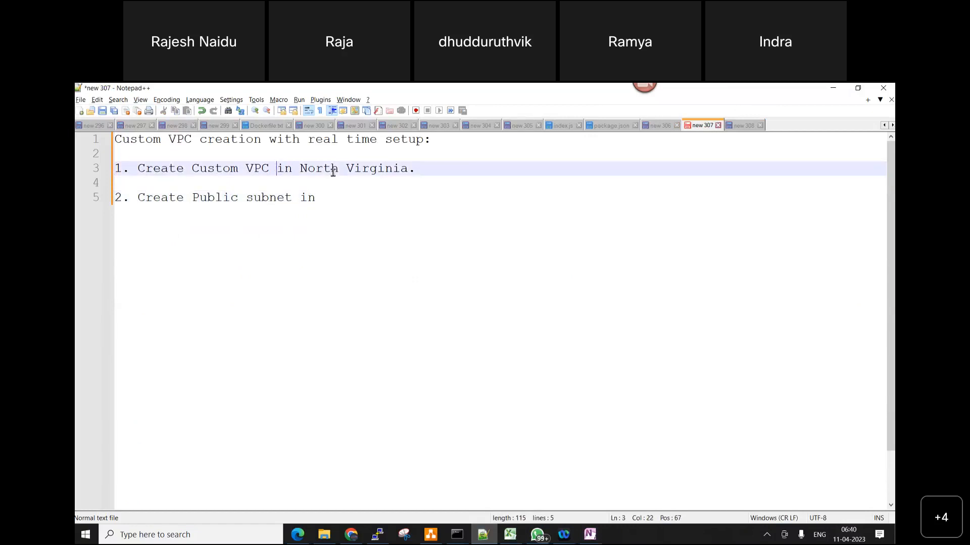
type("\"")
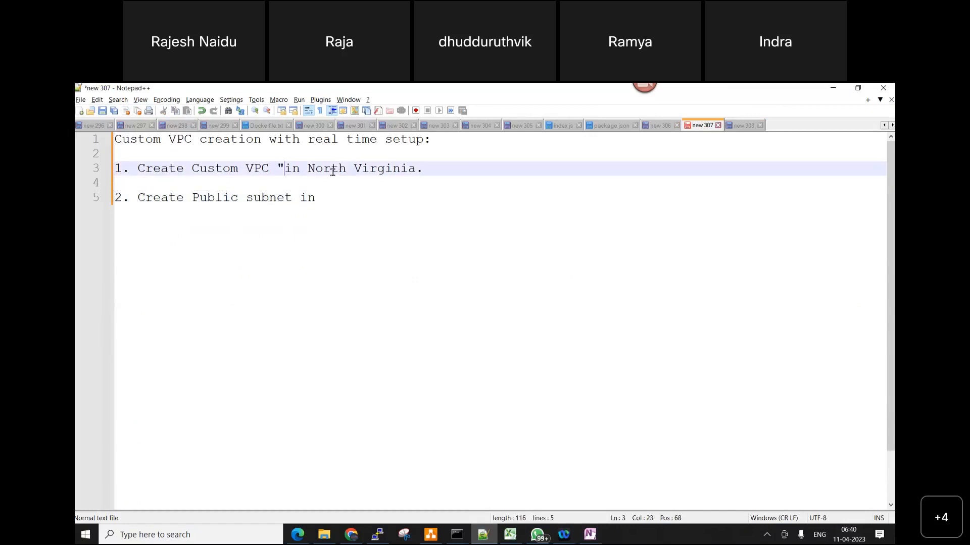
type("NVVPC\"")
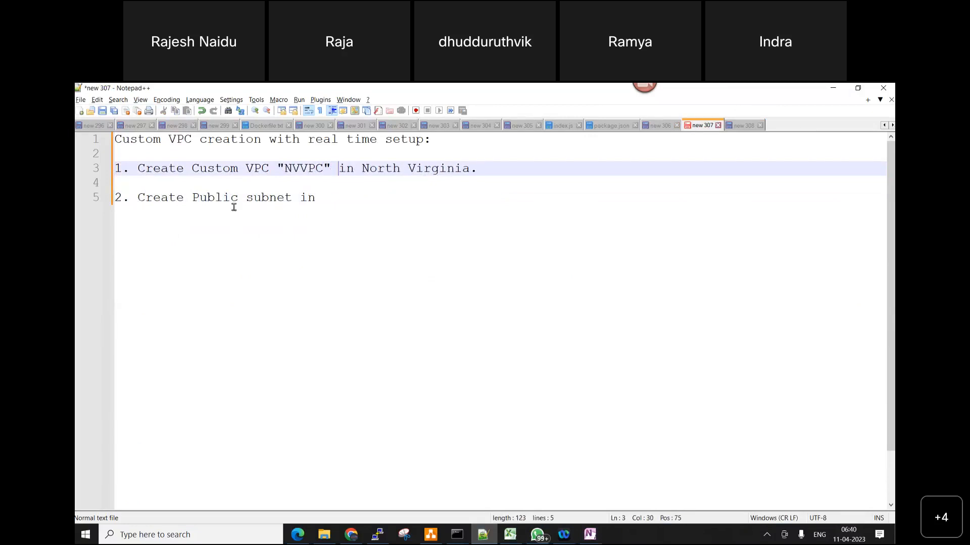
Insert the subnet name "NV-PUB-SUBNET" in double quotes after "Public subnet" in item 2
left_click(296, 197)
type("\"")
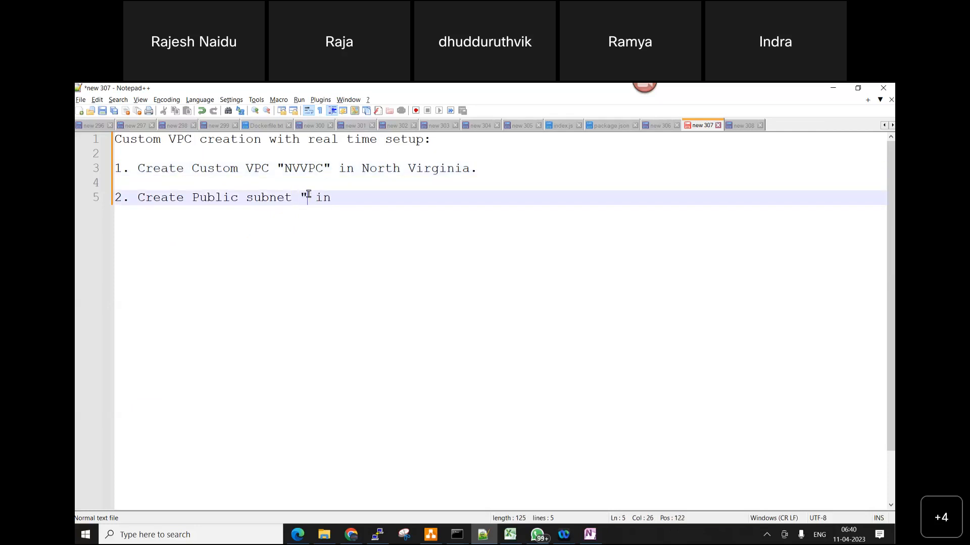
type("NV-PUB")
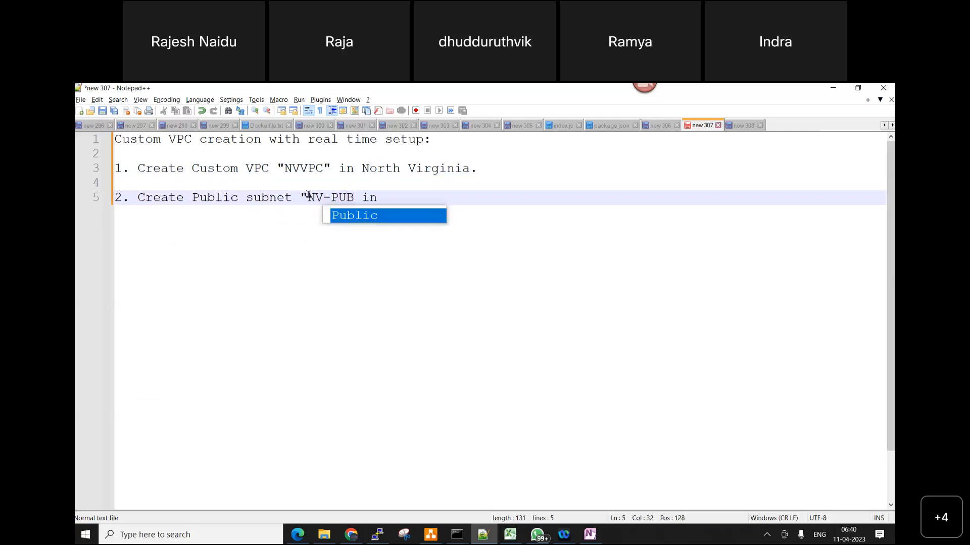
type("-SUBNET\"")
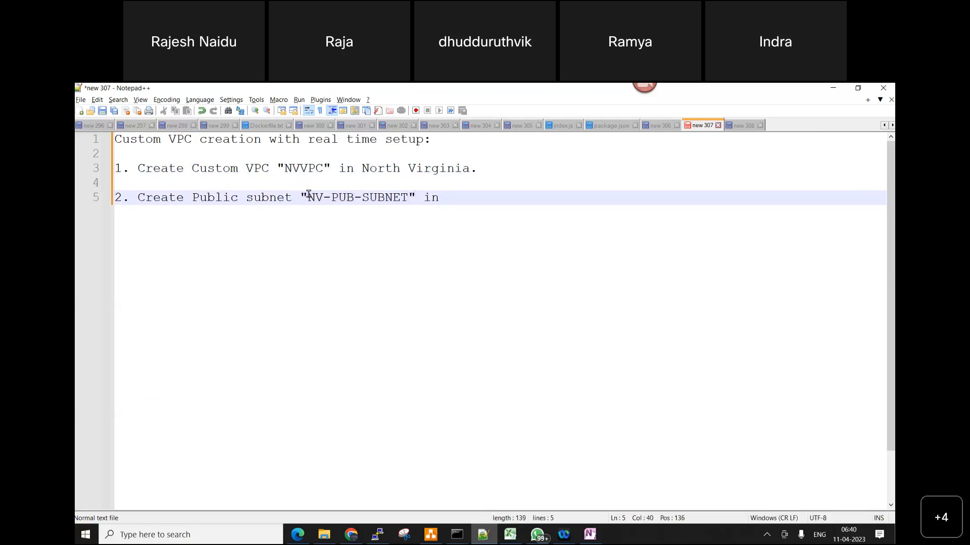
Complete item 2 by adding the quoted VPC name "NVVPC" after "in"
left_click(464, 195)
type("\"NV")
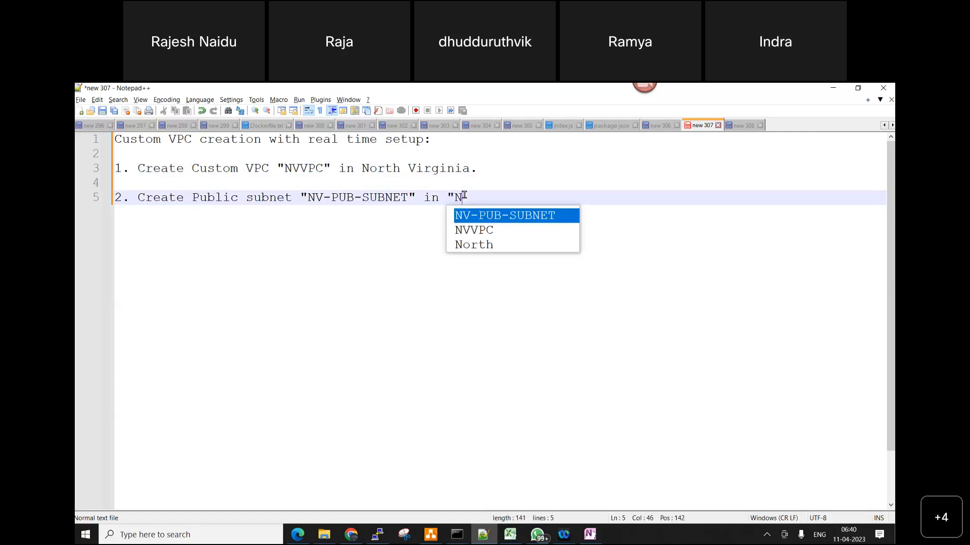
key("Down")
key("Return")
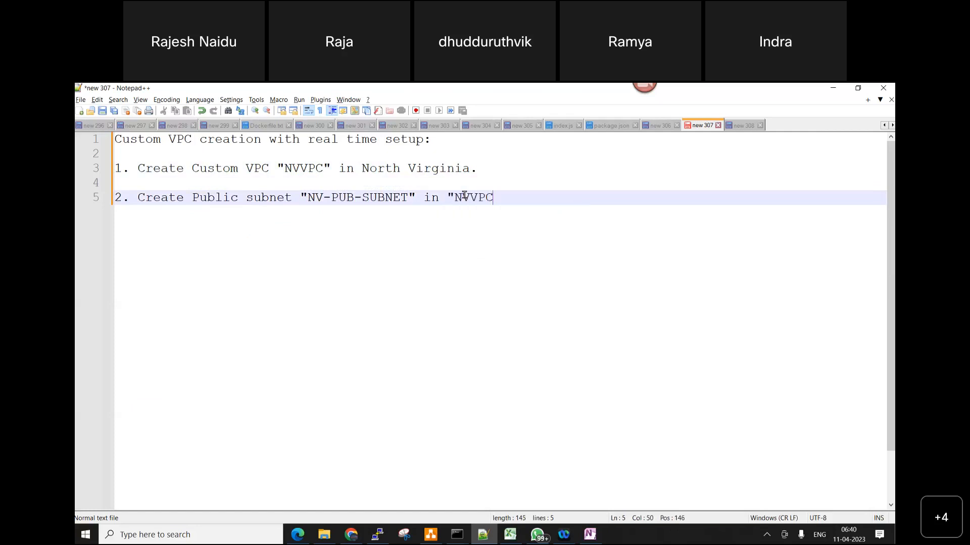
type("\"")
Add item 3 below item 2 by copying the text "Create Public subnet "NV-PUB-SUBNET" in "NVVPC""
key("Return")
key("Return")
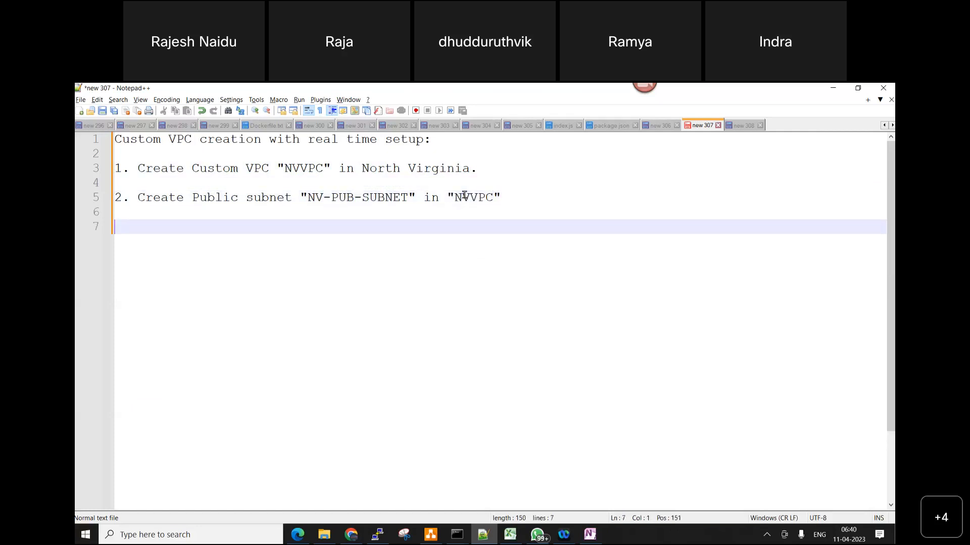
type("3")
left_click_drag(137, 198, 513, 196)
key("ctrl+c")
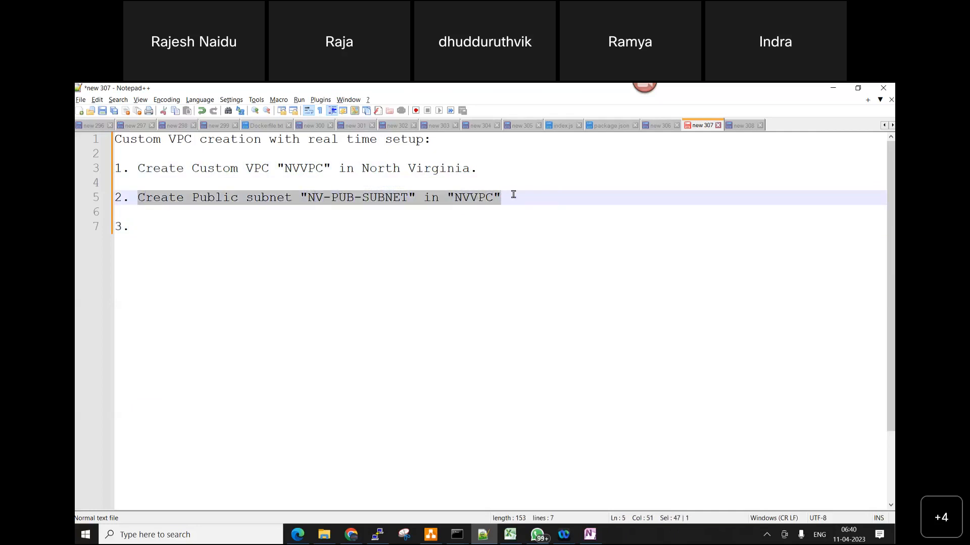
left_click(151, 228)
key("ctrl+v")
In item 3, replace "Public" with "Private" and change the subnet name to "NV-PRI-SUBNET"
left_click(239, 227)
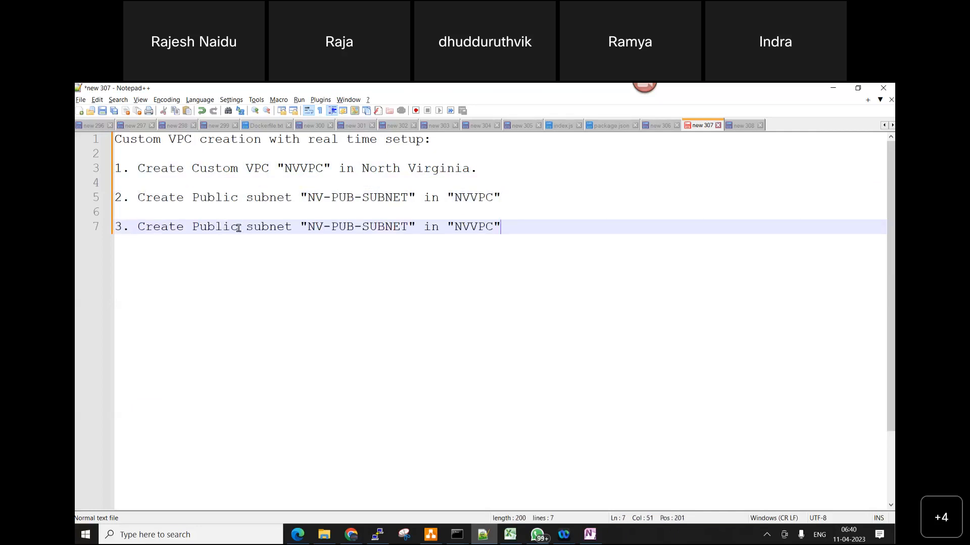
key("BackSpace")
key("BackSpace")
key("BackSpace")
key("BackSpace")
key("BackSpace")
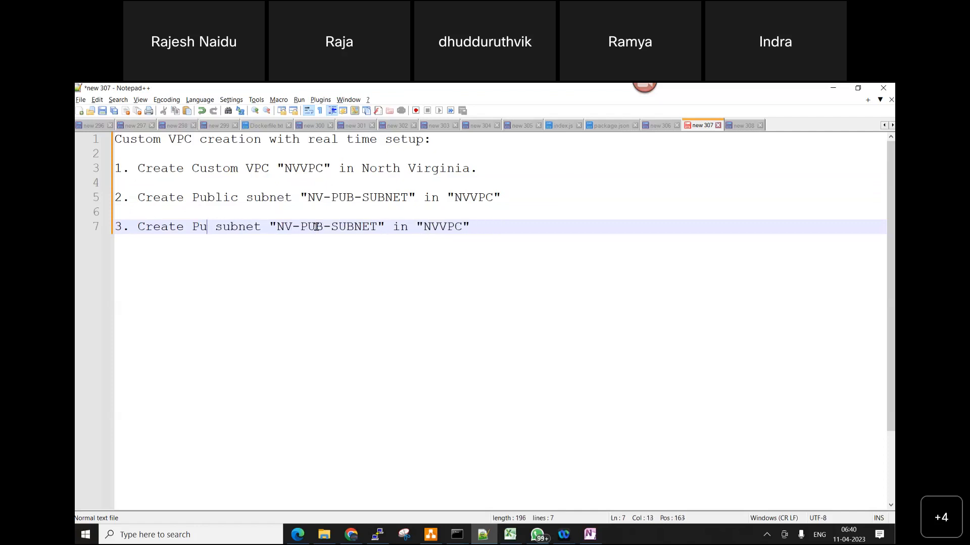
type("rivate")
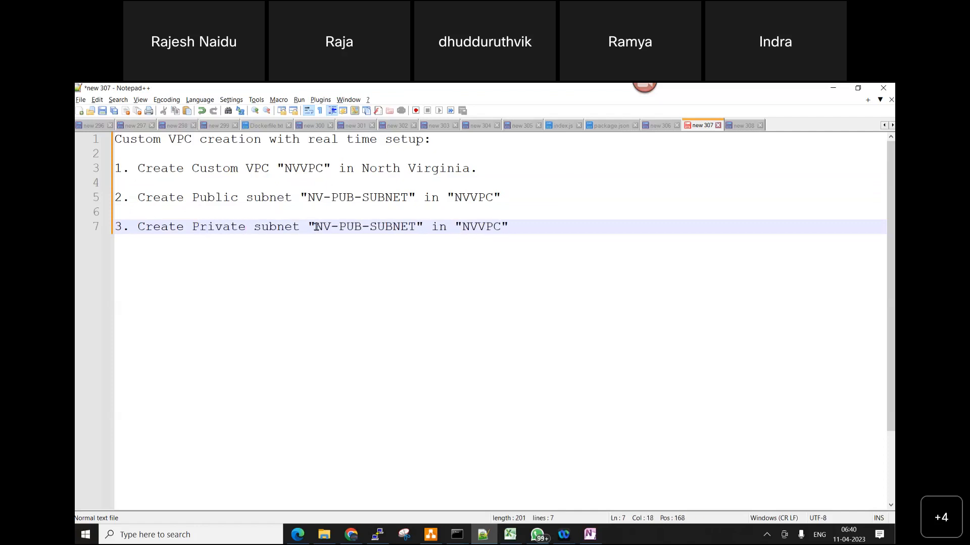
left_click(363, 226)
key("BackSpace")
key("BackSpace")
type("RI")
left_click(535, 271)
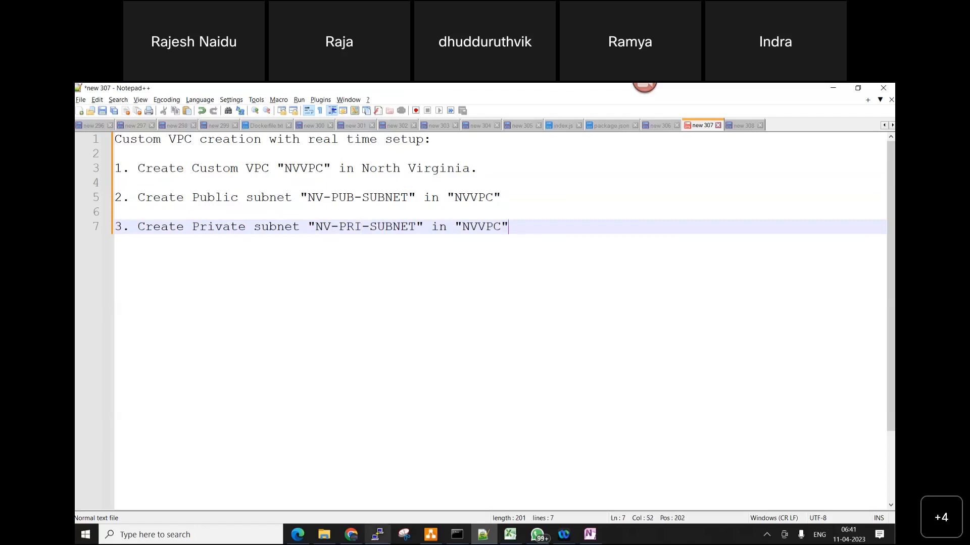
Switch to the AWS console in Edge and start creating another subnet in the NVVPC VPC
left_click(295, 535)
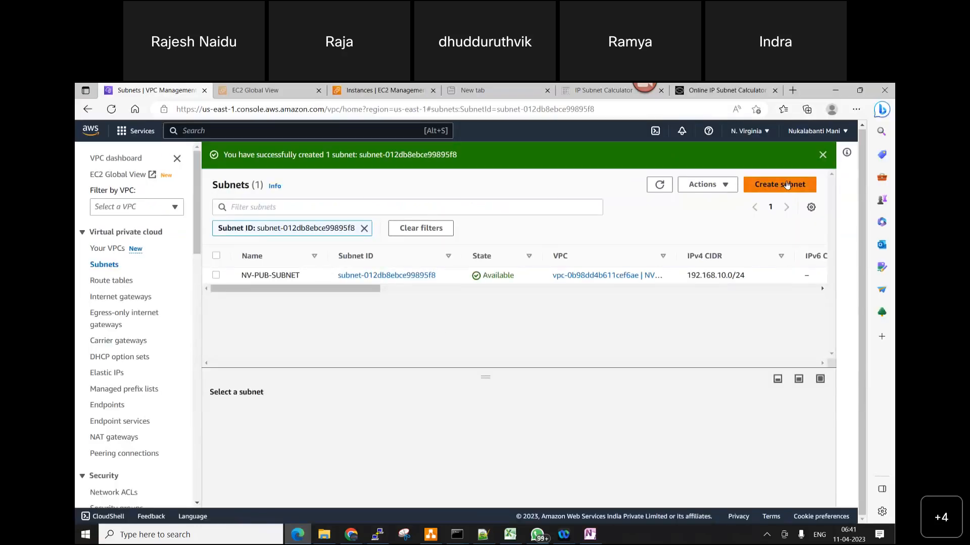
left_click(787, 185)
left_click(398, 278)
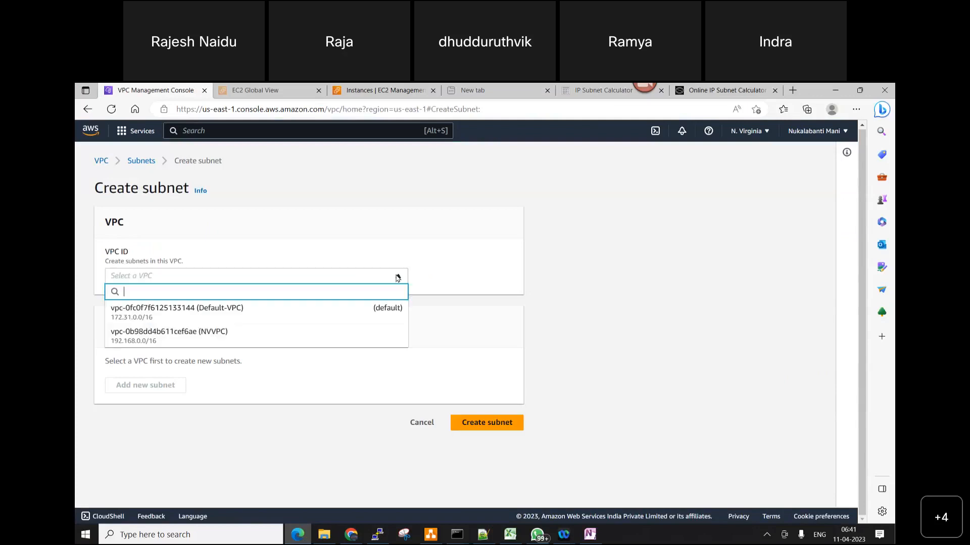
left_click(299, 333)
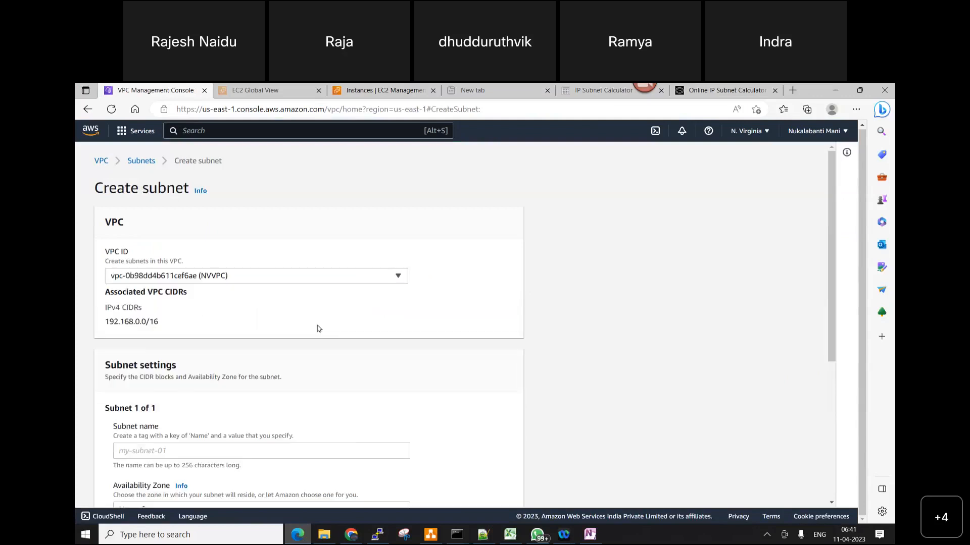
Name the subnet NV-PRI-SUBNET and set its availability zone to us-east-1a
scroll(318, 329, "down", 4)
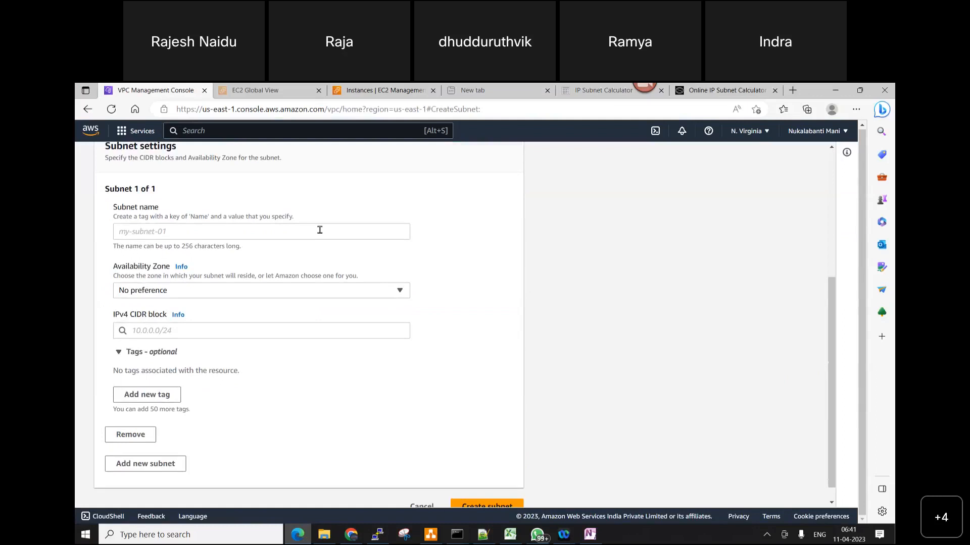
left_click(318, 231)
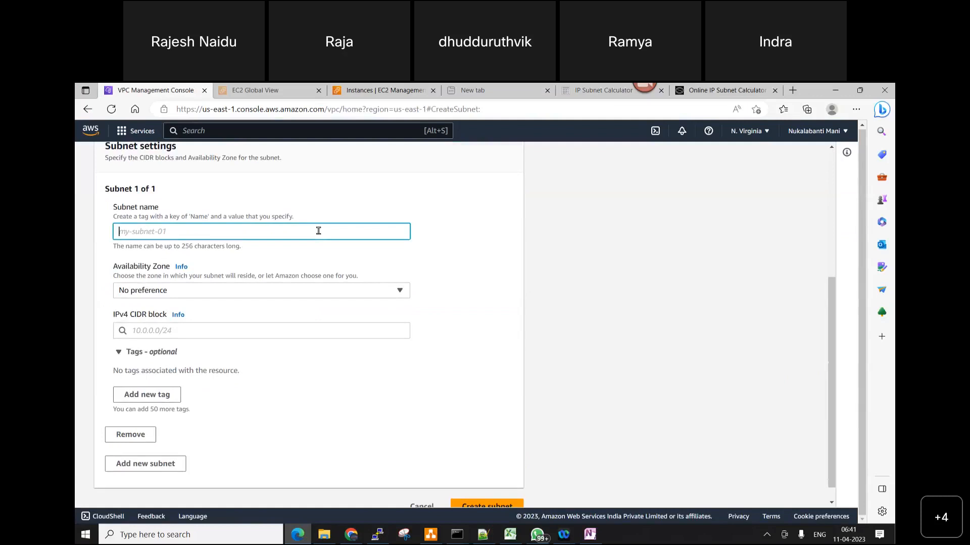
type("NV-PRI")
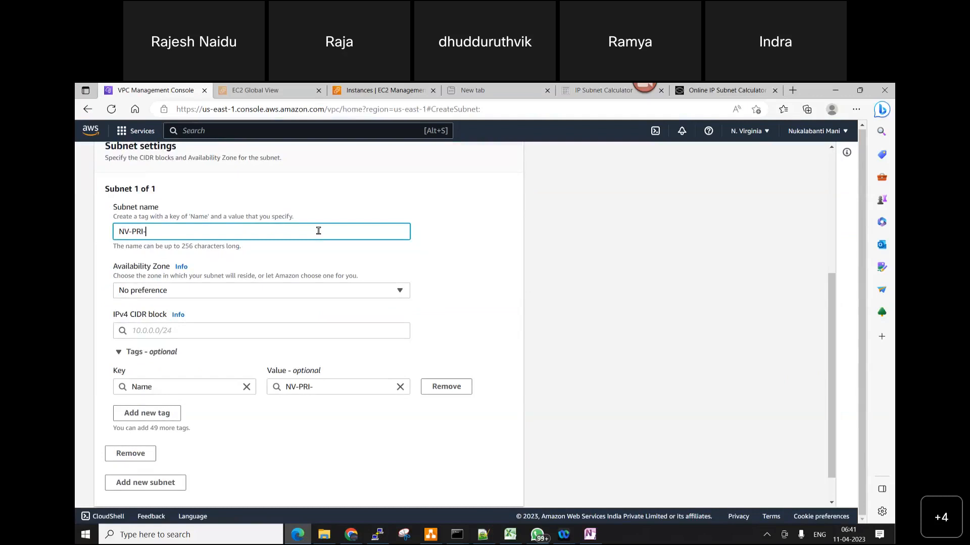
type("-SUBNET")
left_click(308, 293)
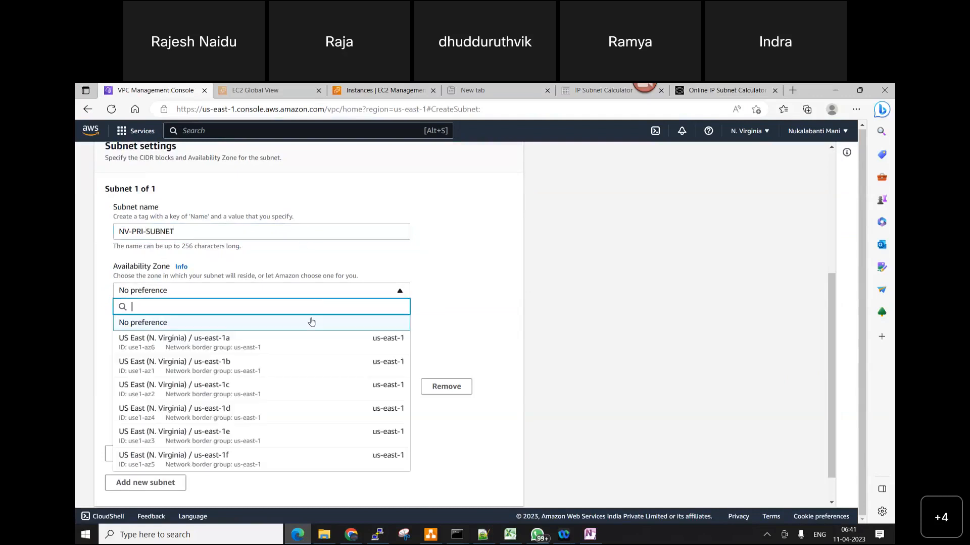
left_click(306, 337)
Set the subnet's IPv4 CIDR block to 192.168.20.0/24 and create the subnet
scroll(316, 336, "down", 1)
left_click(162, 288)
type("92")
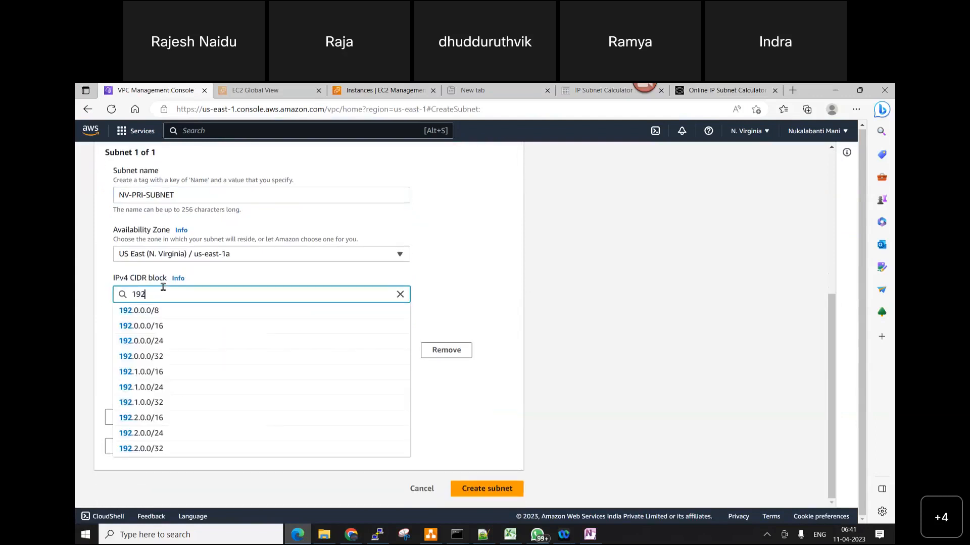
type(".168.2")
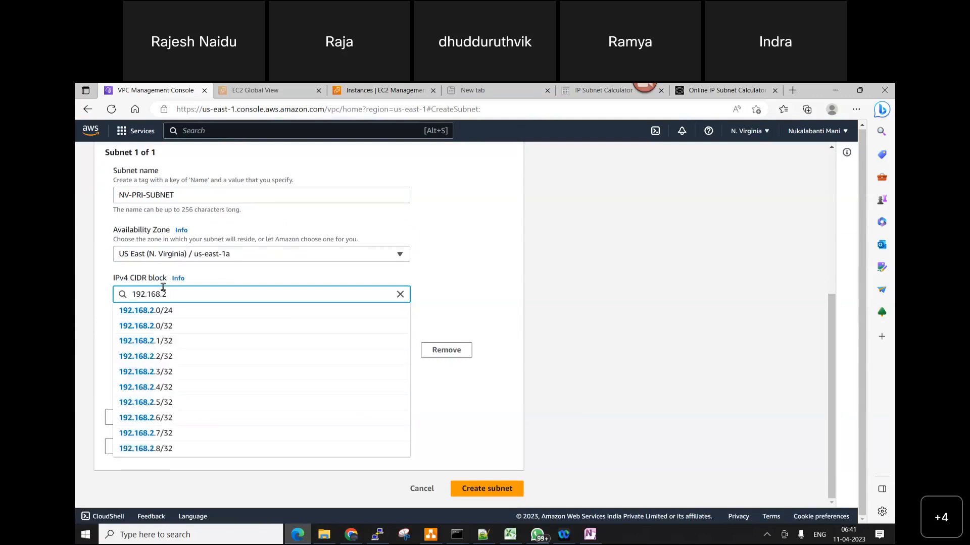
type("0.0")
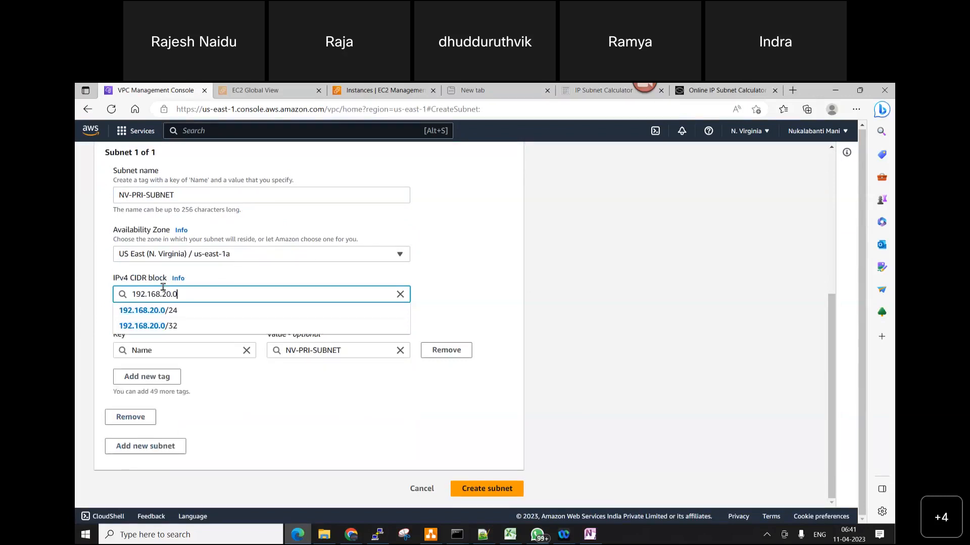
left_click(185, 312)
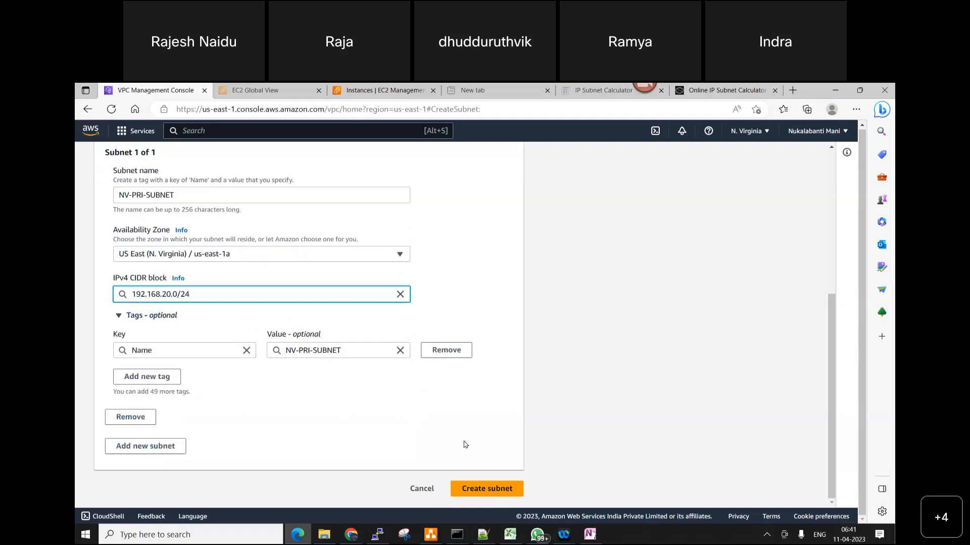
left_click(485, 487)
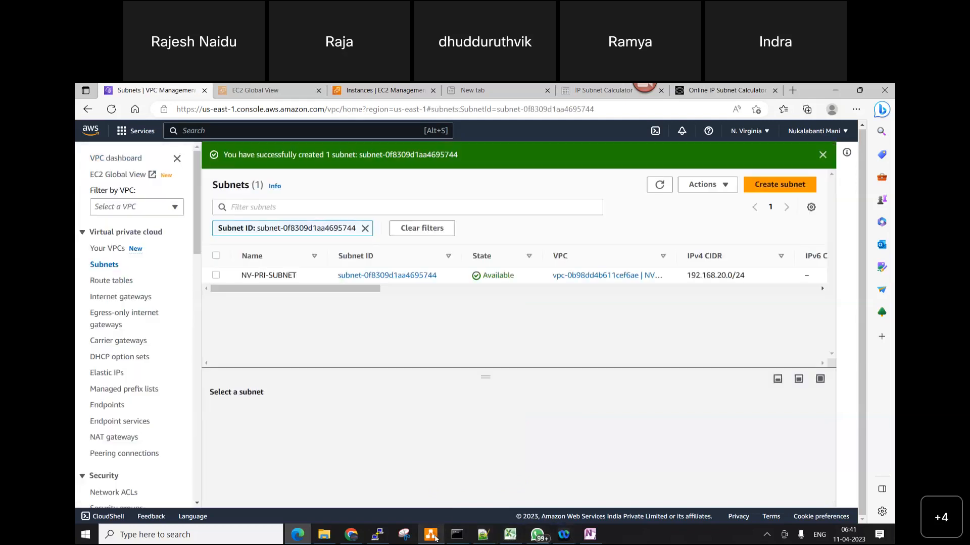
Switch to diagrams.net and place a Private subnet shape, 280 x 130, below the public subnet inside the VPC box
mouse_move(435, 538)
left_click(450, 483)
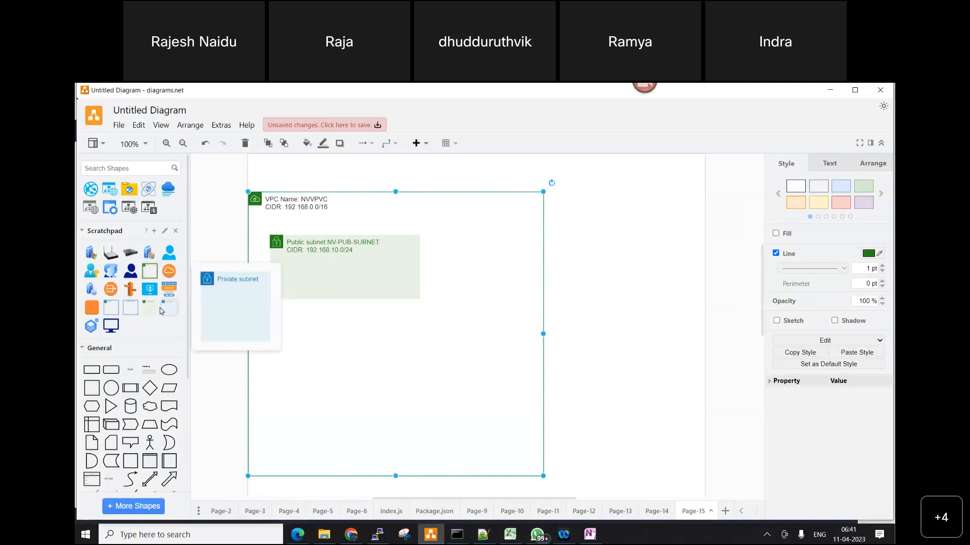
mouse_move(168, 309)
left_mouse_down()
mouse_move(460, 348)
mouse_move(426, 366)
mouse_move(302, 377)
mouse_move(417, 364)
left_mouse_up()
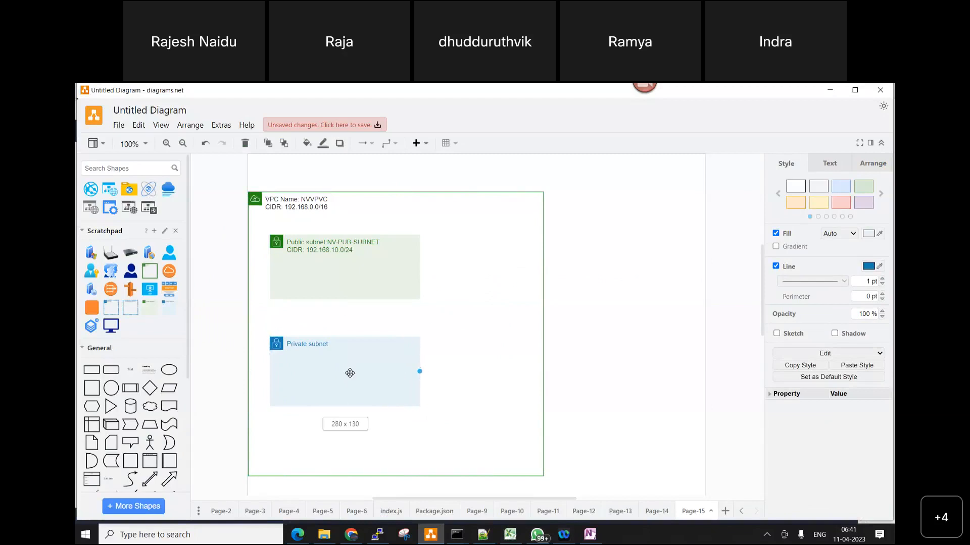
Extend the private subnet's label to "Private subnet:NV-PRI-SUBNET" with "CIDR:192.168.20.0/24" on a second line
double_click(340, 356)
key("Right")
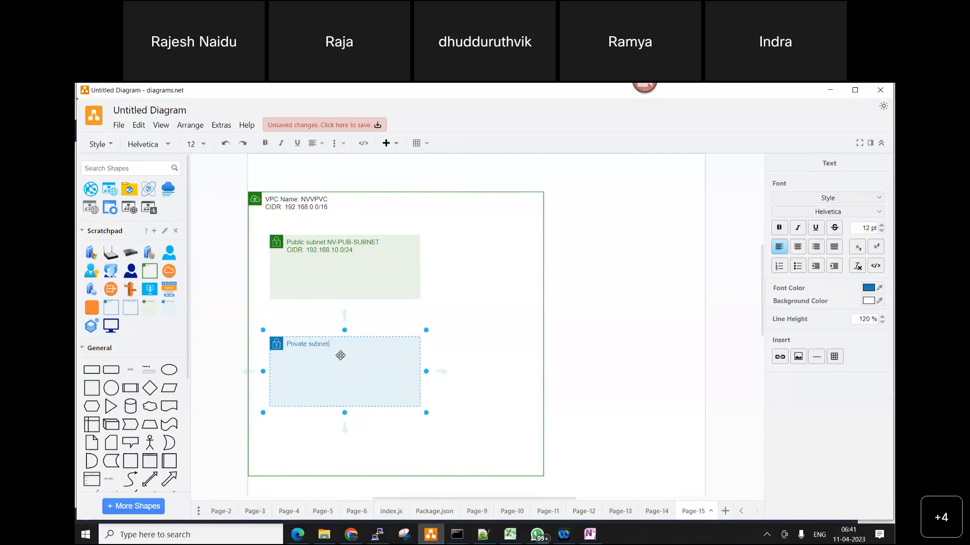
type(":NV")
type("-PR")
type("I-SUBNET ")
type("CIDR")
type(":192")
type(".168")
type(".")
type("20")
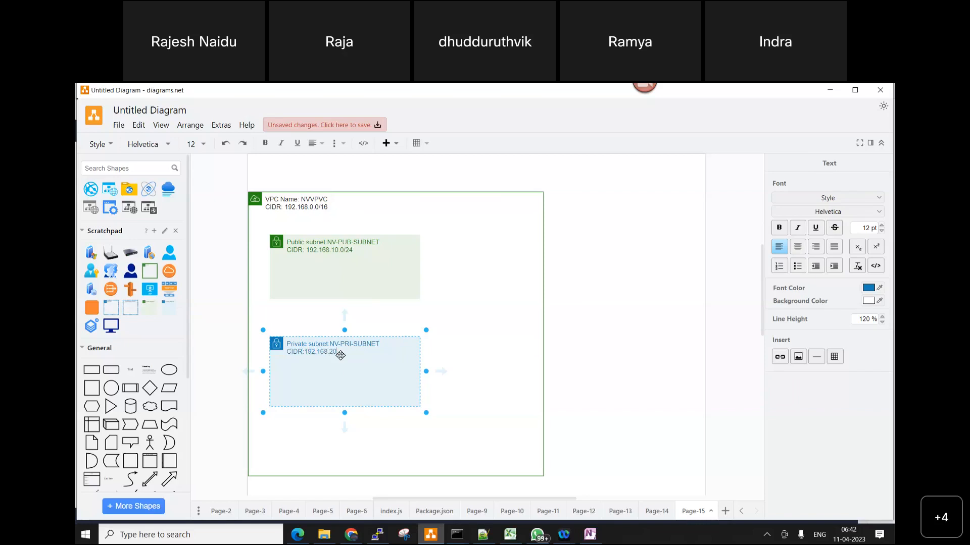
type(".0/24")
left_click(705, 374)
left_click(346, 361)
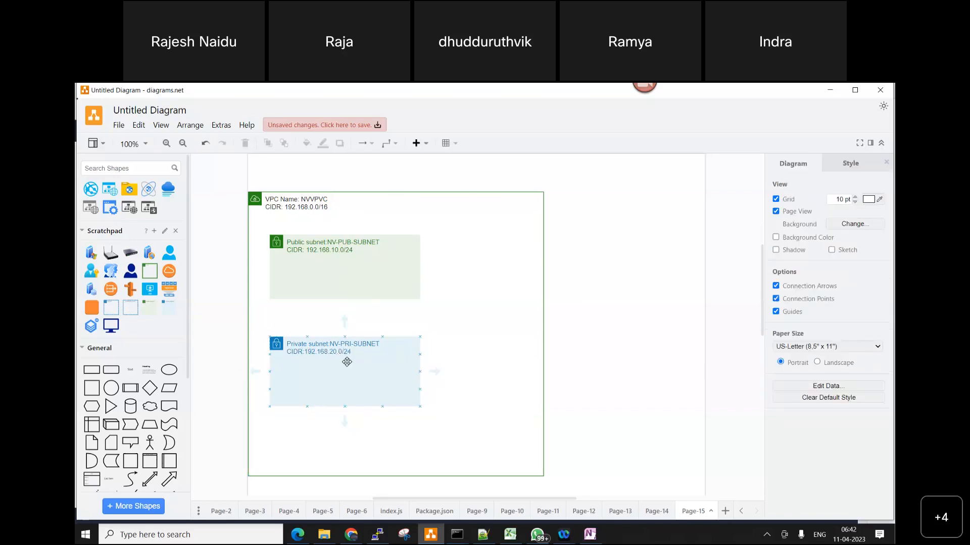
left_click(364, 271)
left_click(368, 364)
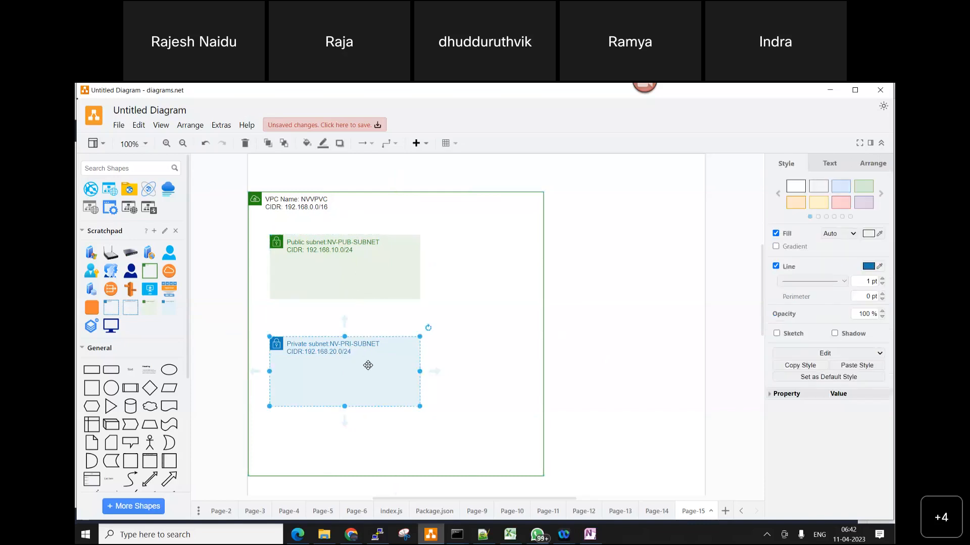
left_click(344, 281)
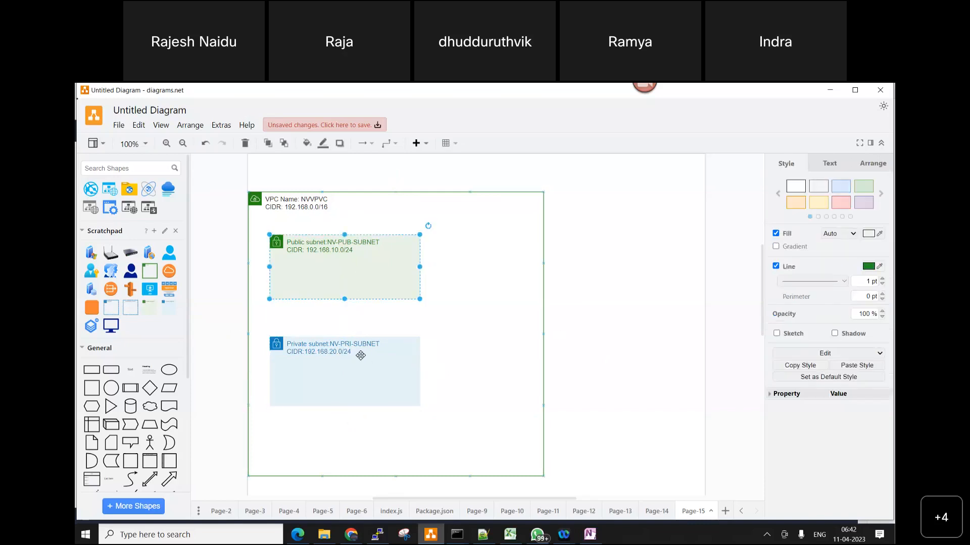
left_click(363, 373)
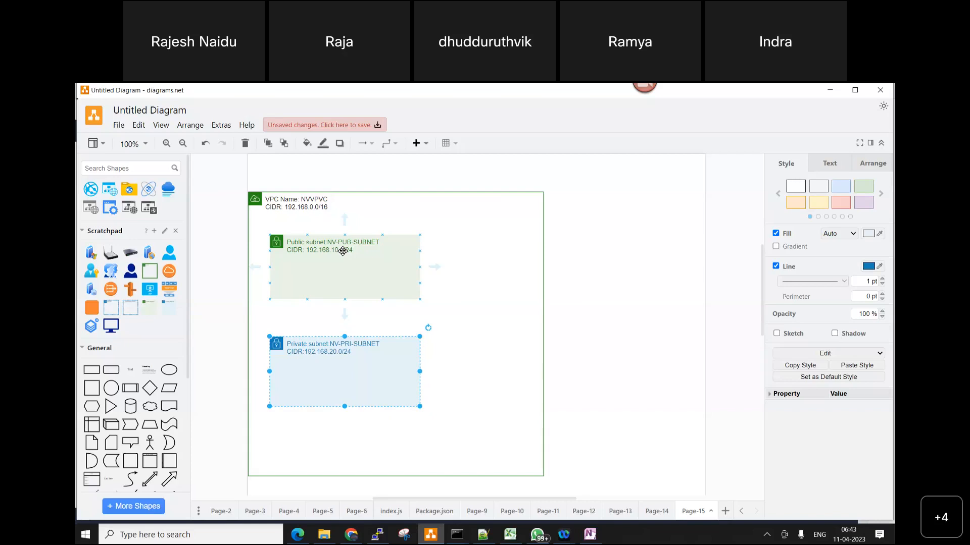
Switch to Edge, search the web for "80 miles in km" in a new tab, and return to diagrams.net
left_click(298, 535)
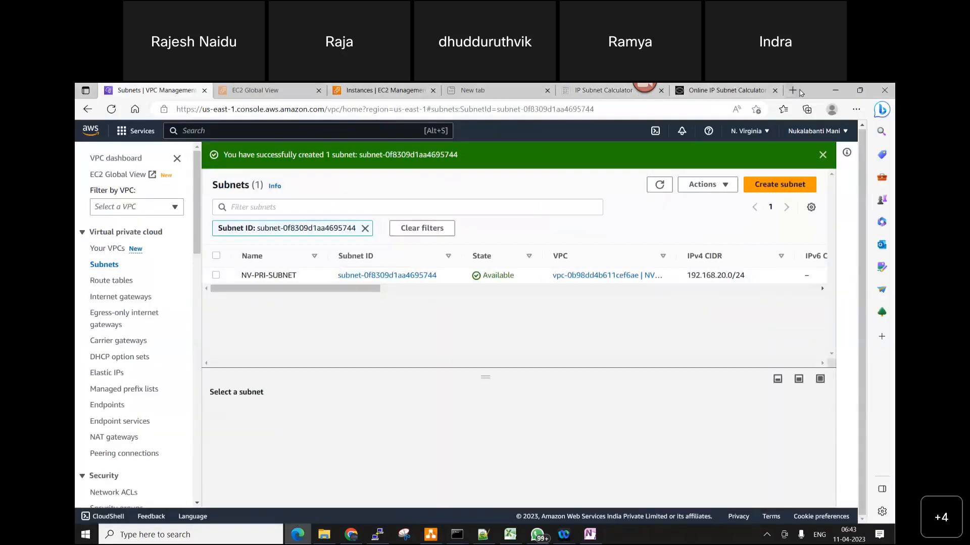
key("ctrl+t")
type("8")
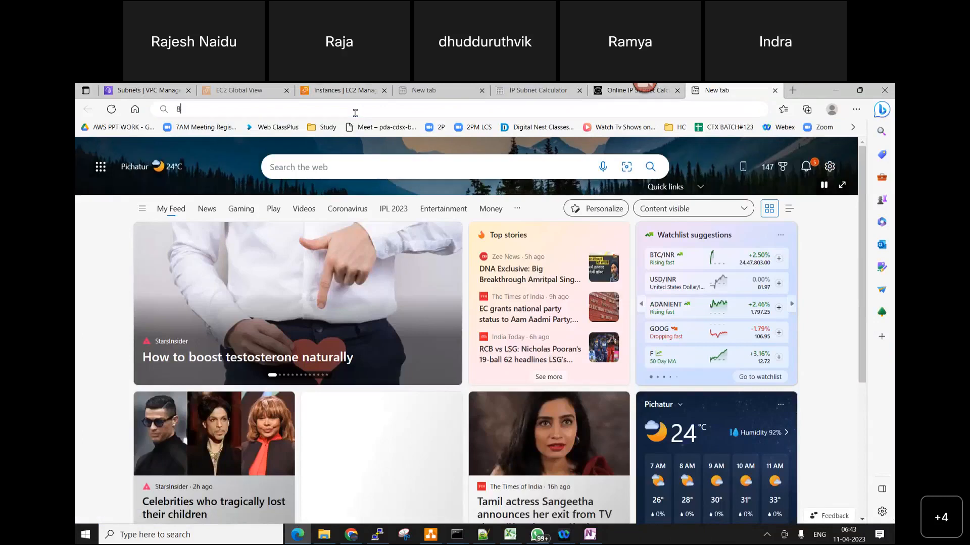
type("0 mi")
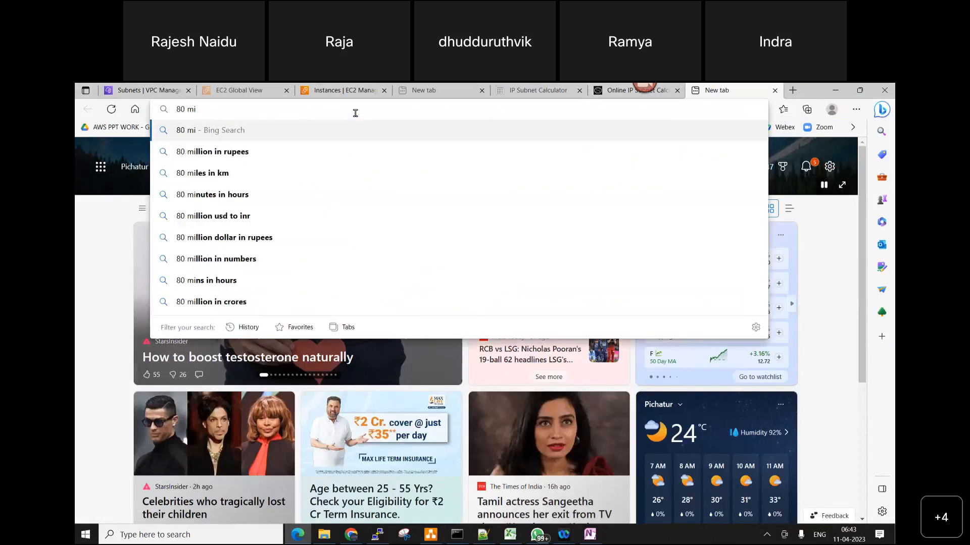
type("l")
key("Down")
key("Down")
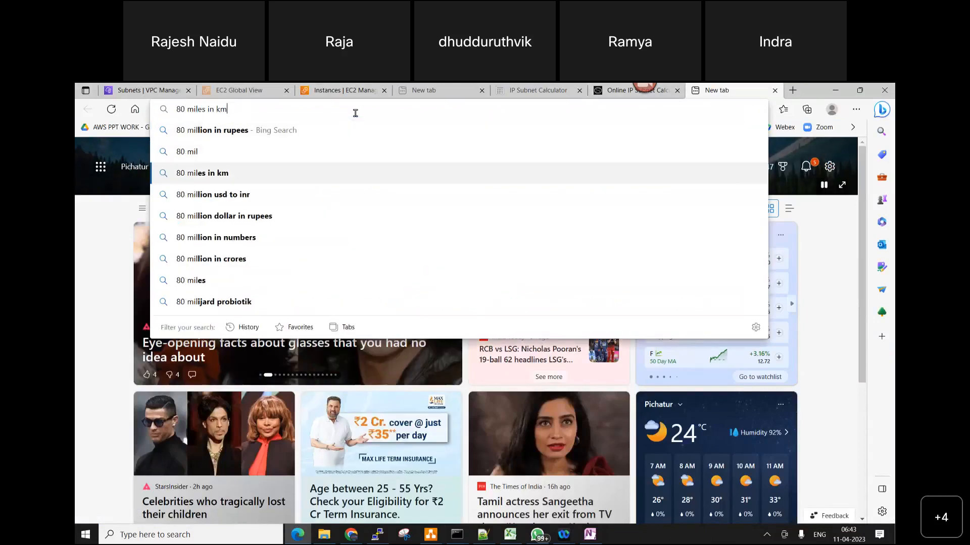
key("Return")
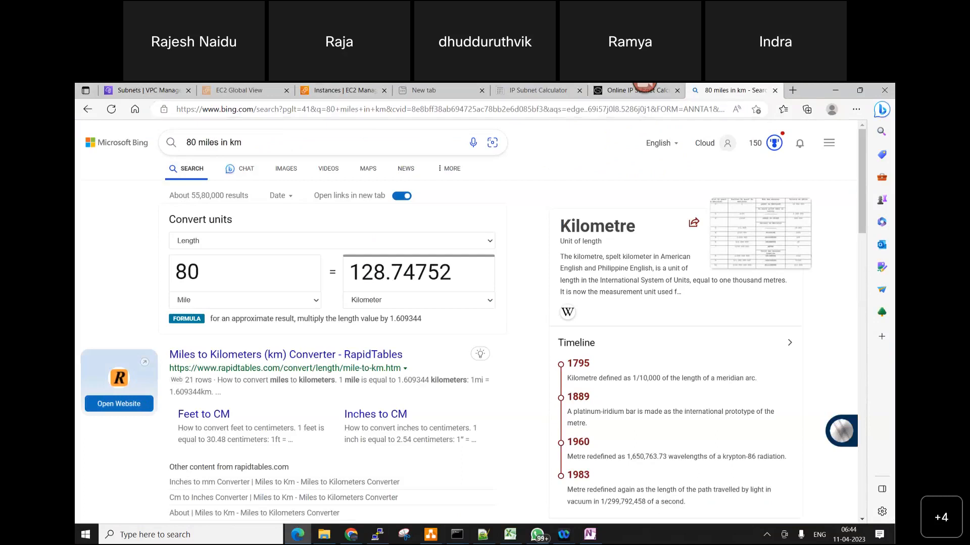
left_click(432, 534)
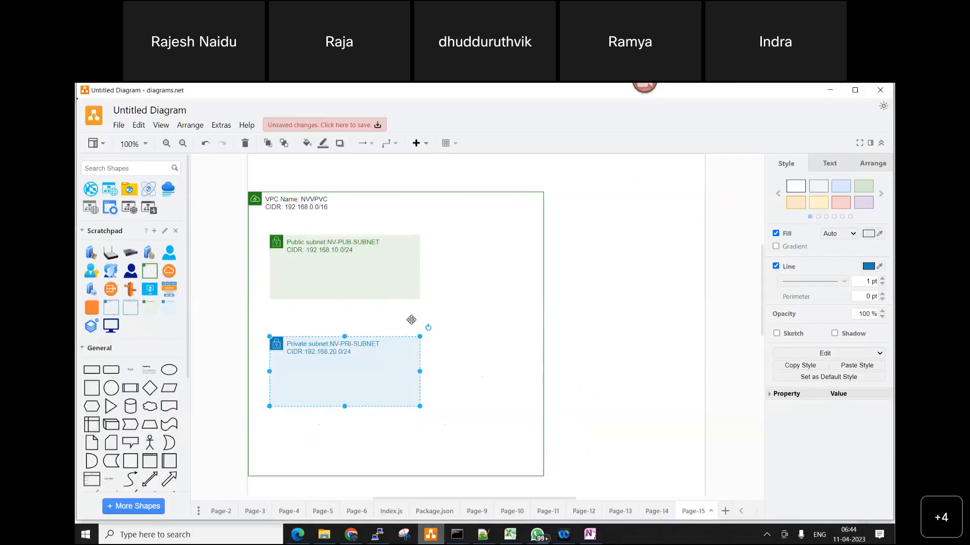
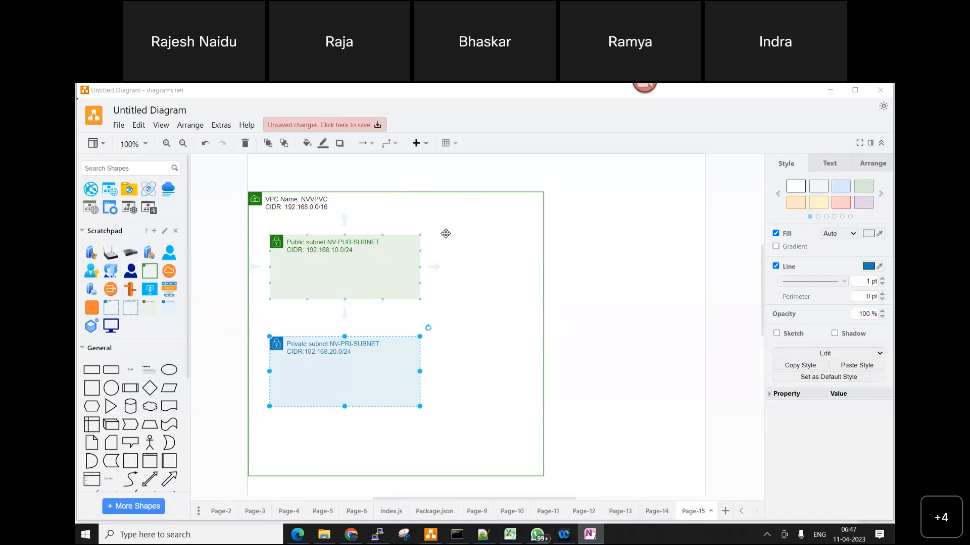
Move the private and public subnet boxes down inside the VPC box, and narrow the VPC box slightly
left_click(371, 262)
left_click(360, 376)
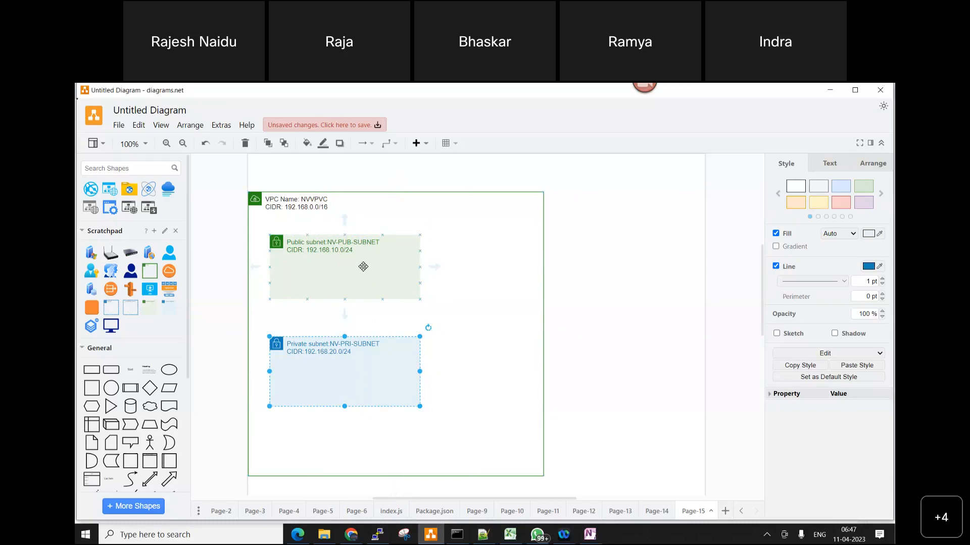
left_click_drag(349, 383, 348, 399)
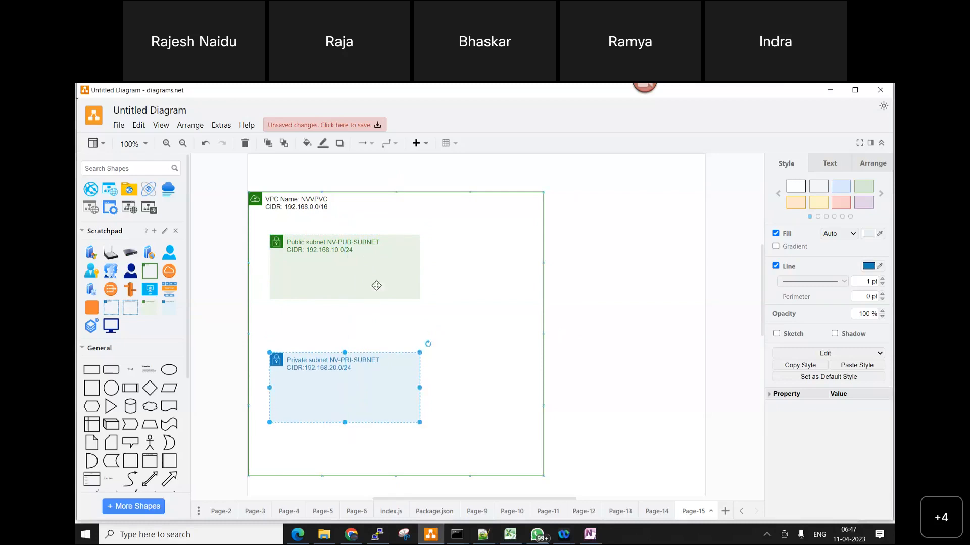
left_click(373, 262)
left_click_drag(372, 262, 373, 285)
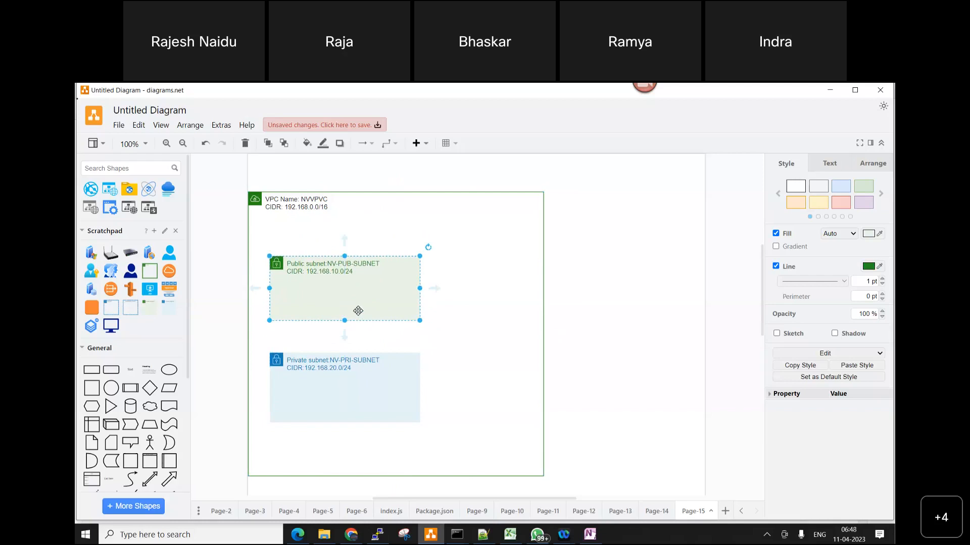
left_click(506, 280)
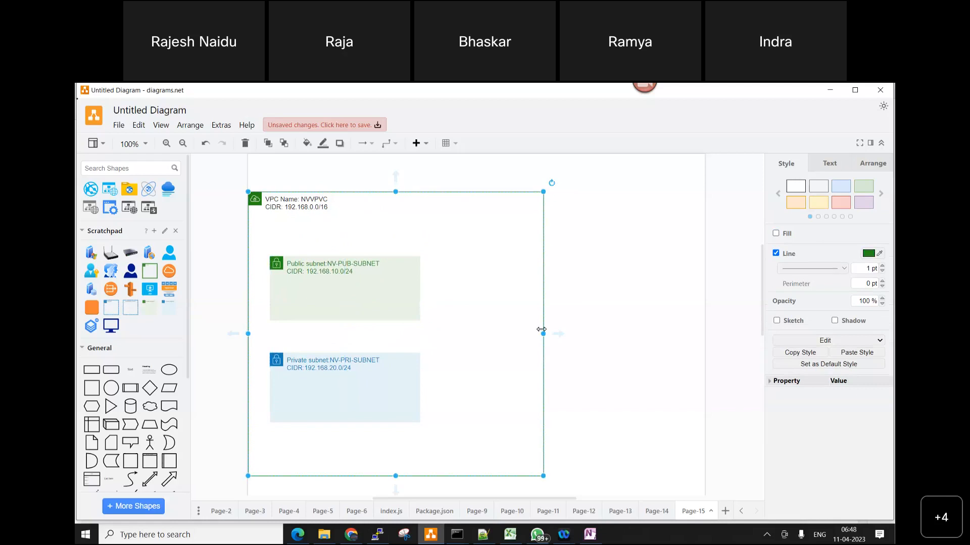
left_click_drag(540, 330, 526, 331)
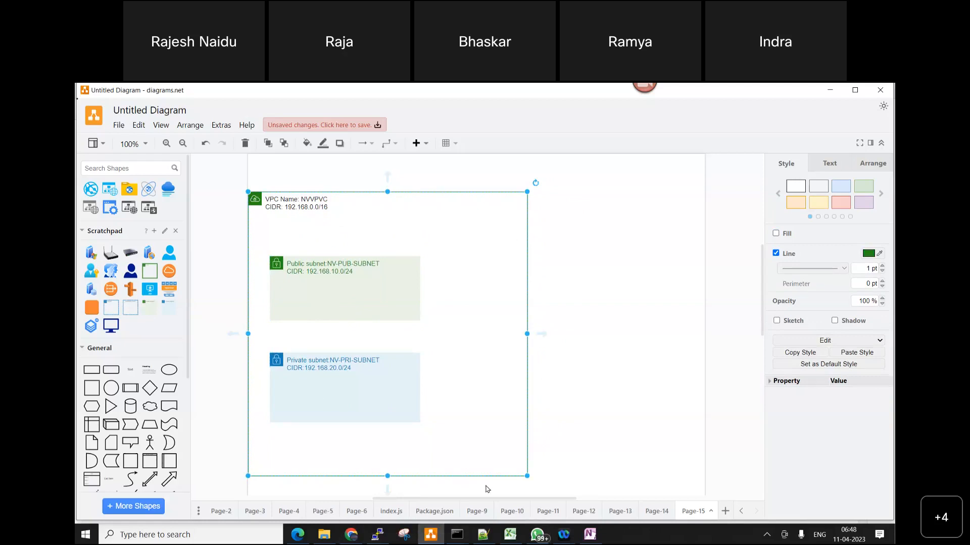
Switch to Notepad++ and begin a fourth setup item, after a blank line, with "4. Create Internet Gateway"
left_click(437, 538)
left_click(483, 534)
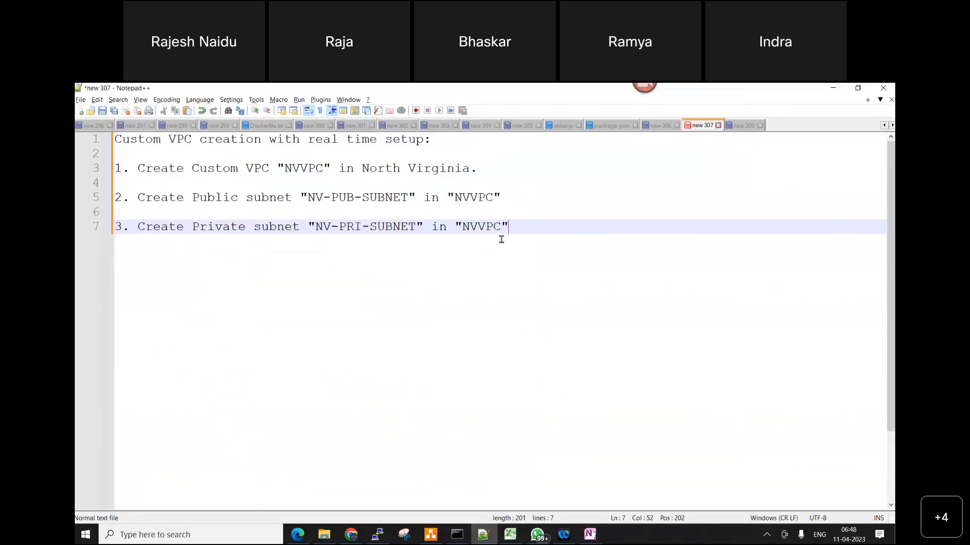
key("Return")
key("Return")
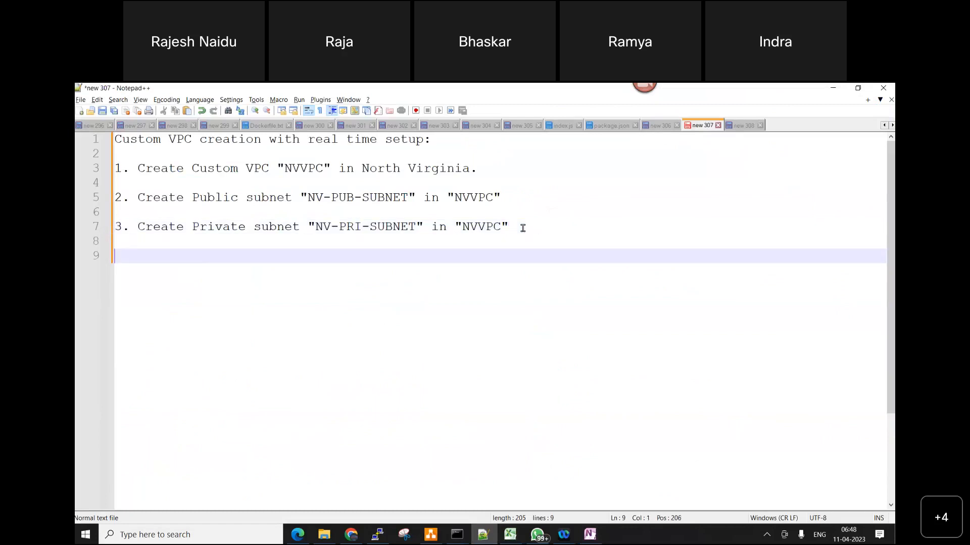
type("4. create")
key("BackSpace")
key("BackSpace")
key("BackSpace")
key("BackSpace")
key("BackSpace")
key("BackSpace")
type("Create Internet Gateway ")
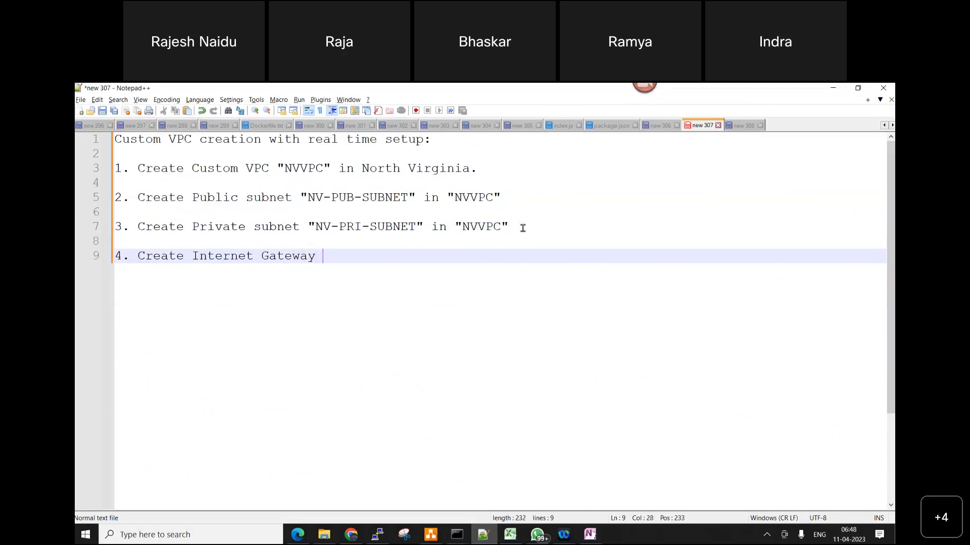
type("and attach to \"")
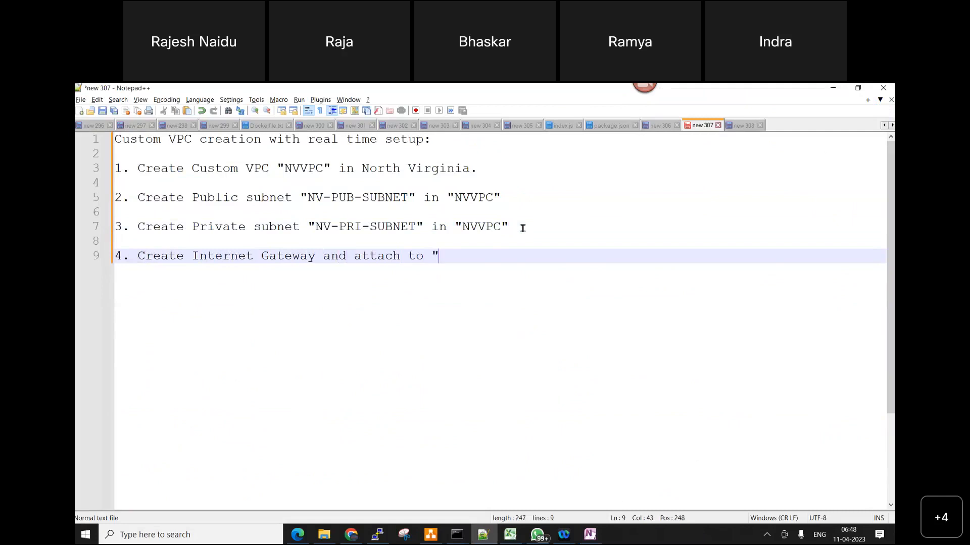
type("N")
Complete the fourth item with the words and attach to "NVVPC", keeping the VPC name in quotation marks
key("Down")
key("Down")
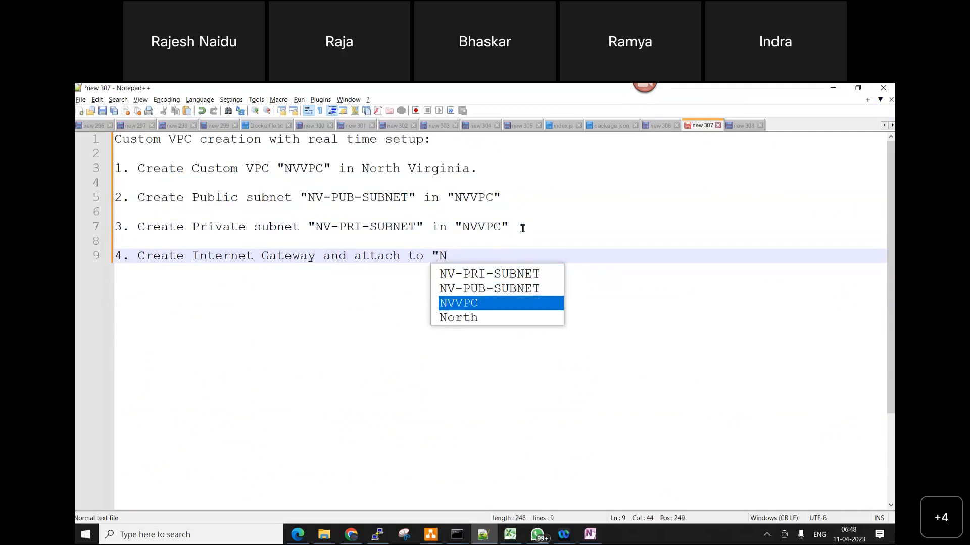
key("Return")
type("\"")
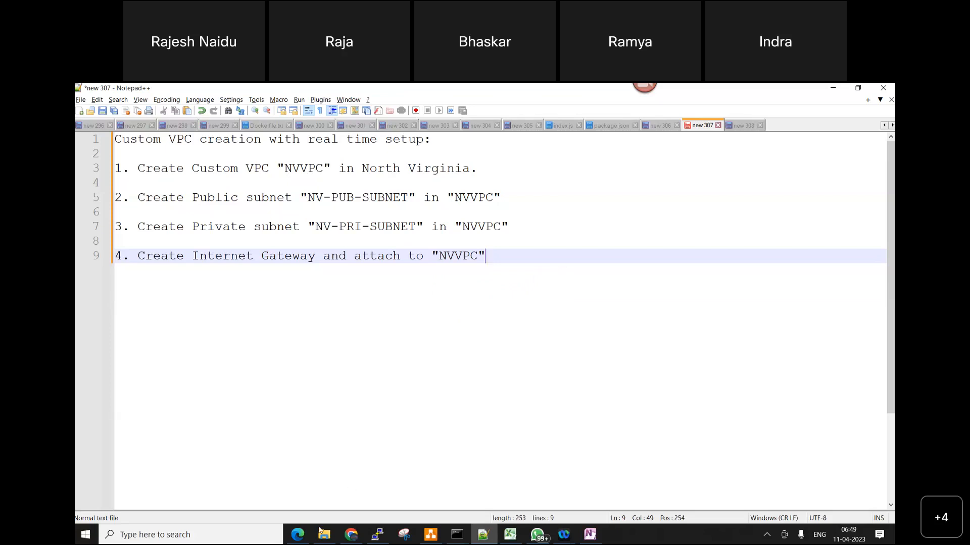
Switch to the AWS VPC console in Edge and name the Default-VPC's internet gateway DEFAULT-IGW
left_click(296, 535)
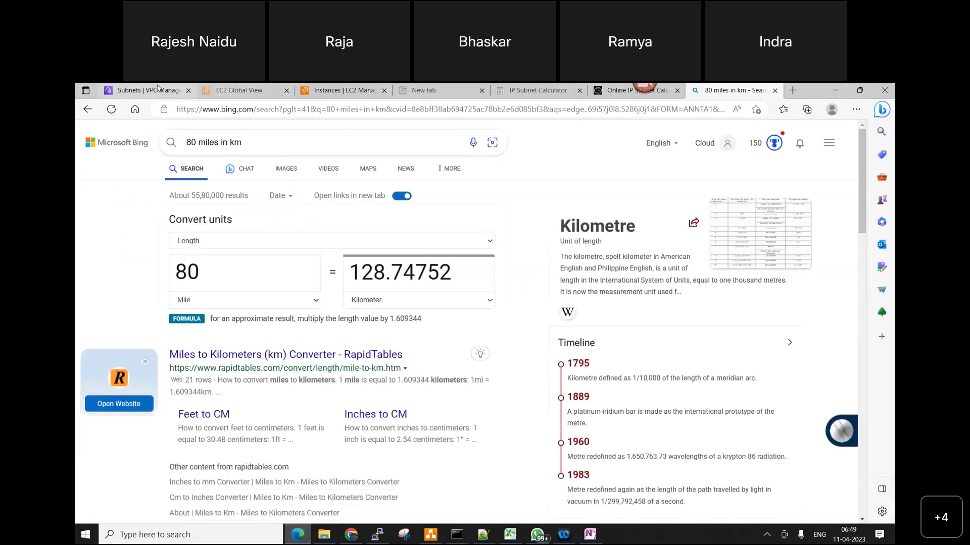
left_click(158, 88)
left_click(133, 301)
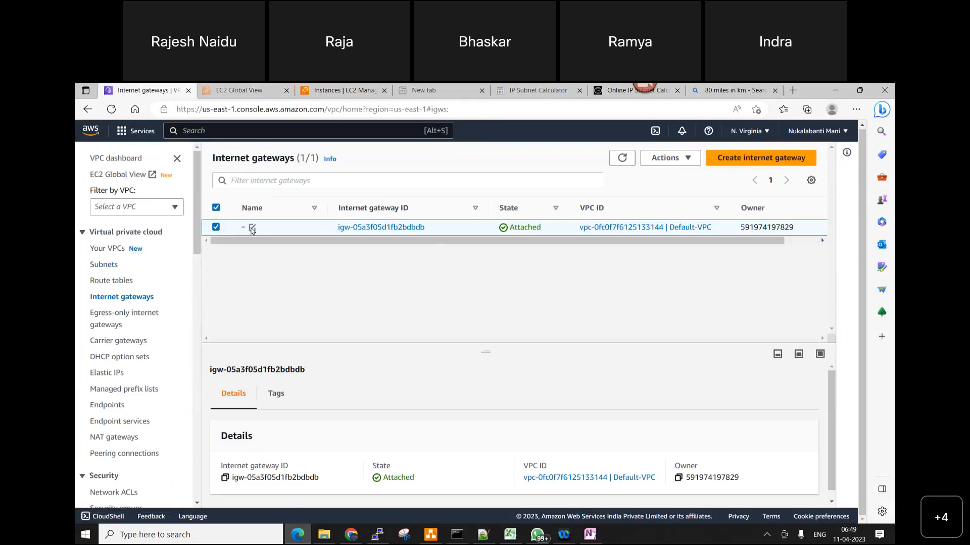
left_click(252, 229)
left_click(300, 246)
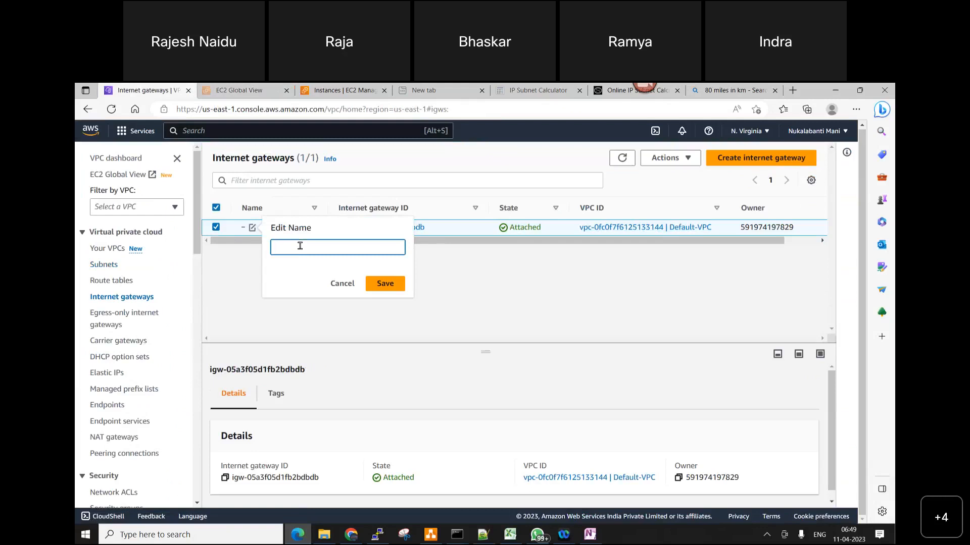
type("DEFAULT-IGW")
left_click(382, 283)
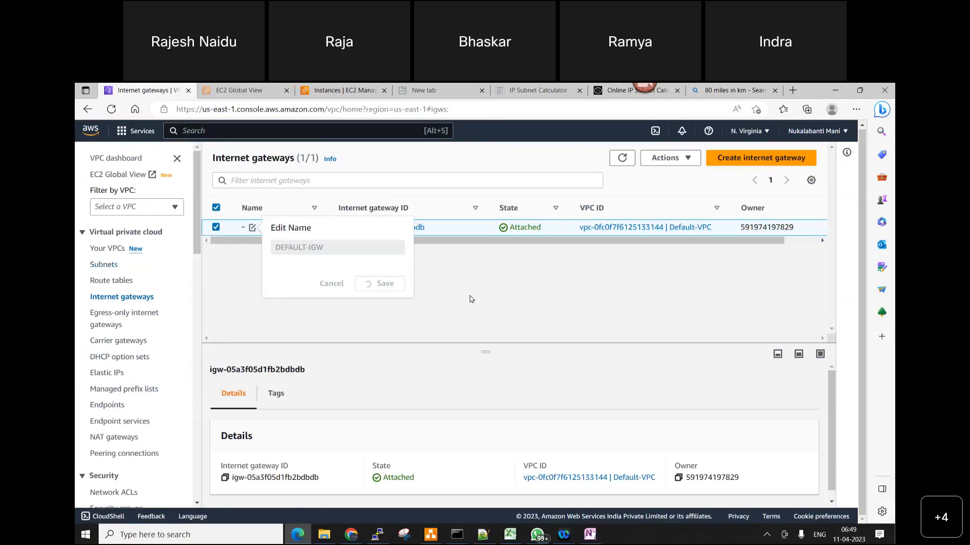
Create a new internet gateway with the name tag NV-IGW
left_click(760, 157)
left_click(168, 303)
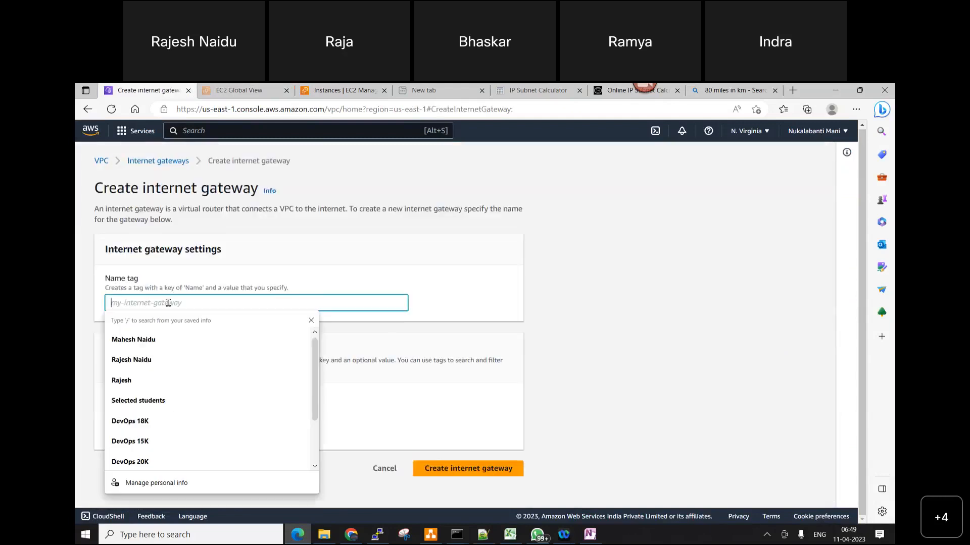
type("NV-")
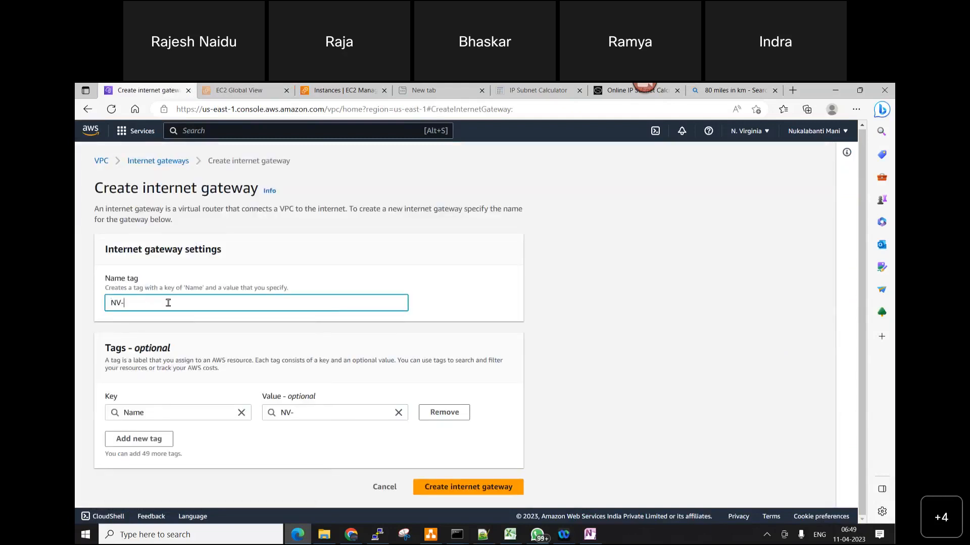
type("IGW")
left_click(444, 488)
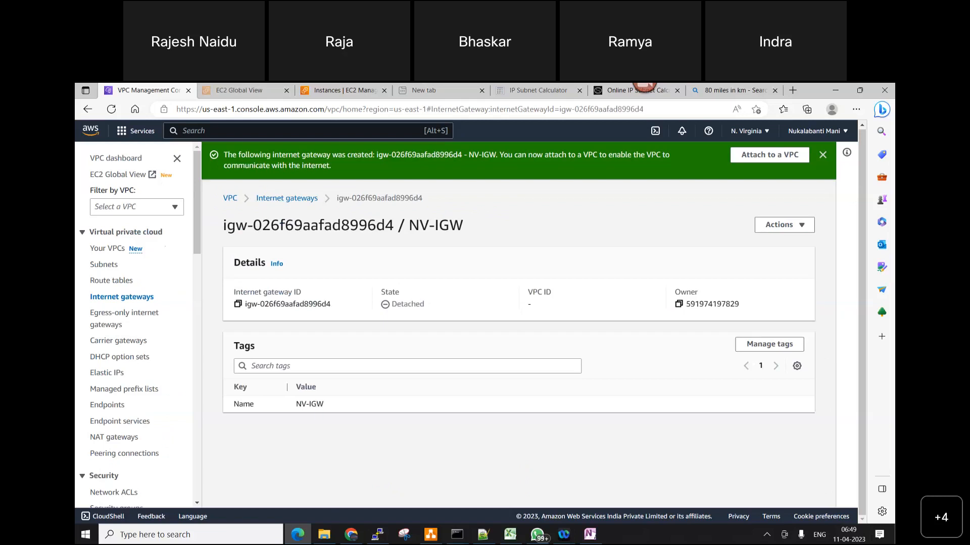
Attach the NV-IGW internet gateway to the VPC NVVPC
left_click(126, 297)
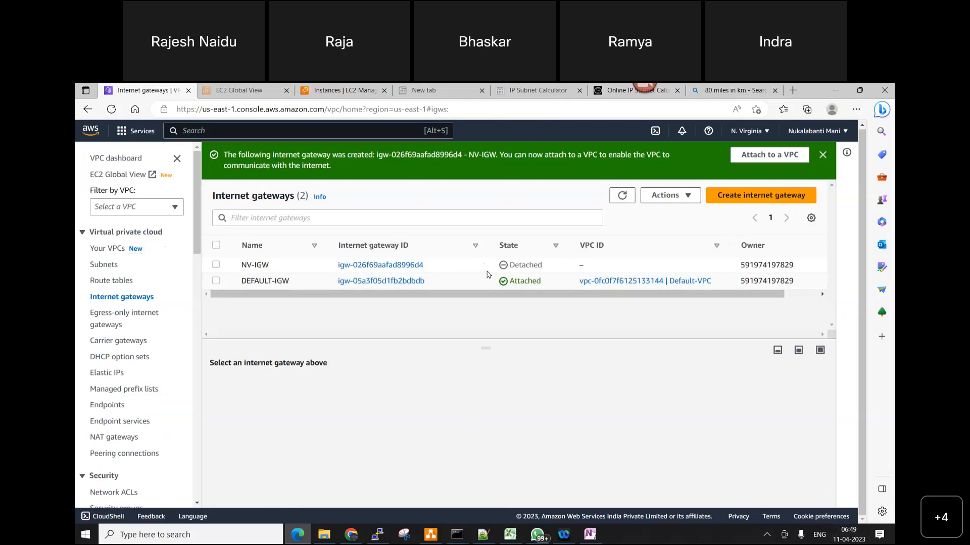
left_click(216, 266)
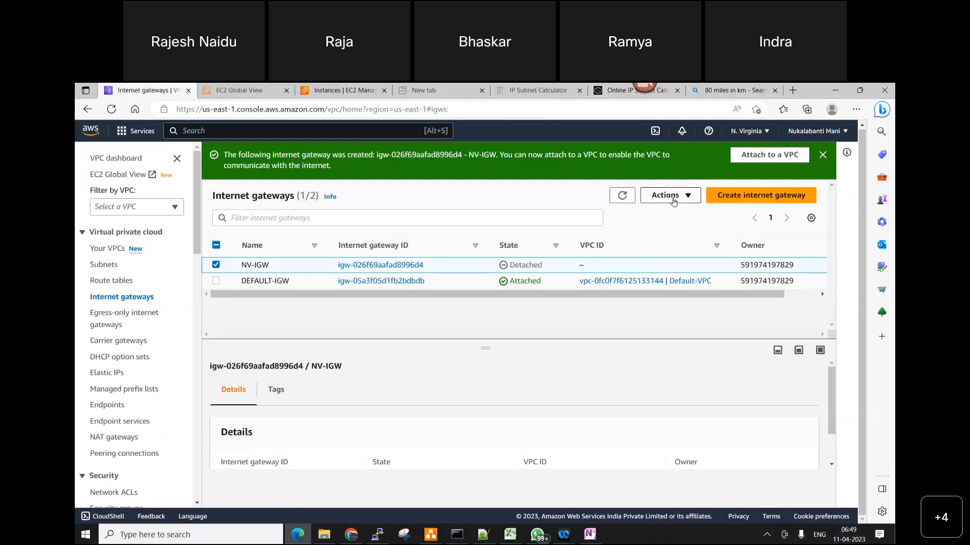
left_click(673, 200)
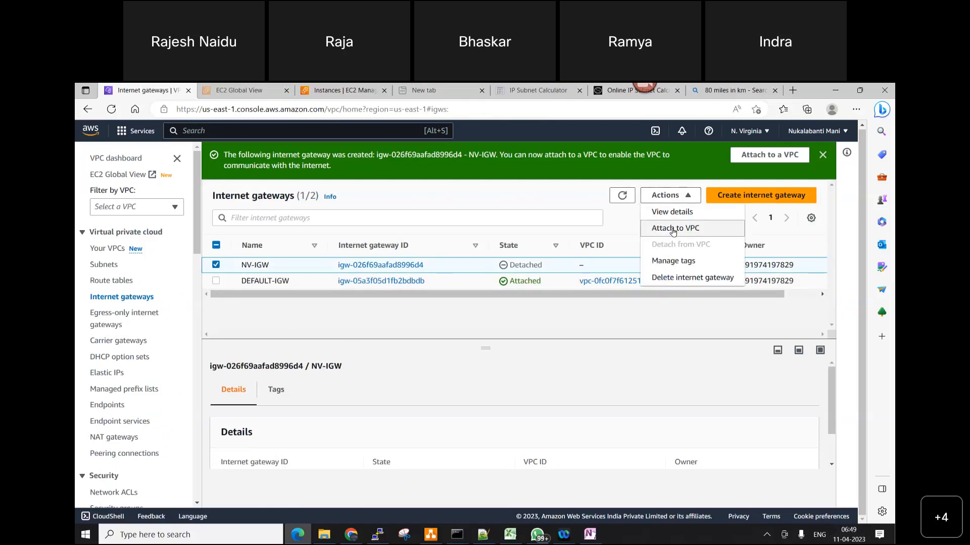
left_click(672, 229)
left_click(310, 283)
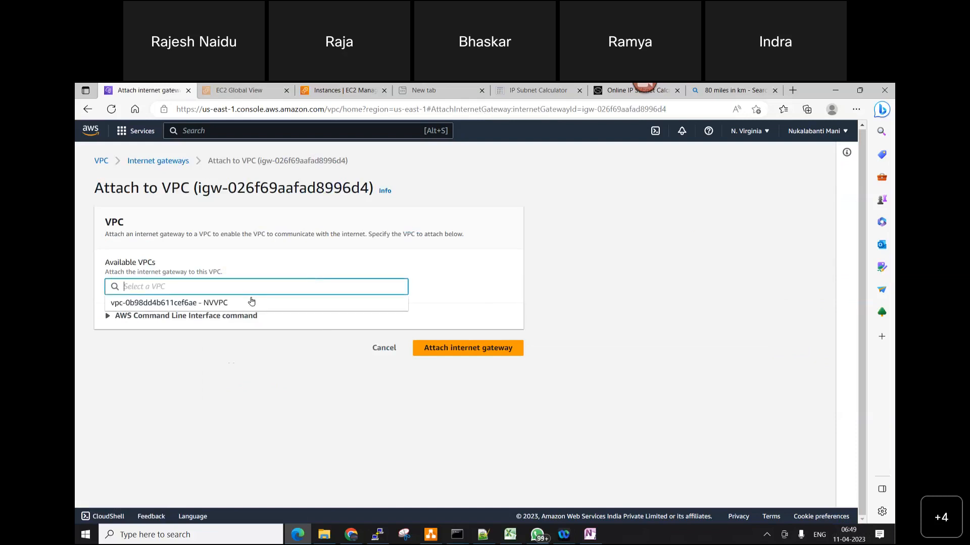
left_click(223, 303)
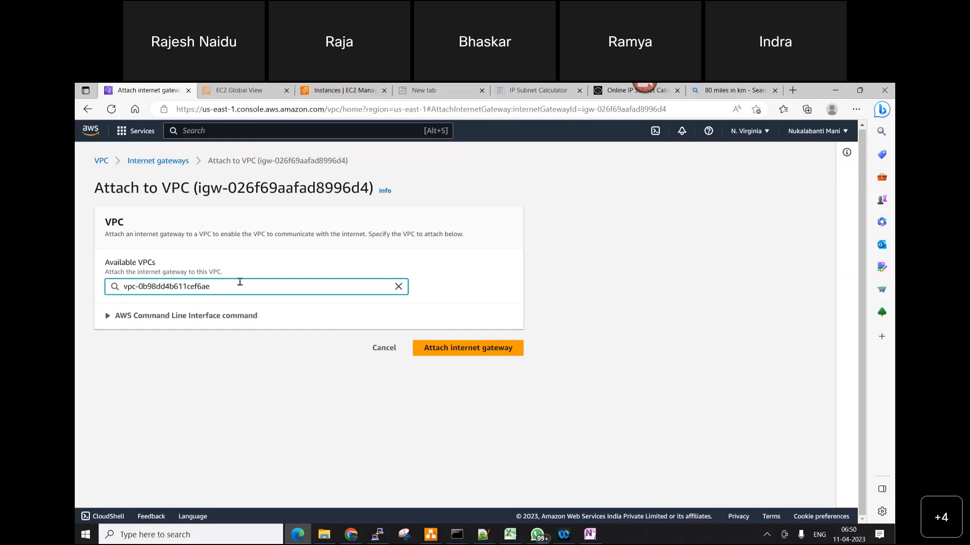
left_click(451, 350)
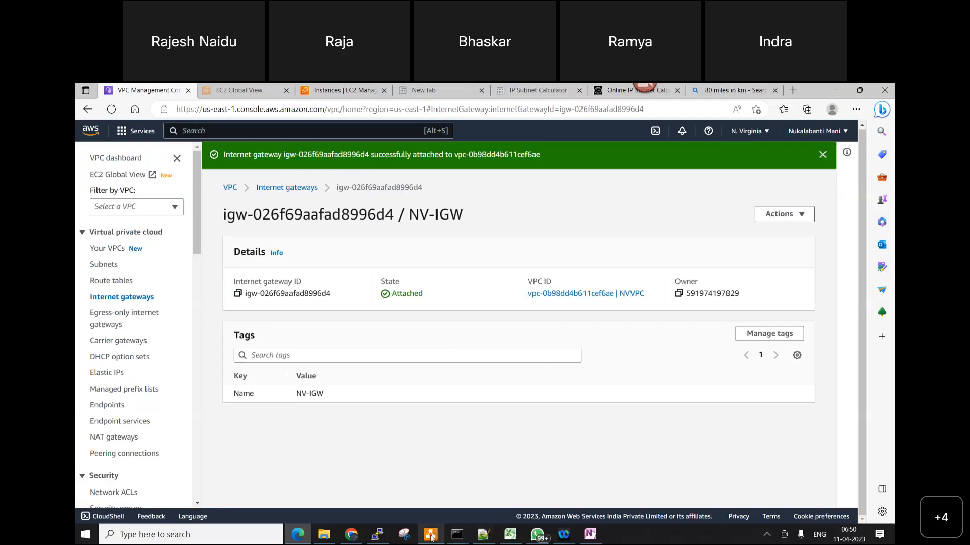
Switch to diagrams.net, place an internet gateway shape labelled NV-IGW outside the VPC box, and connect it to the box with an arrow
left_click(431, 535)
left_click(169, 271)
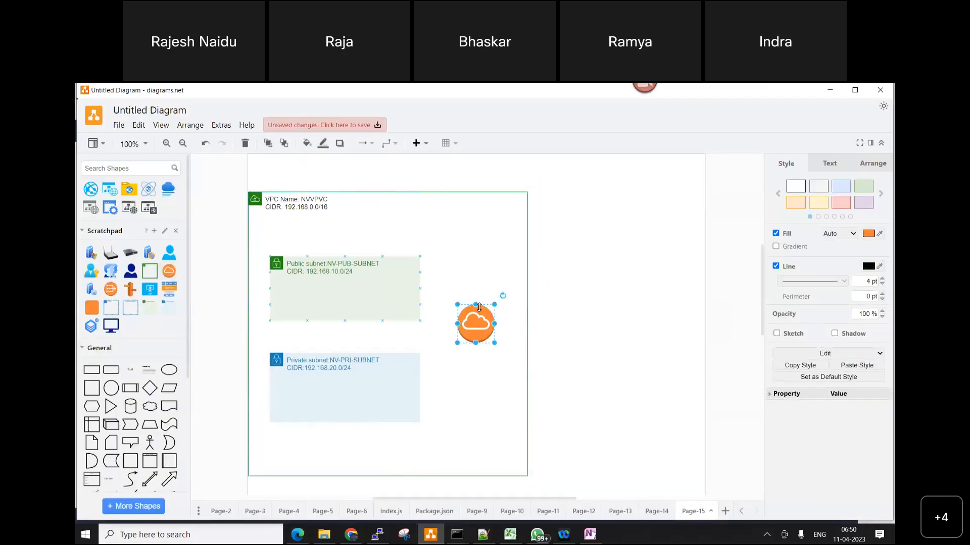
left_click_drag(477, 327, 596, 339)
double_click(604, 338)
type("NV-IGW")
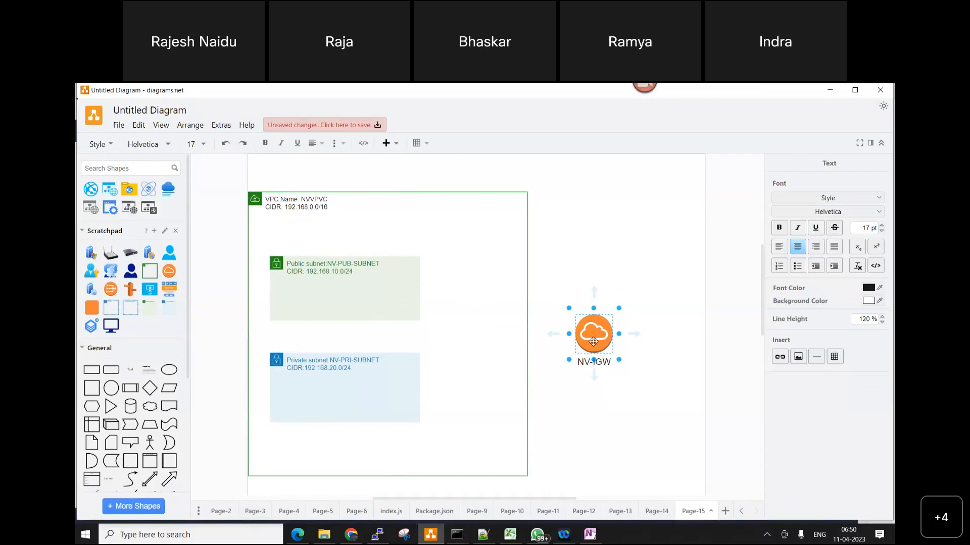
left_click_drag(553, 334, 527, 334)
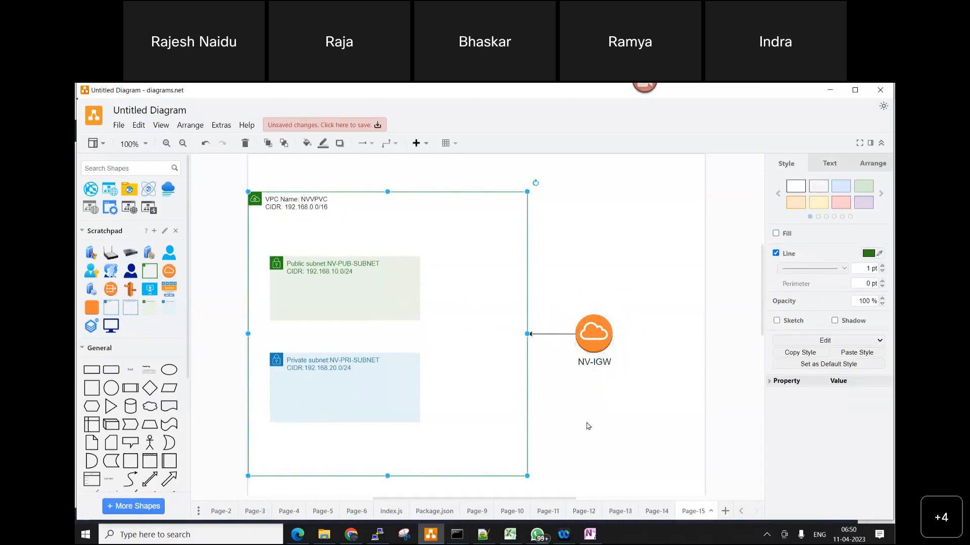
left_click(545, 329)
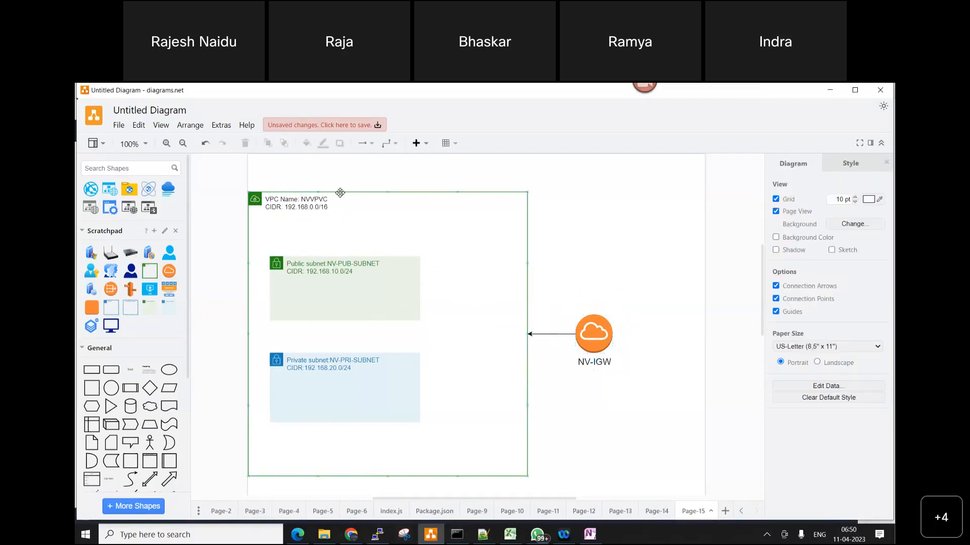
mouse_move(151, 205)
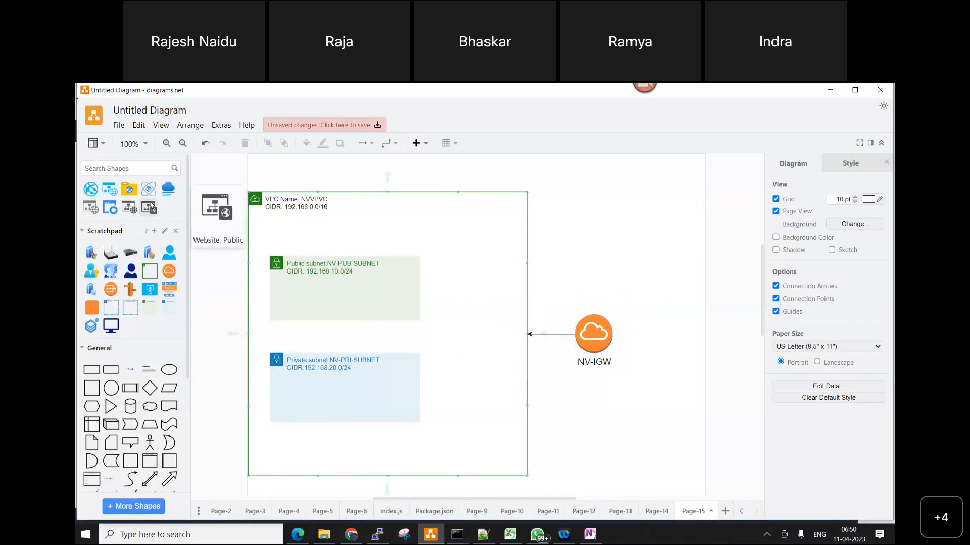
key("alt+Tab")
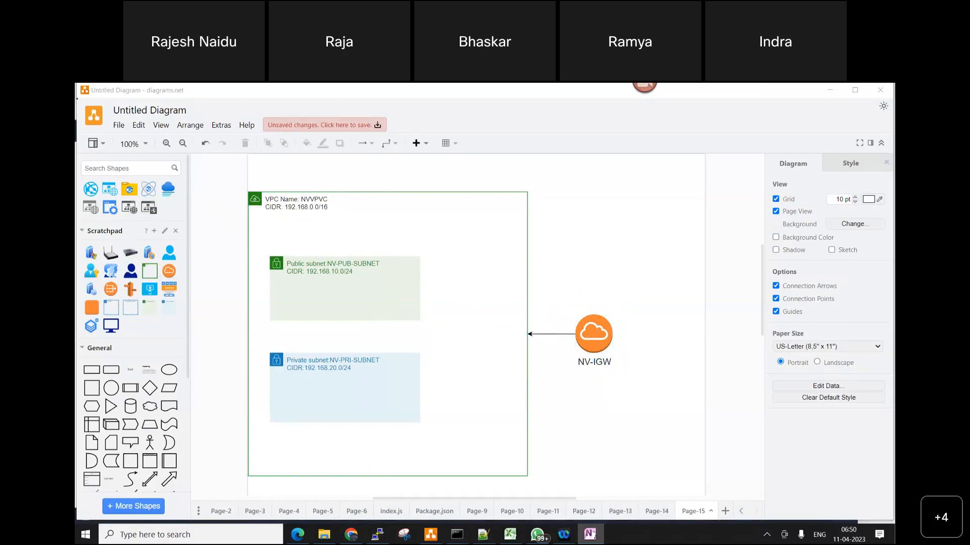
left_click(356, 438)
Spread the subnets apart by moving the public subnet box up and the private subnet box down within the VPC
left_click(347, 291)
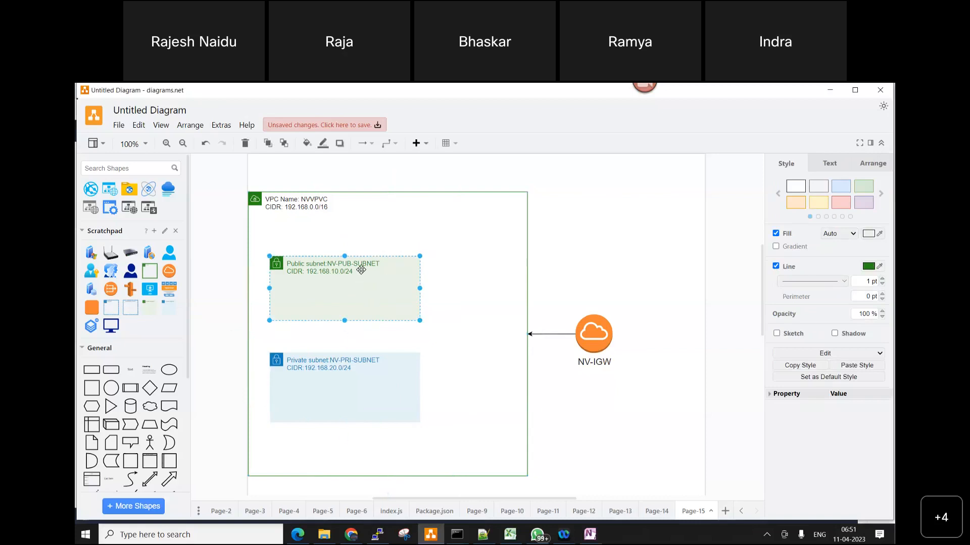
left_click_drag(361, 270, 356, 249)
left_click_drag(353, 381, 347, 416)
Move the NV-IGW shape further away from the subnets and widen the VPC box towards it
left_click(516, 345)
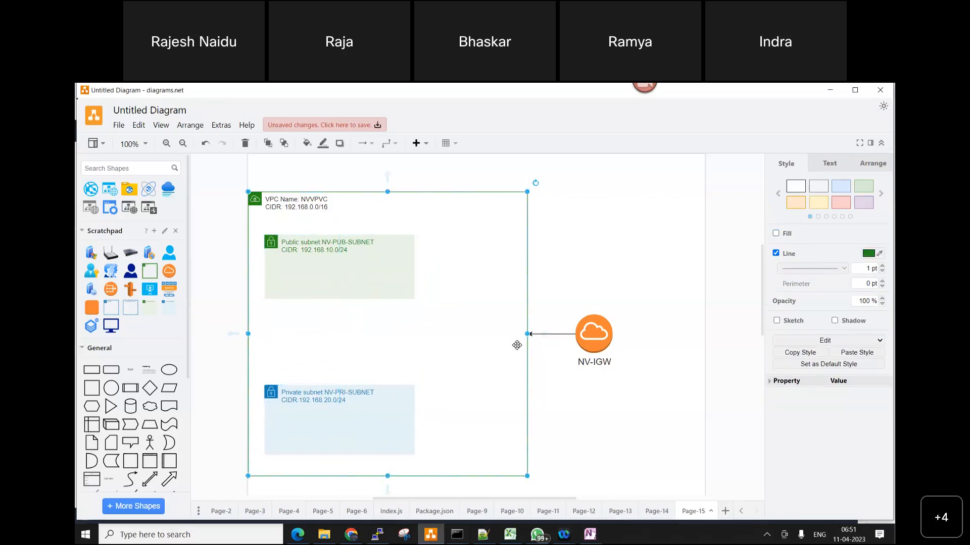
left_click_drag(527, 334, 678, 339)
left_click(528, 362)
left_click_drag(545, 334, 597, 333)
left_click(639, 395)
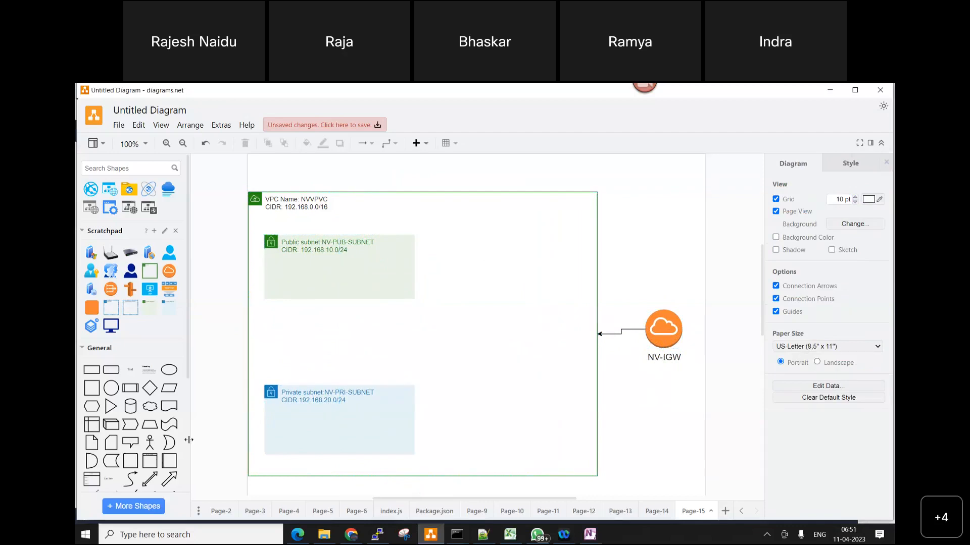
Look through the General and Advanced shape libraries for a shape to represent a routing table
mouse_move(151, 433)
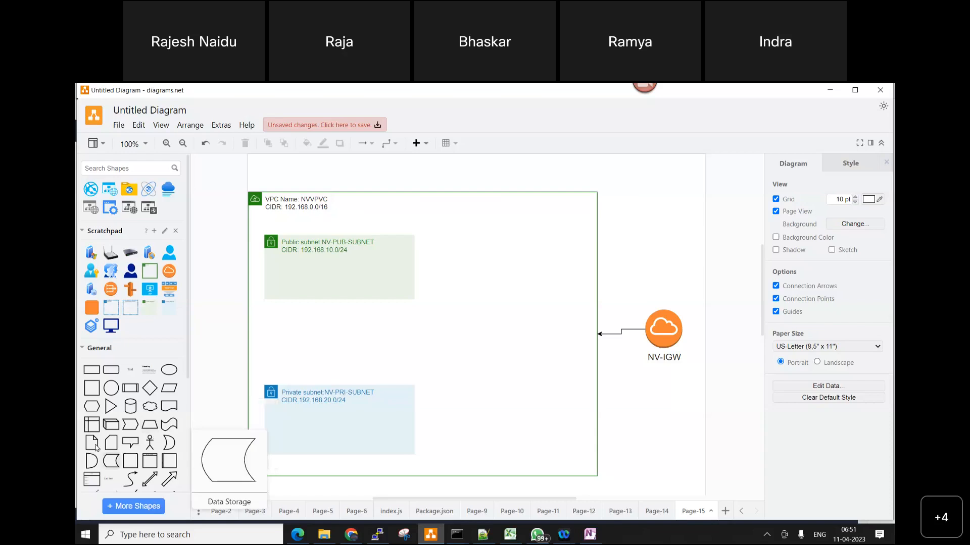
scroll(139, 404, "down", 2)
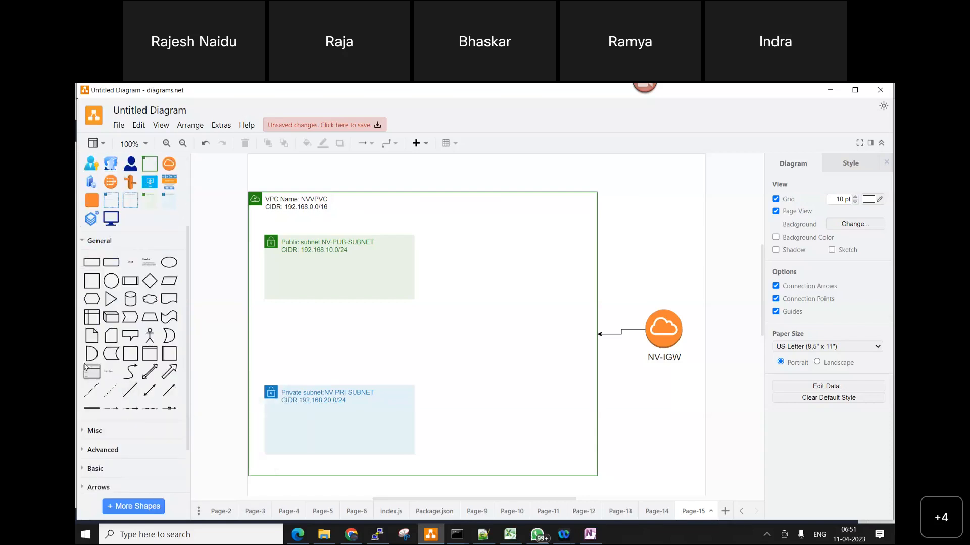
mouse_move(97, 322)
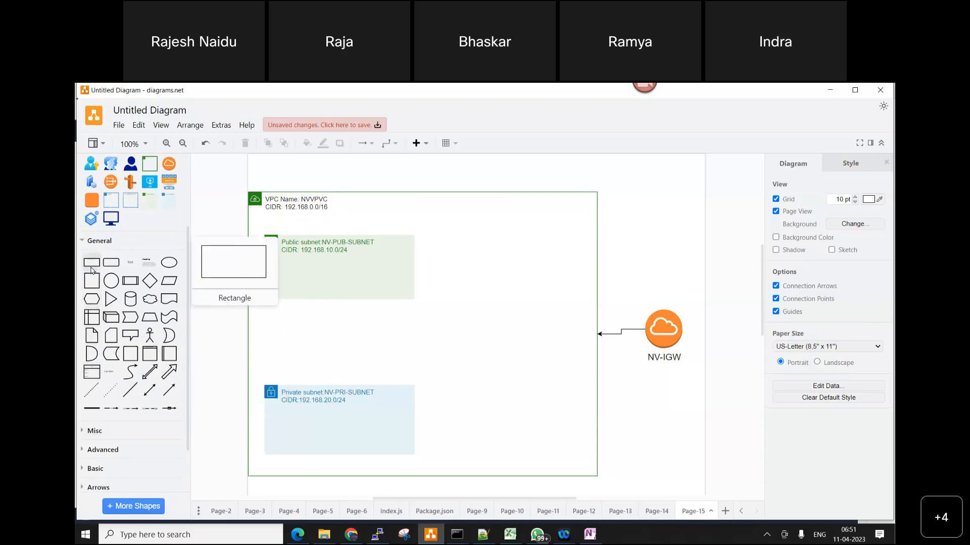
scroll(166, 393, "down", 2)
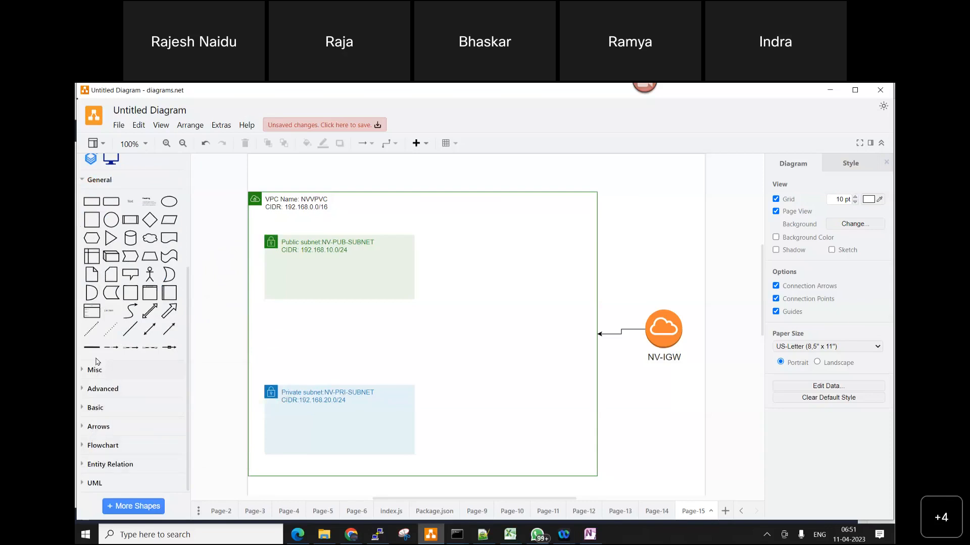
left_click(103, 389)
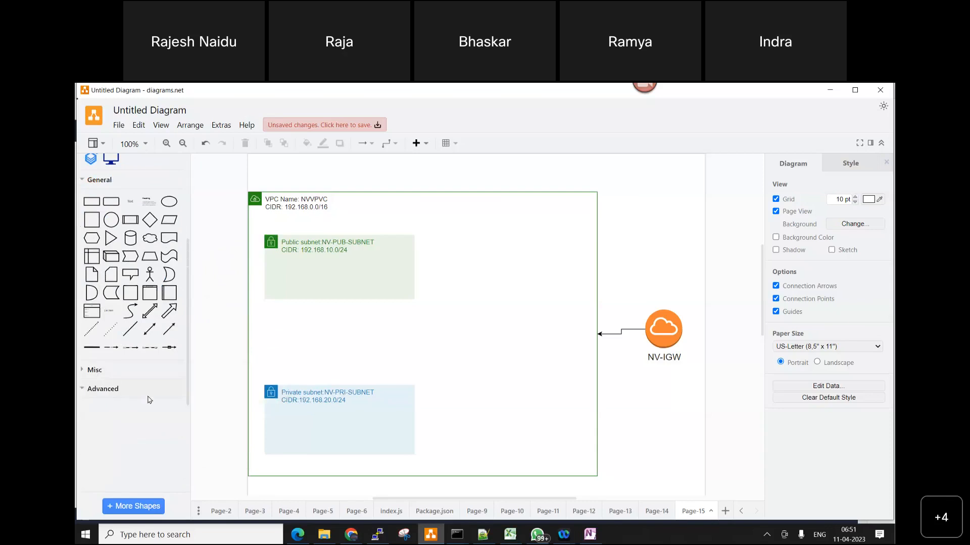
scroll(101, 283, "down", 3)
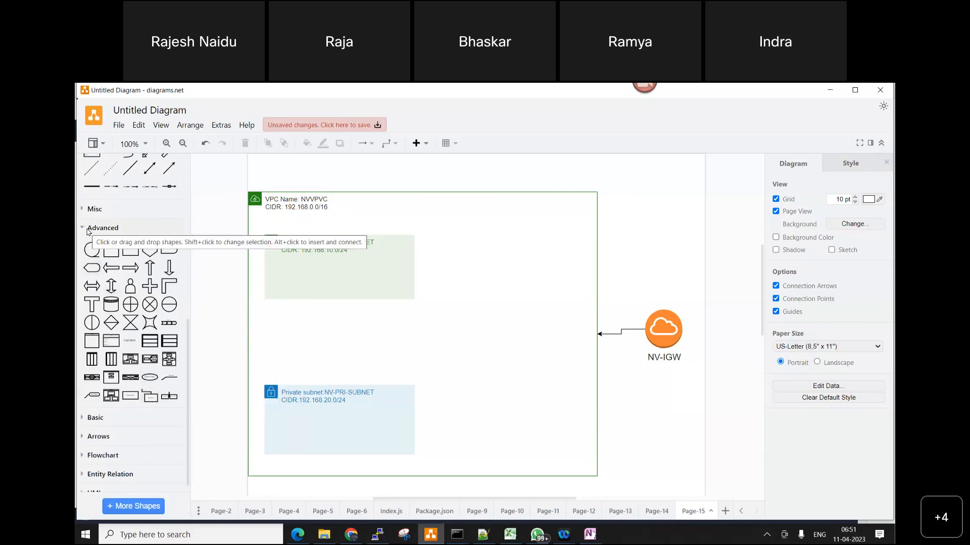
left_click(88, 228)
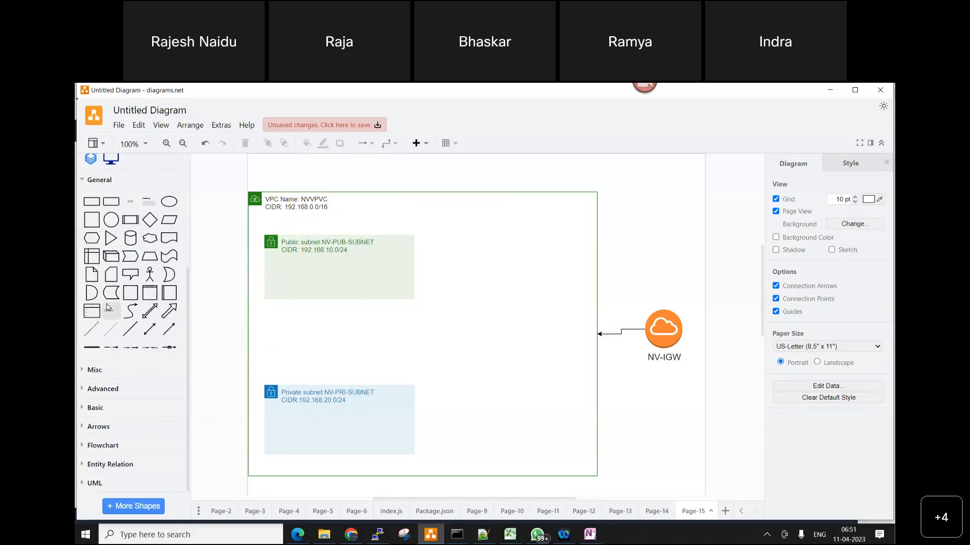
left_click(96, 389)
scroll(96, 389, "down", 3)
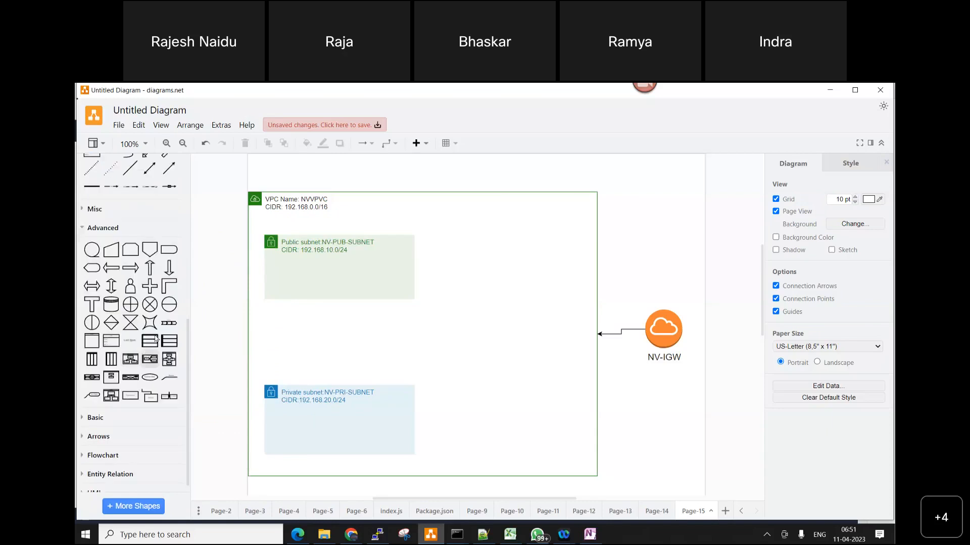
mouse_move(169, 344)
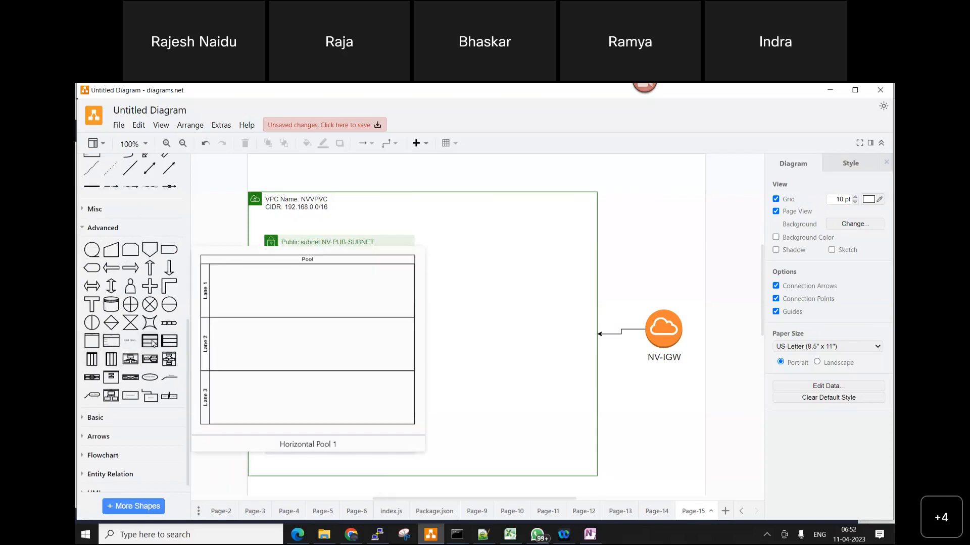
mouse_move(91, 342)
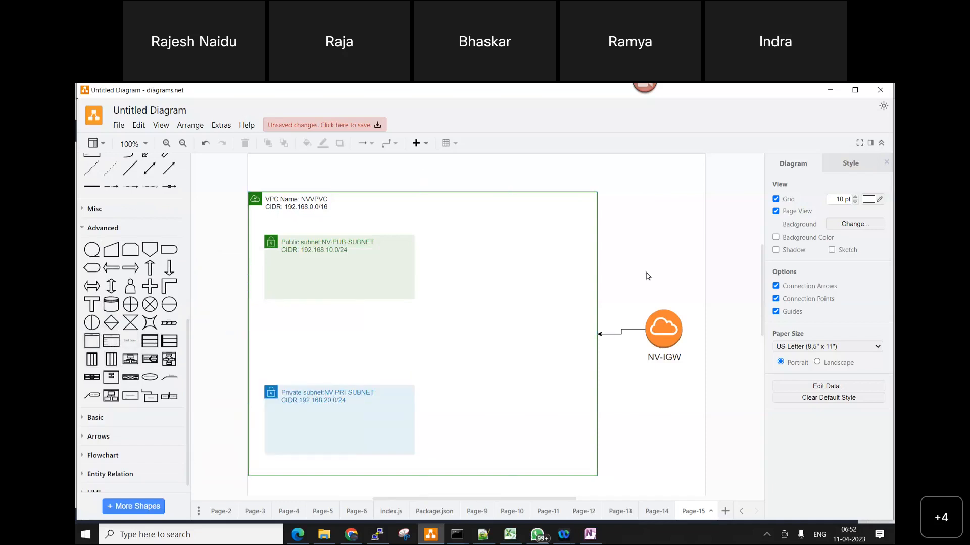
scroll(151, 270, "up", 4)
mouse_move(151, 270)
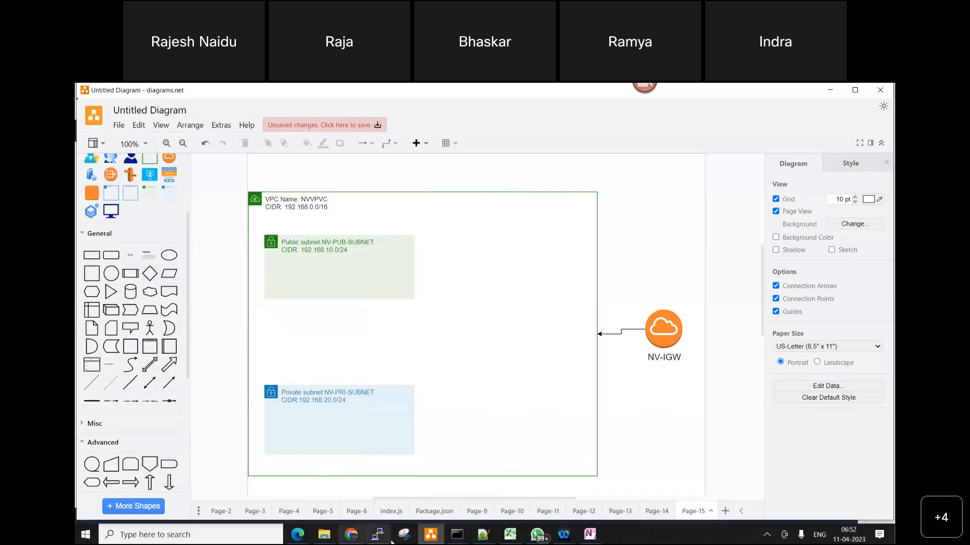
Switch to Notepad++ and add the line "5. Create Public Routing table," below the internet gateway item, separated by a blank line
left_click(480, 536)
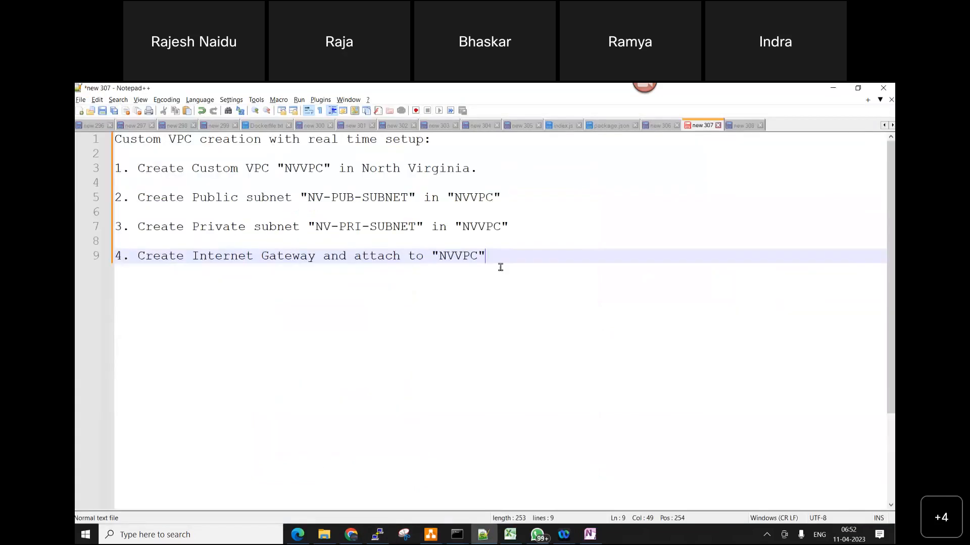
key("Return")
key("Return")
type("5")
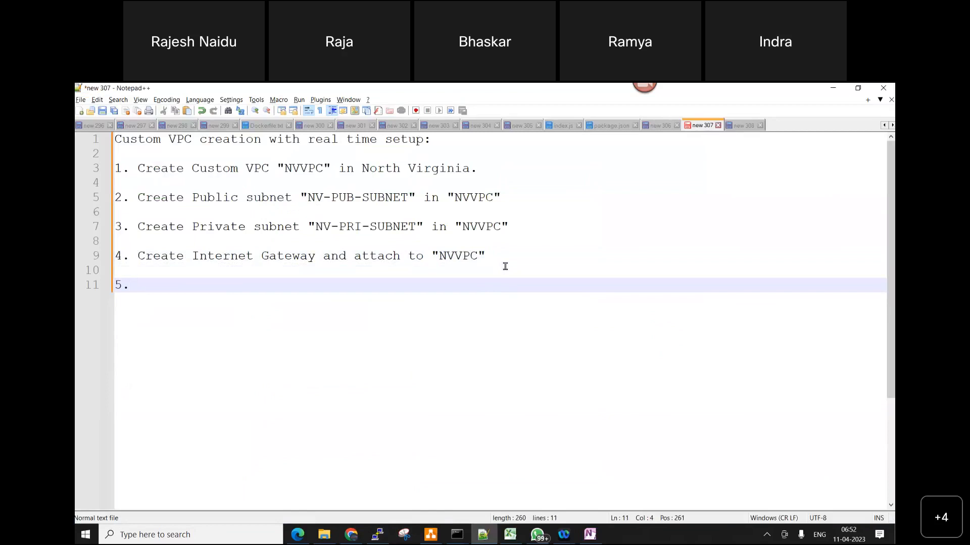
type(". Crea")
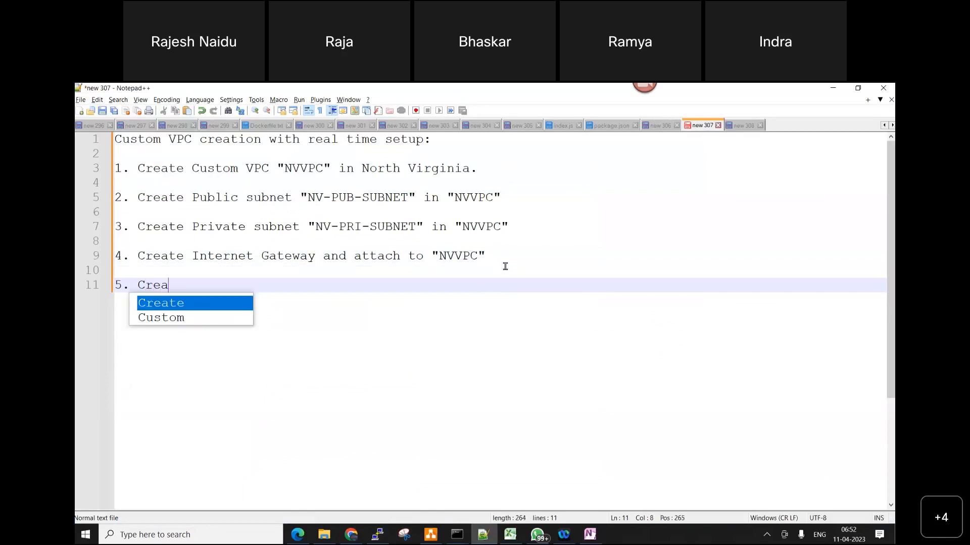
type("te Publ")
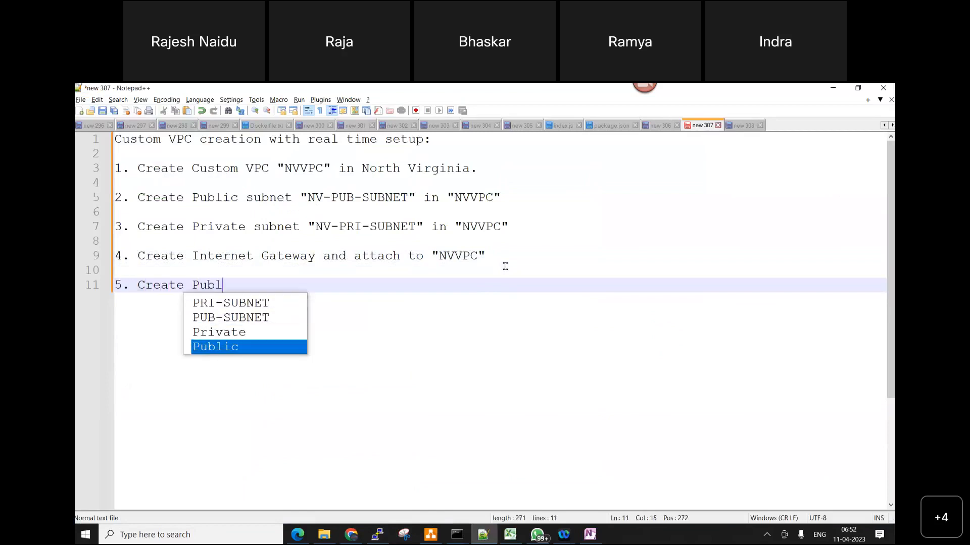
type("ic Routin")
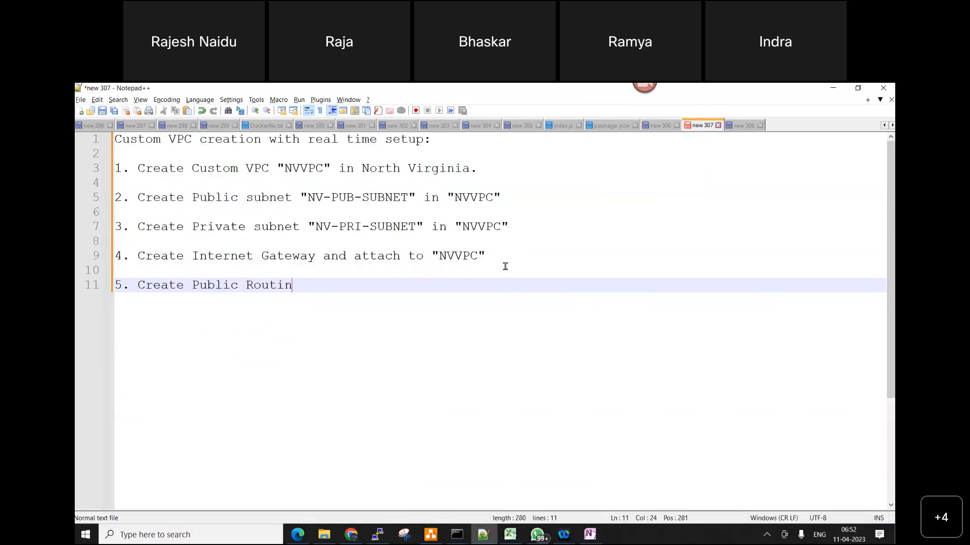
type("g table ")
type("and")
key("BackSpace")
key("BackSpace")
key("BackSpace")
key("BackSpace")
type("Aa")
key("BackSpace")
type("ss")
type("o")
key("BackSpace")
key("BackSpace")
key("BackSpace")
key("BackSpace")
Switch to the AWS console in Edge, list the route tables, and widen the VPC column to read each table's VPC
left_click(297, 534)
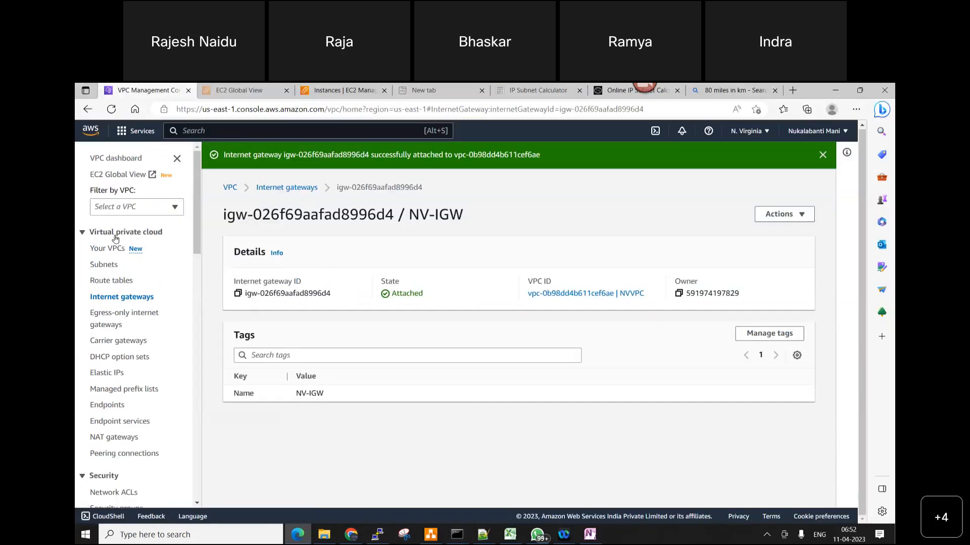
left_click(110, 280)
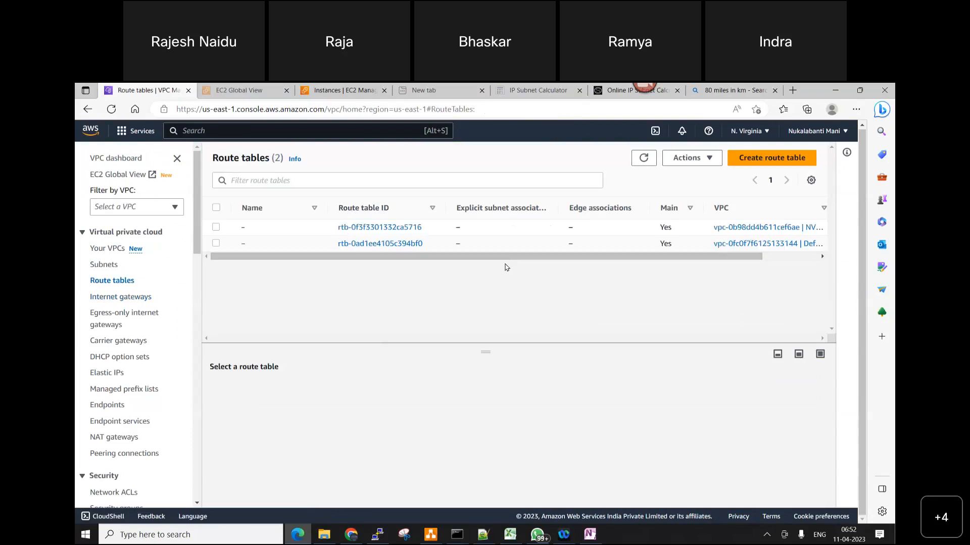
left_click_drag(712, 260, 751, 262)
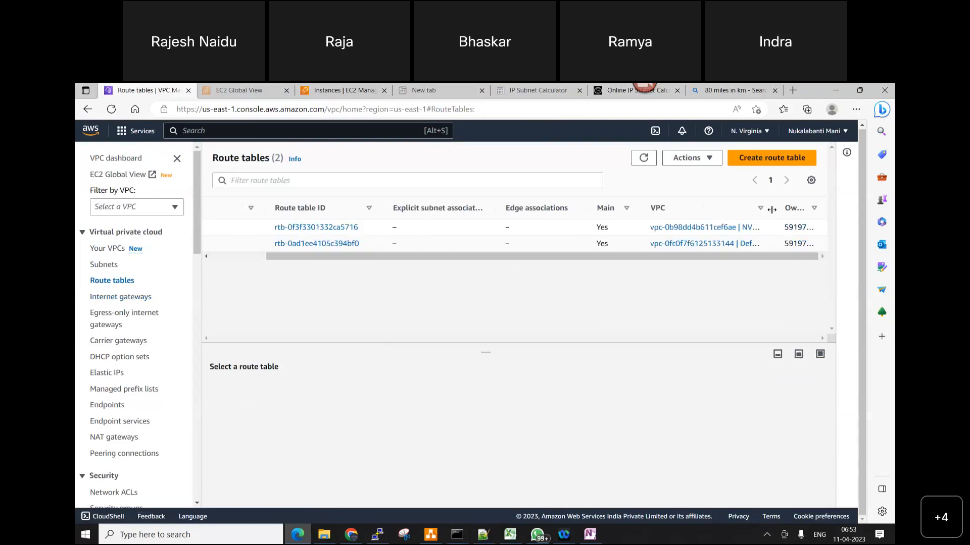
left_click_drag(772, 208, 807, 207)
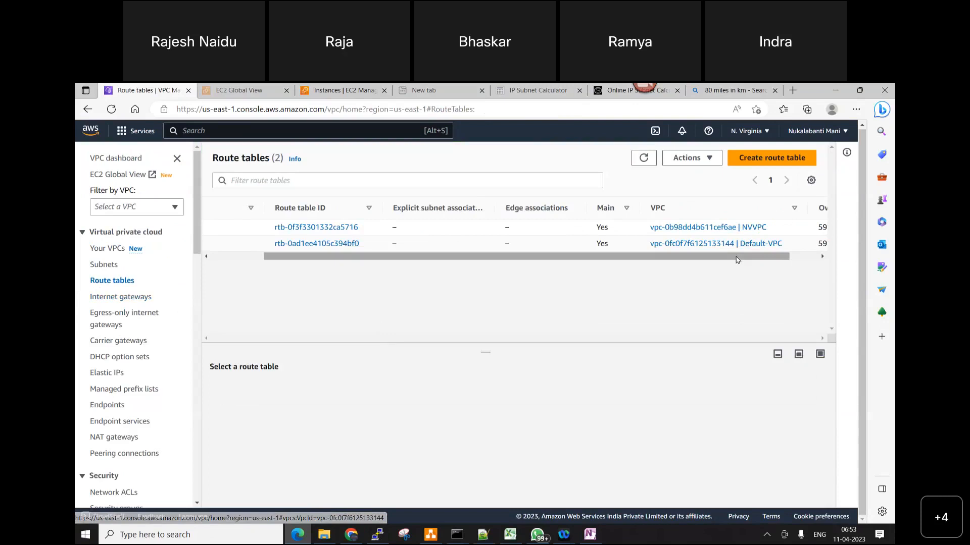
left_click_drag(739, 257, 685, 257)
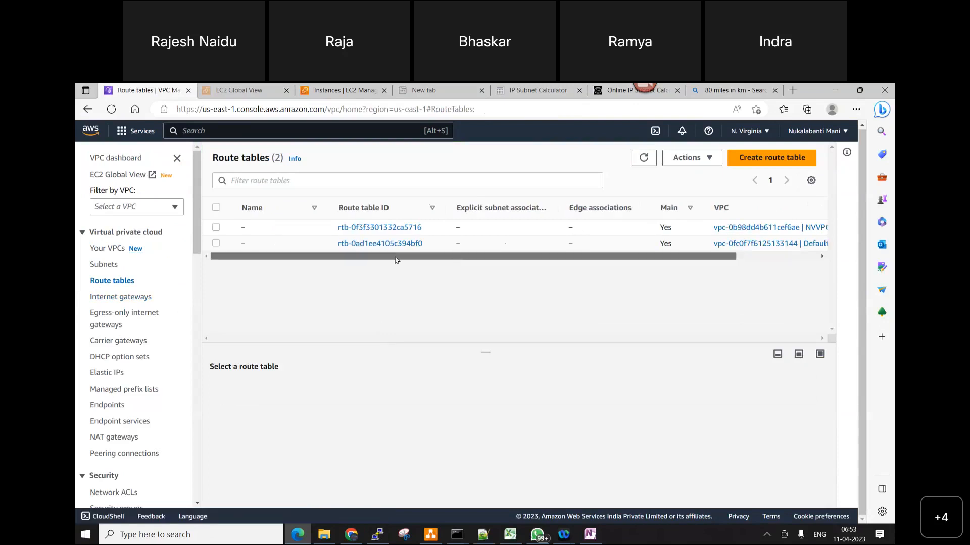
Start a new route table and name it NV-PUB-RT
left_click(779, 158)
left_click(168, 287)
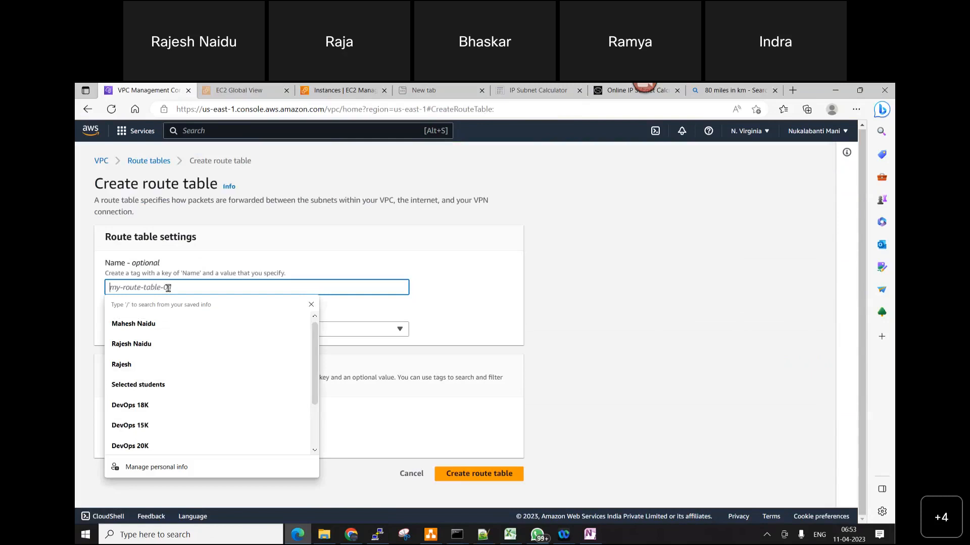
type("VC")
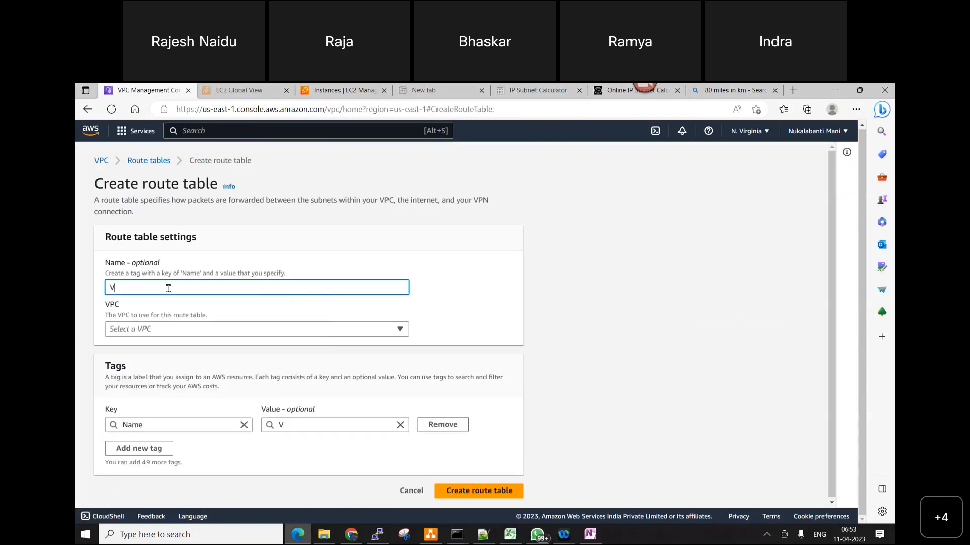
key("BackSpace")
type("N")
key("BackSpace")
key("BackSpace")
type("NV-PUB-RT")
Assign the route table to the VPC NVVPC, create it, and return to the route tables list
left_click(399, 329)
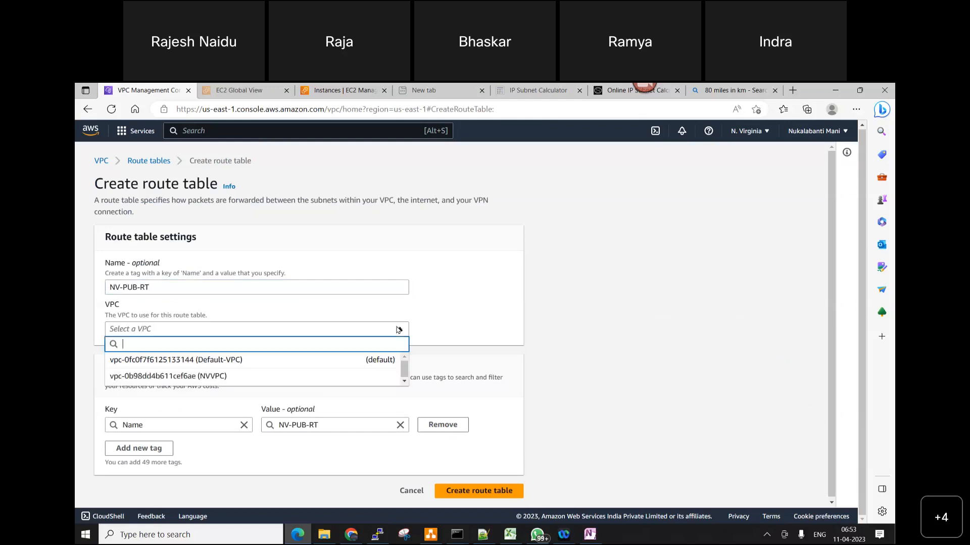
left_click(234, 376)
left_click(475, 490)
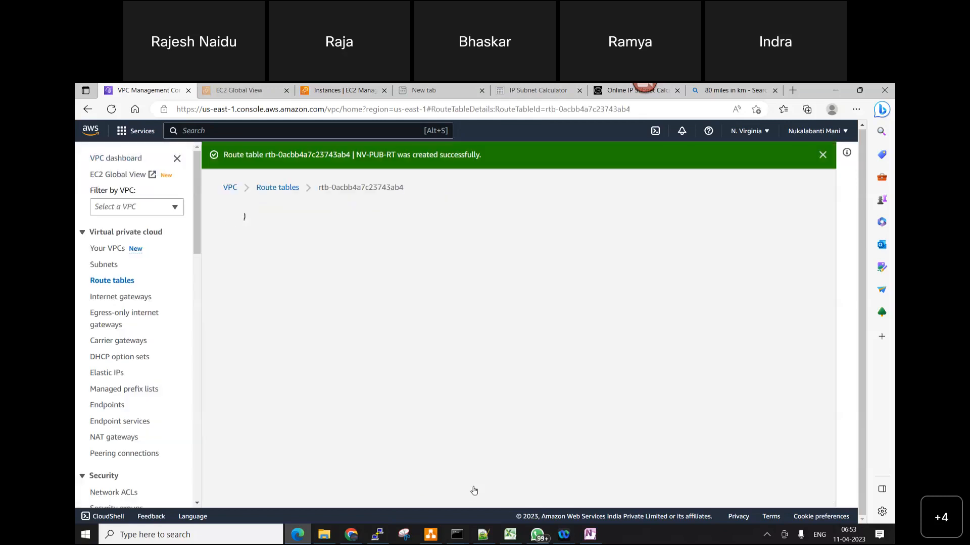
left_click(116, 282)
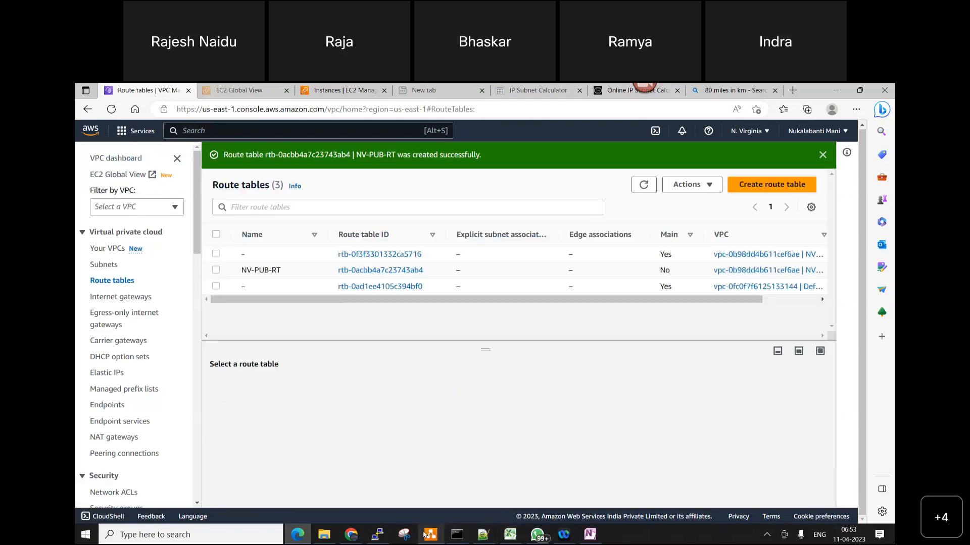
Switch to diagrams.net, place a rectangle inside the VPC box between the subnets and NV-IGW, and open its label for editing
left_click(430, 535)
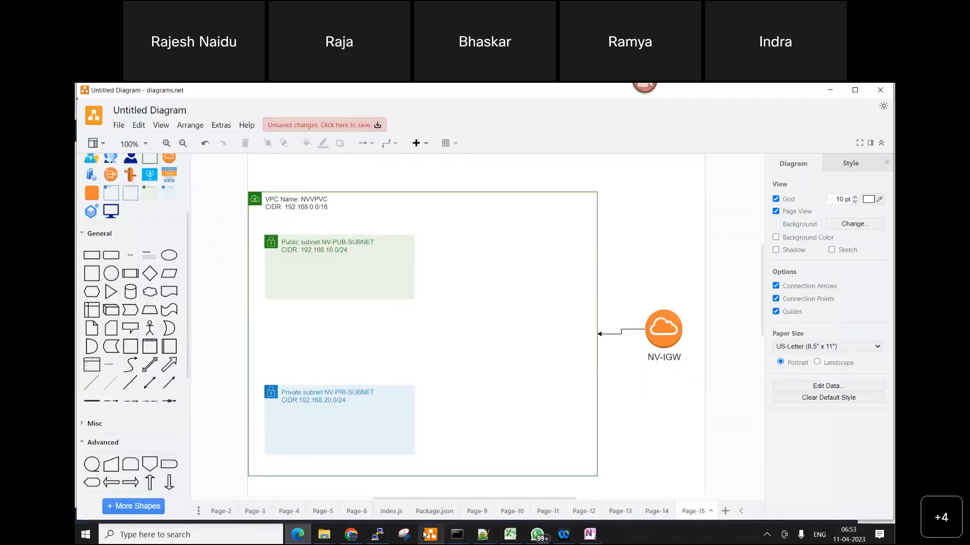
left_click(92, 255)
left_click_drag(480, 322, 511, 300)
double_click(512, 300)
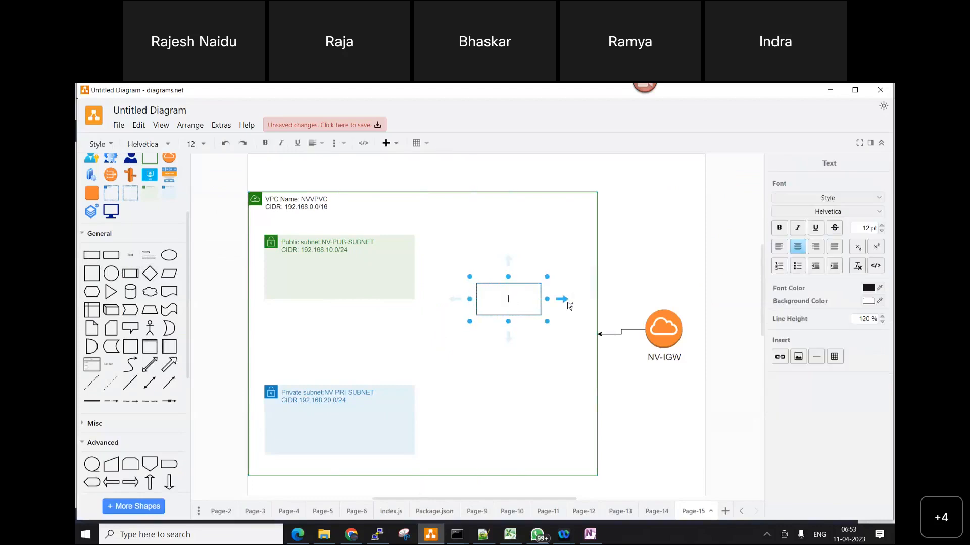
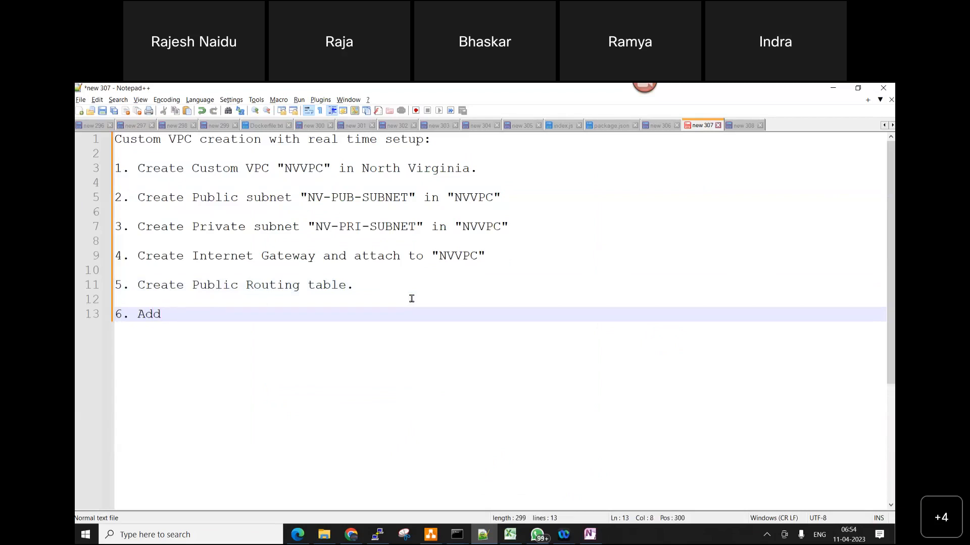
Continue line 6 of the notes after "Add" with the words: Public subnet "NV-PUB-SUBNET
type("Pub")
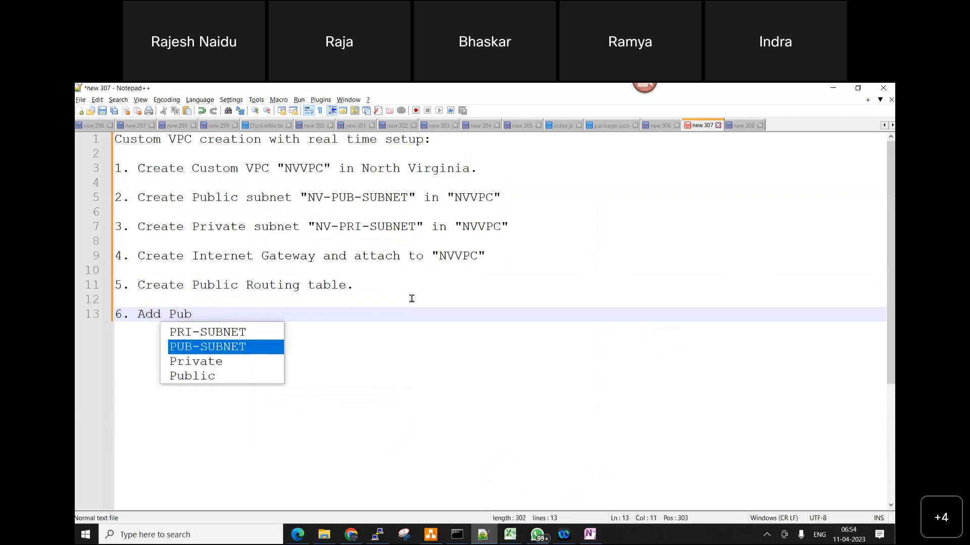
key("Down")
key("Down")
key("Return")
type("subnet")
key("Return")
type("\"")
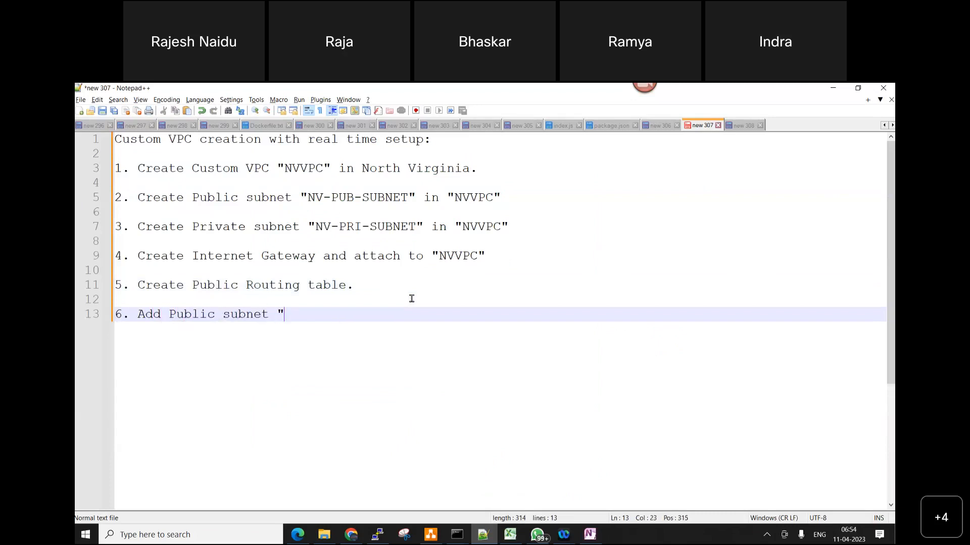
type("N")
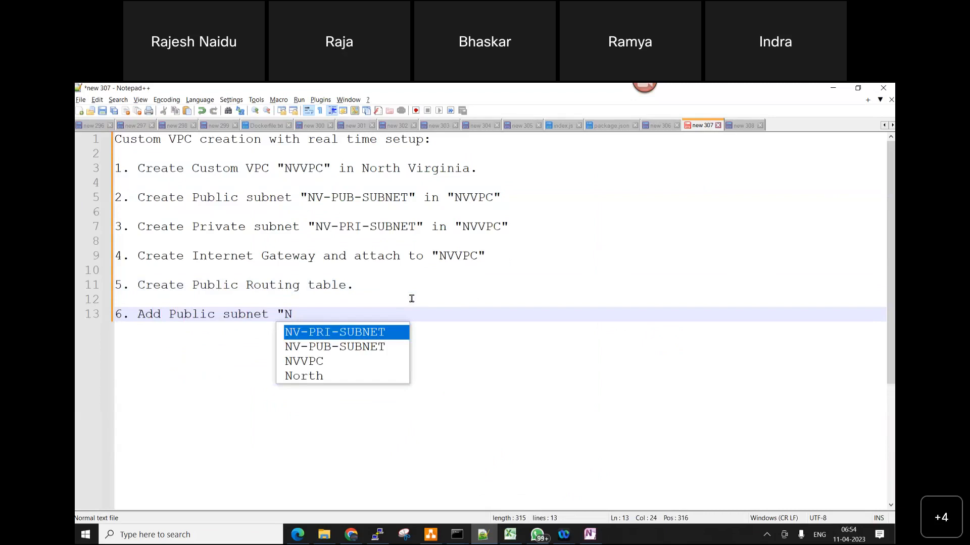
key("Down")
key("Return")
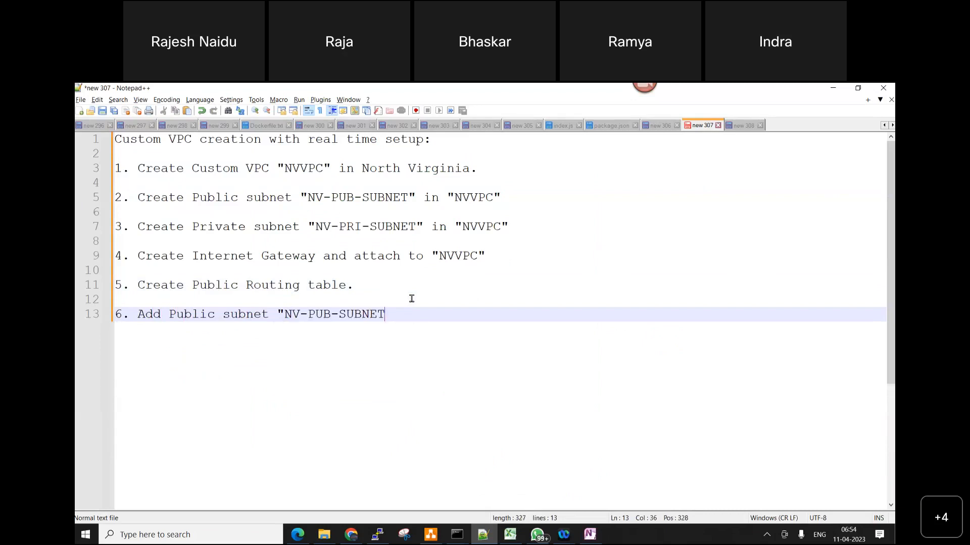
Close the quoted subnet name in line 6 and extend the line with: to Public Routing table "
type("\" to ")
type("pub")
key("BackSpace")
key("BackSpace")
key("BackSpace")
type("P")
key("Down")
key("Down")
key("Down")
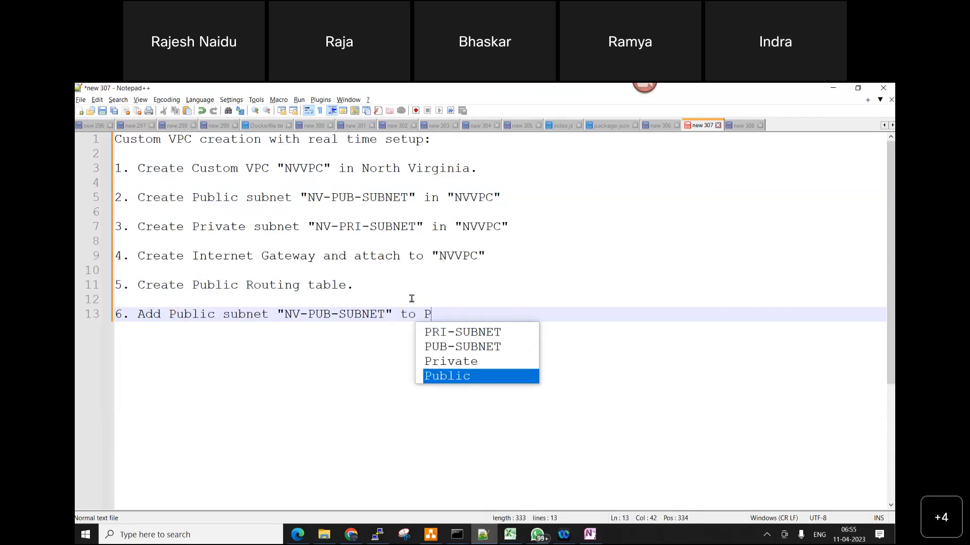
key("Return")
type("or")
key("BackSpace")
key("BackSpace")
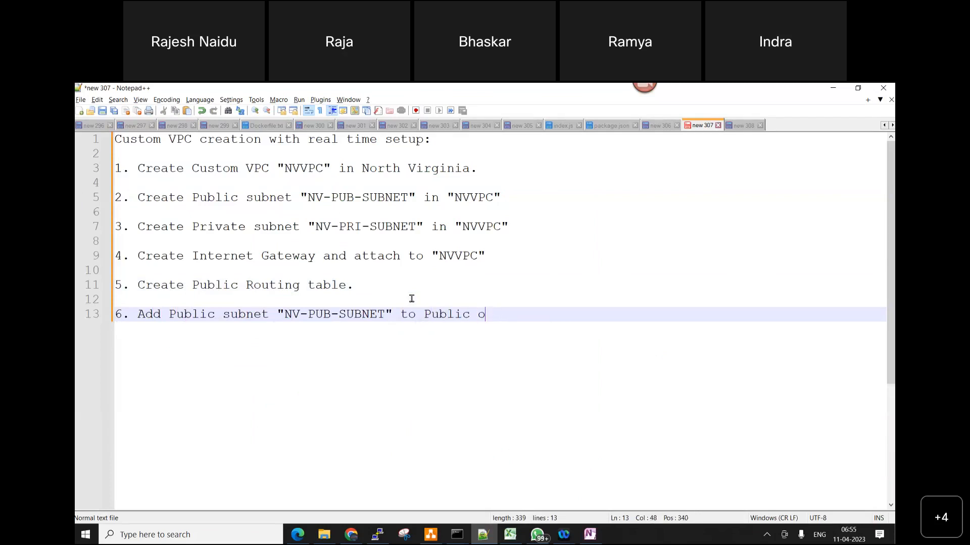
type("Ro")
key("Return")
type("ting t")
key("Return")
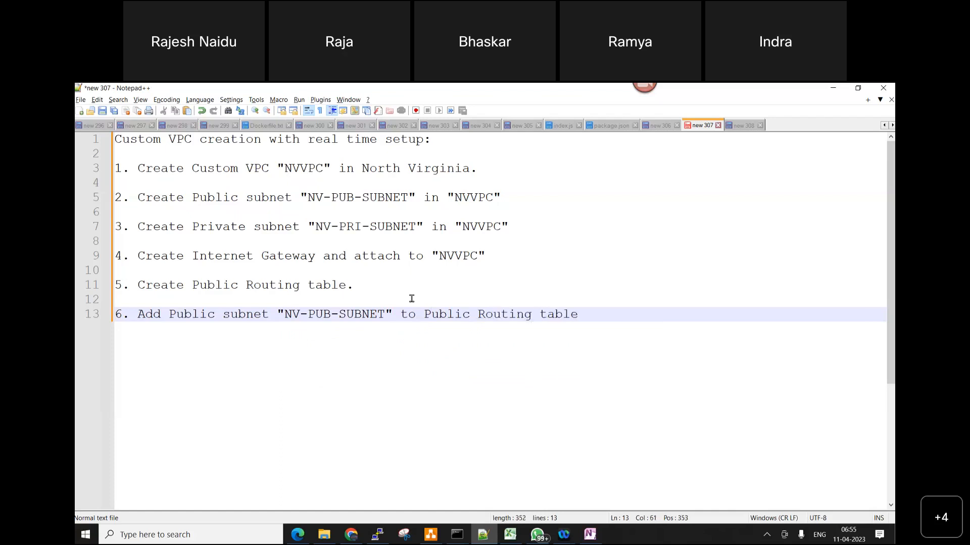
type("\"")
Replace the full stop ending line 5 of the notes with the quoted route table name "NV-PUB-RT"
left_click(371, 287)
type("\"")
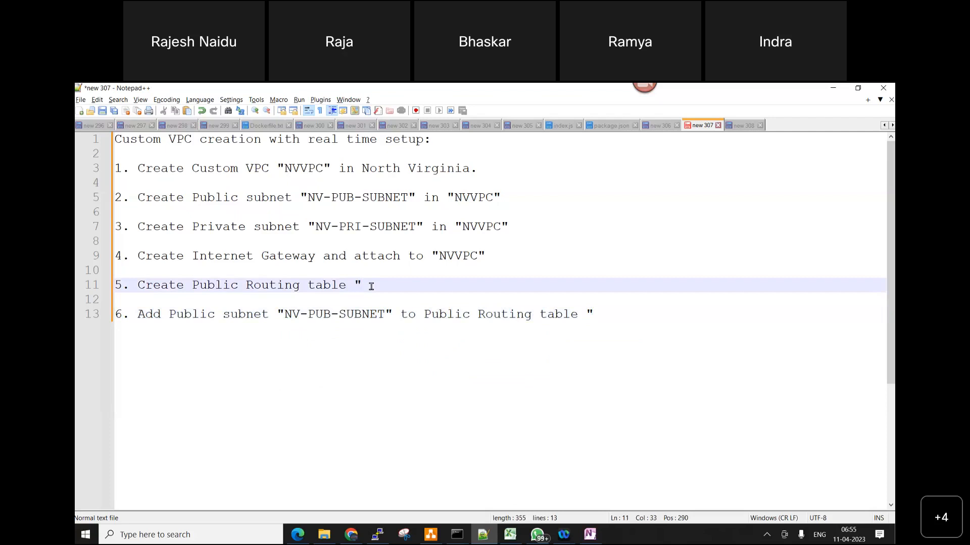
type("NV-")
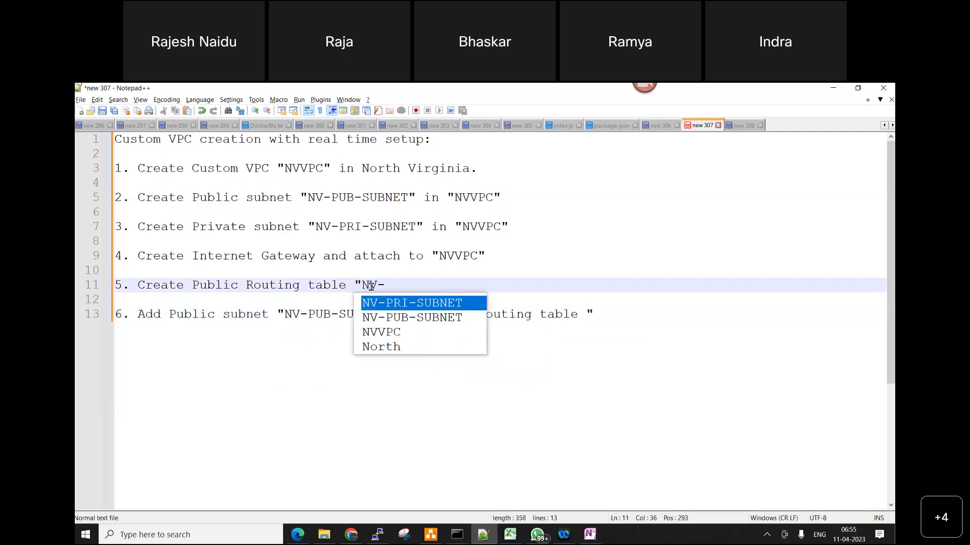
type("PUB-RT\"")
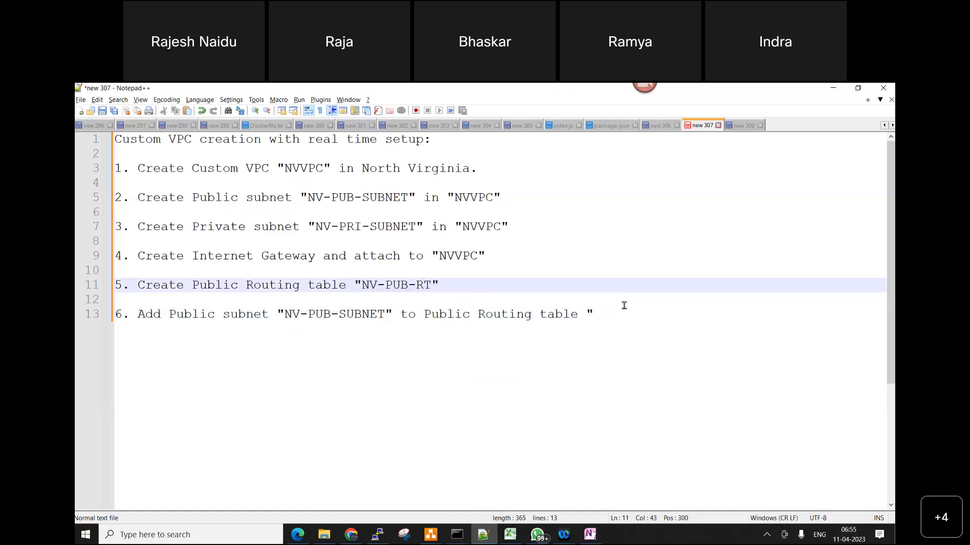
Complete the end of note 6 with the route table name NV-PUB-RT and a closing quotation mark
left_click(622, 315)
type("NV")
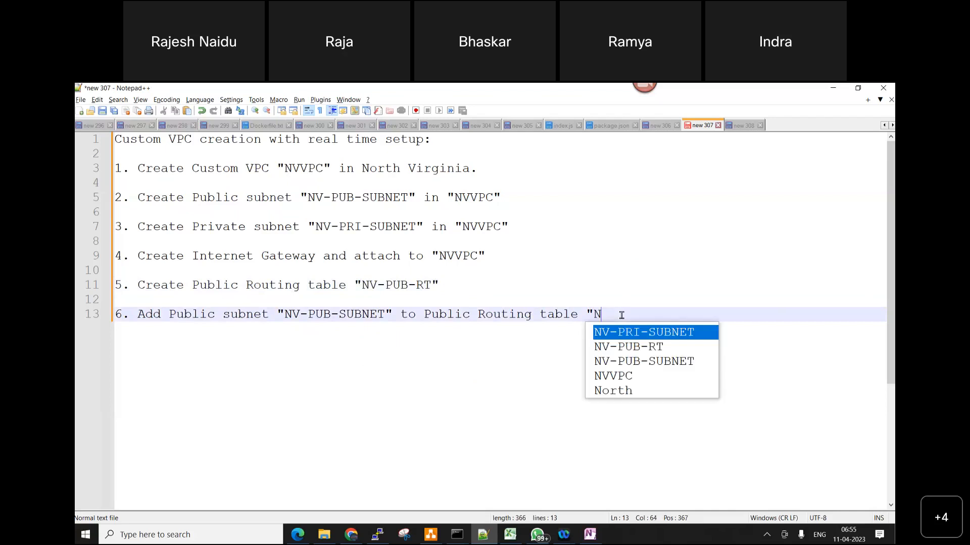
key("Down")
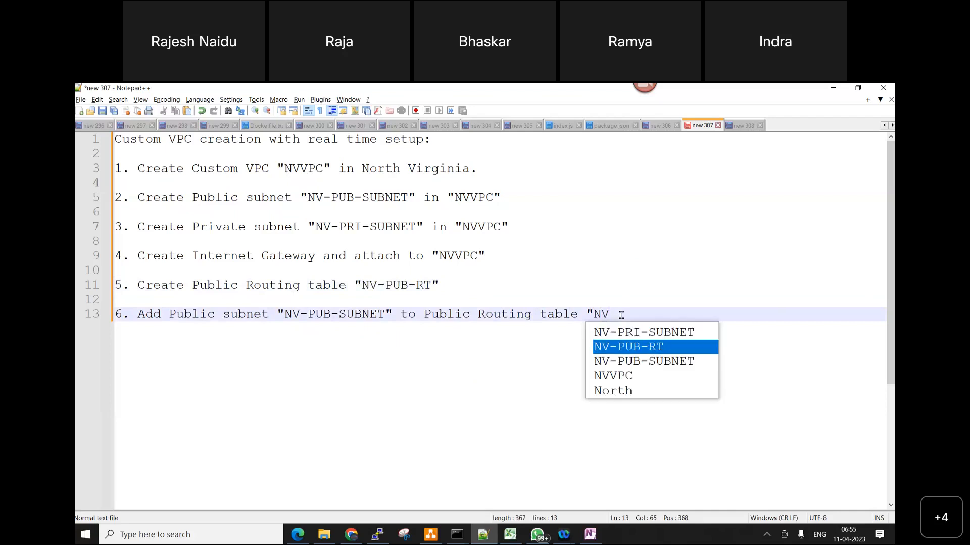
key("Return")
type("\"")
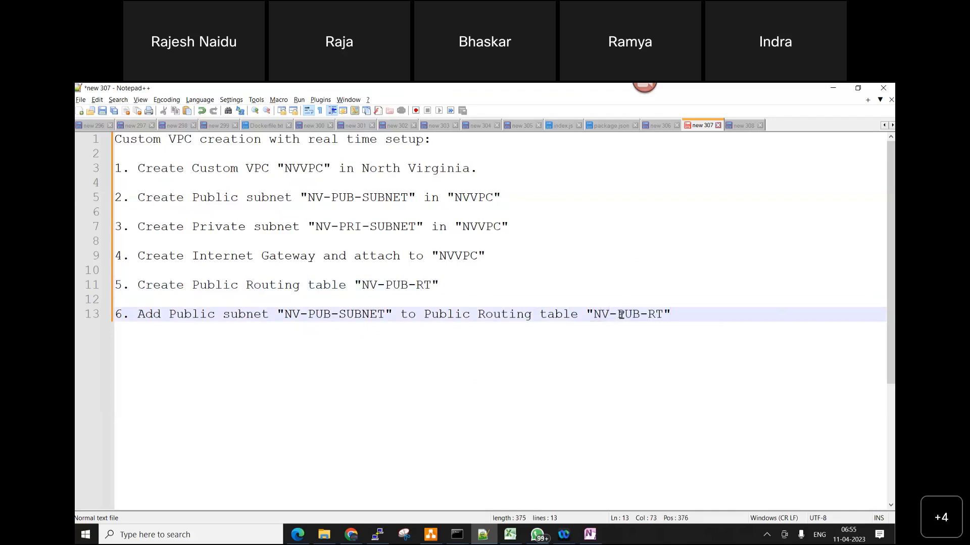
Switch to the AWS console in Edge and associate the subnet NV-PUB-SUBNET with the route table NV-PUB-RT
left_click(296, 535)
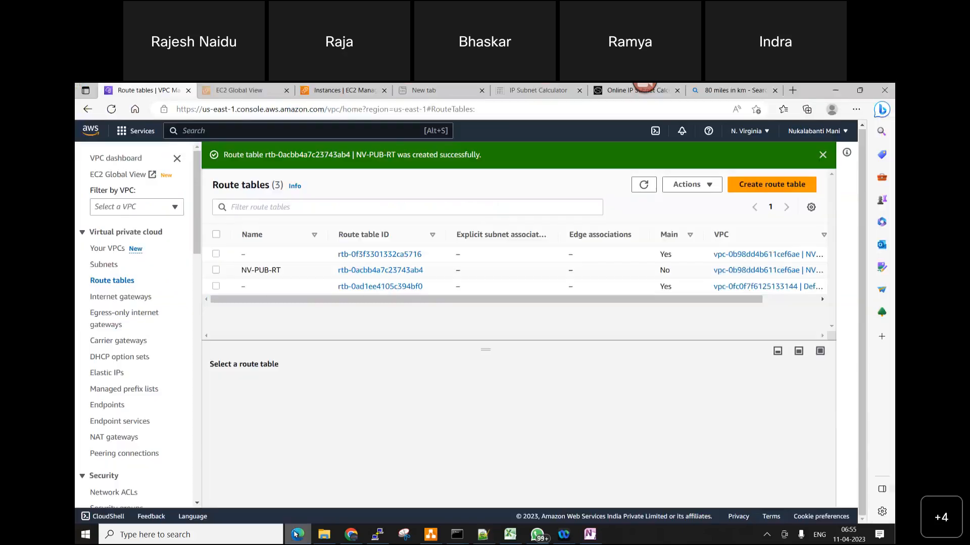
left_click(216, 271)
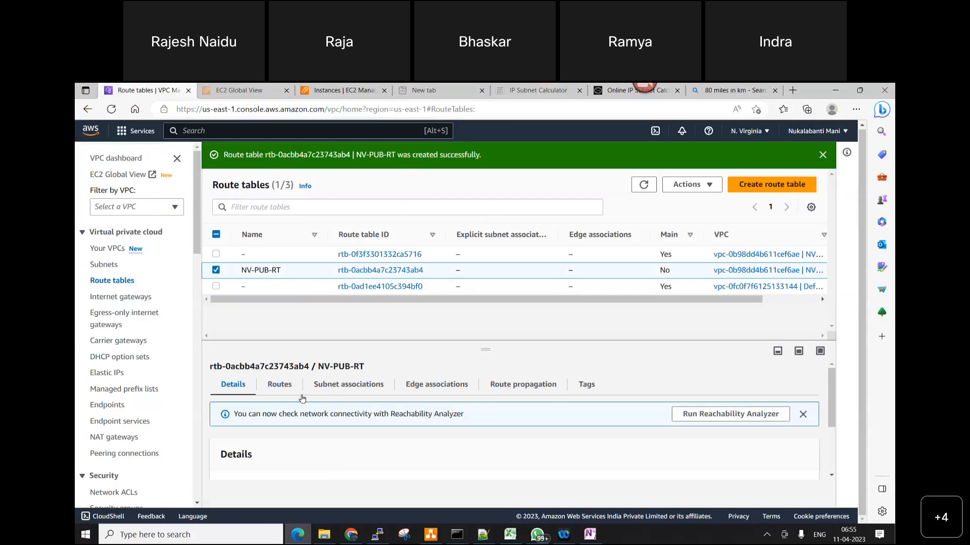
left_click(343, 385)
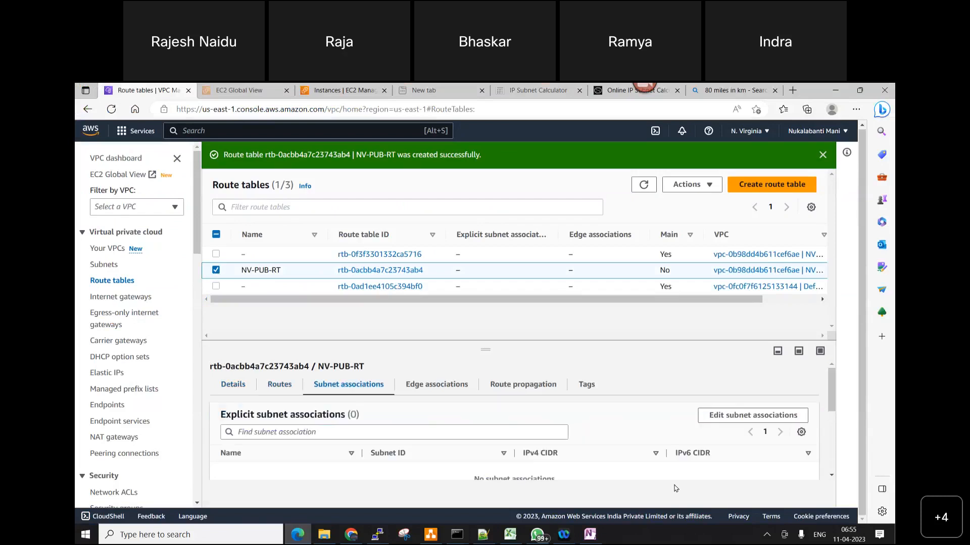
left_click(758, 419)
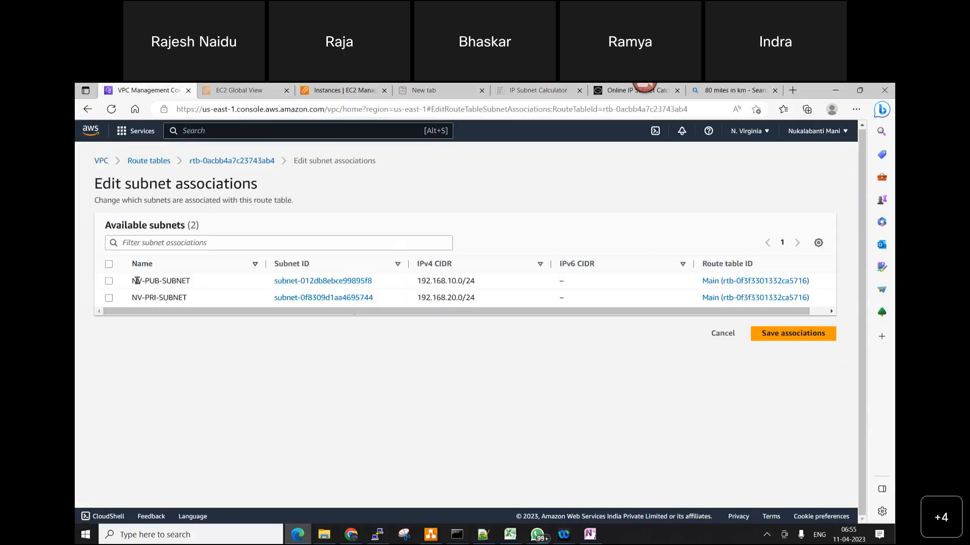
left_click(109, 282)
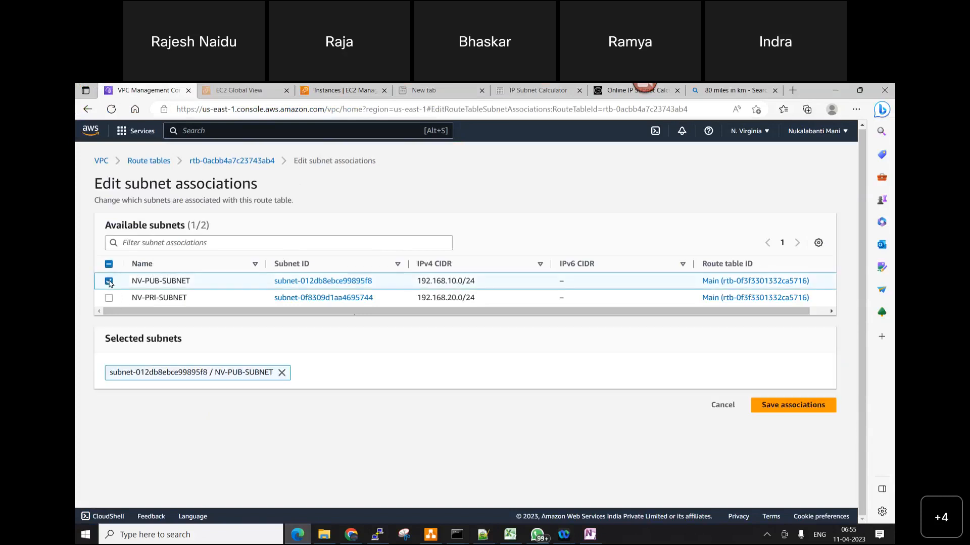
left_click(806, 406)
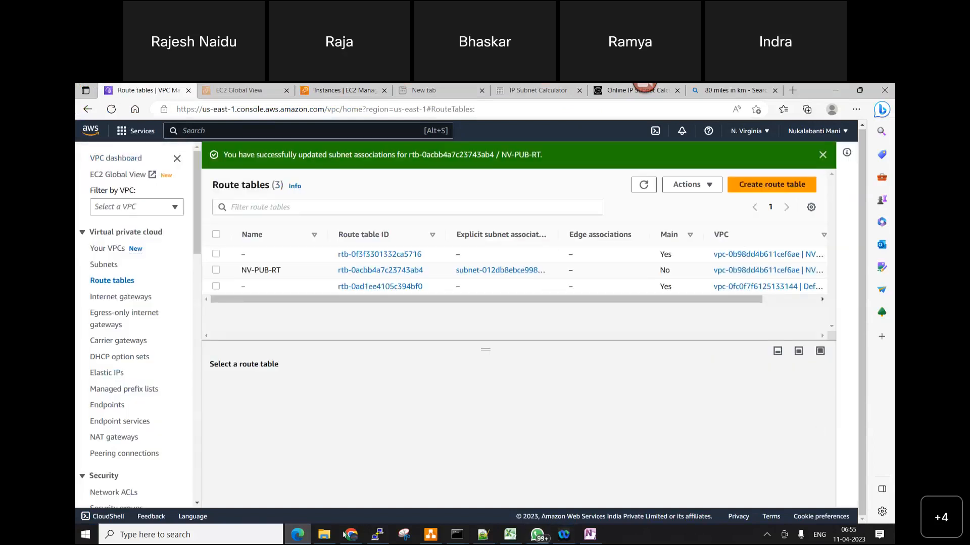
Switch to diagrams.net and draw a connector arrow from the NV-PUB-RT box to the public subnet NV-PUB-SUBNET
mouse_move(300, 536)
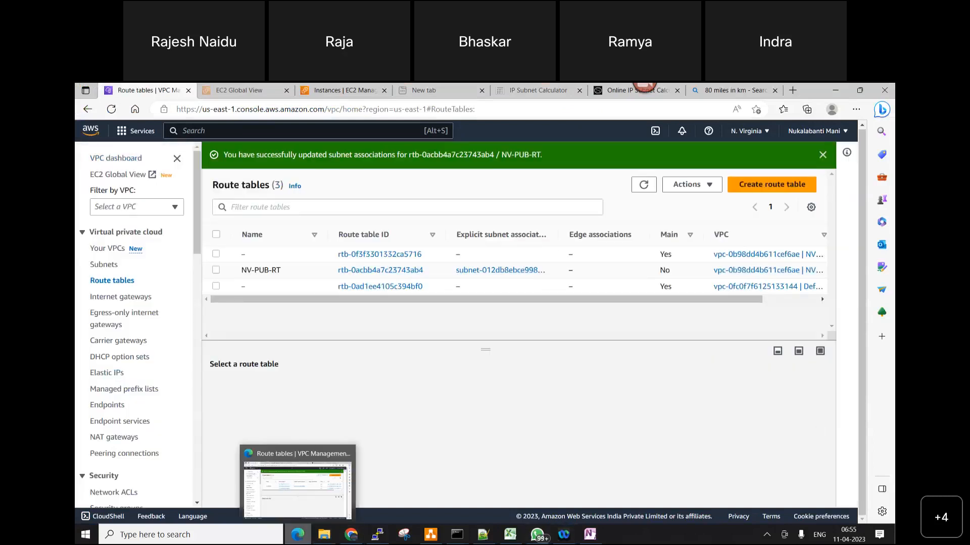
left_click(430, 534)
left_click(500, 285)
left_click_drag(472, 289, 424, 278)
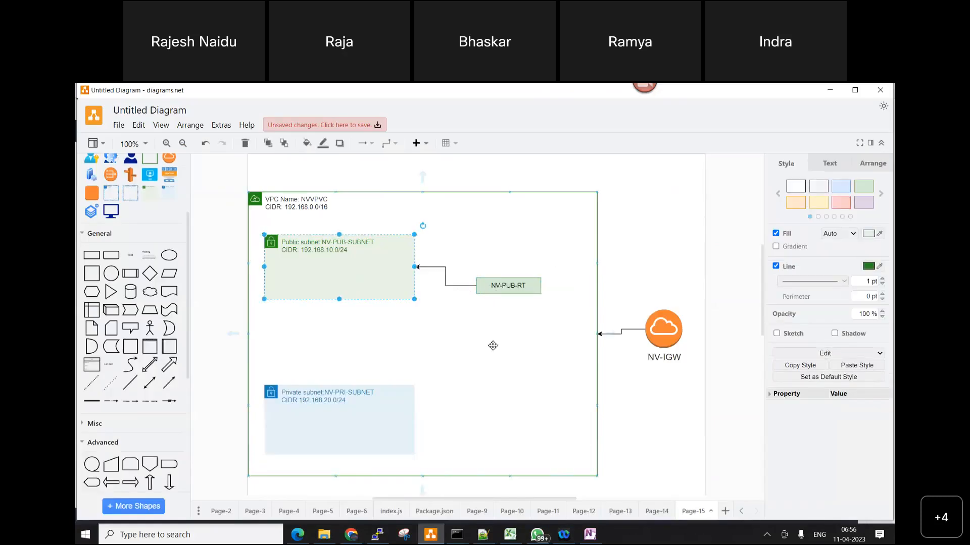
left_click(493, 346)
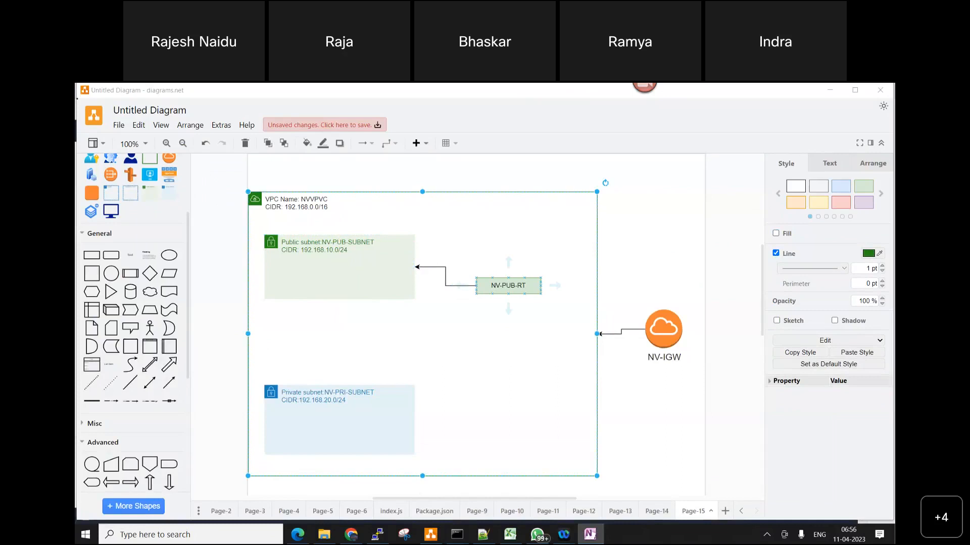
Switch to Notepad++ and, after a blank line, add the note: 7. Add internet gateway "NV-IGW"
left_click(483, 536)
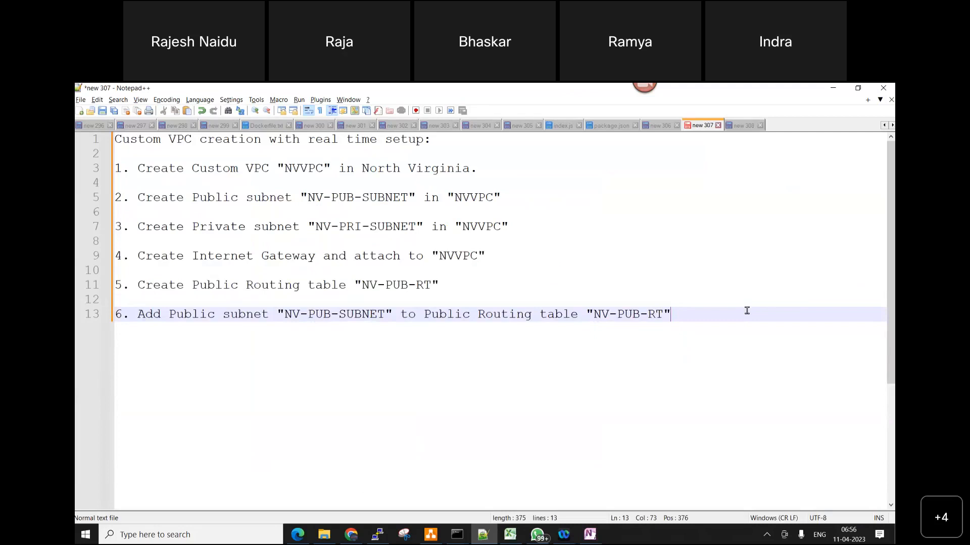
key("Return")
key("Return")
type("7")
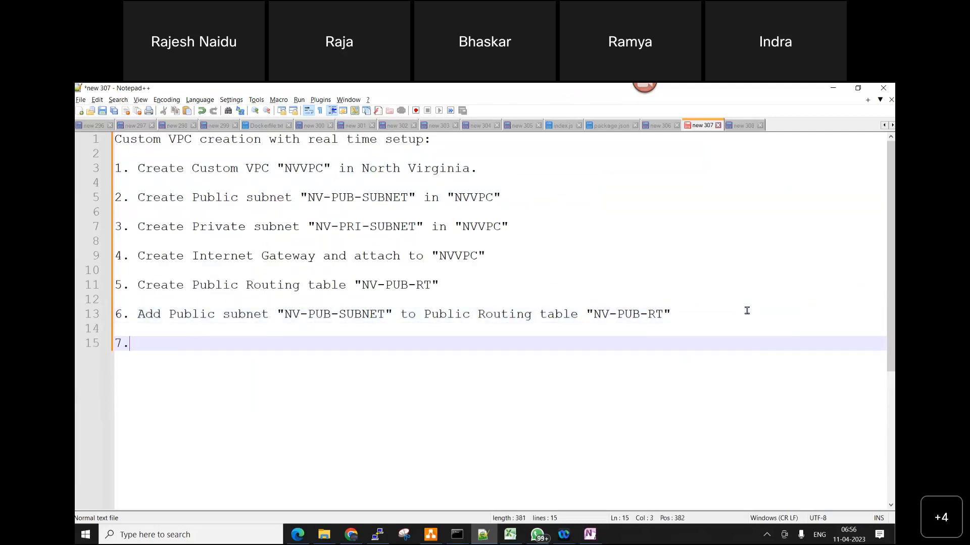
type(". Add internet gatew")
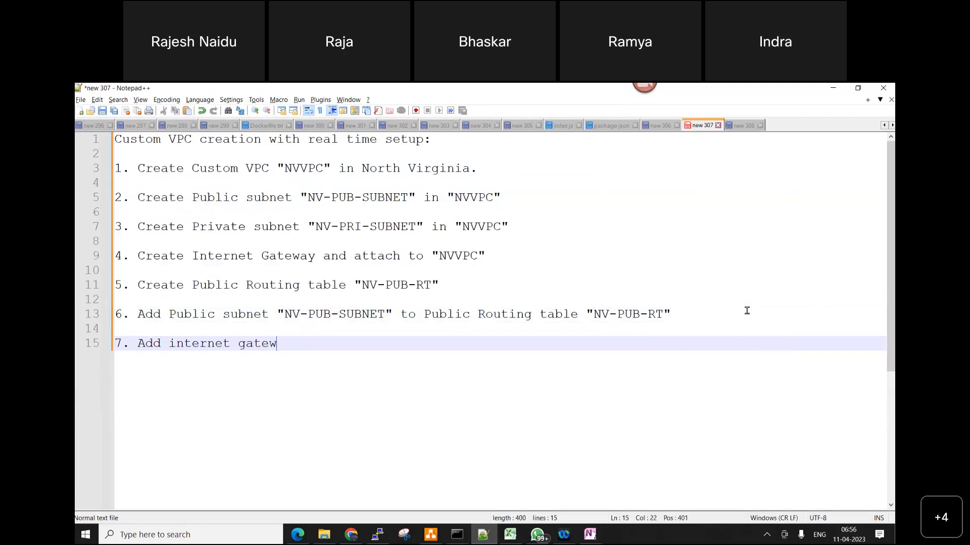
type("ay \"NV-")
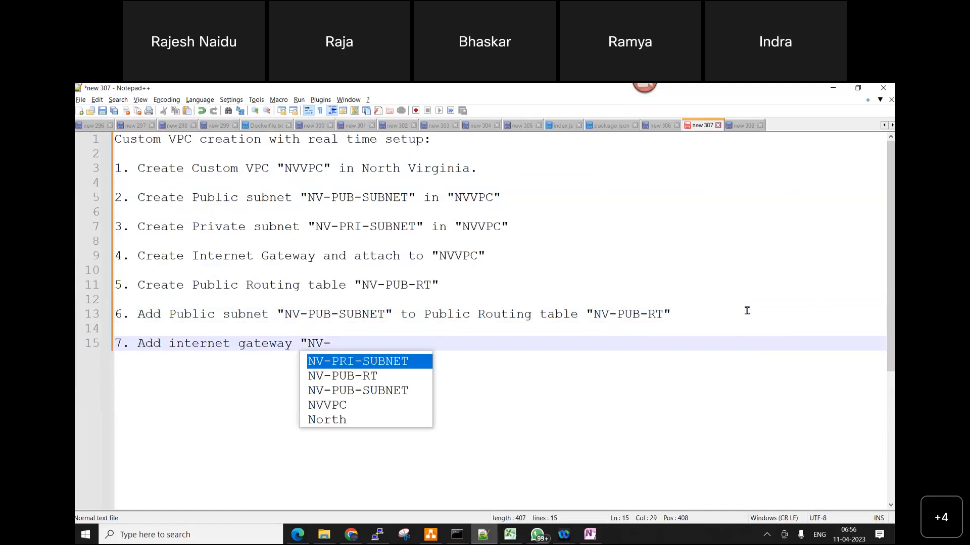
type("IGW")
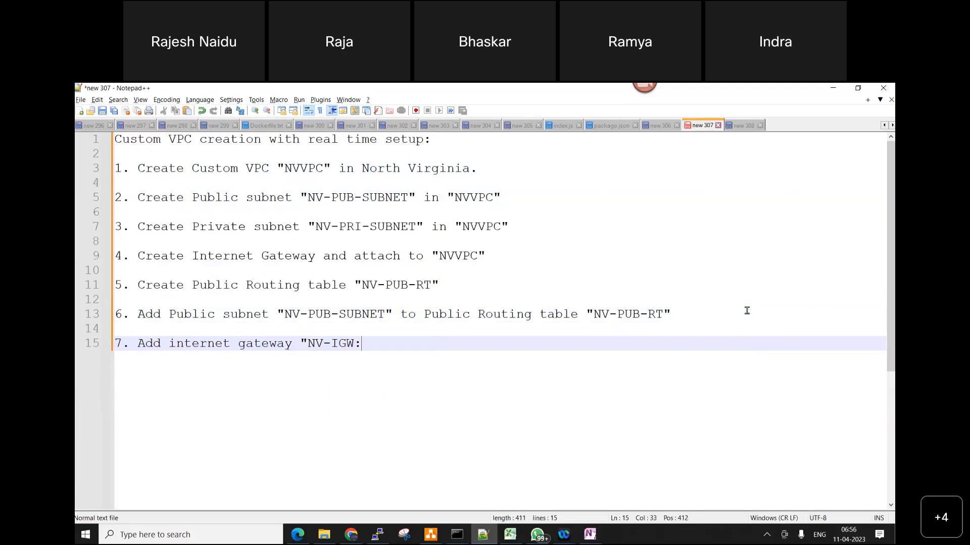
type("\"")
Insert the quoted name "NV-IGW" after "Internet Gateway" in note 4
left_click(324, 256)
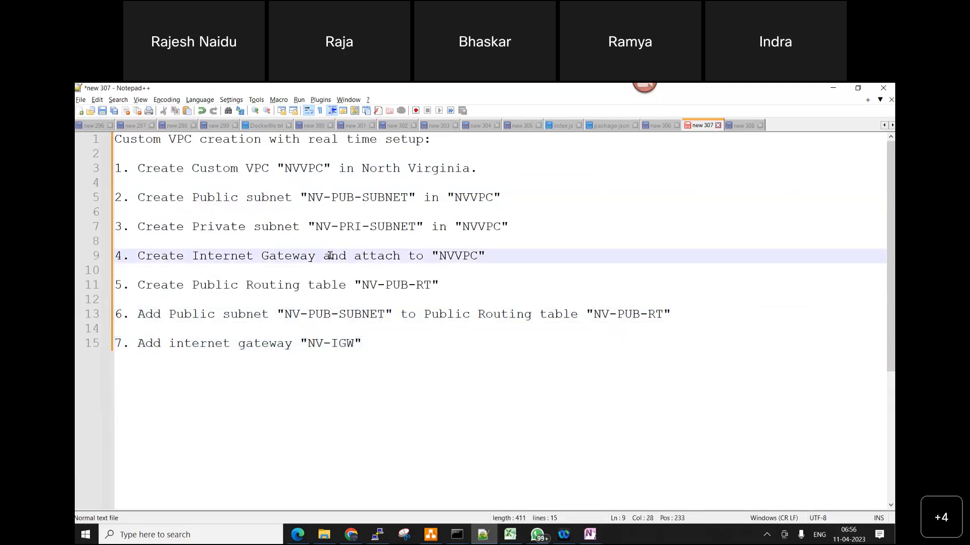
type("\"")
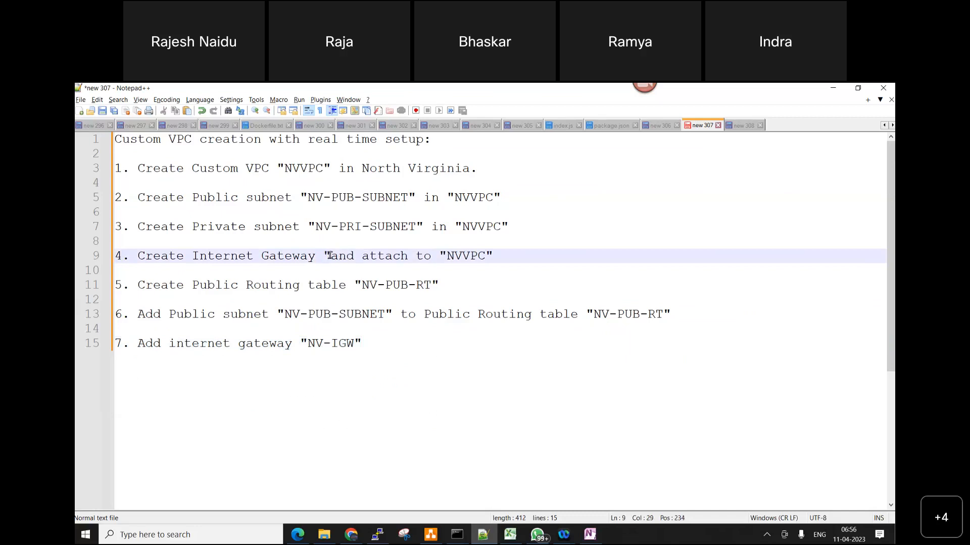
type("NV-IGW\"")
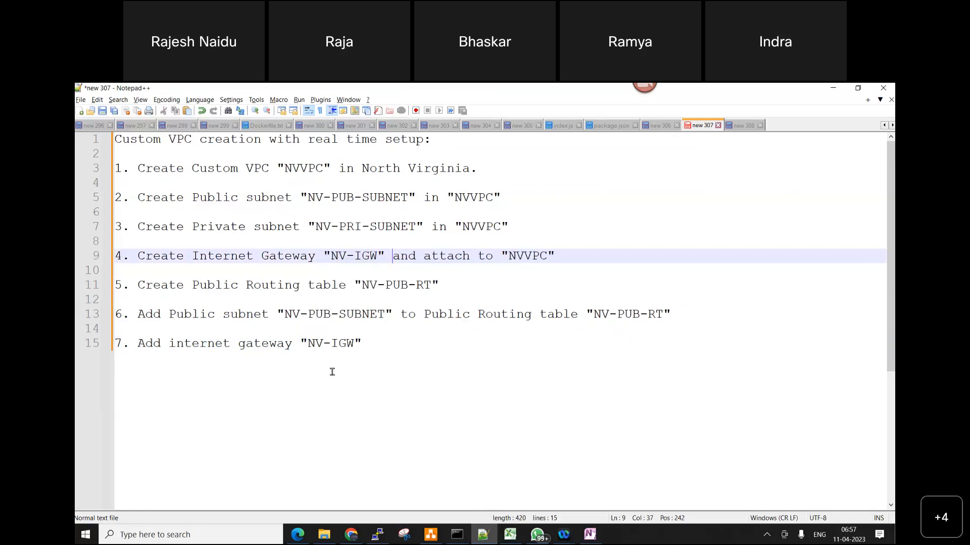
Finish note 7 with "to" and a copy of note 6's ending, Public Routing table "NV-PUB-RT"
left_click(377, 337)
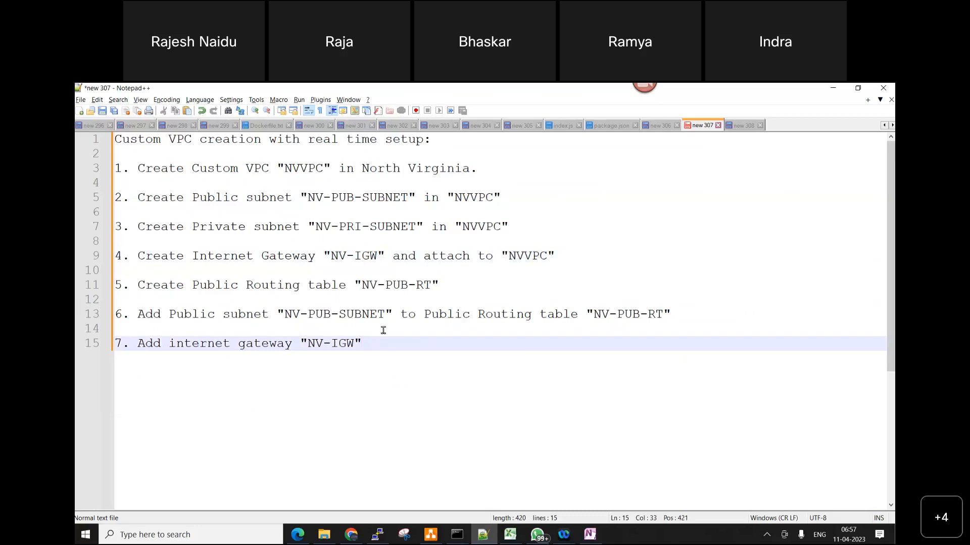
type("to")
left_click_drag(423, 314, 685, 313)
key("ctrl+c")
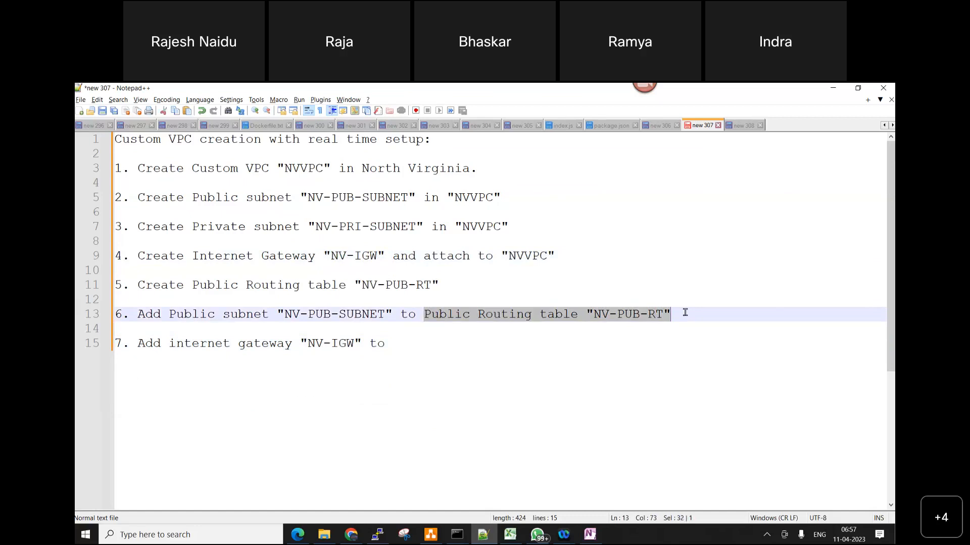
left_click(401, 343)
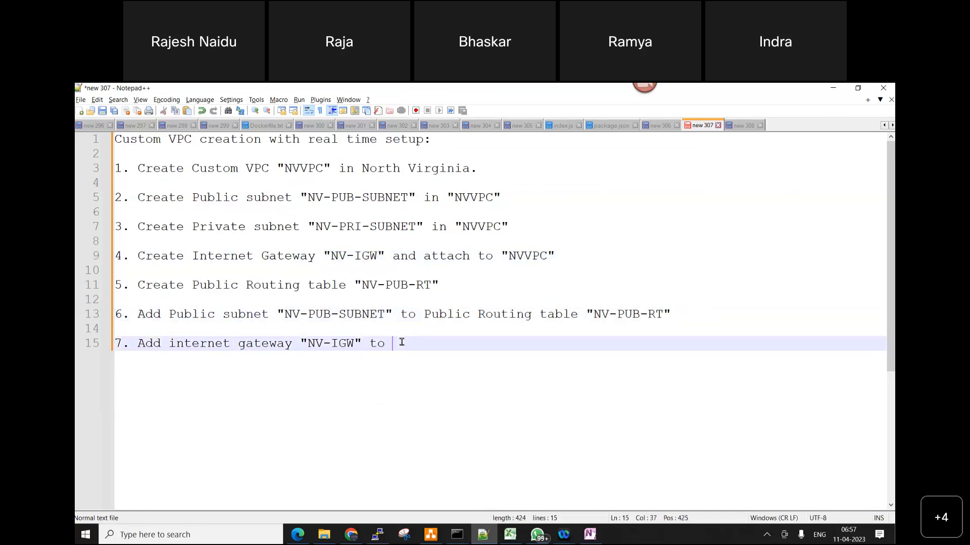
key("ctrl+v")
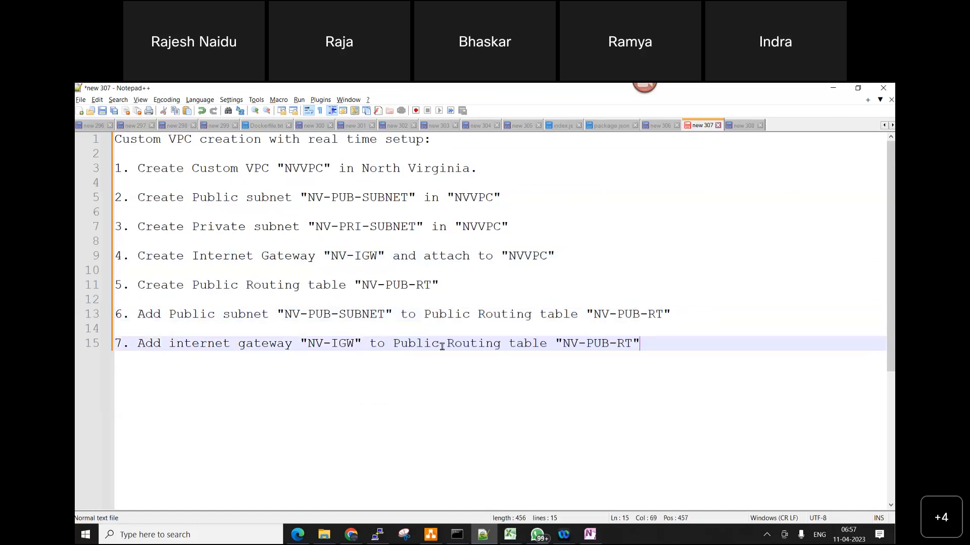
Switch to the AWS console and open the routes of route table NV-PUB-RT for editing
left_click(298, 533)
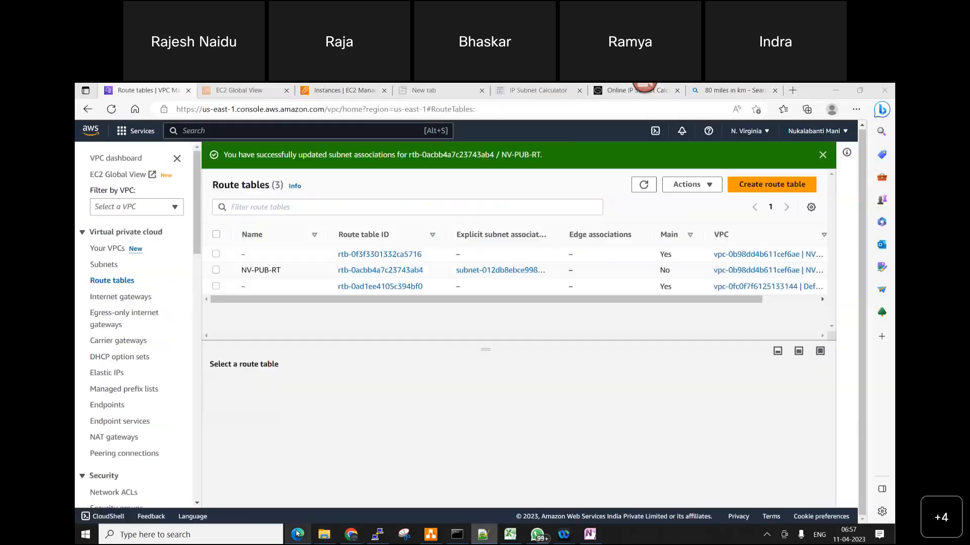
left_click(216, 270)
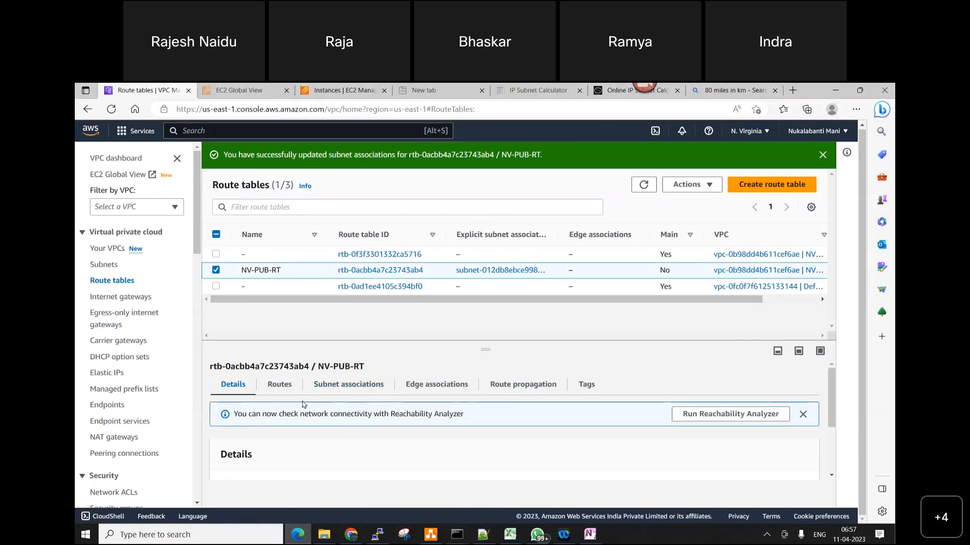
left_click(280, 386)
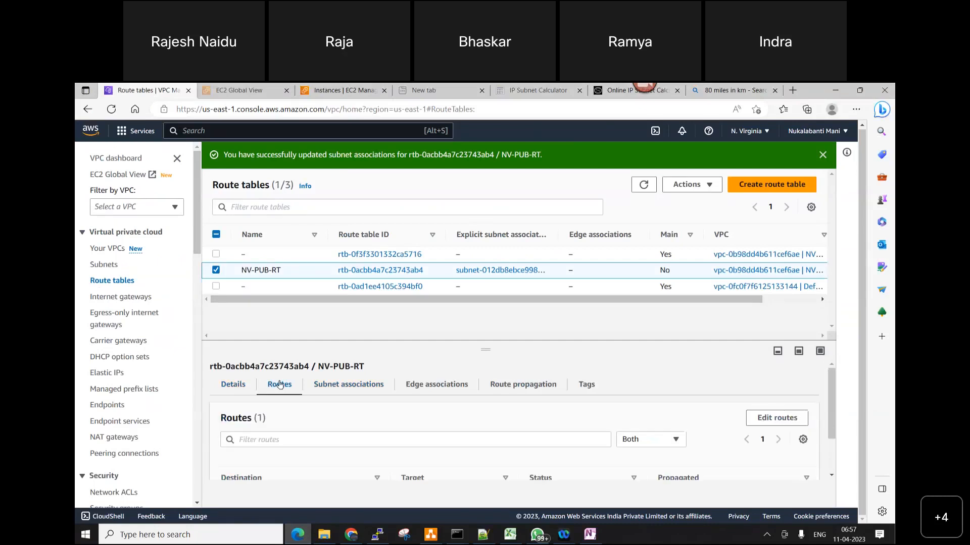
left_click(771, 420)
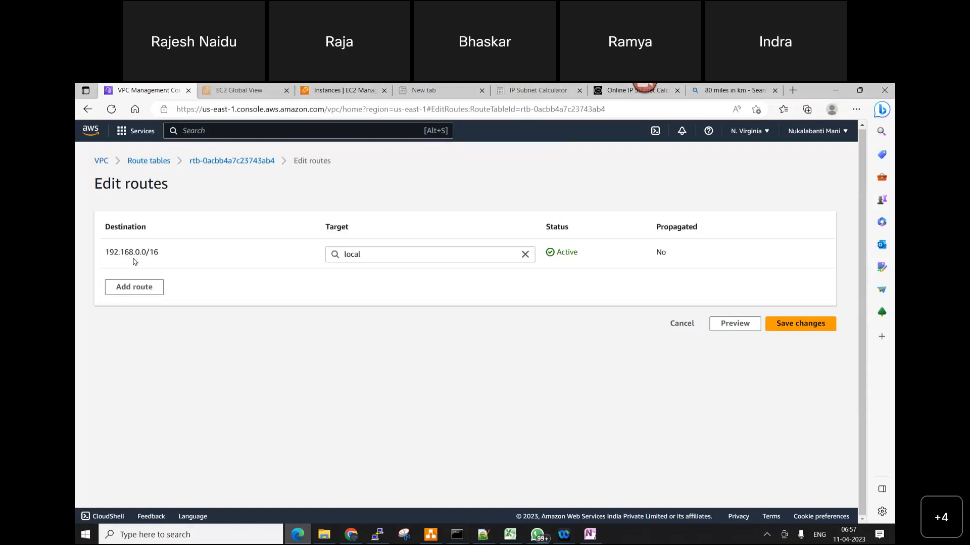
left_click(135, 287)
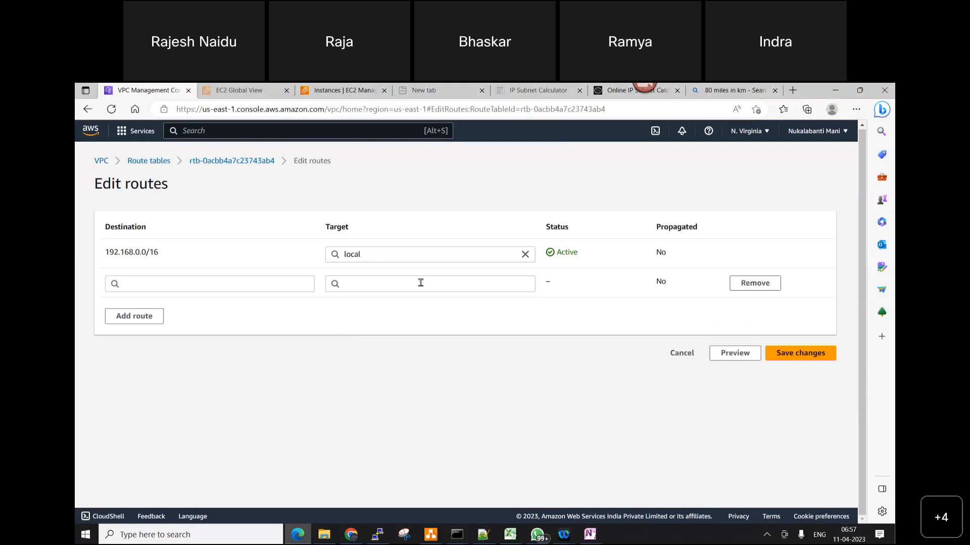
left_click(420, 283)
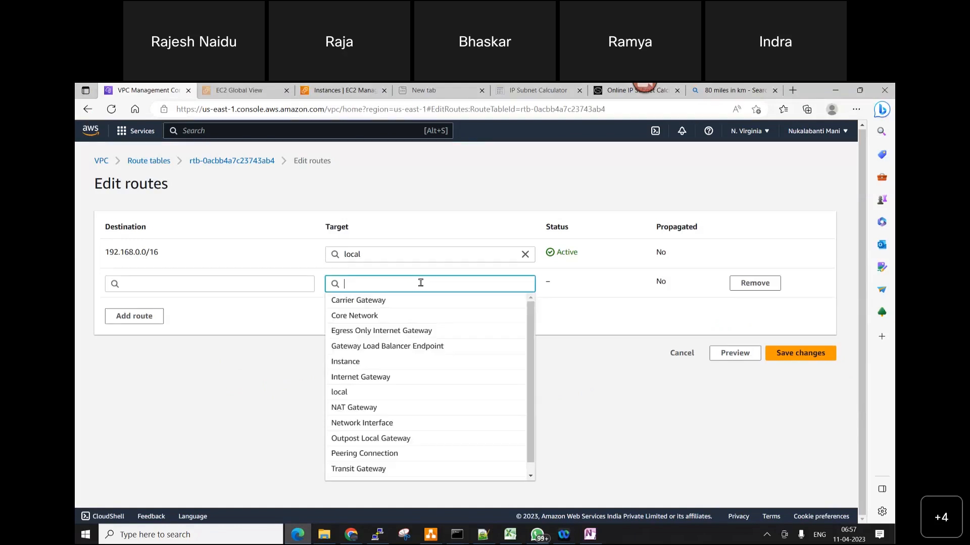
left_click(387, 377)
left_click(337, 306)
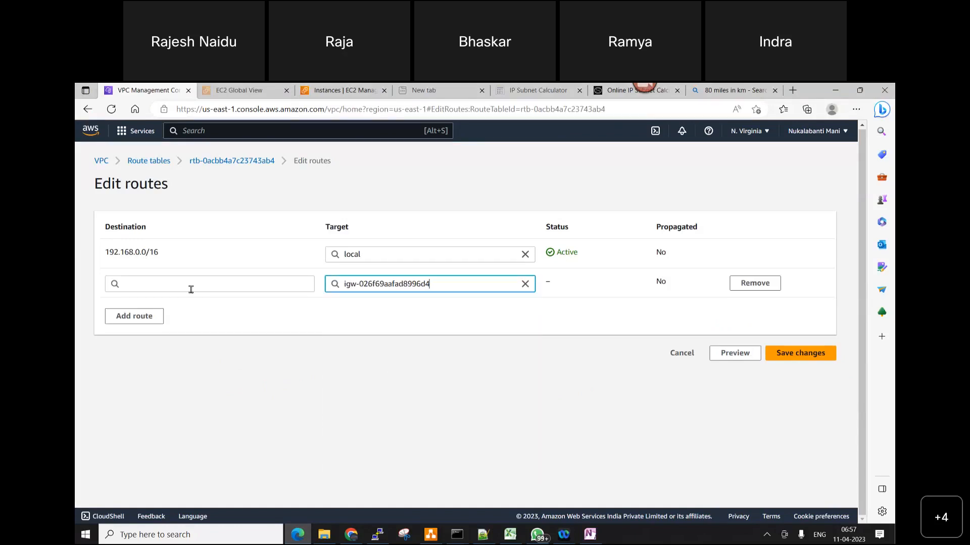
left_click(191, 285)
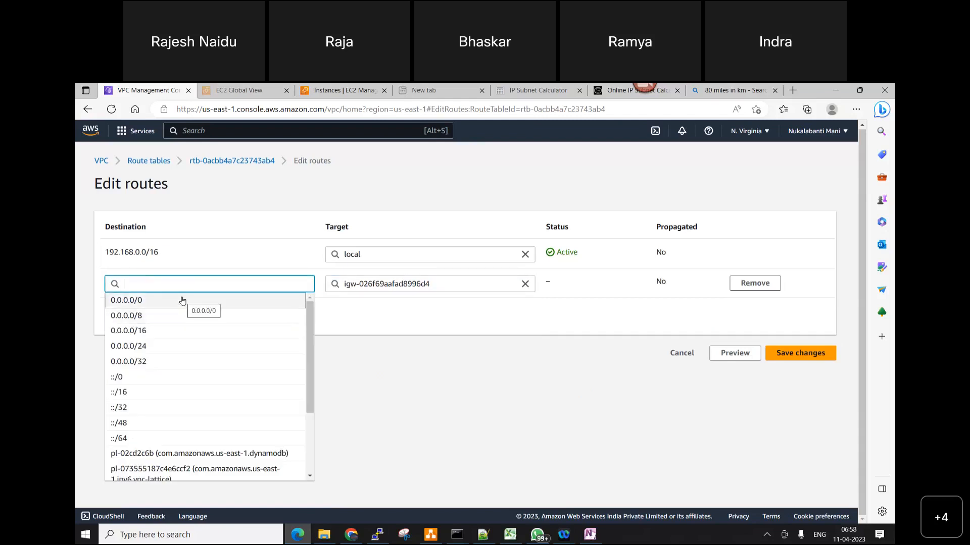
left_click(182, 301)
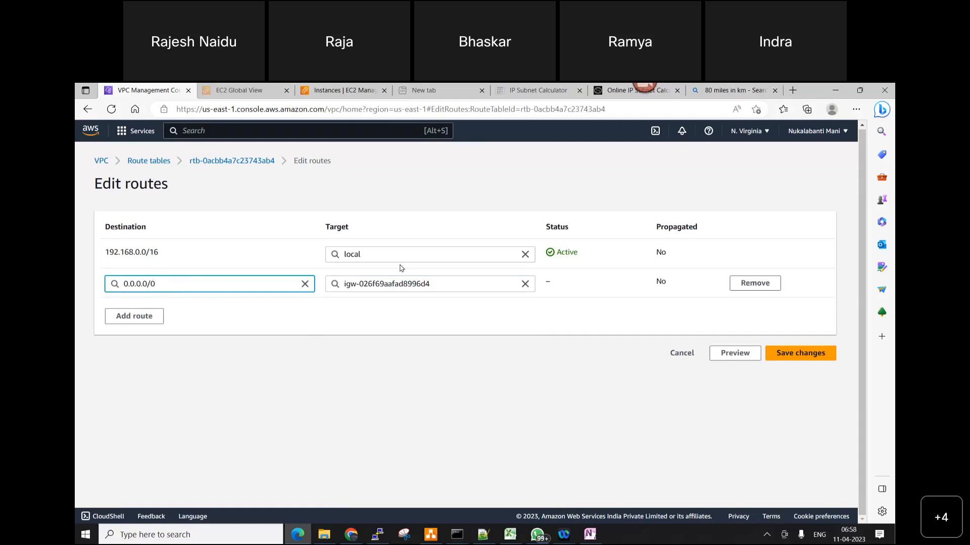
left_click(453, 283)
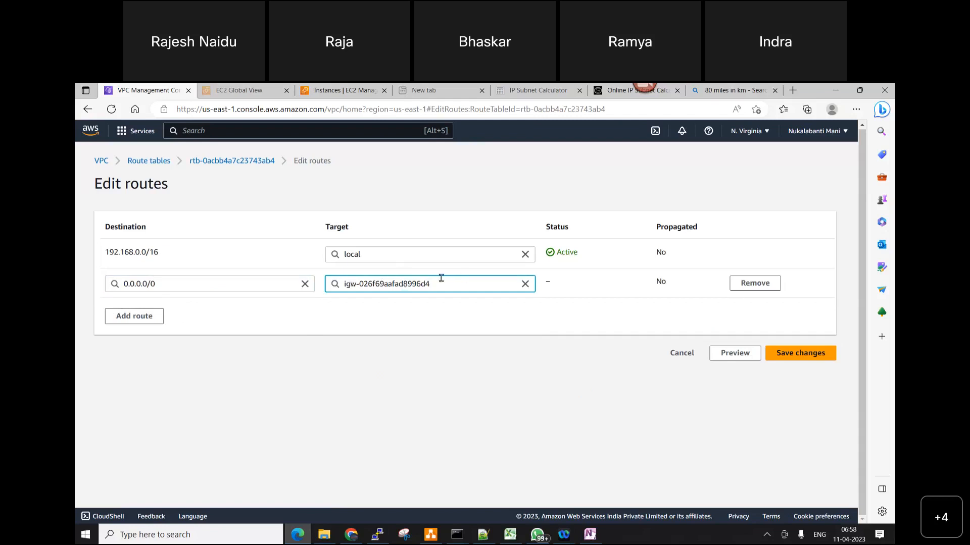
left_click(753, 283)
Add a route with target Internet Gateway NV-IGW and destination 0.0.0.0/0, save the changes and return to the route tables list
left_click(147, 294)
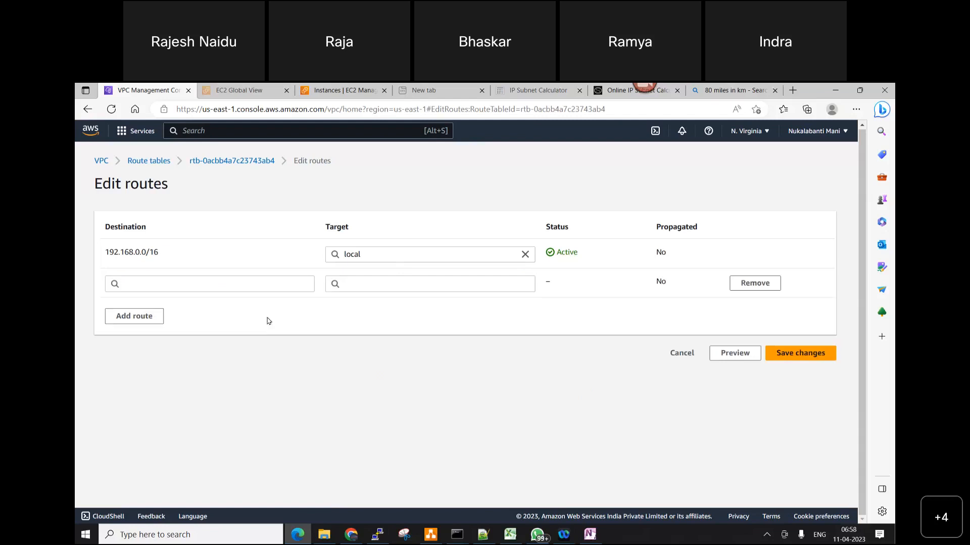
left_click(354, 284)
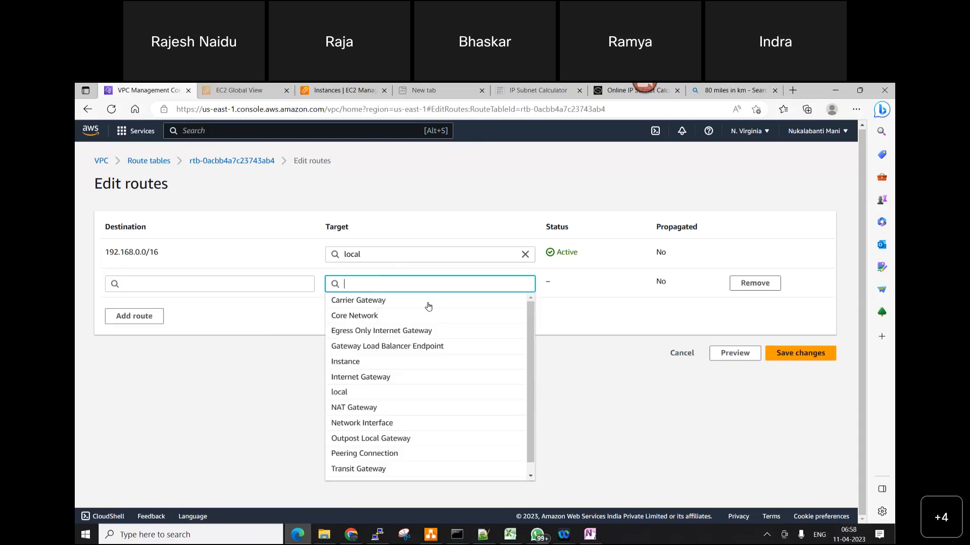
left_click(387, 378)
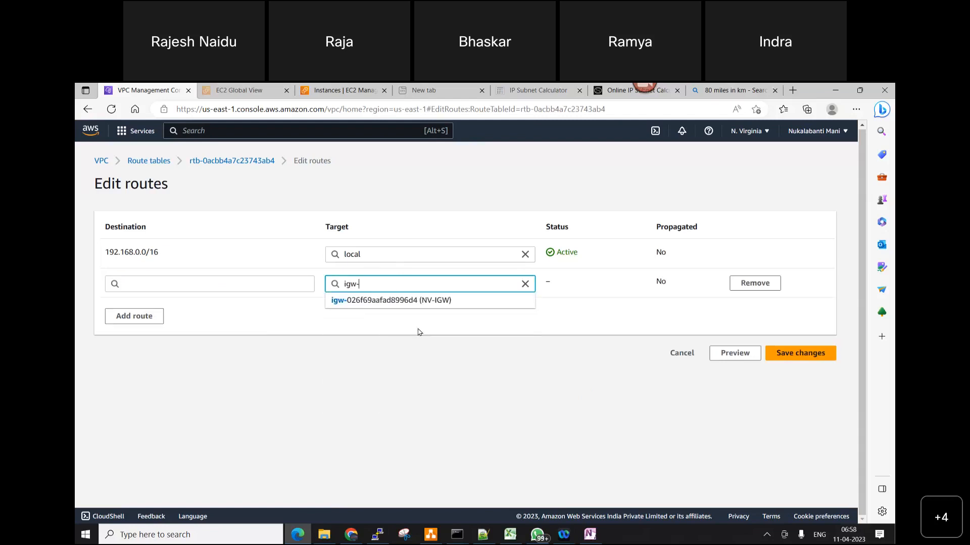
left_click(446, 301)
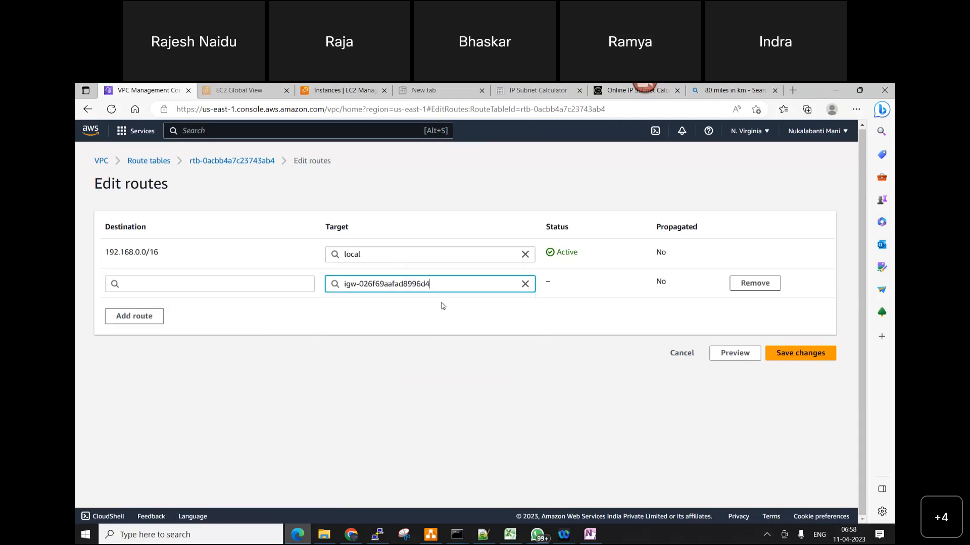
left_click(164, 283)
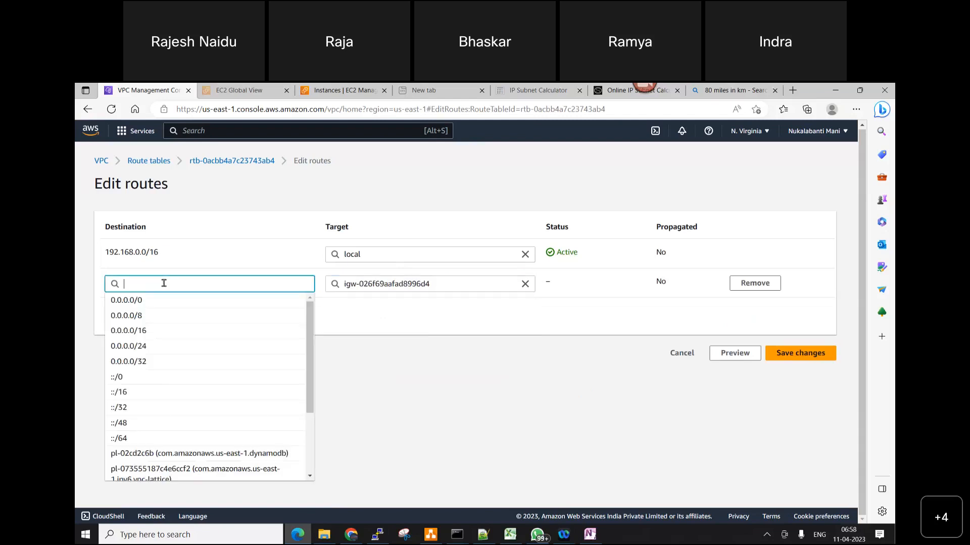
left_click(159, 302)
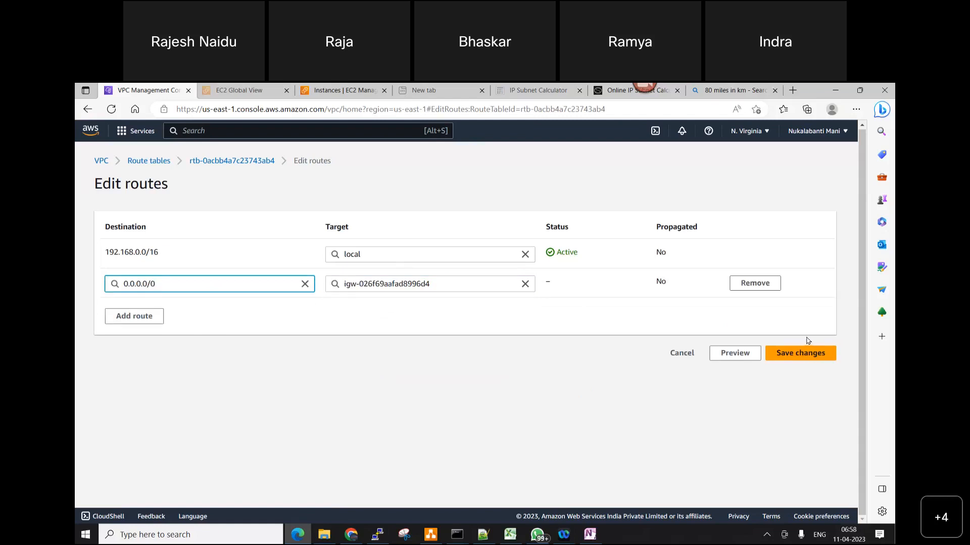
left_click(802, 352)
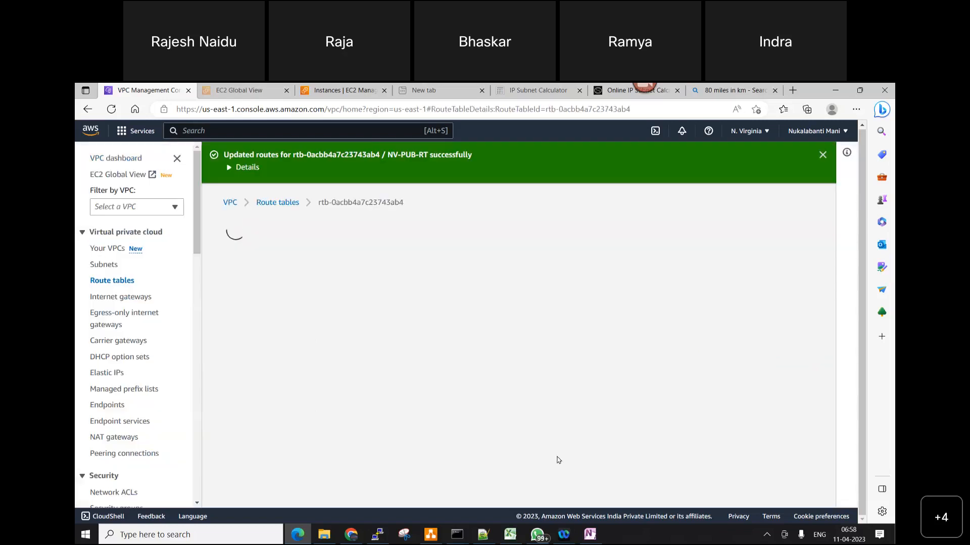
left_click(105, 279)
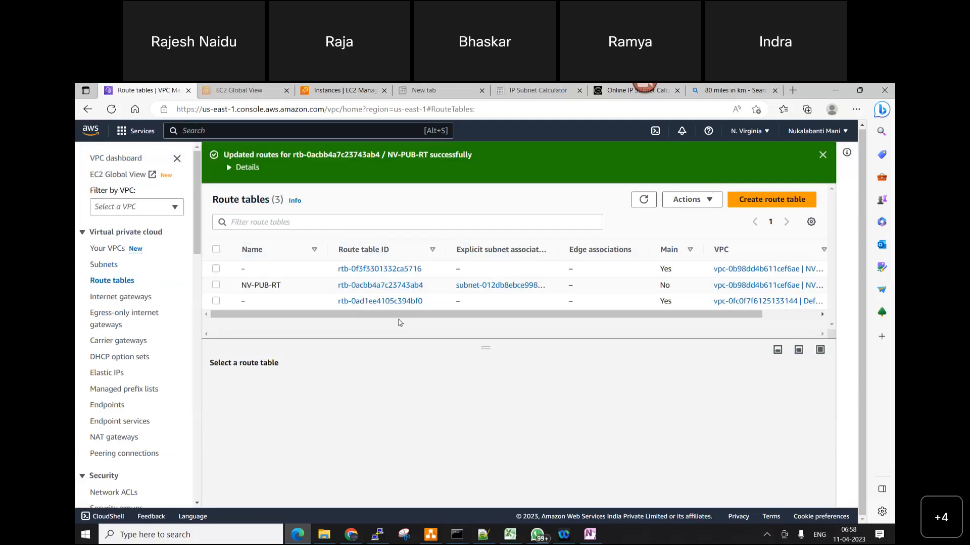
Switch to diagrams.net and draw a connector arrow from the top of the NV-IGW icon to the NV-PUB-RT box
left_click(430, 534)
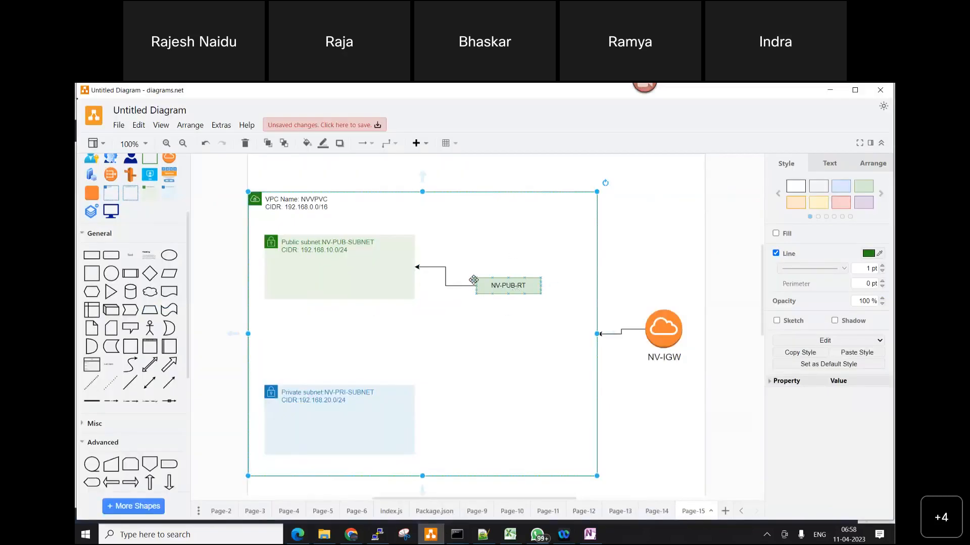
left_click(666, 326)
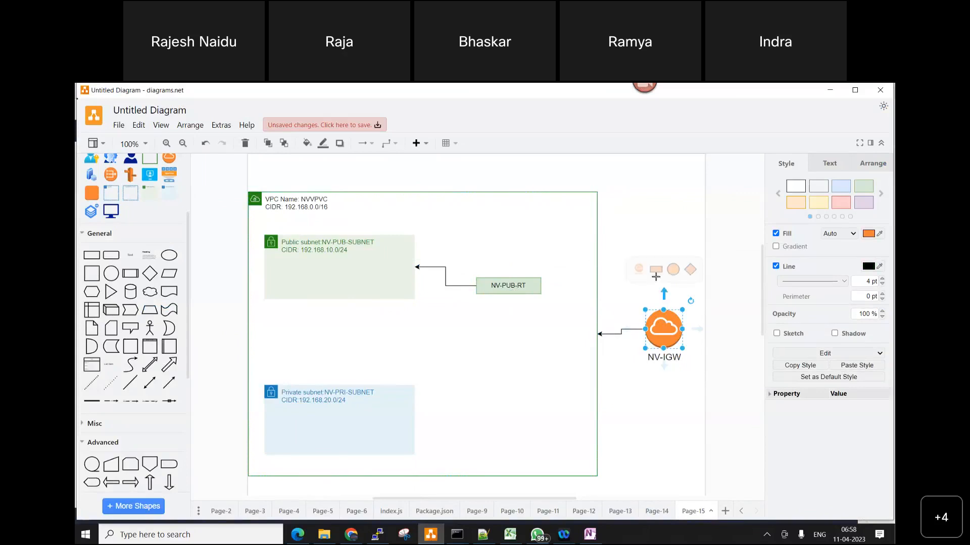
left_click_drag(544, 286, 618, 309)
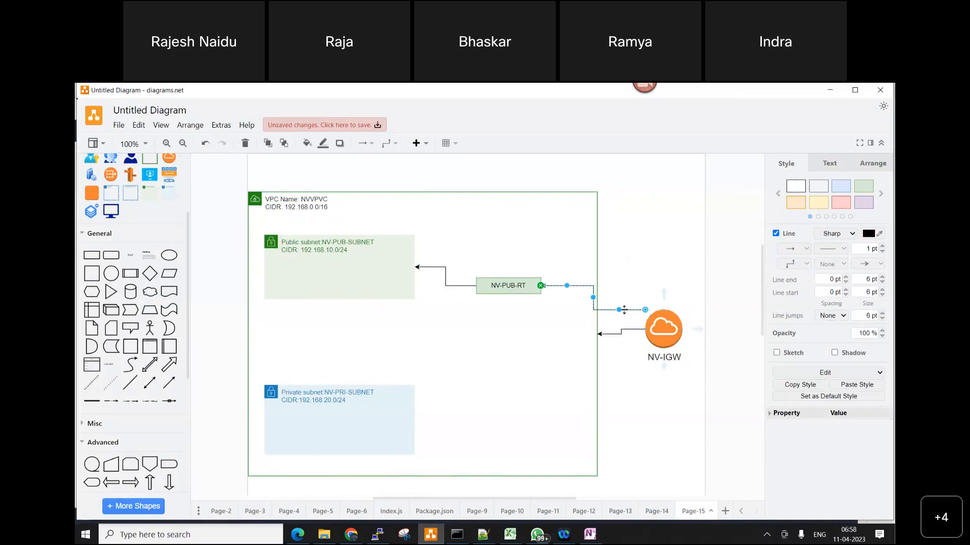
left_click_drag(643, 308, 658, 322)
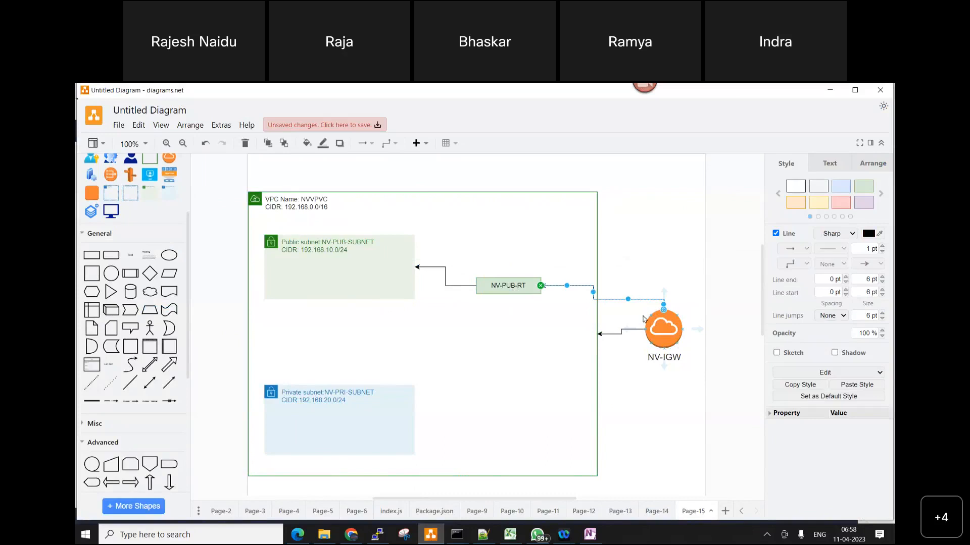
left_click(656, 286)
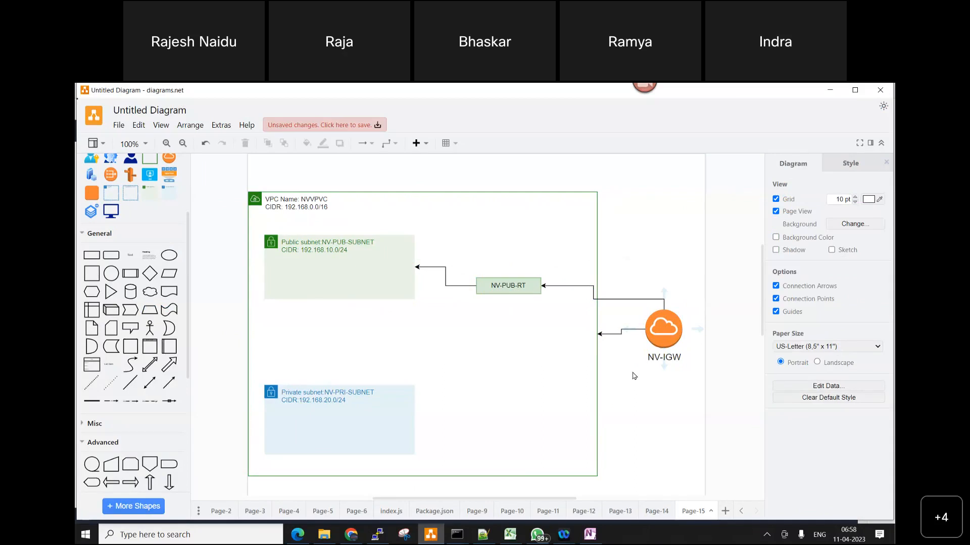
left_click(591, 535)
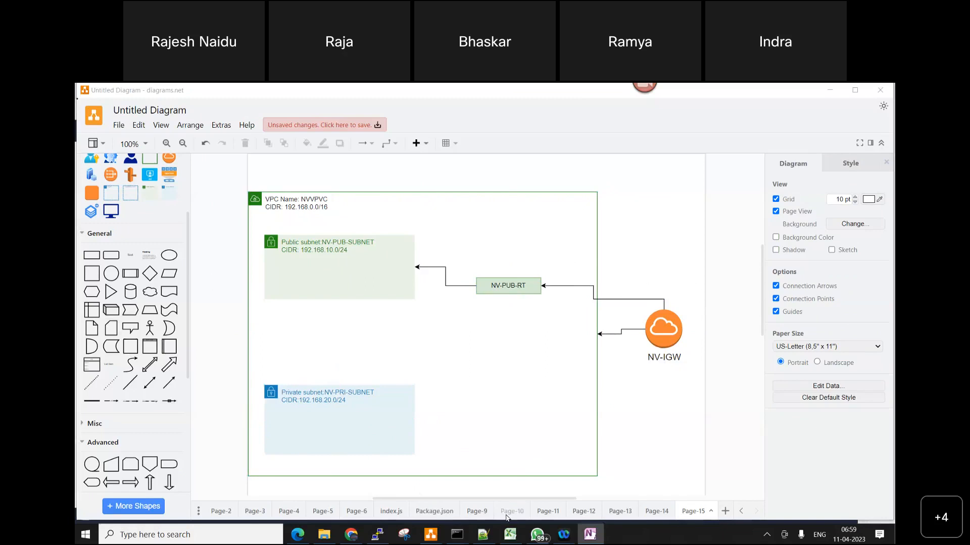
Switch to Notepad++ and, after a blank line, add note 8 with a copy of note 5's text, Create Public Routing table "NV-PUB-RT"
left_click(482, 534)
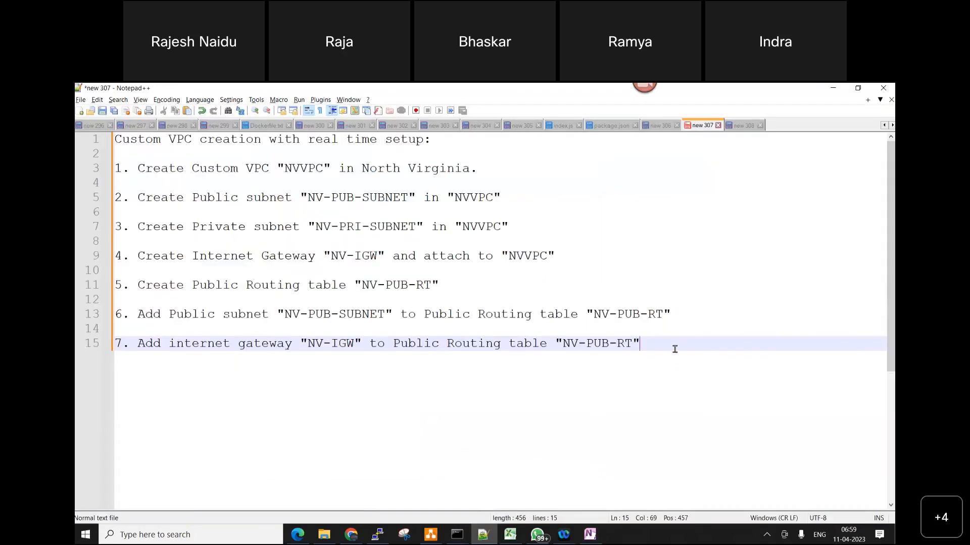
key("Return")
key("Return")
type("8.")
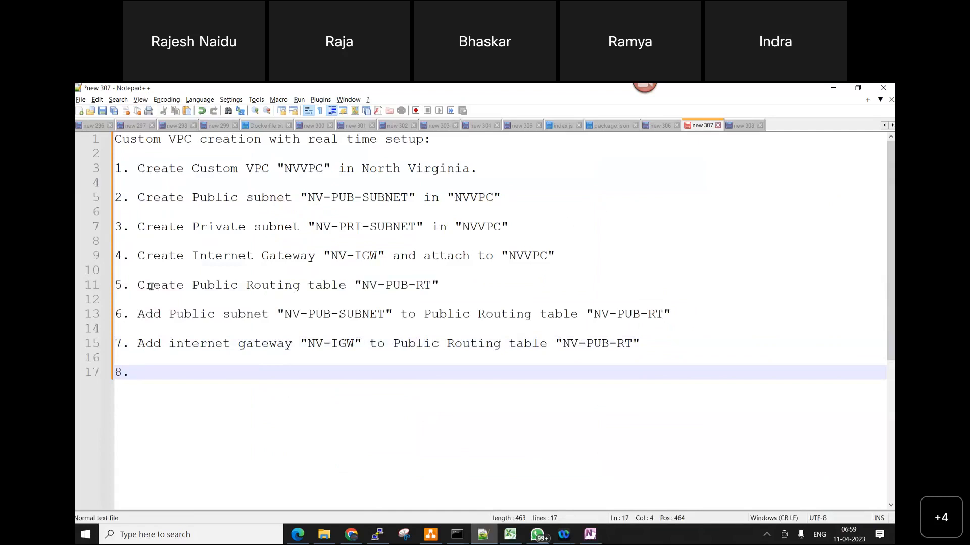
left_click_drag(137, 286, 444, 284)
key("ctrl+c")
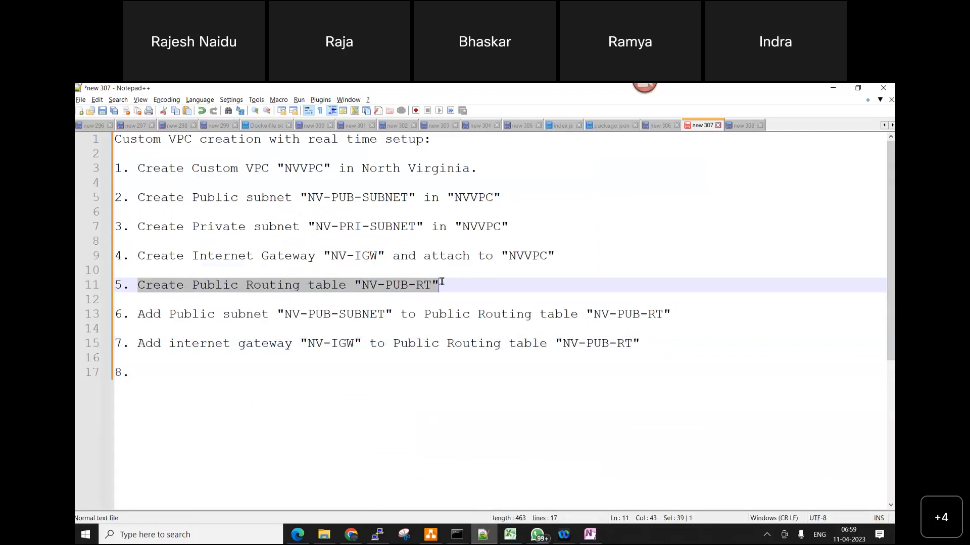
left_click(153, 376)
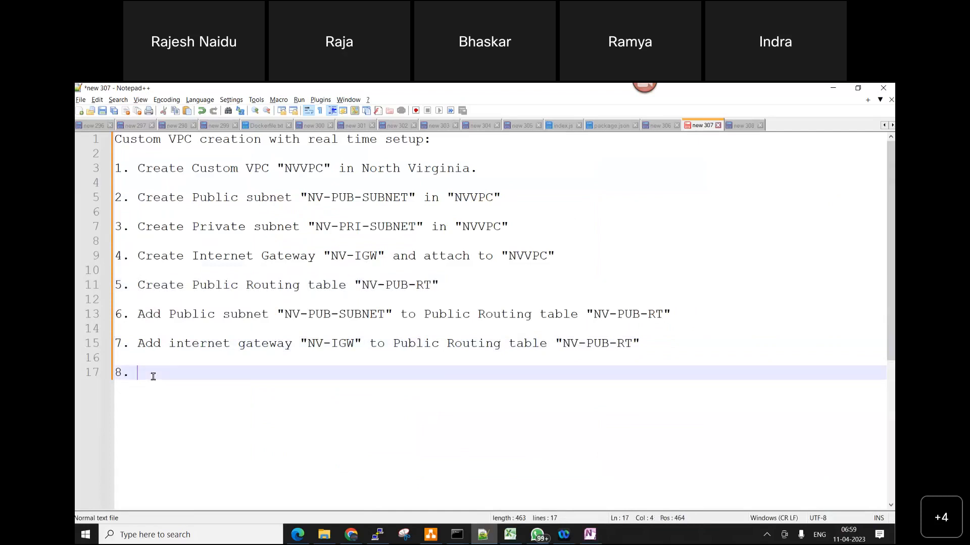
key("ctrl+v")
Replace the word Public with Private in note 8
left_click(238, 376)
key("BackSpace")
key("BackSpace")
key("BackSpace")
key("BackSpace")
key("BackSpace")
key("BackSpace")
type("p")
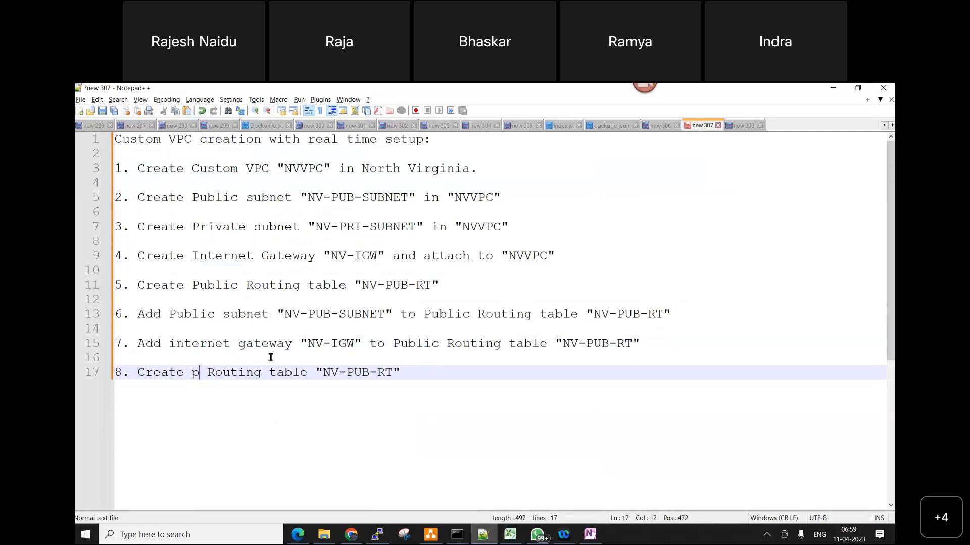
key("BackSpace")
type("Pri")
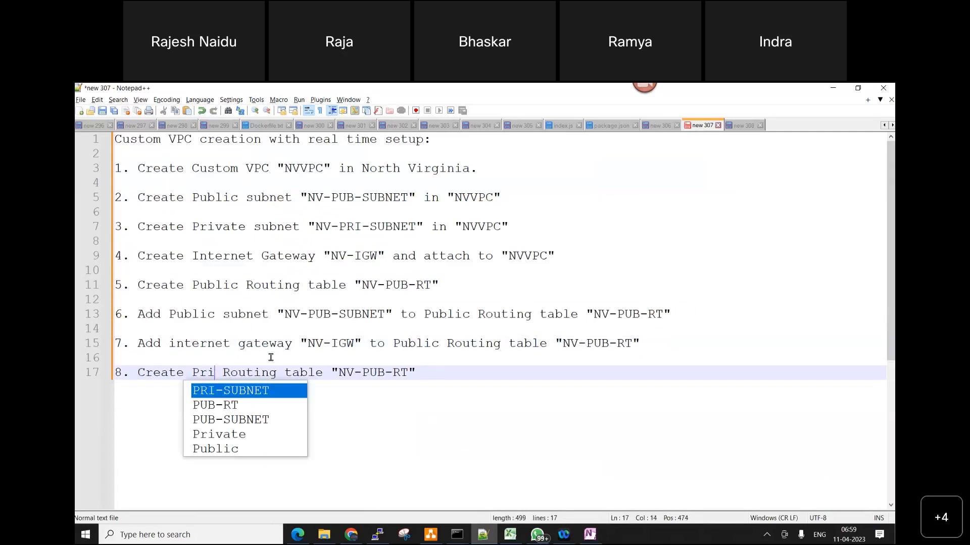
type("vate")
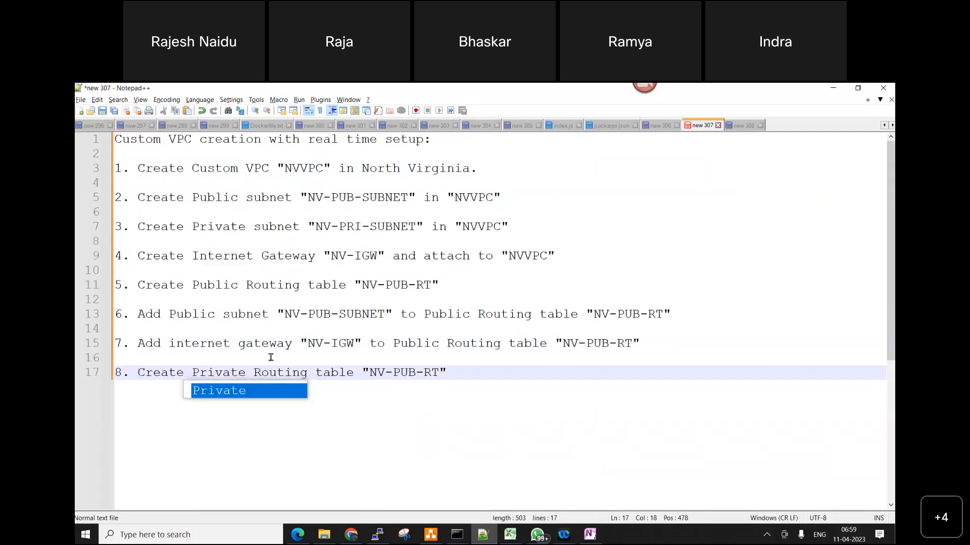
Change the routing table name in note 8 to "NV-PRI-RT"
left_click(419, 373)
key("BackSpace")
key("BackSpace")
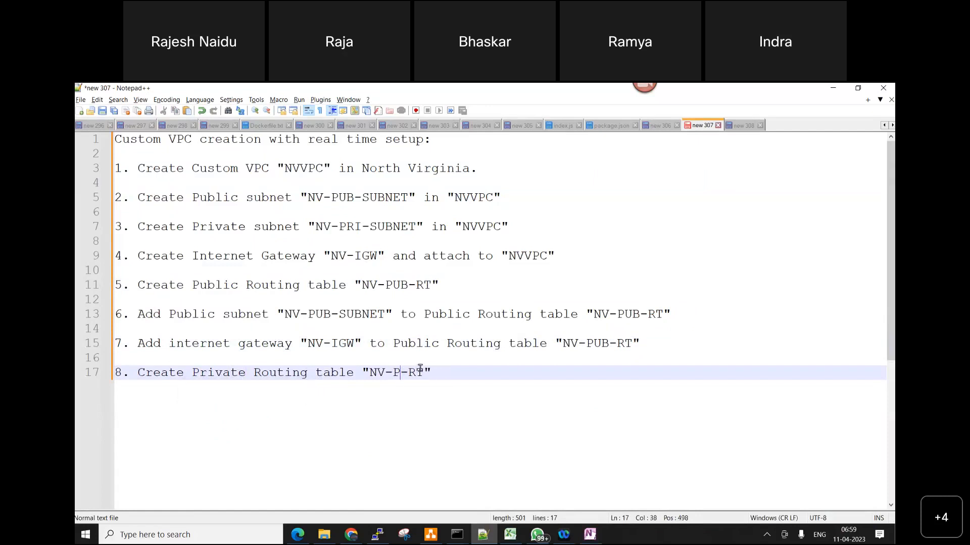
type("RI")
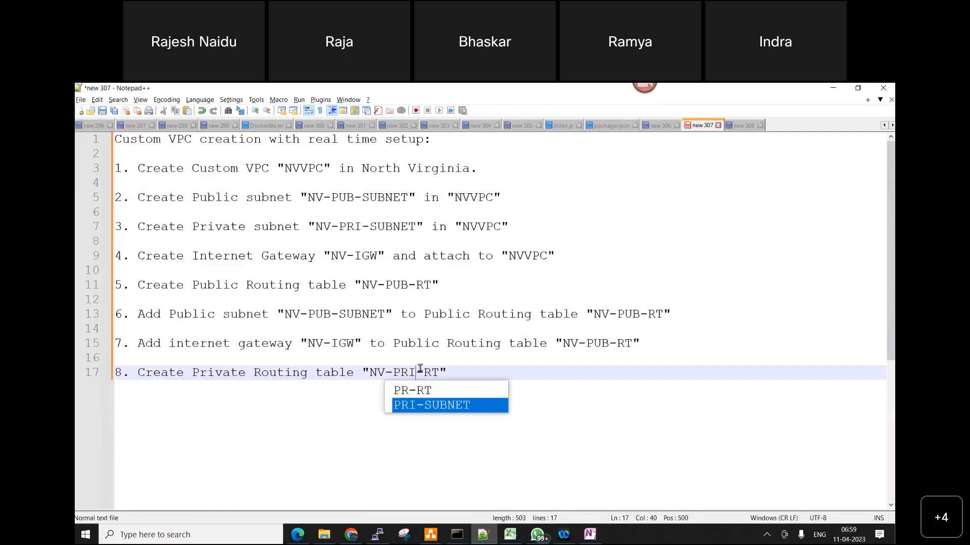
left_click(578, 399)
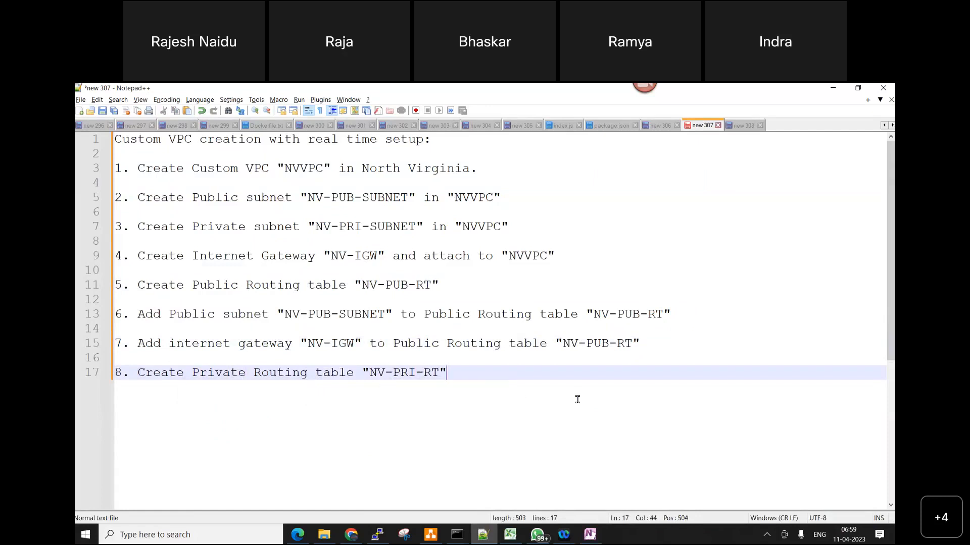
Switch to the AWS VPC console, create route table NV-PRI-RT in the NVVPC VPC, and select it in the route tables list
left_click(297, 531)
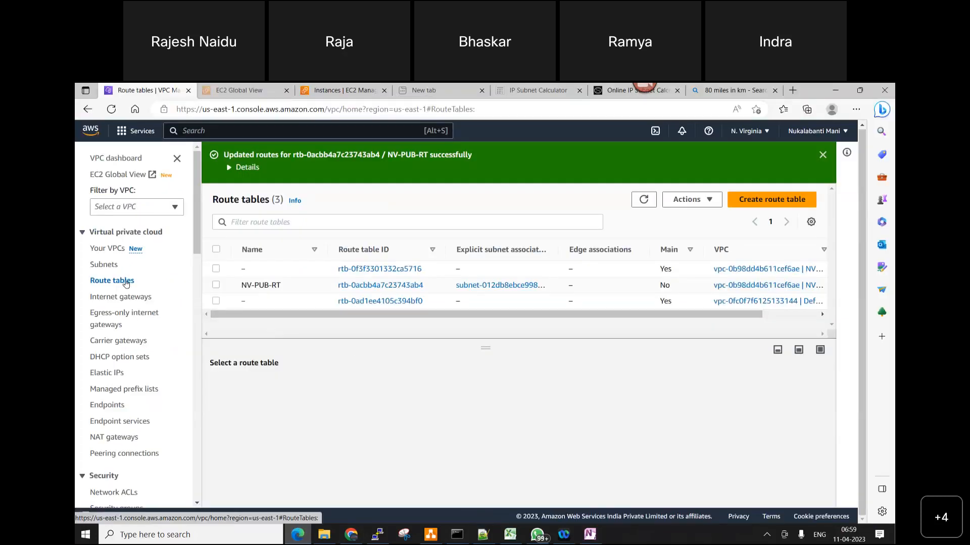
left_click(770, 201)
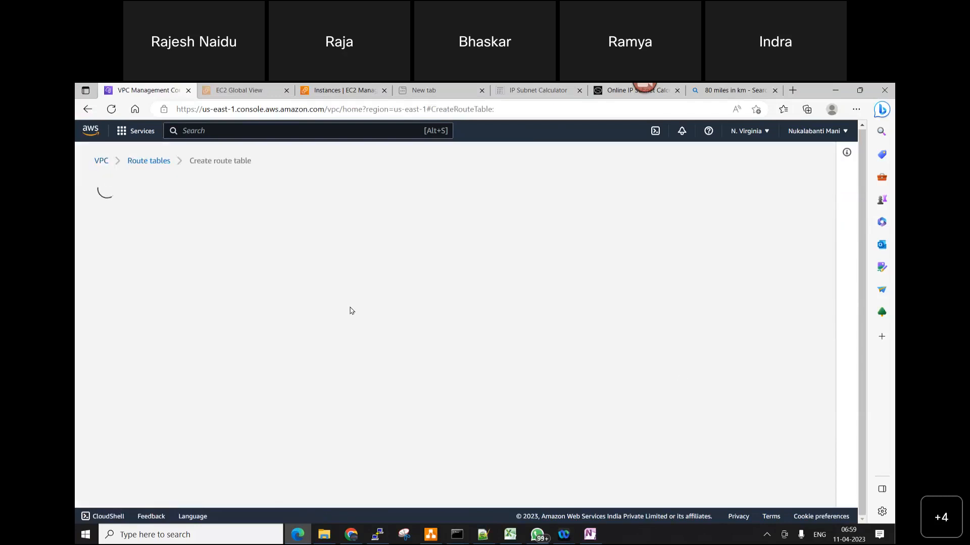
left_click(197, 285)
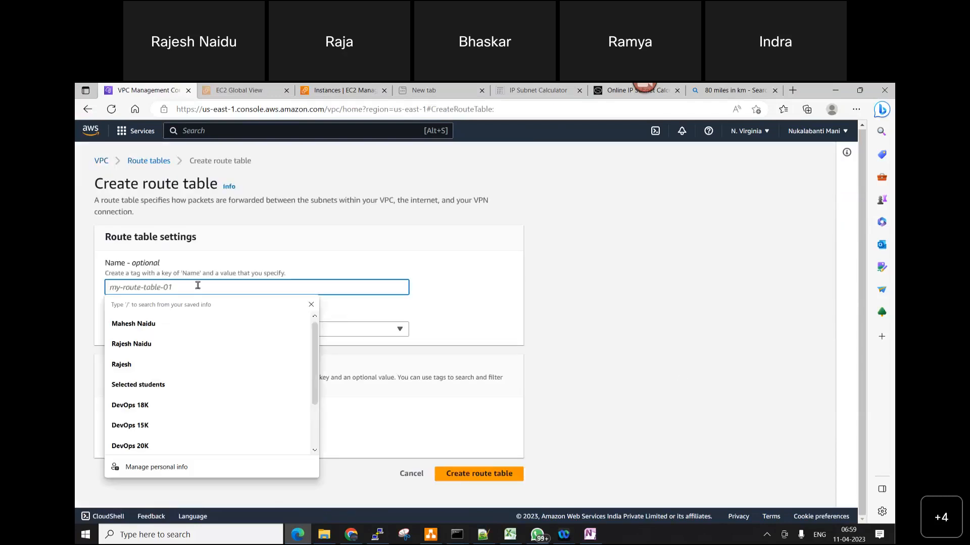
type("NV")
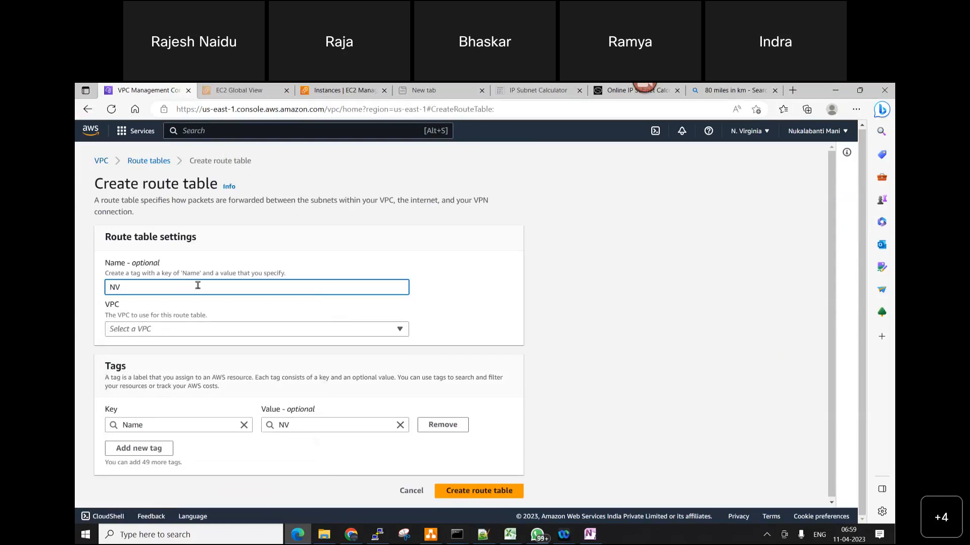
type("-PRI-RT")
left_click(162, 334)
left_click(208, 376)
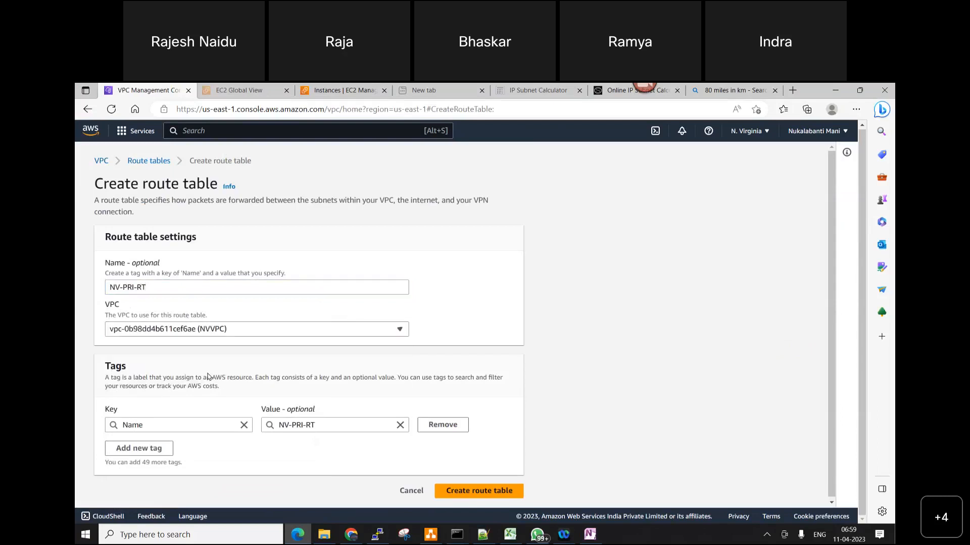
left_click(496, 489)
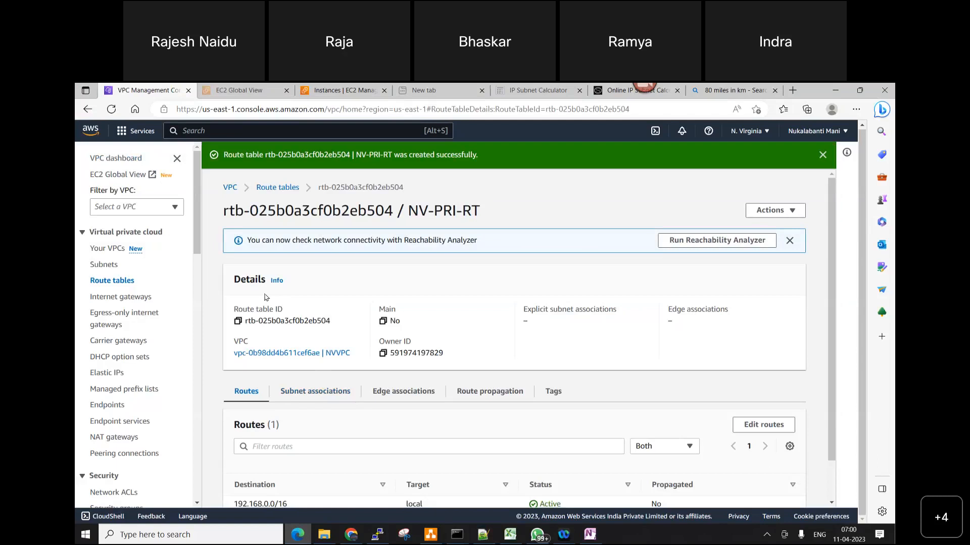
left_click(123, 280)
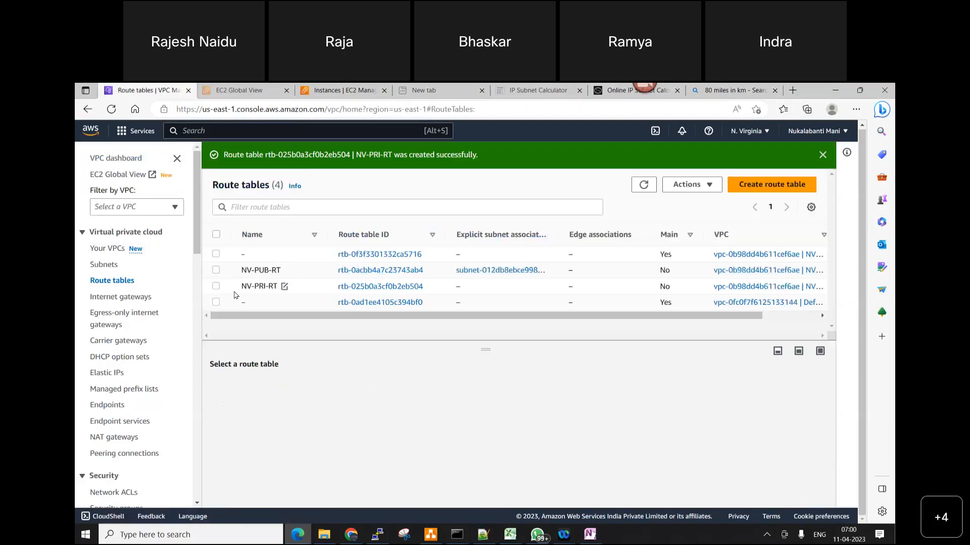
left_click(216, 287)
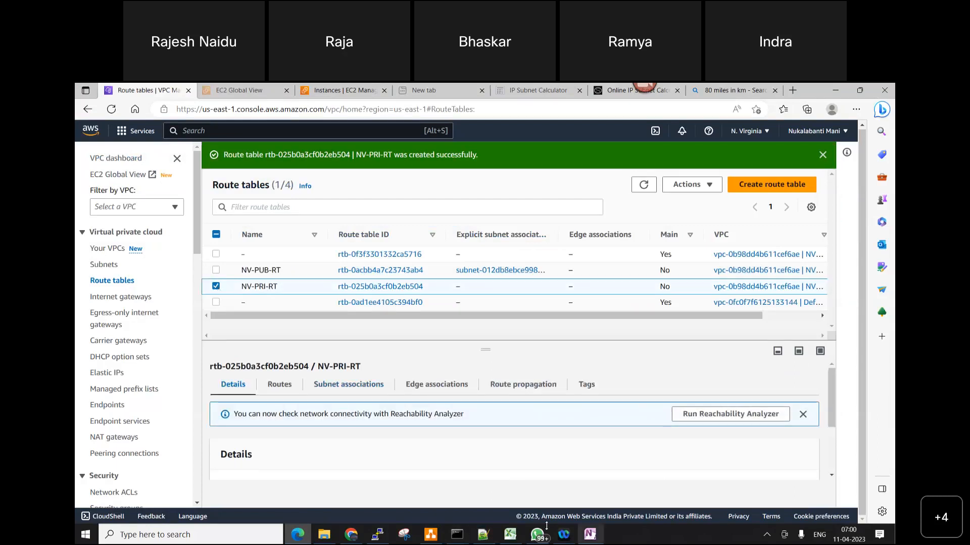
Switch to Notepad++ and, after a blank line, start note 9 with the text Add Private subnet "NV-PRI-SUBNET"
left_click(485, 541)
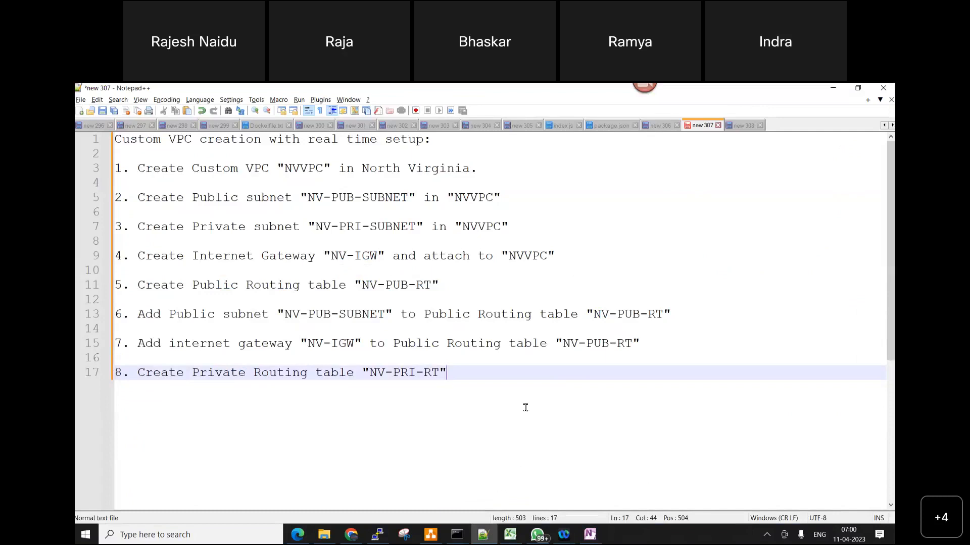
key("Return")
key("Return")
type("9.")
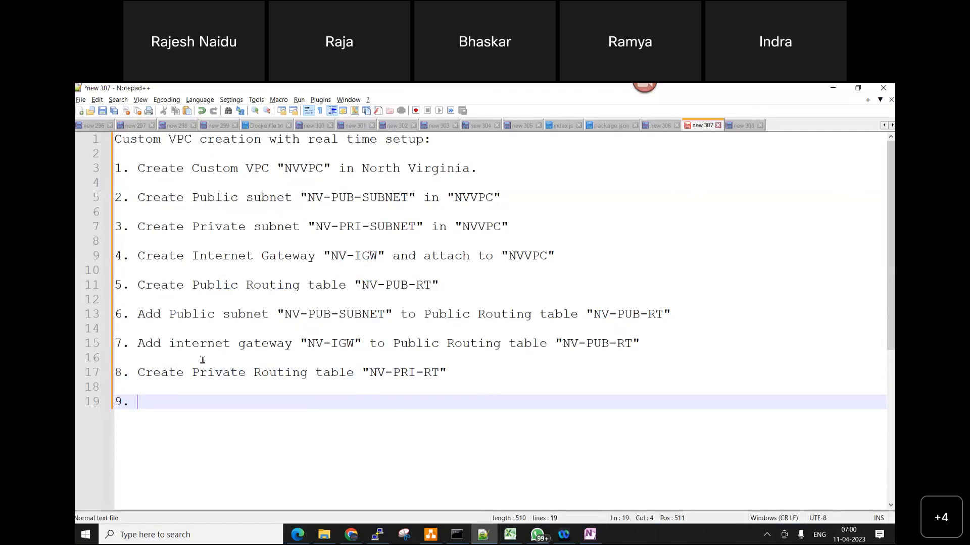
type("Add Pri")
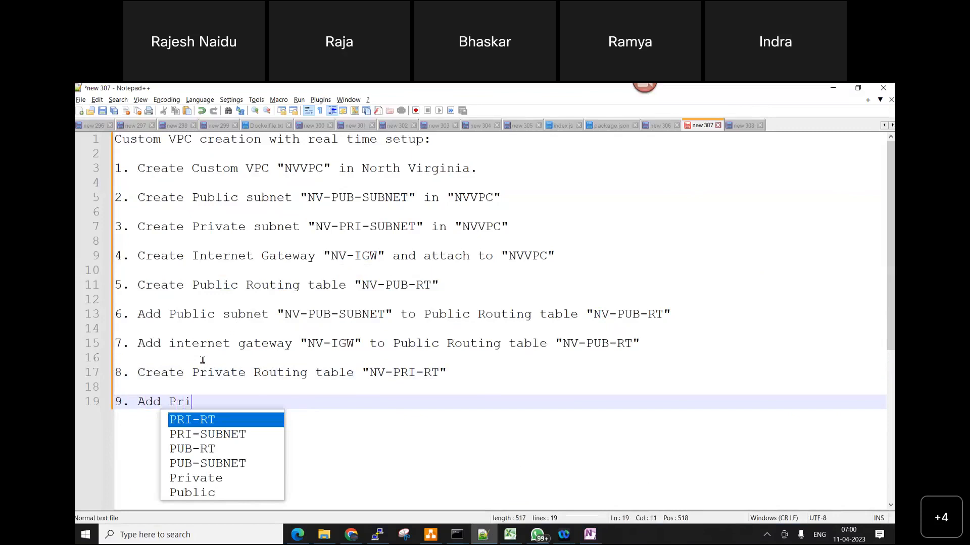
type("vate subnet ")
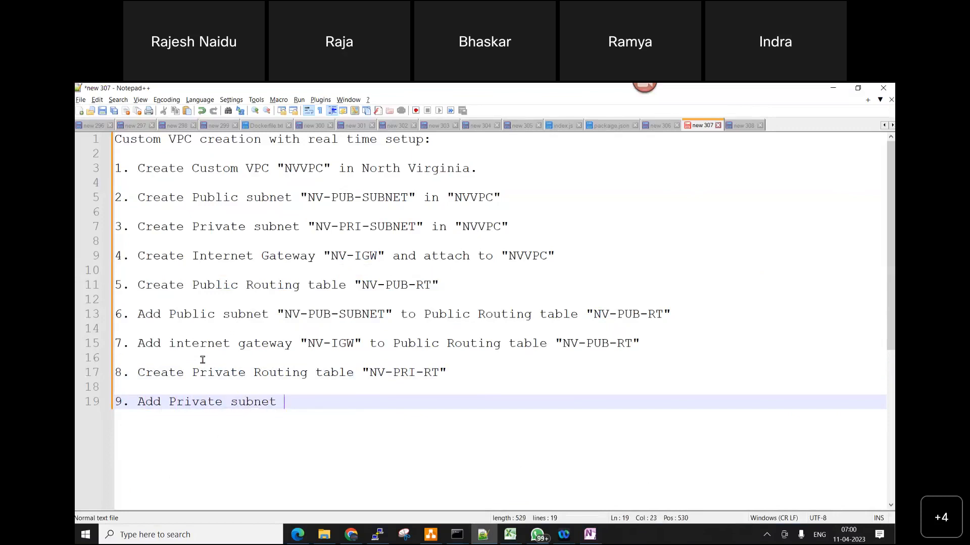
type("\"N")
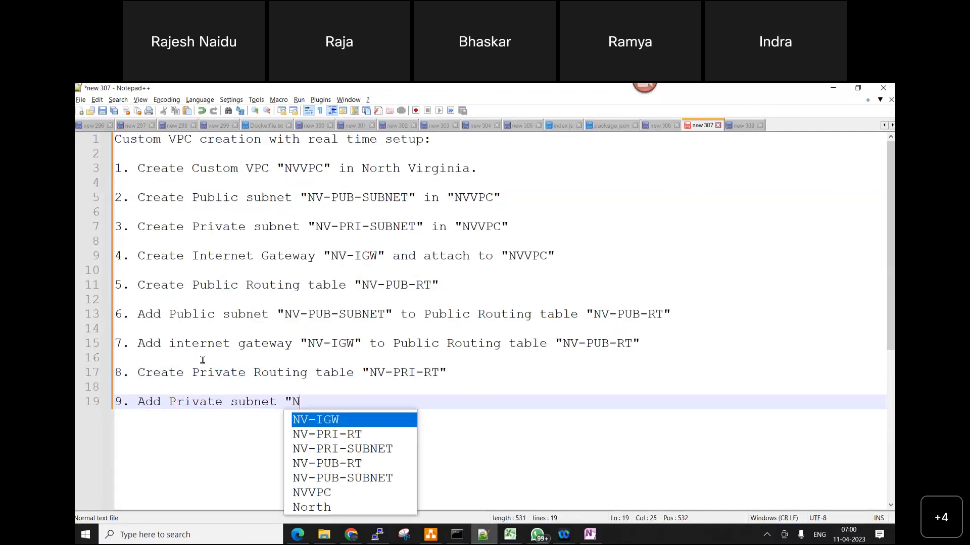
key("Down")
key("Down")
key("Return")
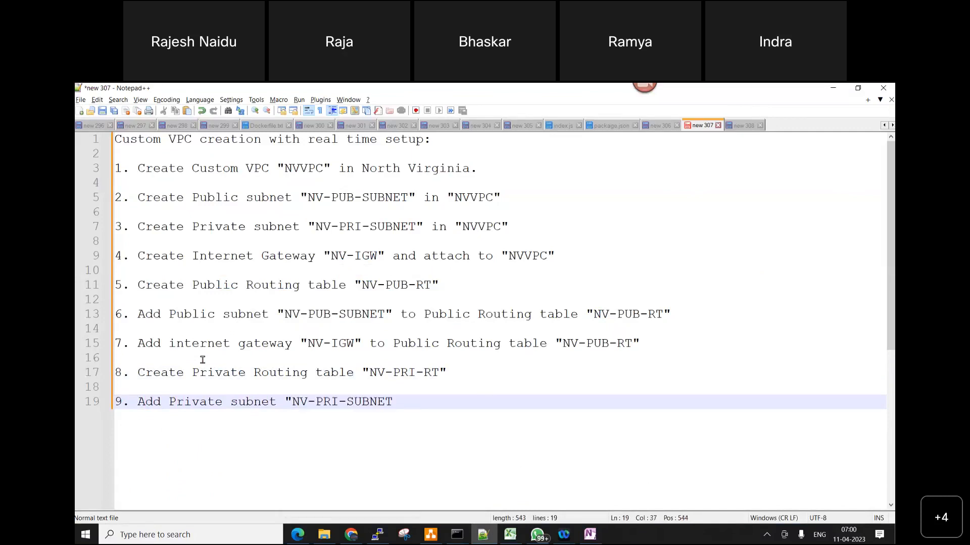
Complete note 9 with the text to Private Routing table "NV-PRI-RT" and start a new line after a blank one
type("\" t")
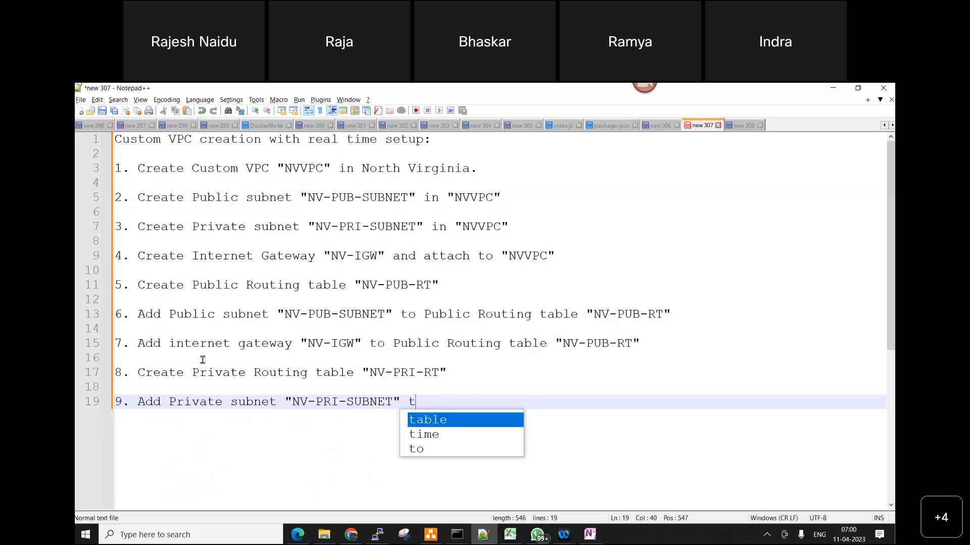
type("o Priv")
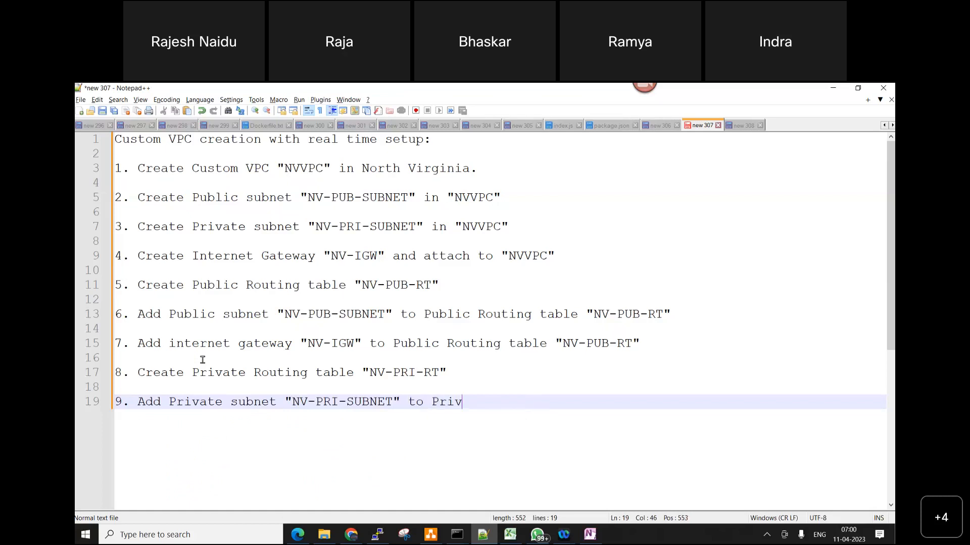
type("vate Routing table")
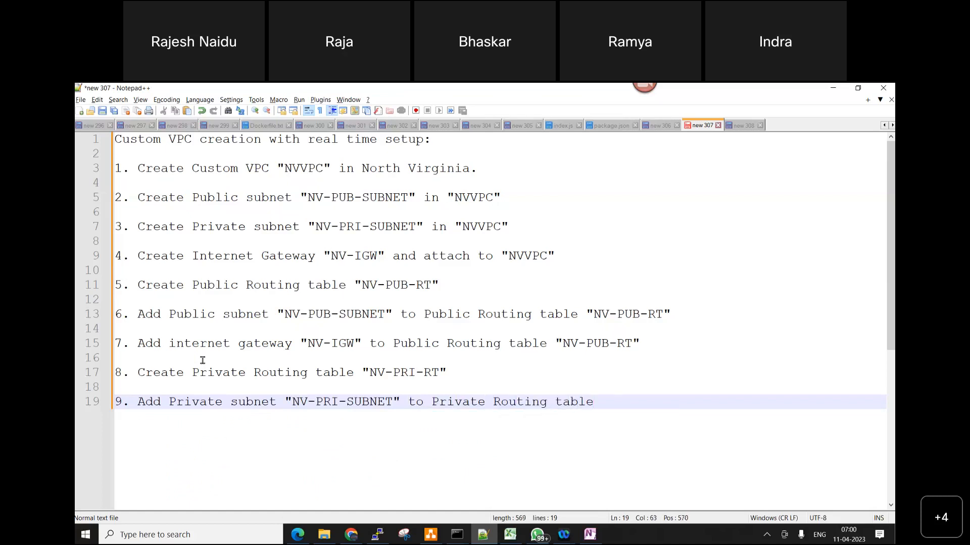
type(" \"NV-")
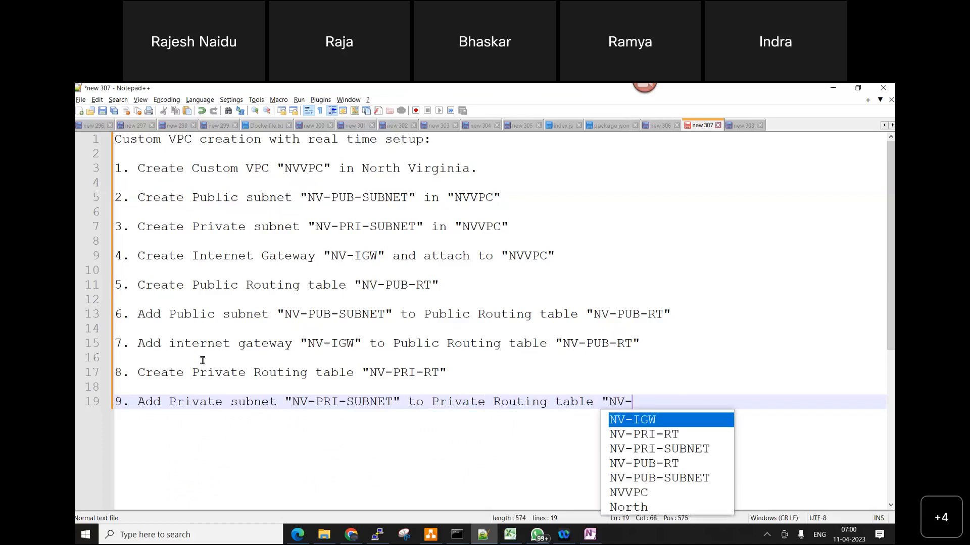
type("PRI")
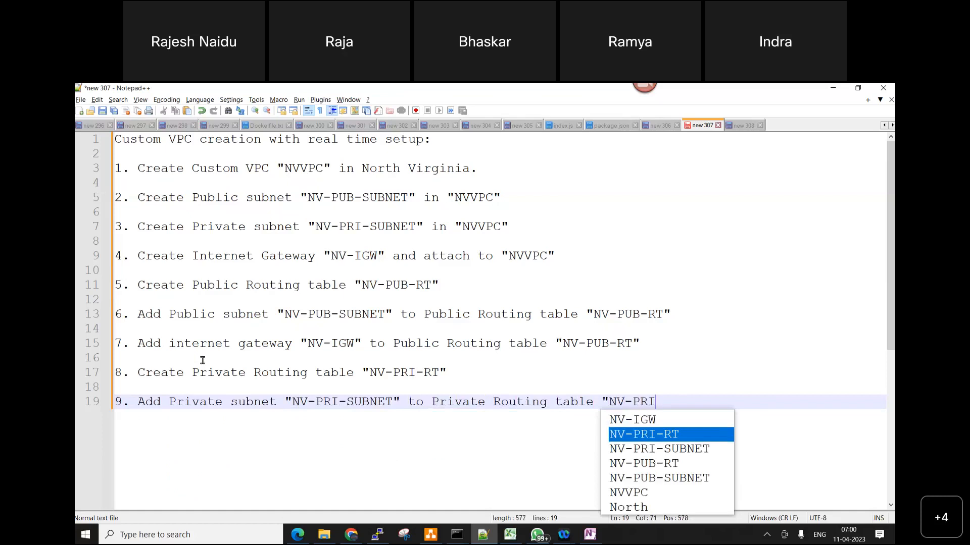
type("-RT\"")
key("Return")
key("Return")
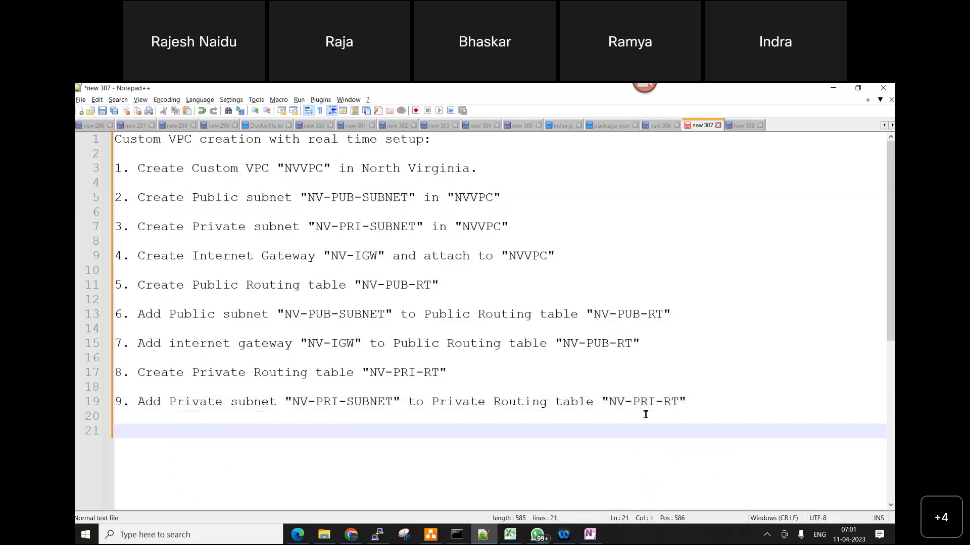
Switch to diagrams.net and place a copy of the NV-PUB-RT box beside the private subnet, inside the VPC frame
mouse_move(437, 539)
left_click(422, 424)
left_click(517, 283)
left_click(518, 283)
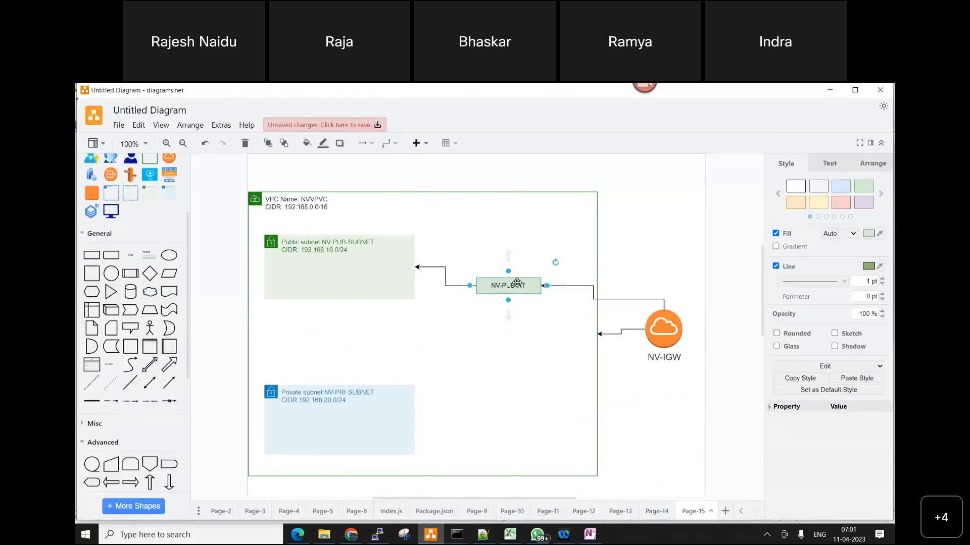
left_click_drag(517, 283, 507, 411)
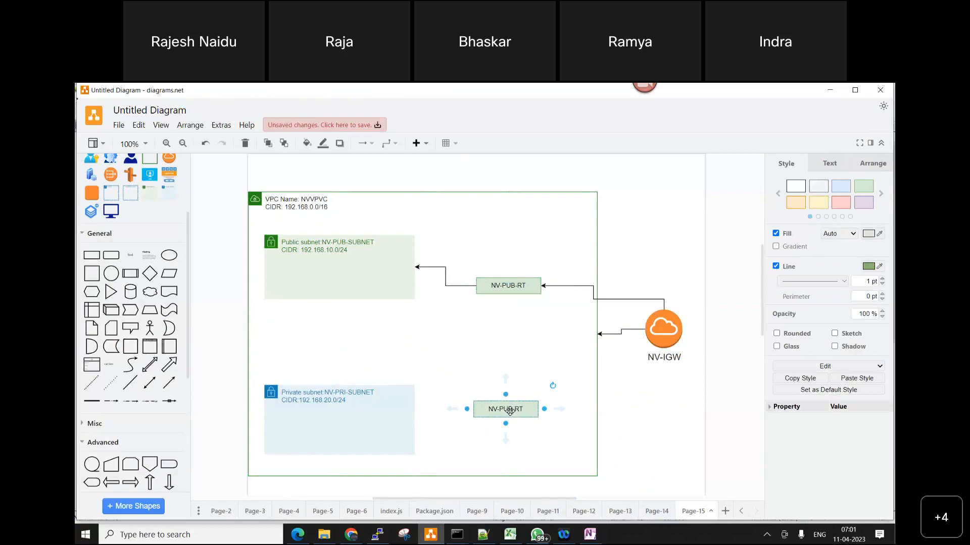